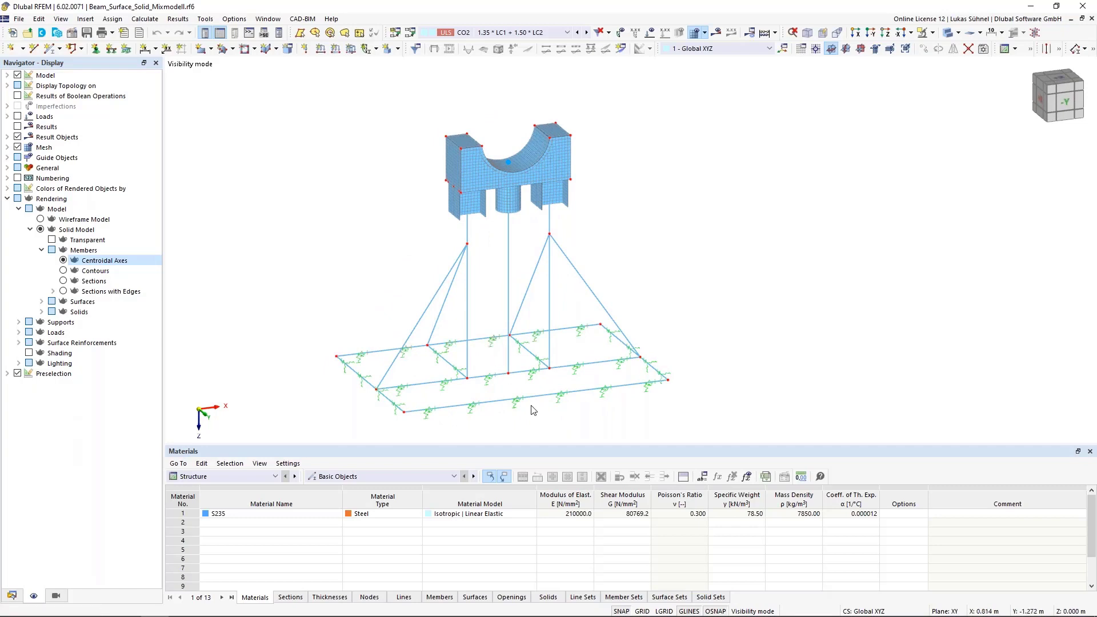
# - Examine where the column members meet the meshed surfaces beneath the solid saddle block
pyautogui.moveTo(531, 407)
pyautogui.keyDown('ctrl'); pyautogui.mouseDown(button='middle')
pyautogui.moveTo(508, 402)
pyautogui.moveTo(524, 405)
pyautogui.mouseUp(button='middle'); pyautogui.keyUp('ctrl')
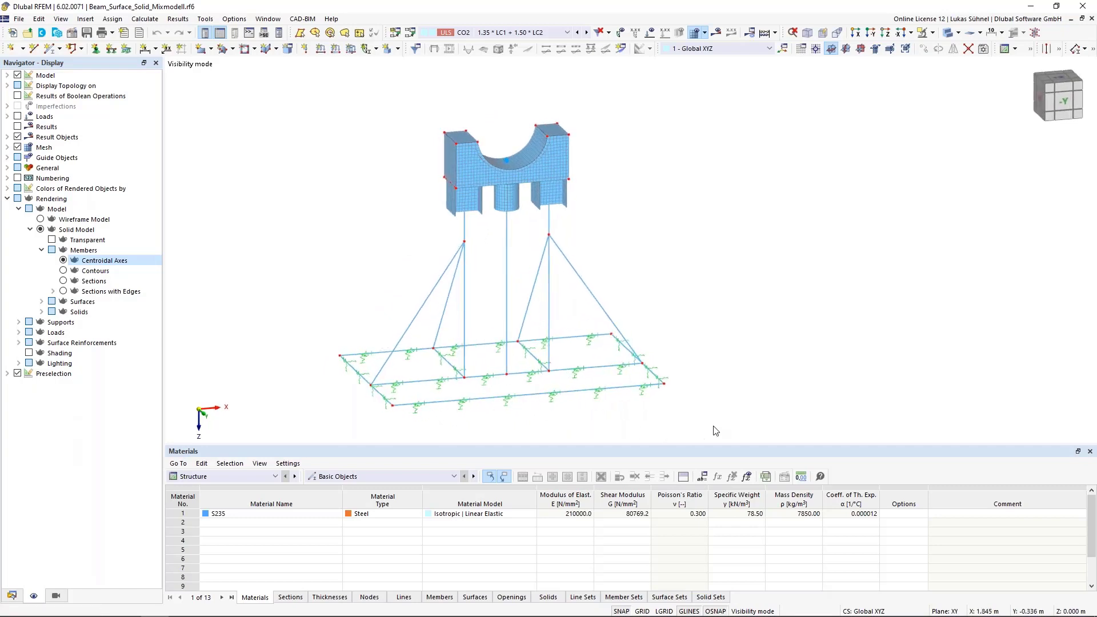
pyautogui.moveTo(714, 429); pyautogui.dragTo(319, 240)
pyautogui.scroll(6, 485, 189)
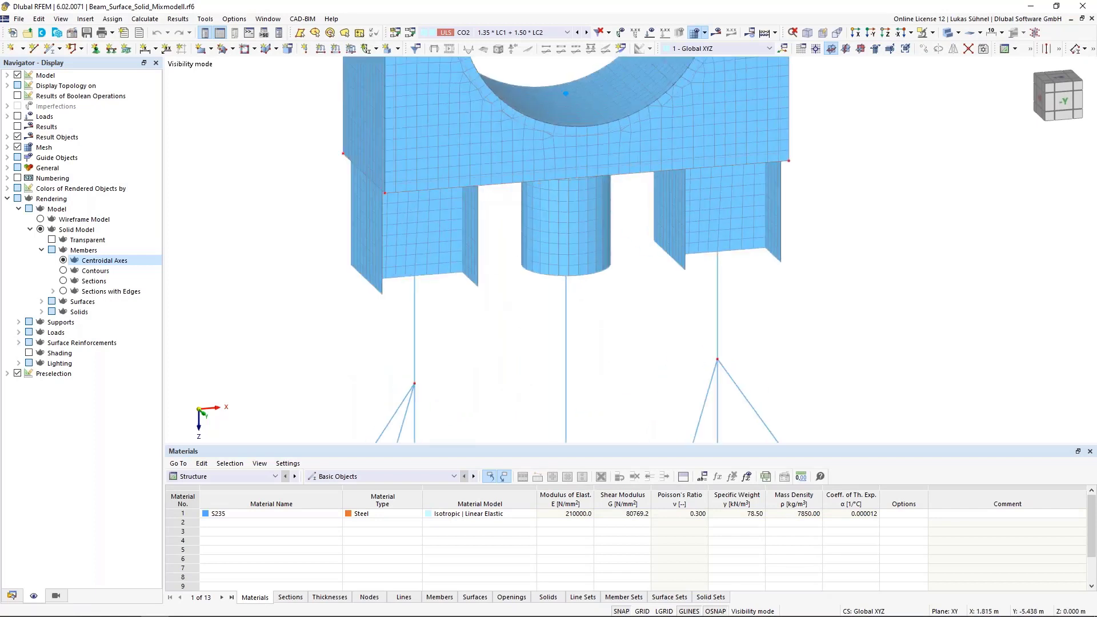
pyautogui.keyDown('ctrl'); pyautogui.moveTo(501, 294); pyautogui.dragTo(480, 264, button='middle'); pyautogui.keyUp('ctrl')
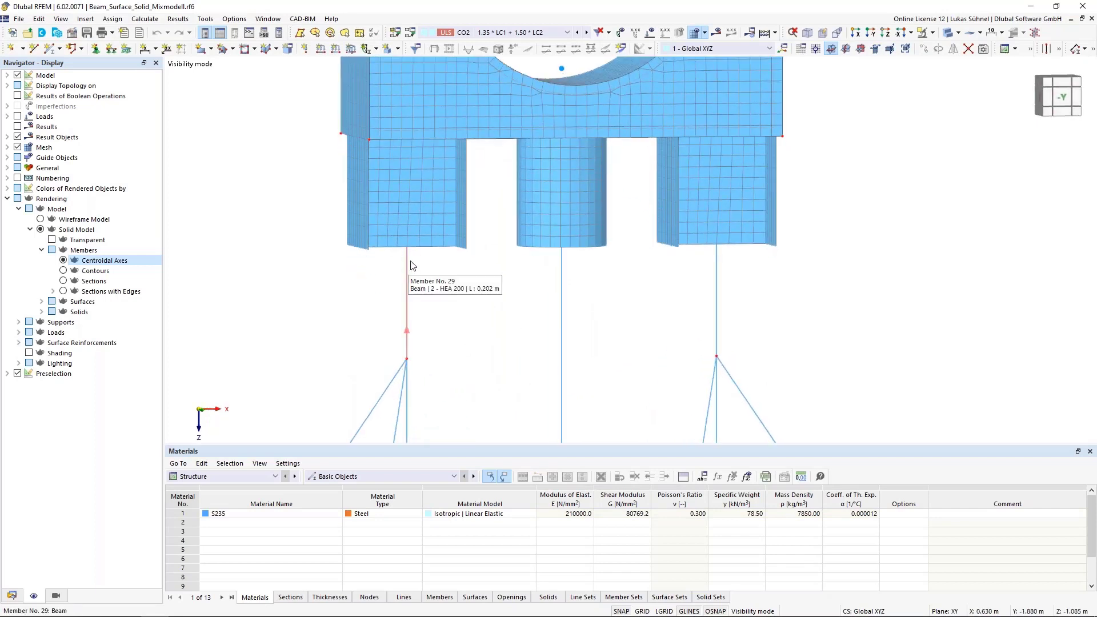
pyautogui.keyDown('ctrl'); pyautogui.moveTo(495, 173); pyautogui.dragTo(527, 143, button='middle'); pyautogui.keyUp('ctrl')
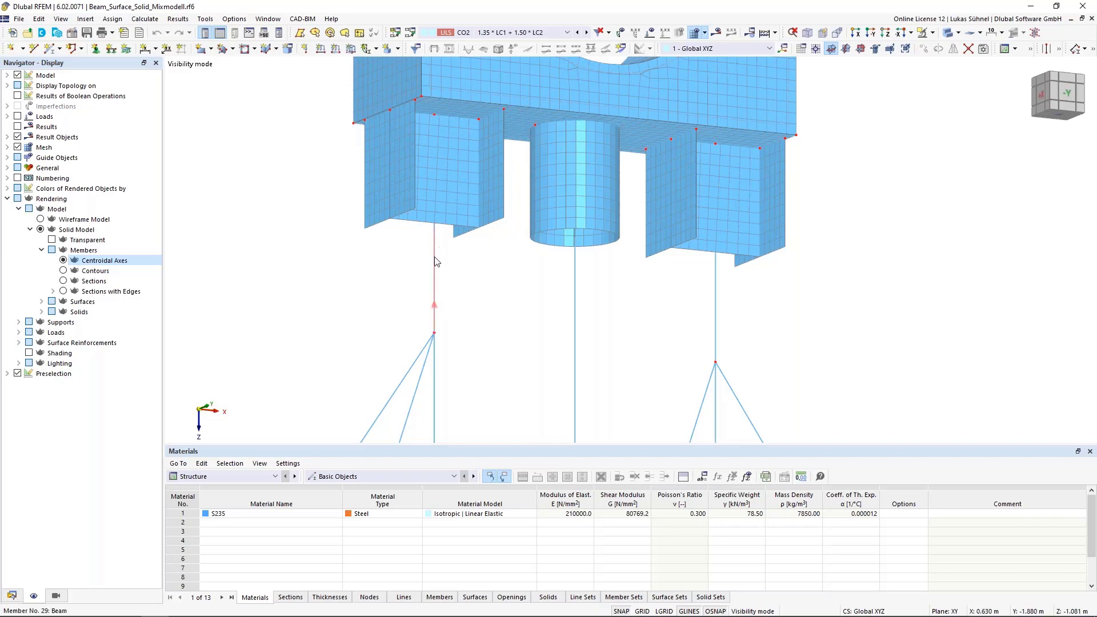
# - Display the members as rendered sections to compare them with the surfaces above, and switch back to centroidal axes
pyautogui.click(63, 281)
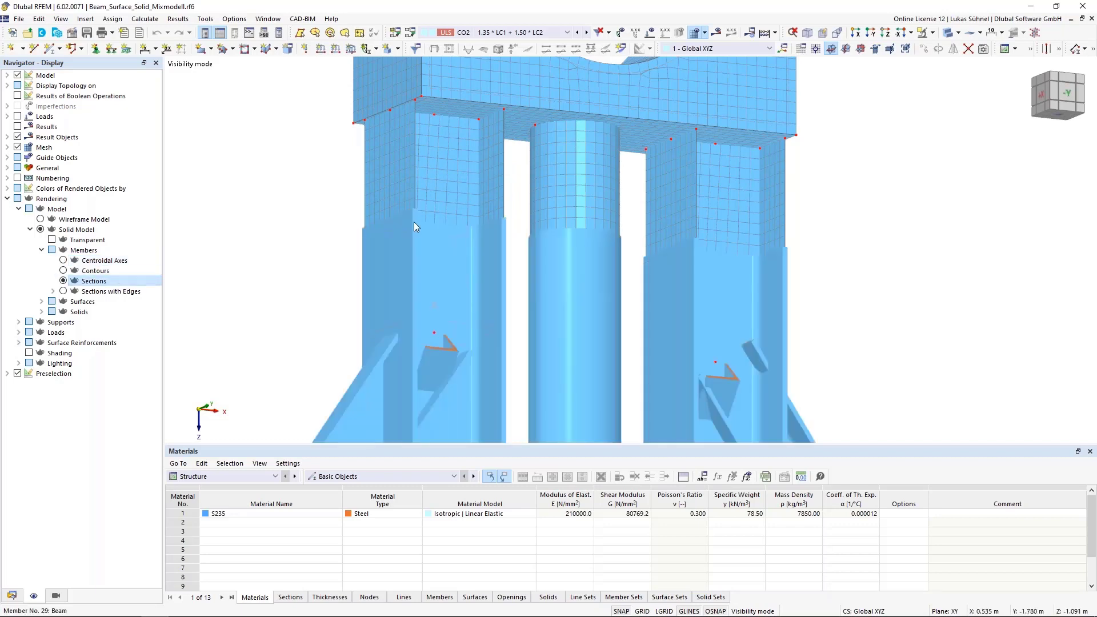
pyautogui.click(62, 261)
pyautogui.moveTo(498, 293)
pyautogui.keyDown('ctrl'); pyautogui.mouseDown(button='middle')
pyautogui.moveTo(541, 312)
pyautogui.moveTo(529, 300)
pyautogui.moveTo(495, 363)
pyautogui.mouseUp(button='middle'); pyautogui.keyUp('ctrl')
pyautogui.scroll(-2, 529, 299)
pyautogui.scroll(1, 485, 280)
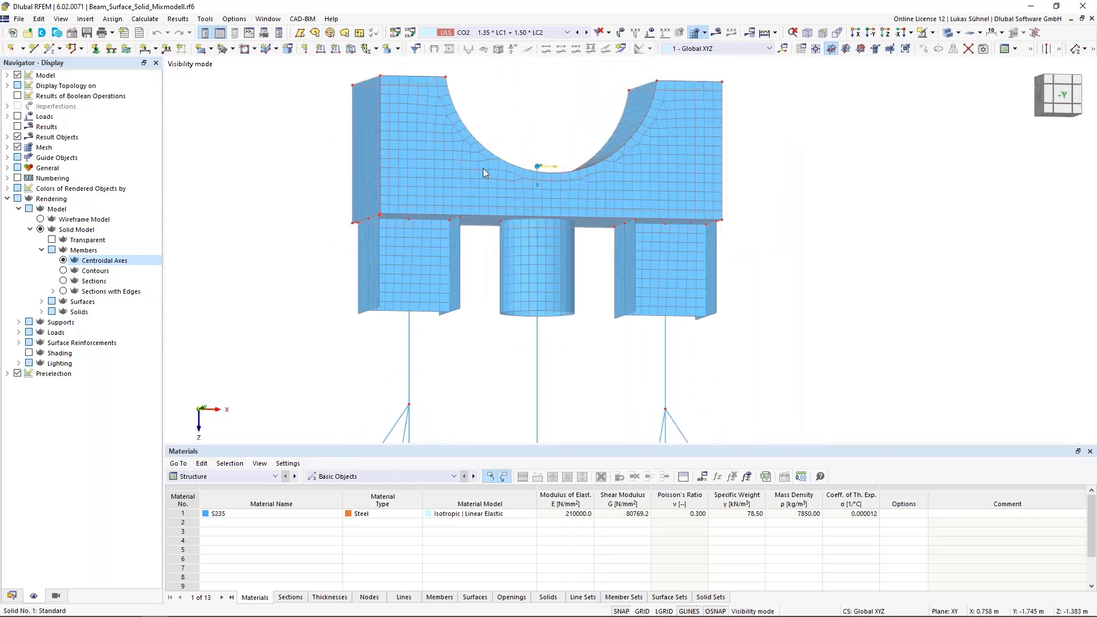
# - Bring up the Generate Surfaces from Member command for the HEA 200 member No. 29 beneath the saddle block
pyautogui.keyDown('ctrl'); pyautogui.moveTo(471, 162); pyautogui.dragTo(448, 297, button='middle'); pyautogui.keyUp('ctrl')
pyautogui.moveTo(460, 365); pyautogui.dragTo(461, 346, button='middle')
pyautogui.keyDown('ctrl'); pyautogui.moveTo(461, 346); pyautogui.dragTo(469, 299, button='middle'); pyautogui.keyUp('ctrl')
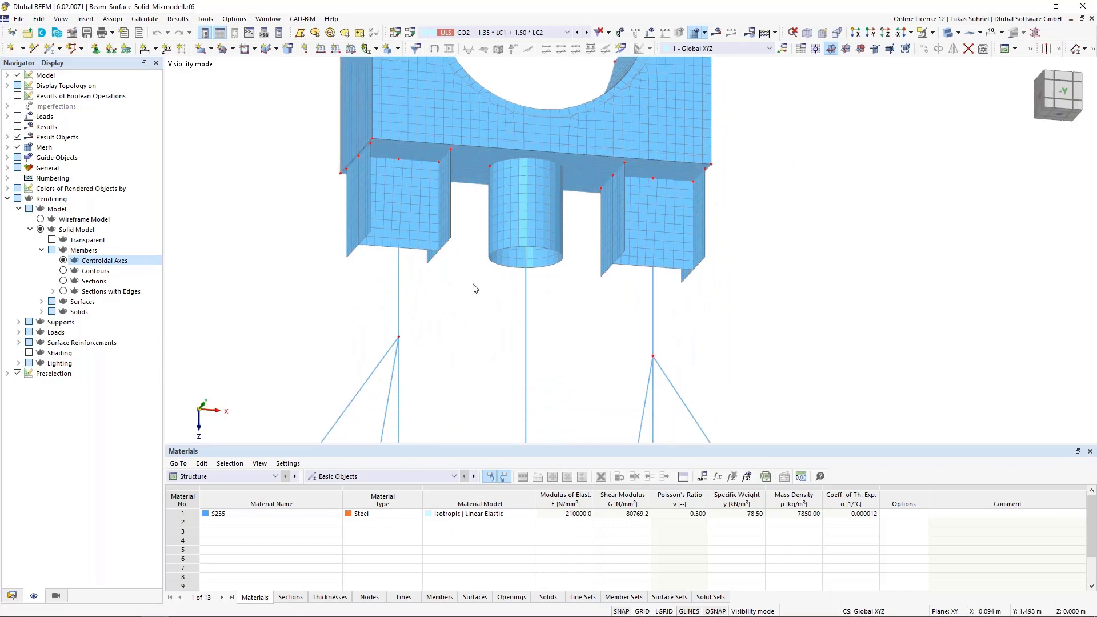
pyautogui.moveTo(400, 250); pyautogui.dragTo(426, 286, button='middle')
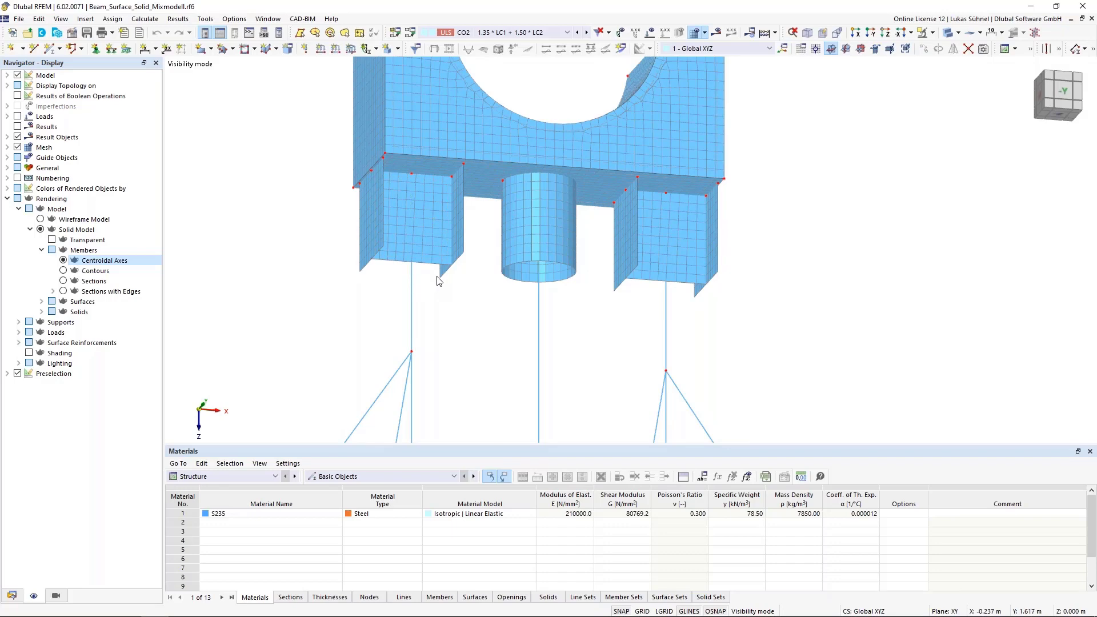
pyautogui.scroll(2, 439, 275)
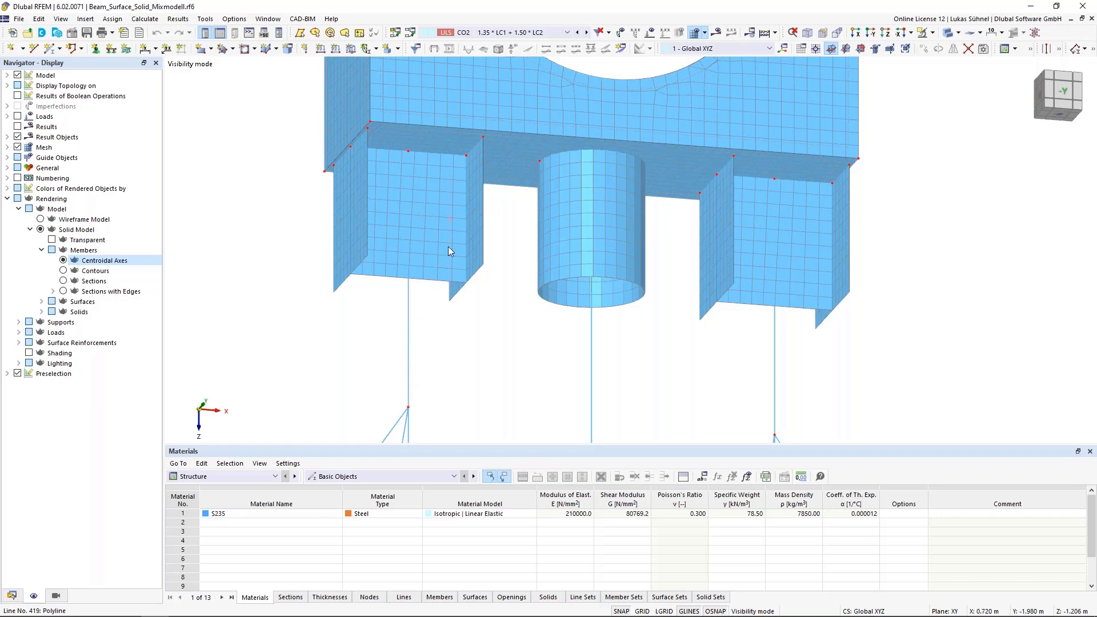
pyautogui.rightClick(408, 320)
pyautogui.moveTo(594, 353)
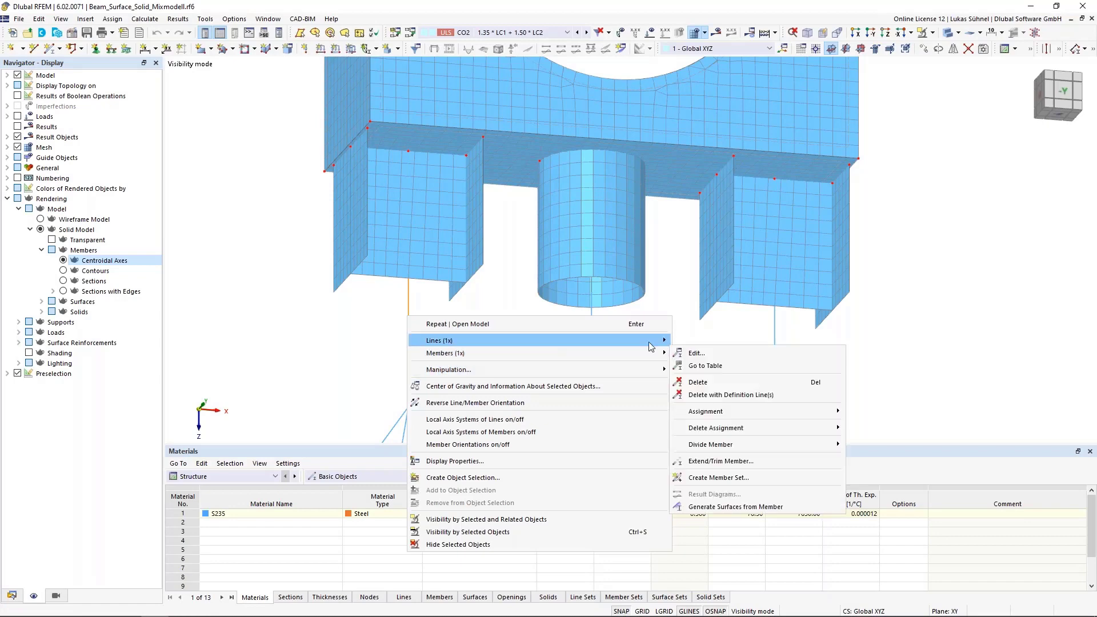
pyautogui.click(732, 508)
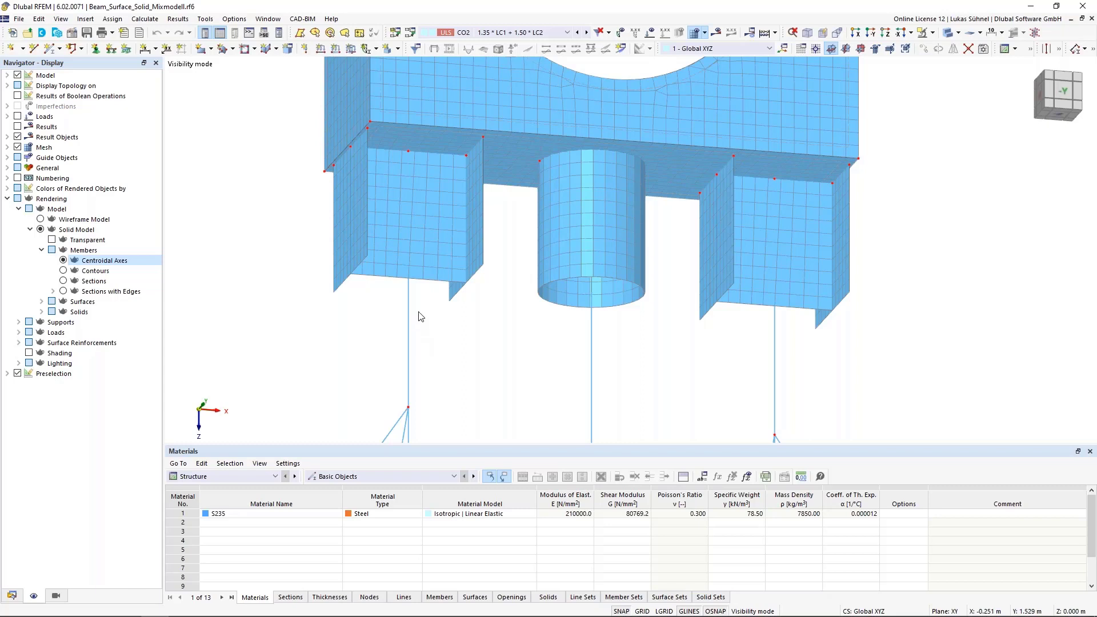
# - Highlight the I-section surfaces above HEA 200 member No. 29 by selecting them together, and clear the selection
pyautogui.scroll(1, 423, 342)
pyautogui.scroll(1, 420, 339)
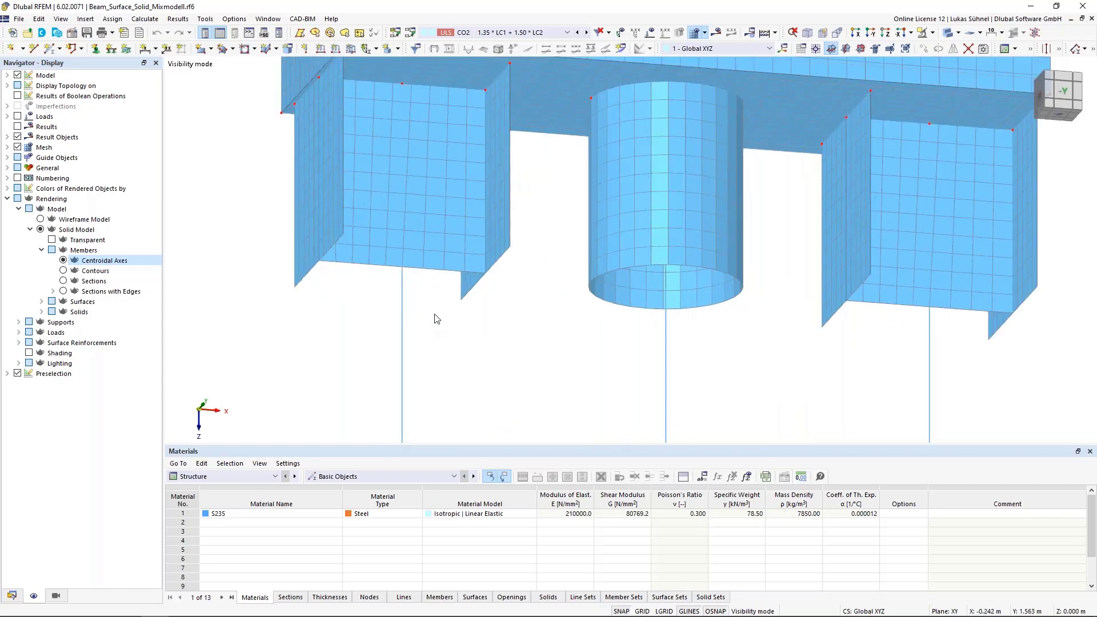
pyautogui.moveTo(545, 170); pyautogui.dragTo(542, 216, button='middle')
pyautogui.moveTo(520, 225); pyautogui.dragTo(238, 241)
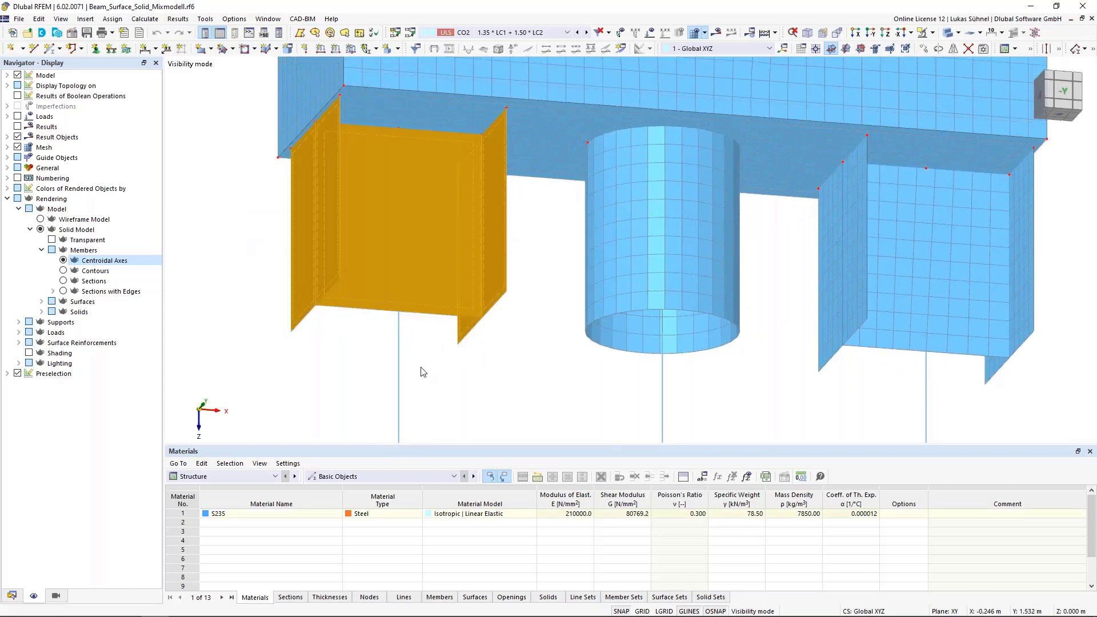
pyautogui.click(454, 375)
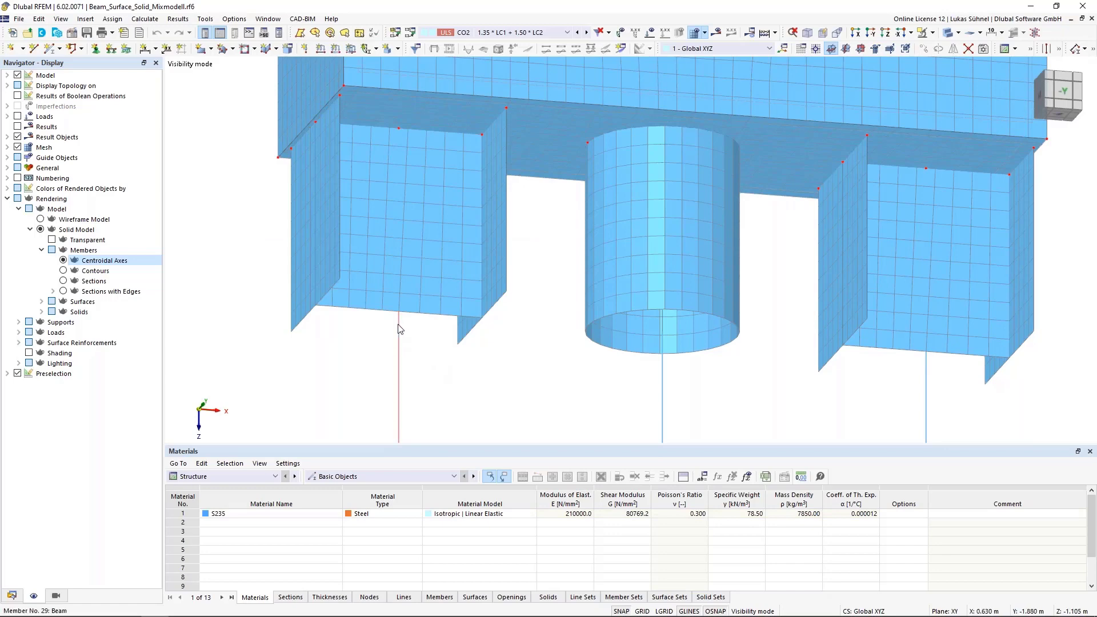
# - Examine the point where HEA 200 member No. 29 ends at the lower edge of the web surface
pyautogui.moveTo(399, 316)
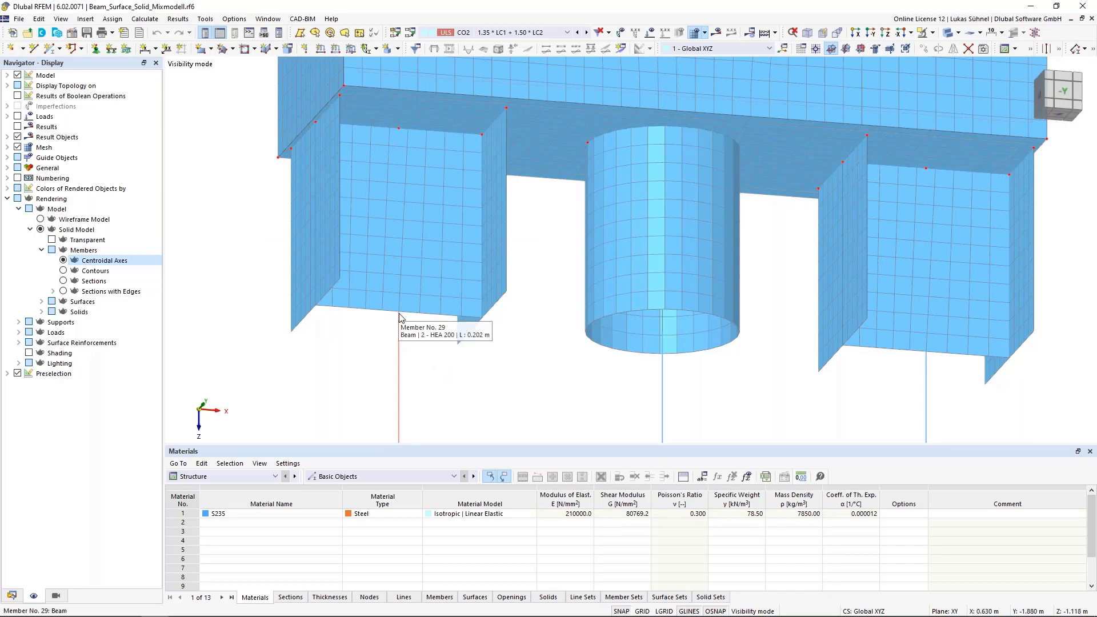
pyautogui.scroll(-3, 400, 320)
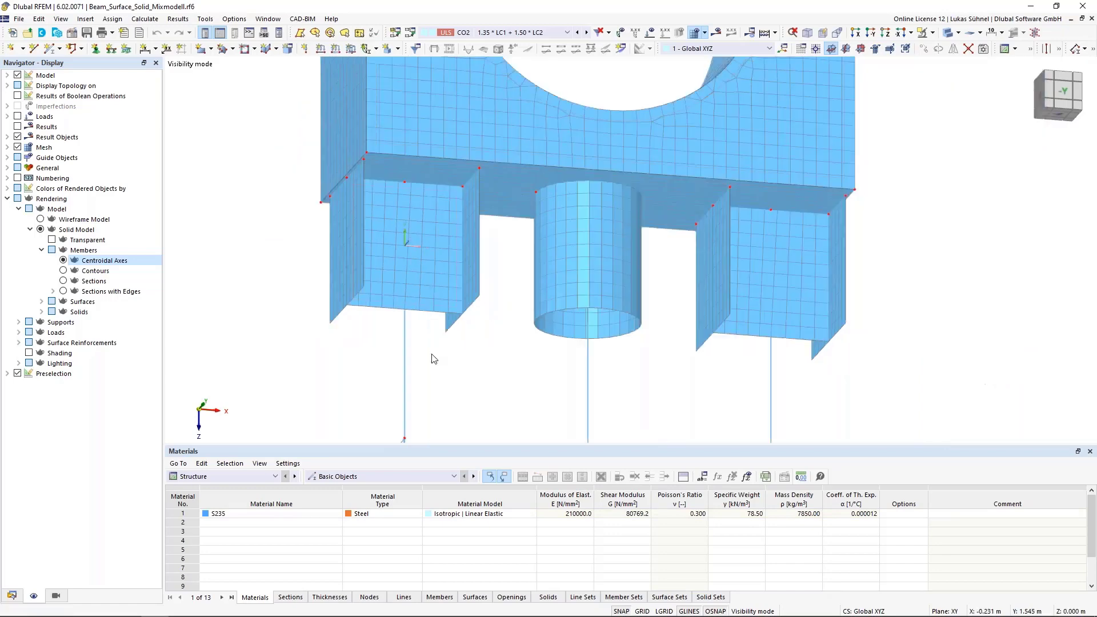
pyautogui.scroll(3, 401, 256)
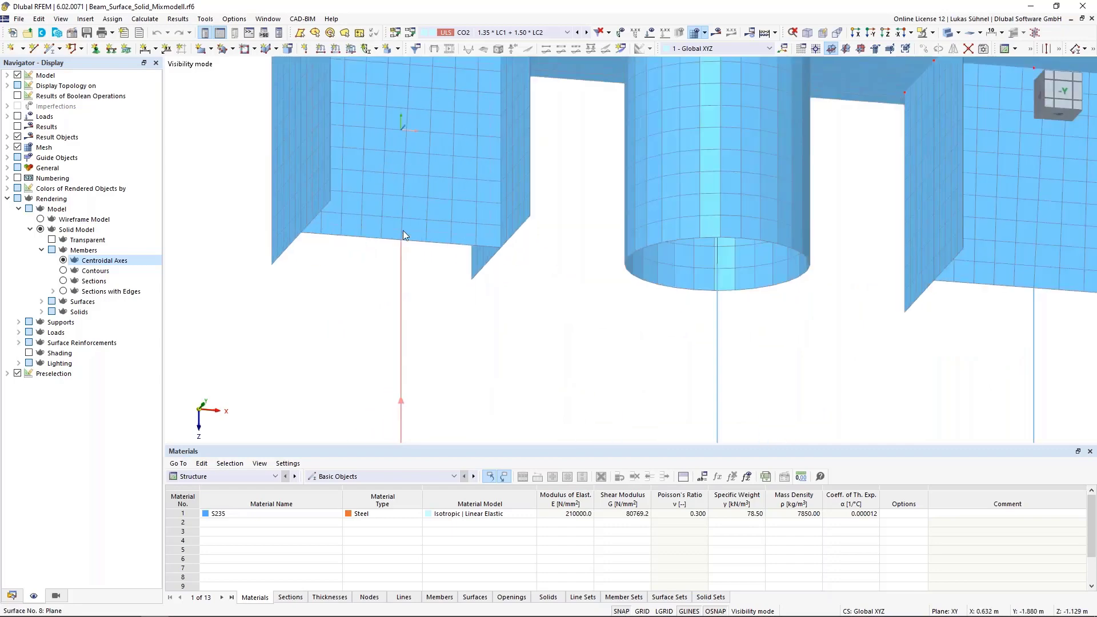
pyautogui.moveTo(400, 242)
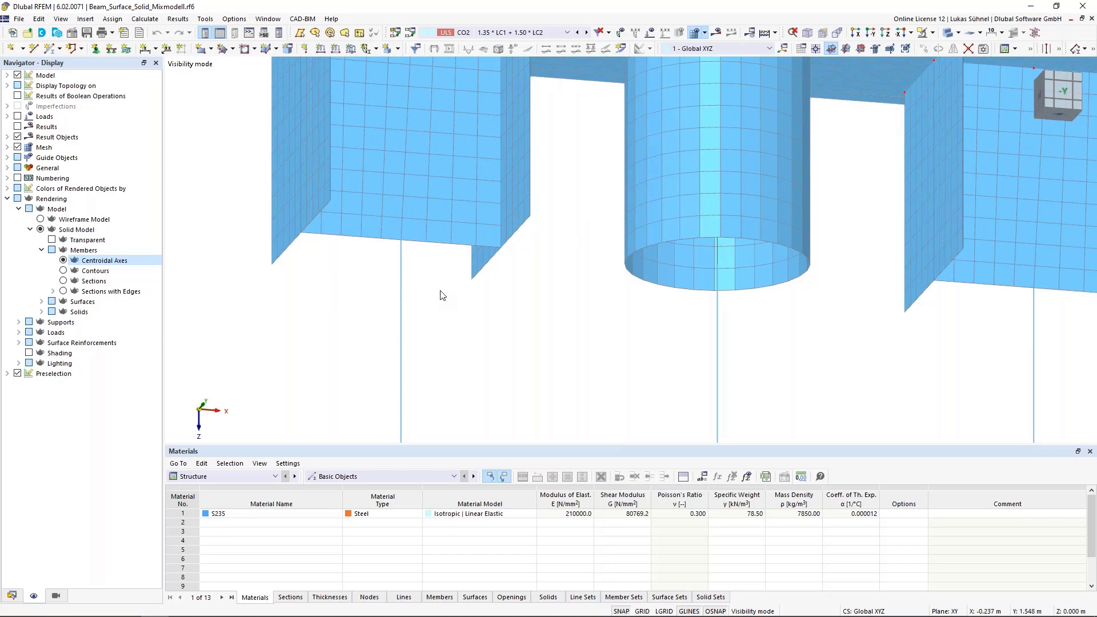
pyautogui.moveTo(448, 311); pyautogui.dragTo(448, 329, button='middle')
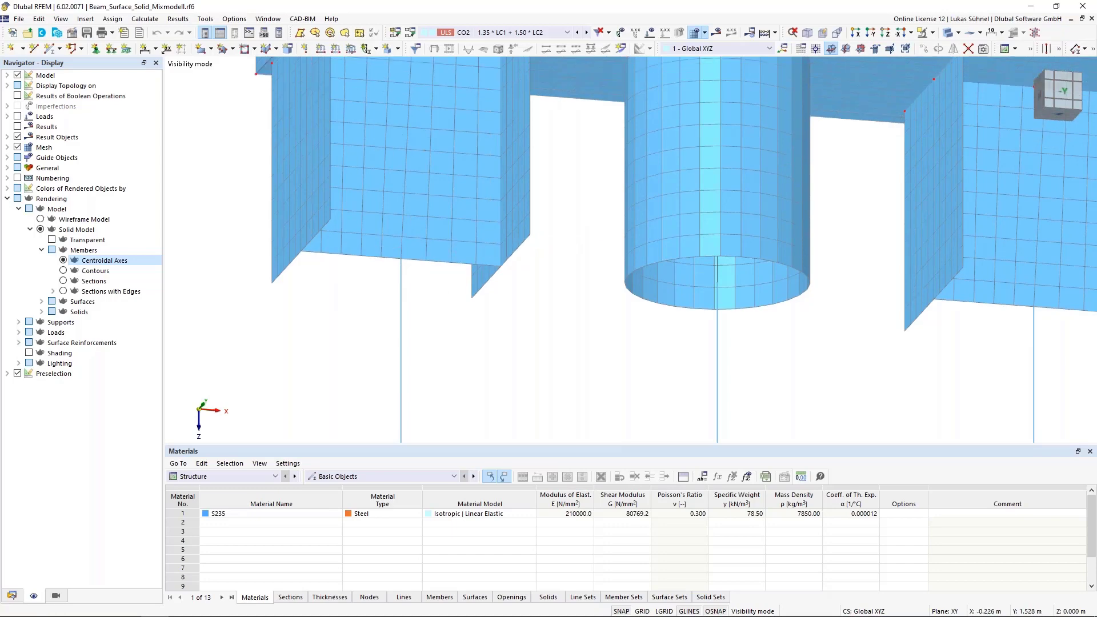
pyautogui.scroll(-2, 436, 320)
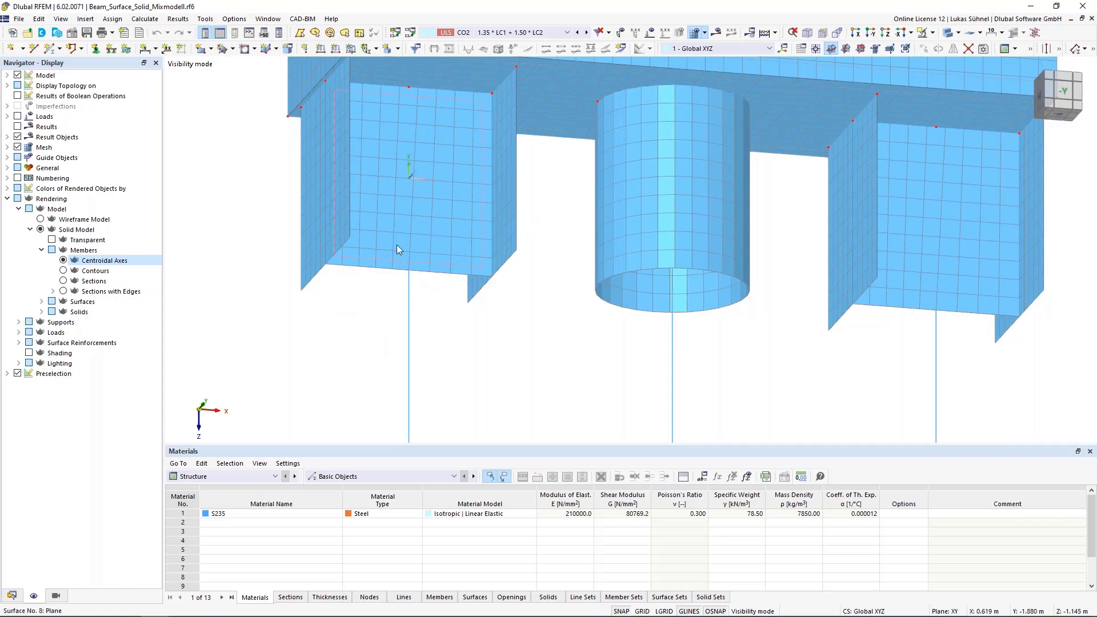
# - Pick the central column member No. 31, highlight the pipe surfaces above it, and clear the selection
pyautogui.scroll(-1, 349, 274)
pyautogui.scroll(-3, 347, 275)
pyautogui.moveTo(453, 336); pyautogui.dragTo(441, 344, button='middle')
pyautogui.keyDown('ctrl'); pyautogui.moveTo(442, 344); pyautogui.dragTo(473, 364, button='middle'); pyautogui.keyUp('ctrl')
pyautogui.click(475, 366)
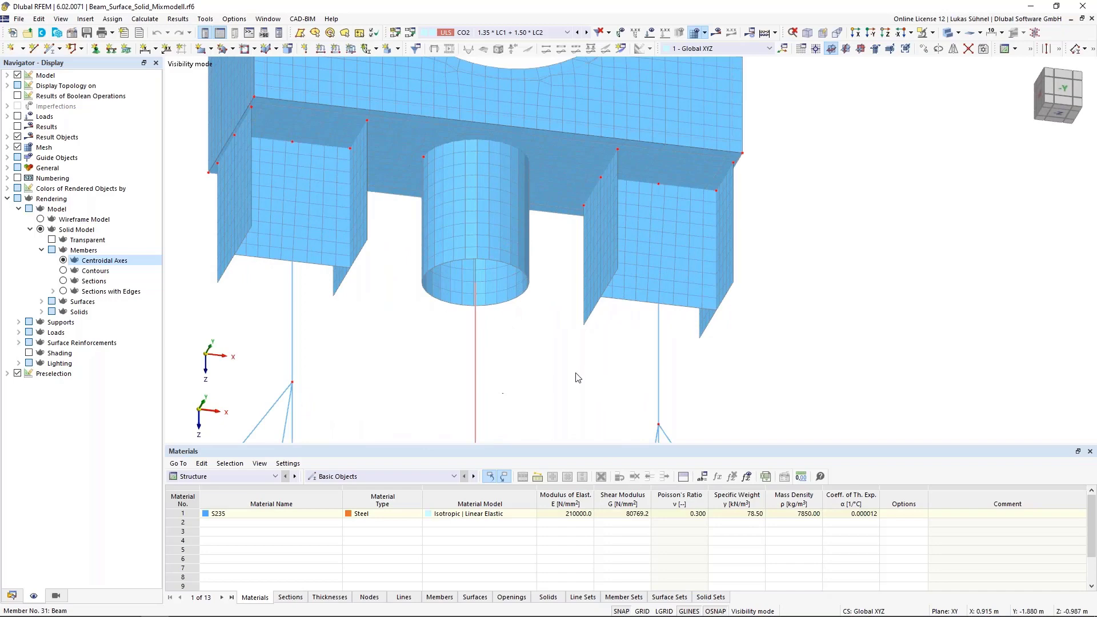
pyautogui.click(818, 538)
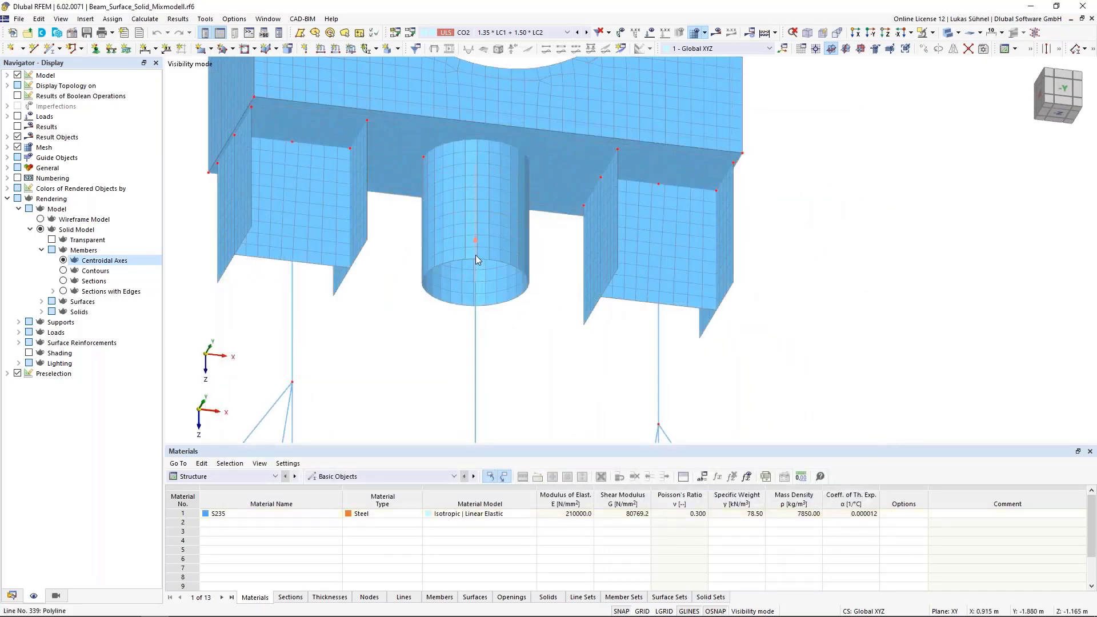
pyautogui.click(519, 254)
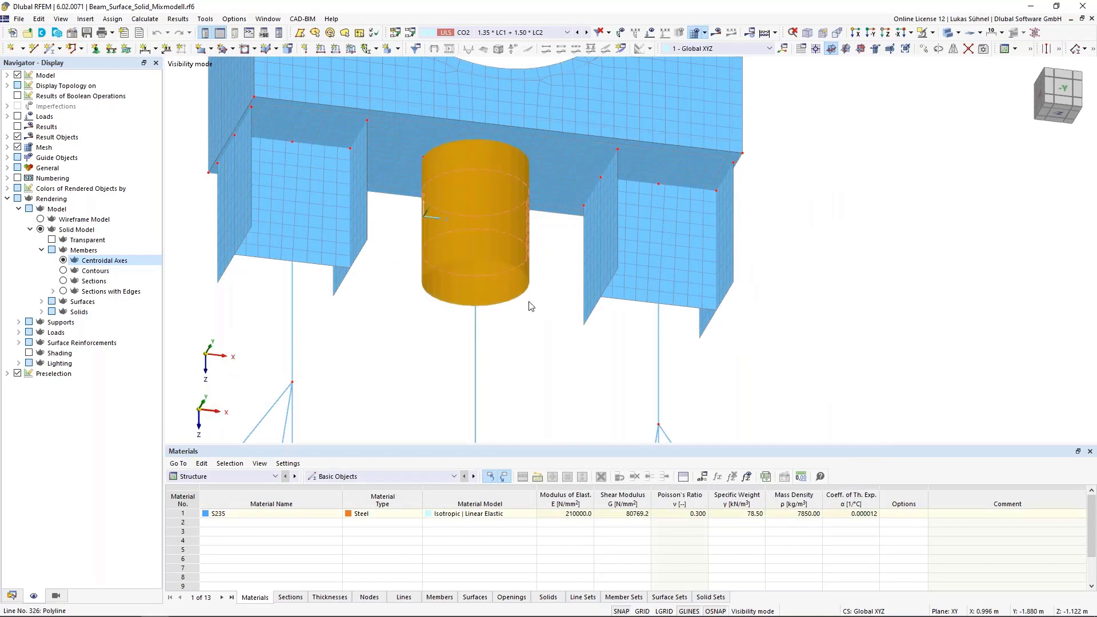
pyautogui.click(536, 338)
# - Inspect the pipe's open lower end, highlighting the central member where it meets the pipe, and clear the selection
pyautogui.moveTo(533, 345)
pyautogui.mouseDown(button='middle')
pyautogui.moveTo(529, 396)
pyautogui.moveTo(518, 352)
pyautogui.mouseUp(button='middle')
pyautogui.scroll(2, 479, 280)
pyautogui.scroll(1, 479, 288)
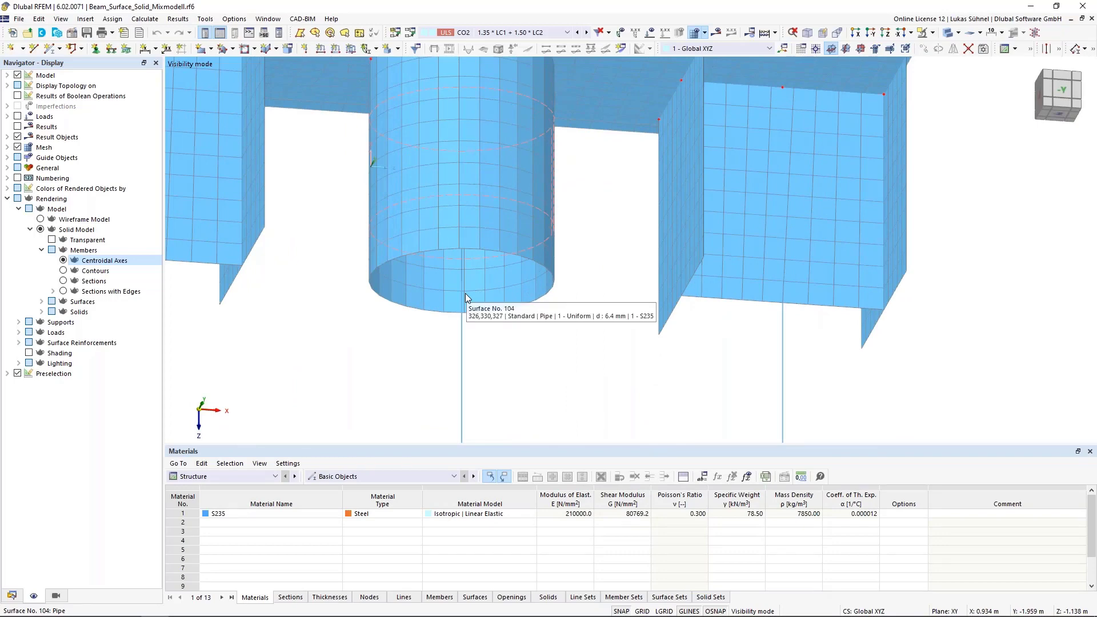
pyautogui.keyDown('ctrl'); pyautogui.moveTo(507, 375); pyautogui.dragTo(460, 245, button='middle'); pyautogui.keyUp('ctrl')
pyautogui.click(458, 359)
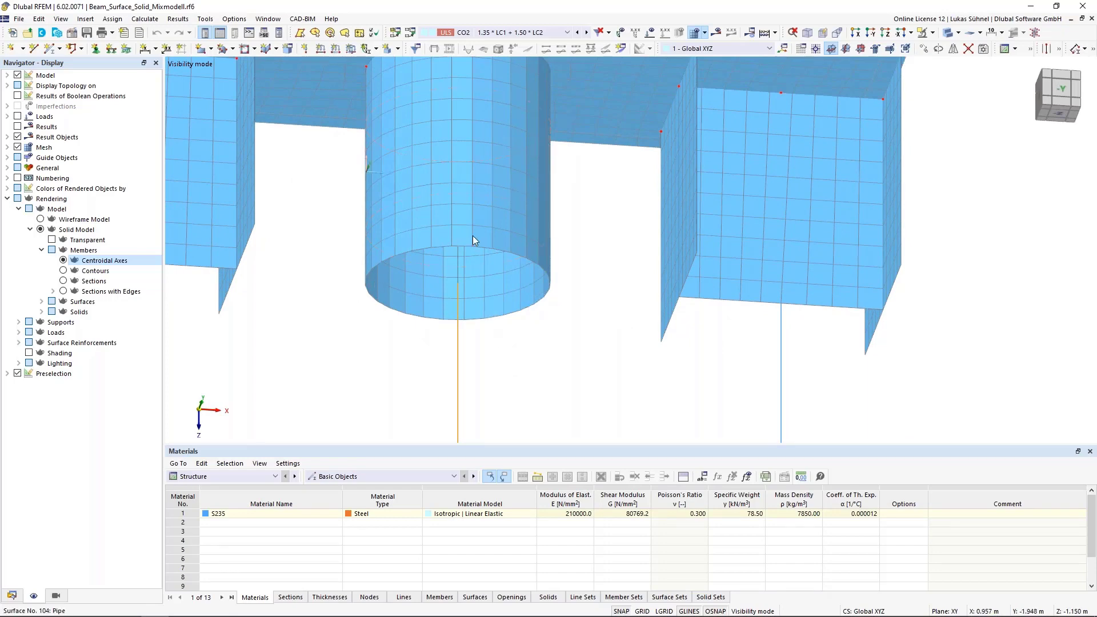
pyautogui.click(541, 372)
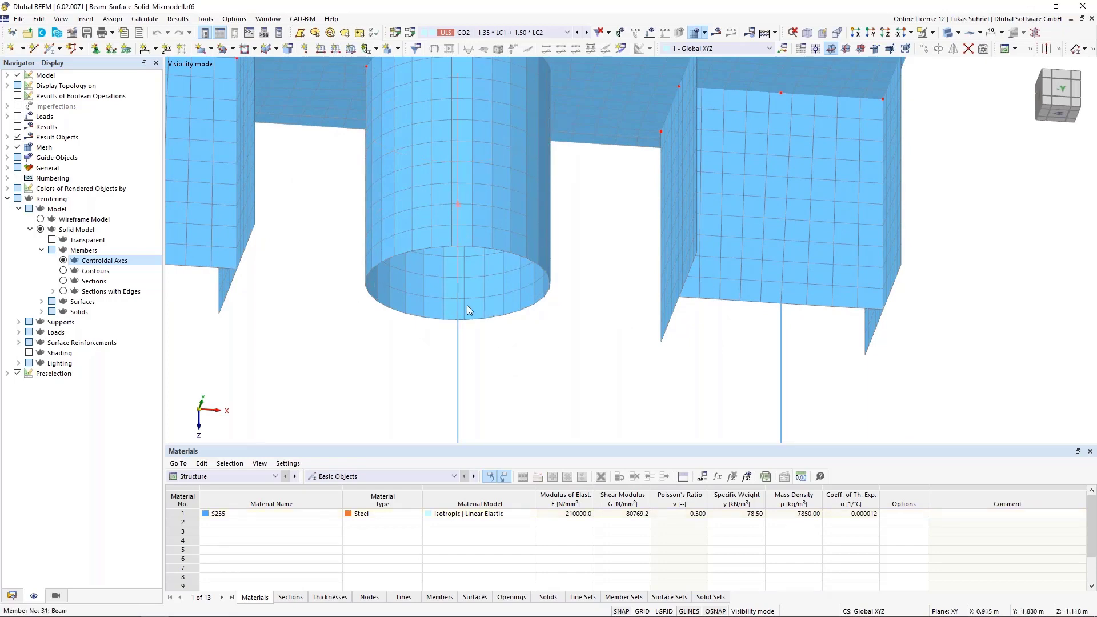
pyautogui.scroll(-2, 518, 377)
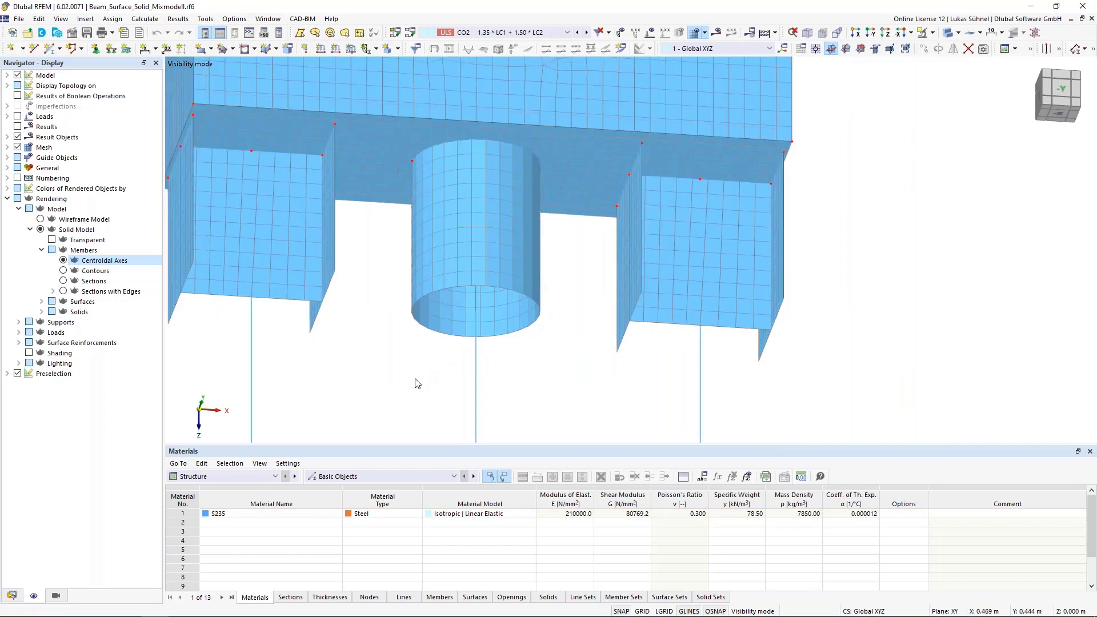
pyautogui.scroll(-2, 548, 364)
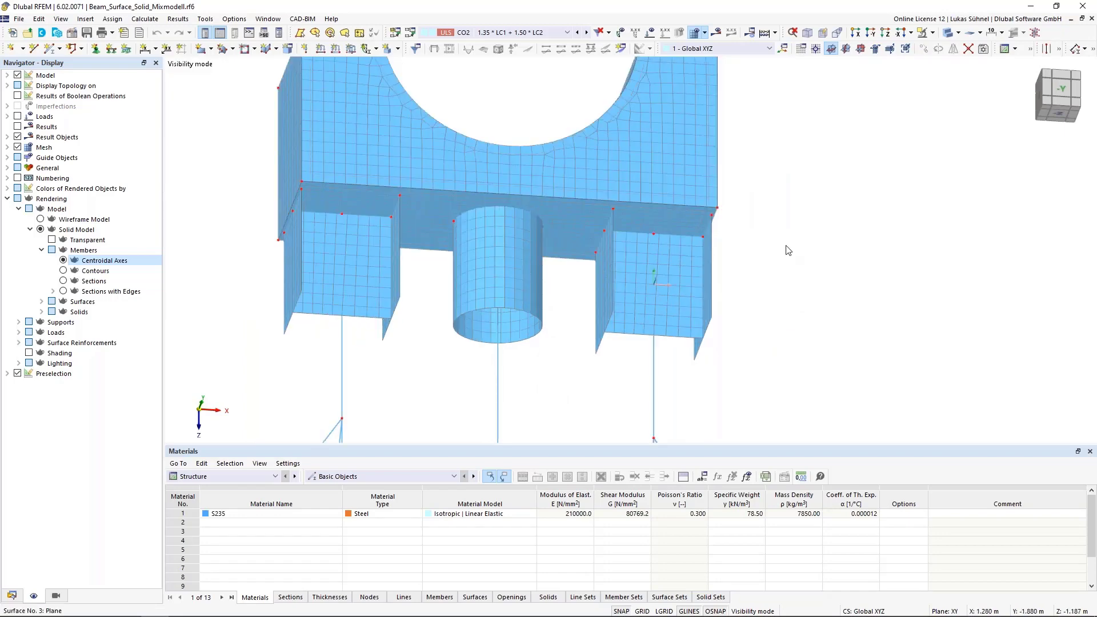
# - Cancel the visibility mode so all hidden objects of the model are displayed
pyautogui.click(933, 33)
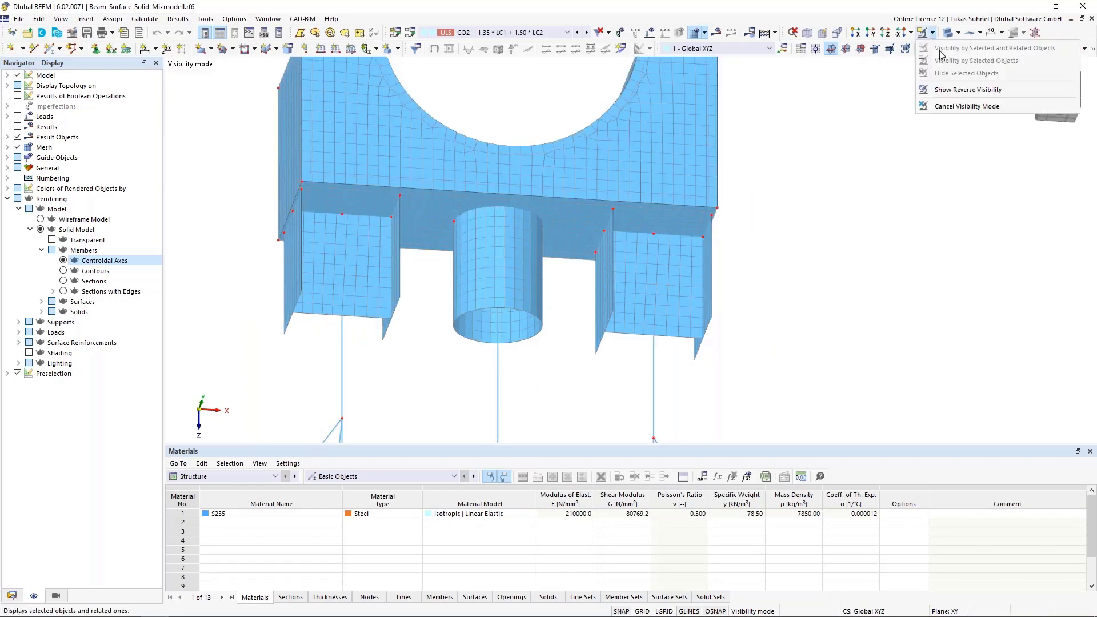
pyautogui.click(953, 107)
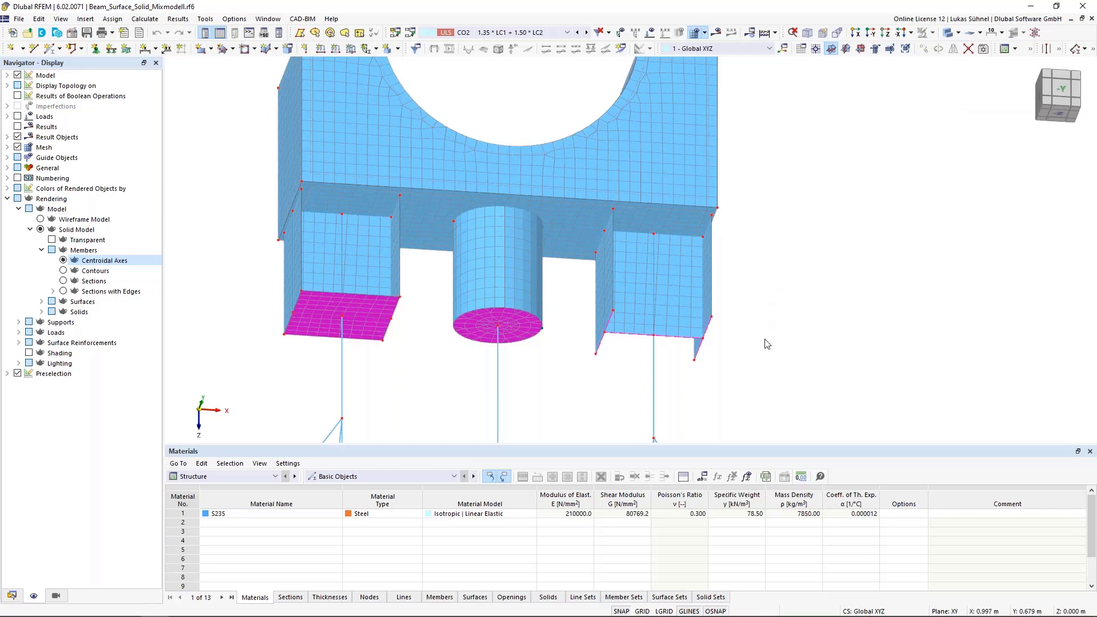
pyautogui.moveTo(438, 365); pyautogui.dragTo(457, 341, button='middle')
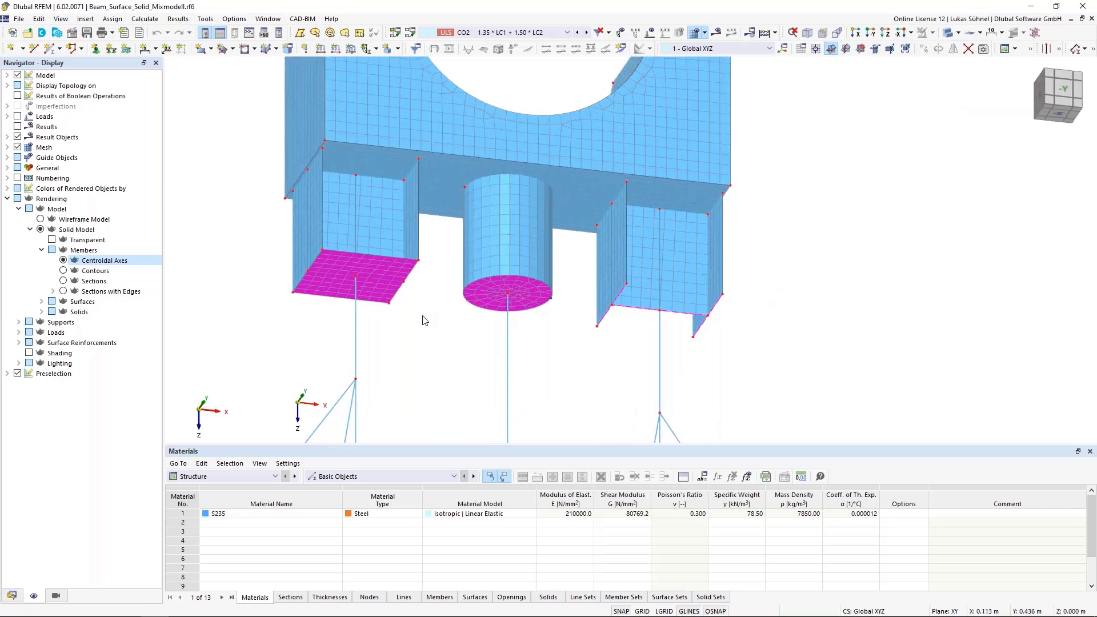
pyautogui.scroll(1, 389, 308)
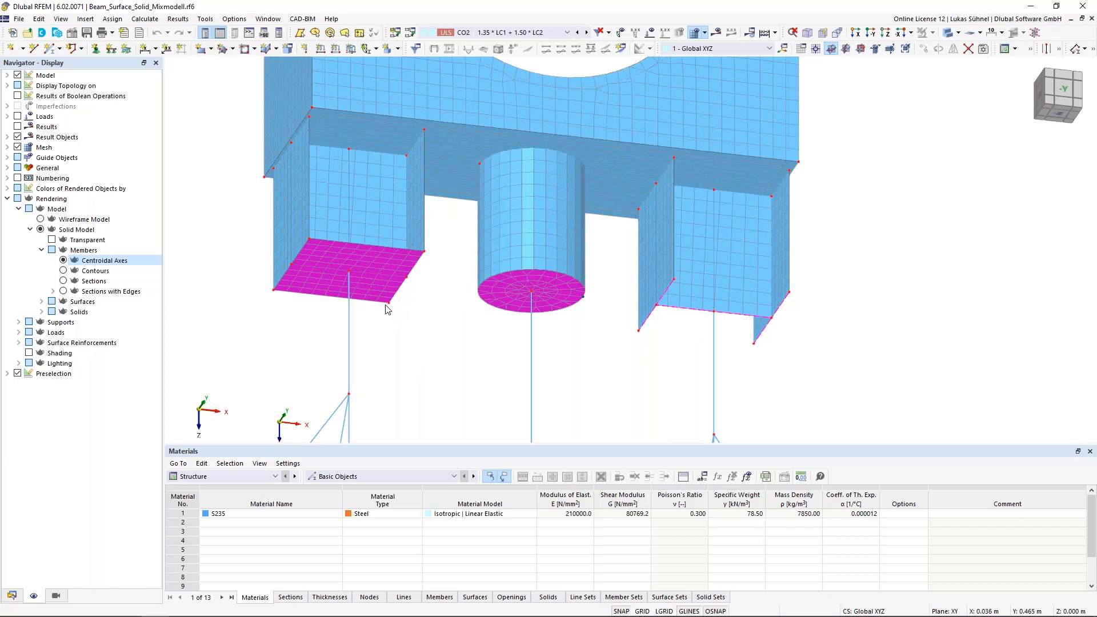
# - Check the stiffness type of surface No. 110 closing the I-section's lower end, and leave its settings unedited
pyautogui.doubleClick(386, 260)
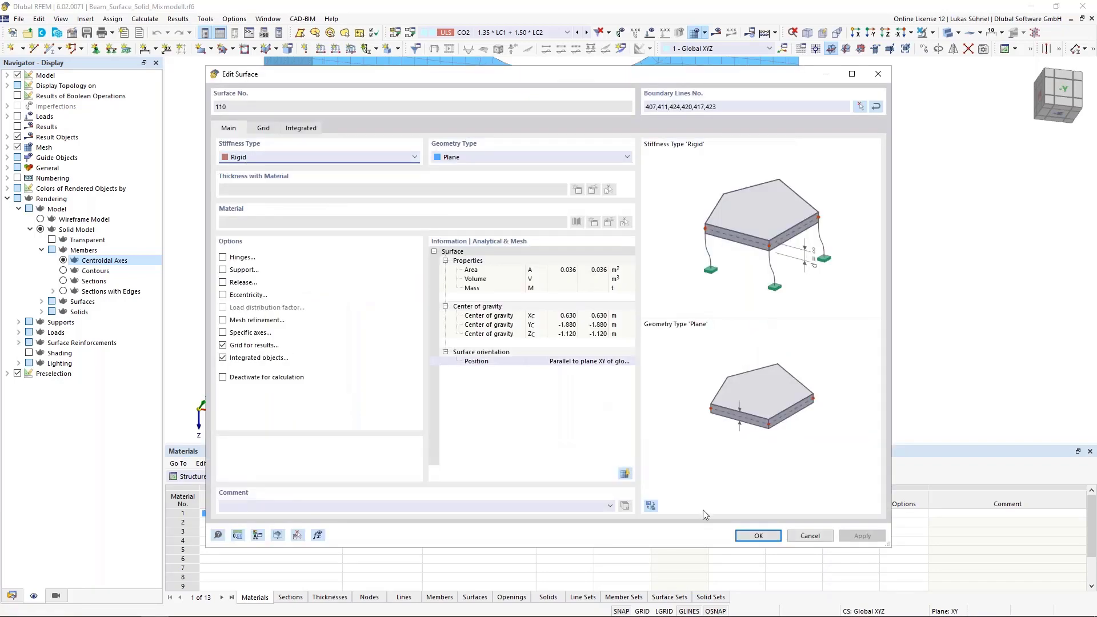
pyautogui.click(810, 536)
pyautogui.scroll(3, 318, 247)
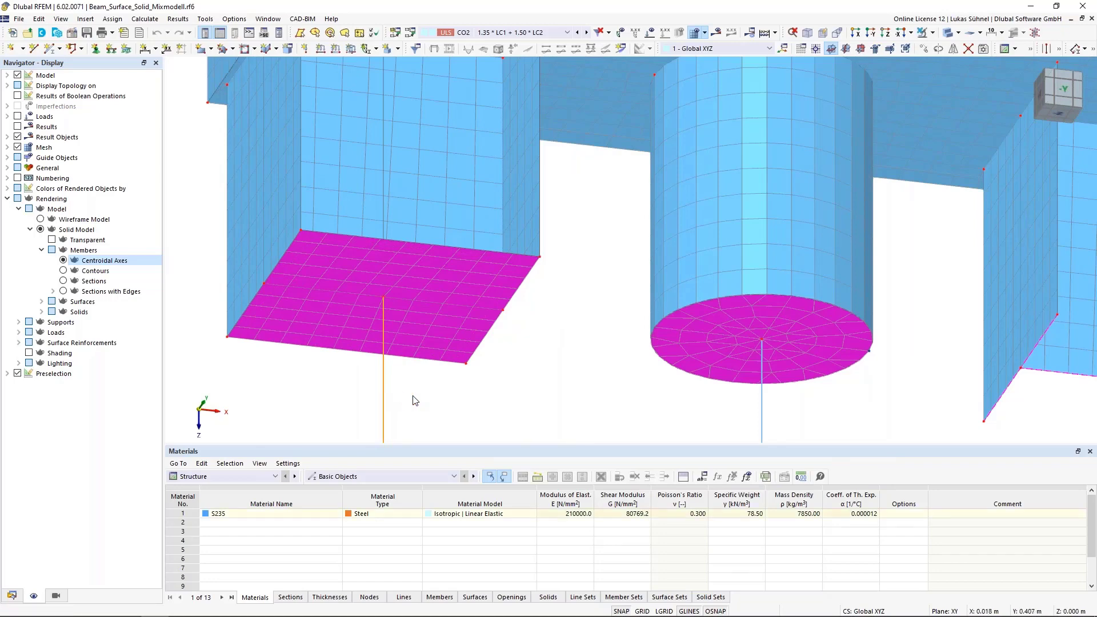
pyautogui.scroll(-3, 414, 397)
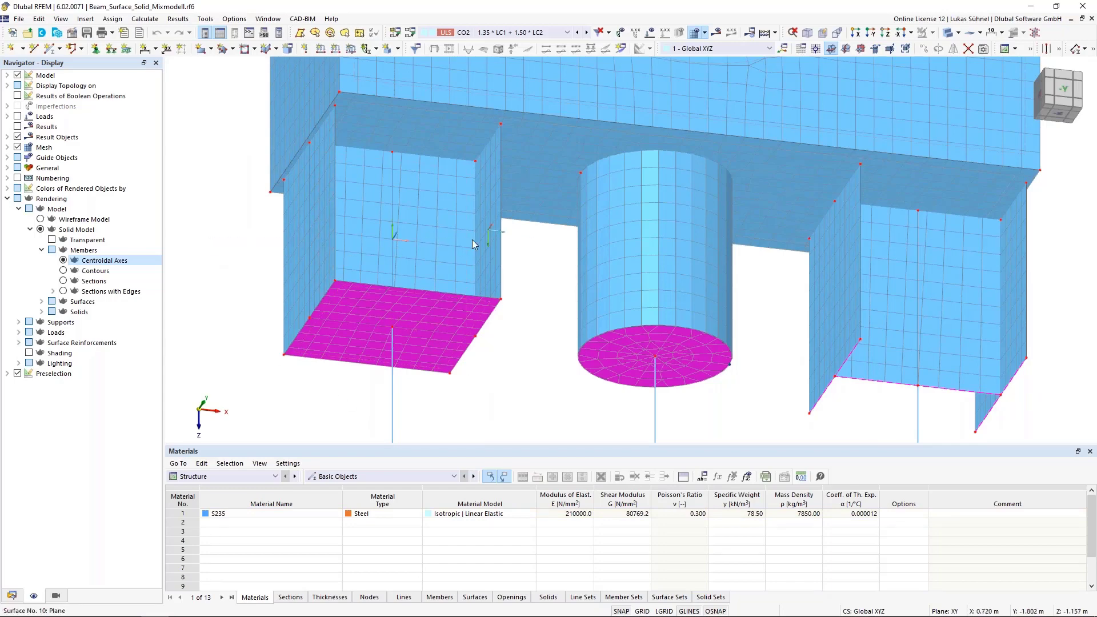
pyautogui.moveTo(540, 399); pyautogui.dragTo(423, 361, button='middle')
pyautogui.scroll(-1, 422, 362)
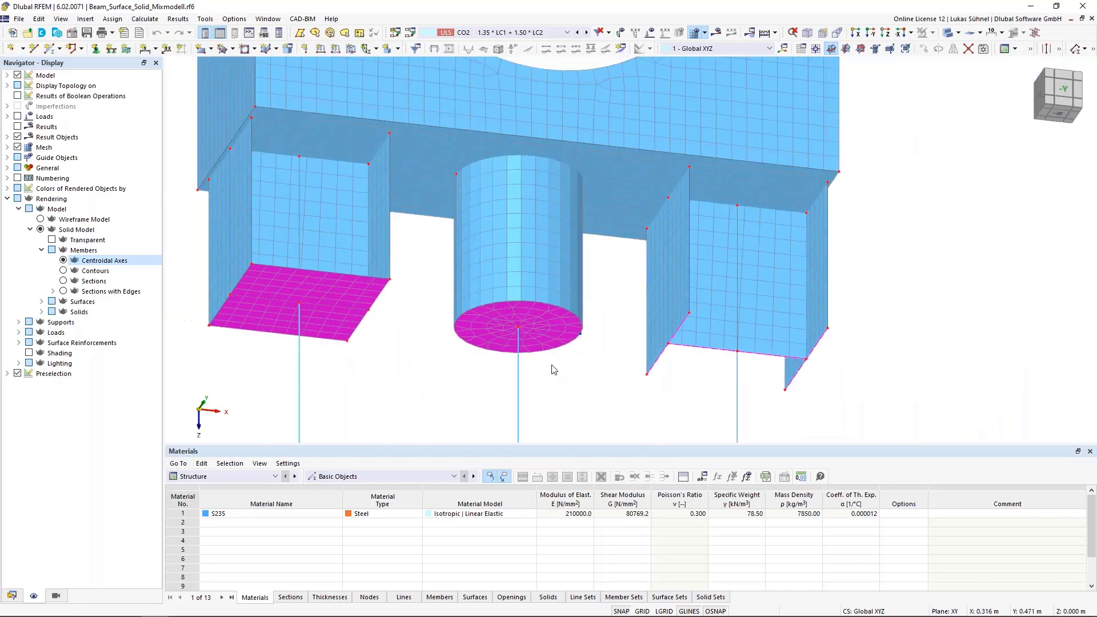
# - Highlight the circular surface No. 105 closing the pipe's lower end to examine its connection to the central member
pyautogui.scroll(2, 537, 362)
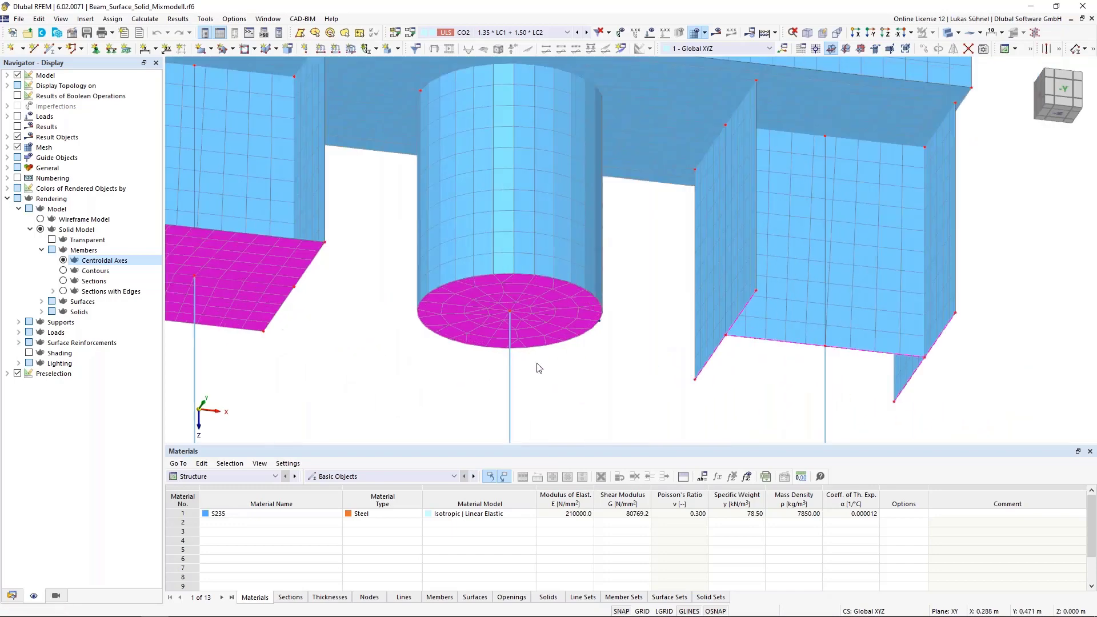
pyautogui.click(543, 320)
pyautogui.click(548, 386)
pyautogui.scroll(-2, 550, 350)
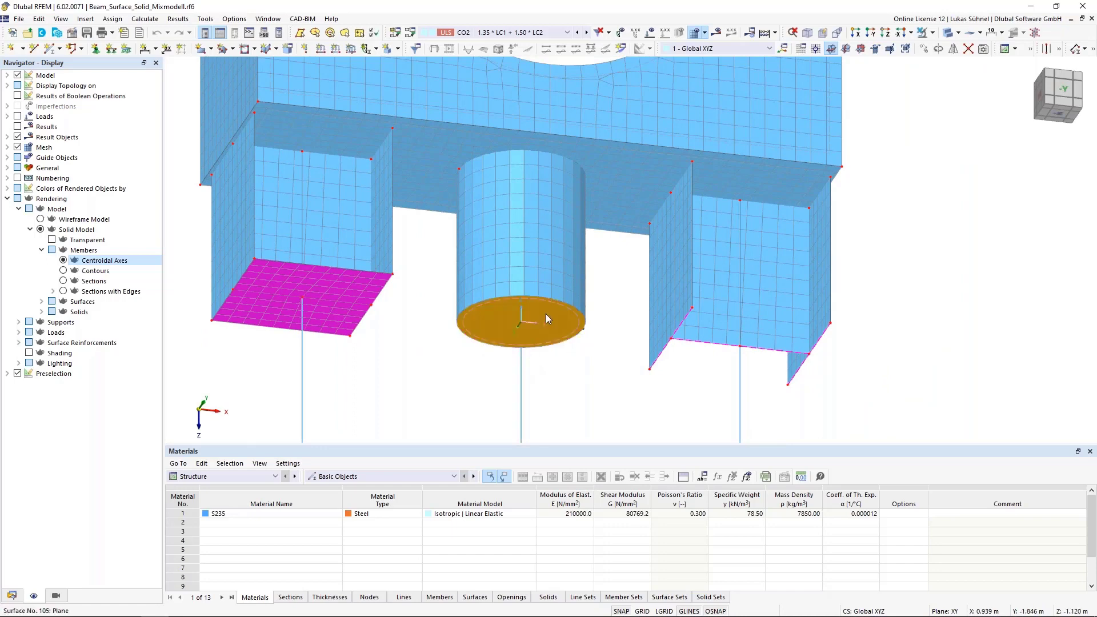
# - Highlight the pipe's central member, clear the selection, and check the member type of rigid member No. 33 at the open I-section's lower edge without editing it
pyautogui.click(522, 383)
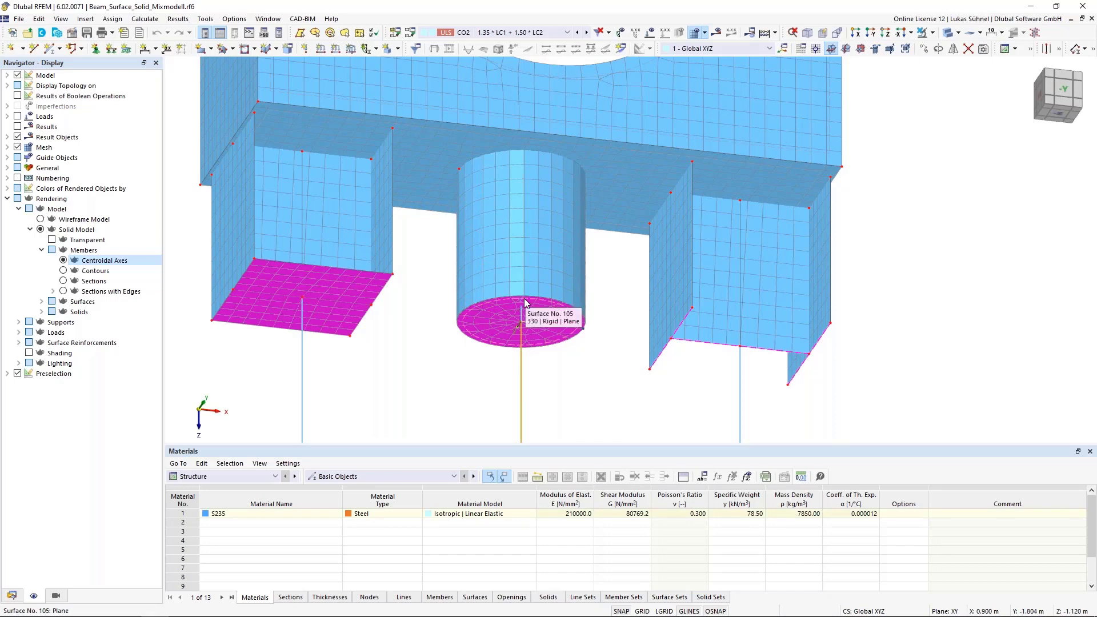
pyautogui.click(616, 359)
pyautogui.moveTo(708, 383); pyautogui.dragTo(592, 397, button='middle')
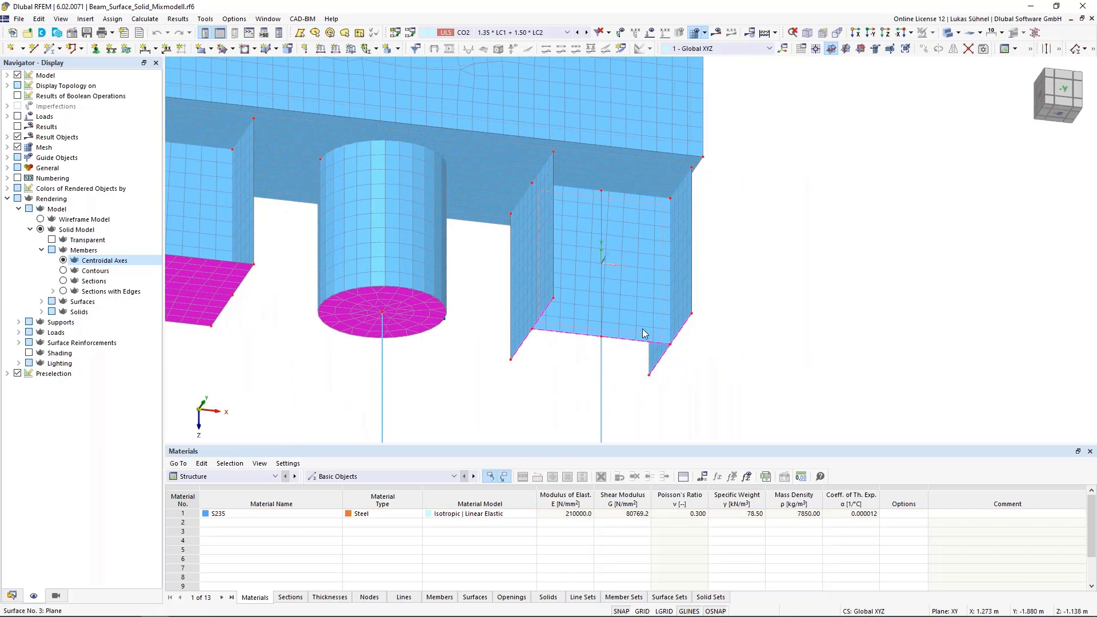
pyautogui.moveTo(469, 280); pyautogui.dragTo(506, 330)
pyautogui.doubleClick(537, 337)
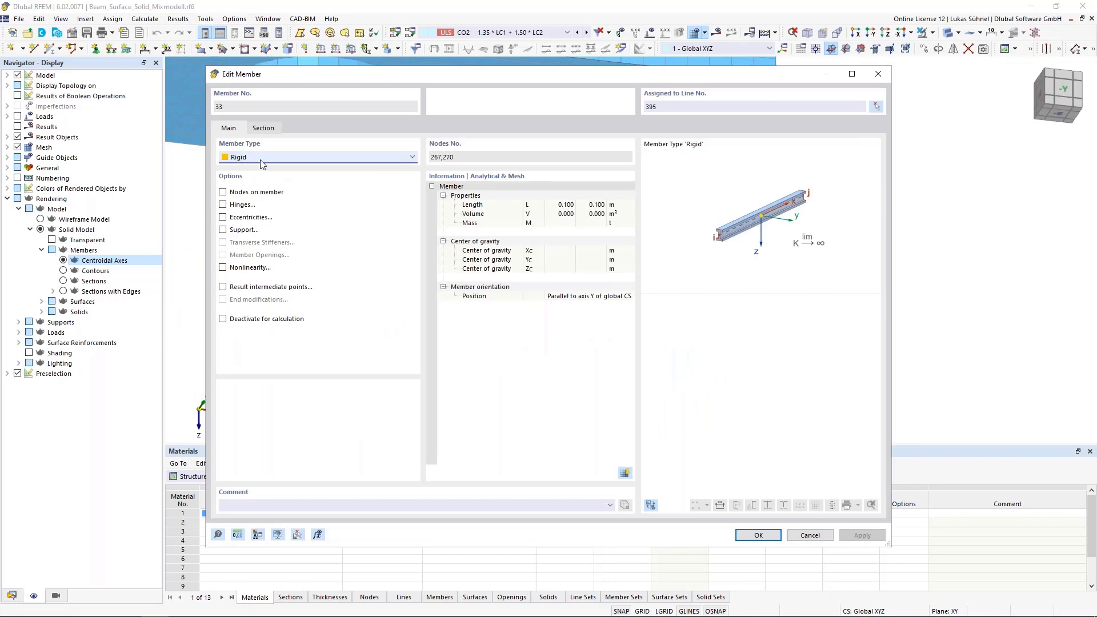
pyautogui.click(809, 534)
pyautogui.moveTo(594, 416); pyautogui.dragTo(640, 369, button='middle')
# - Examine the connection between the I-section's plates and the underside of the solid, focusing on the corner at the solid's edge
pyautogui.click(303, 304)
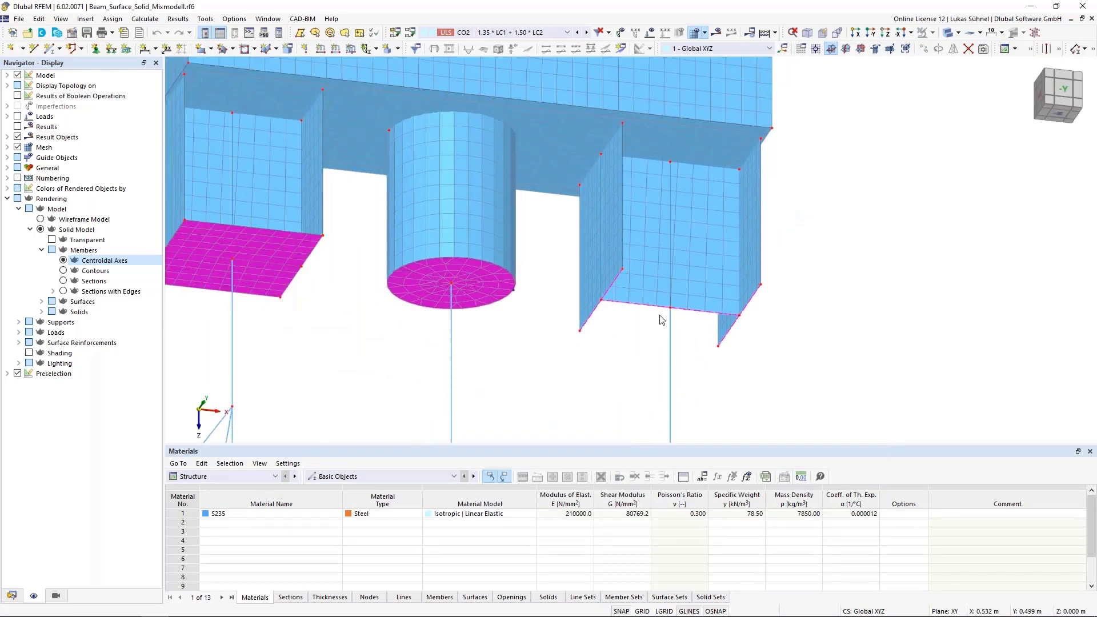
pyautogui.scroll(-4, 647, 348)
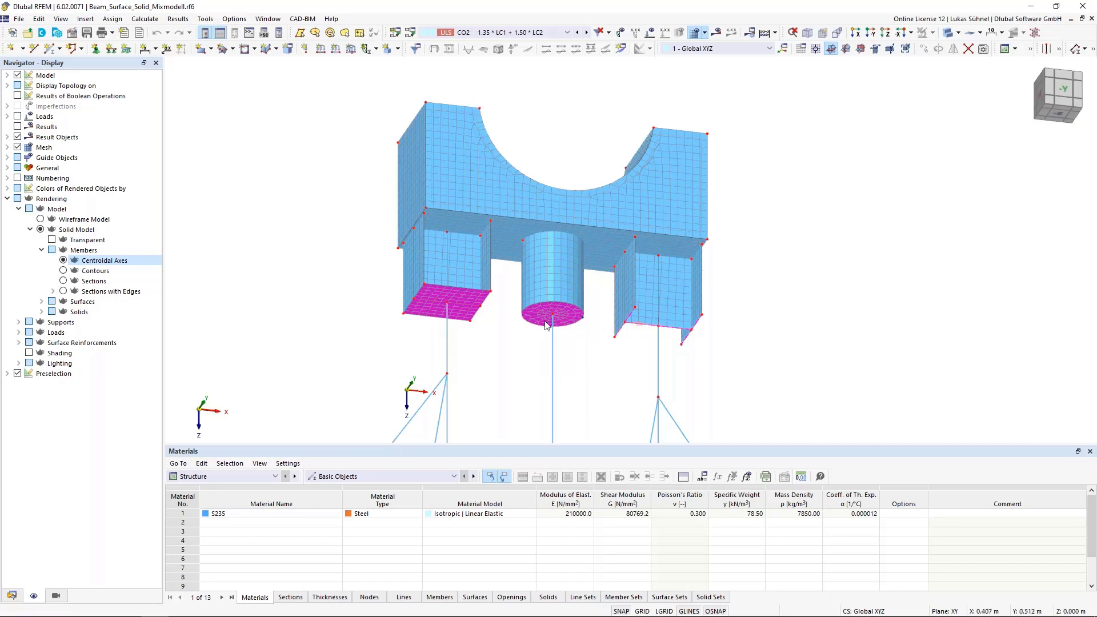
pyautogui.moveTo(523, 325); pyautogui.dragTo(523, 373, button='middle')
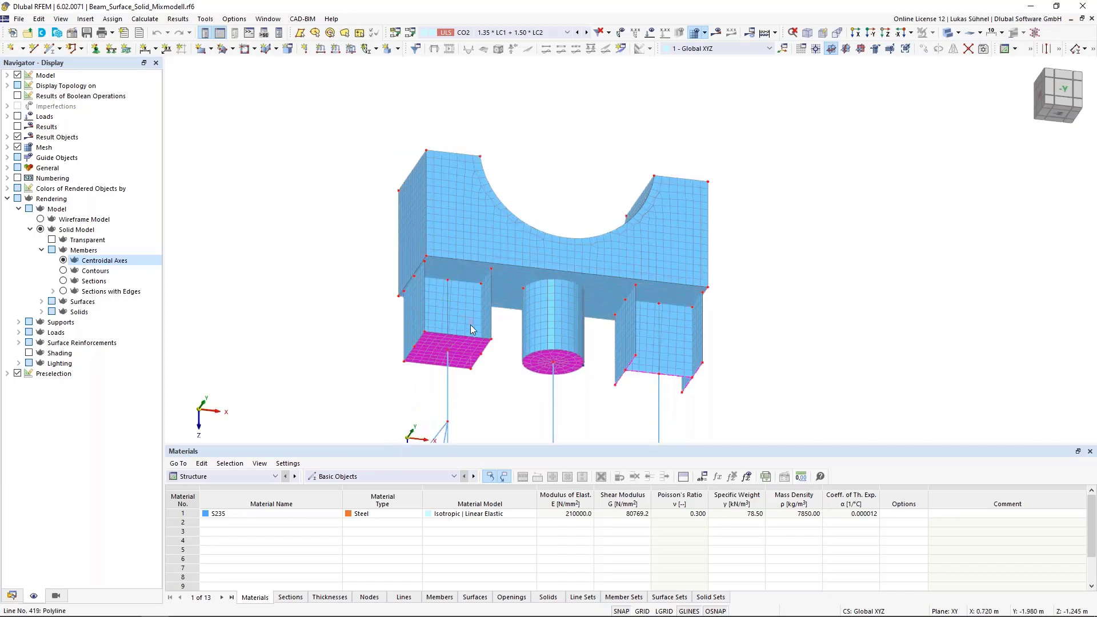
pyautogui.scroll(4, 435, 258)
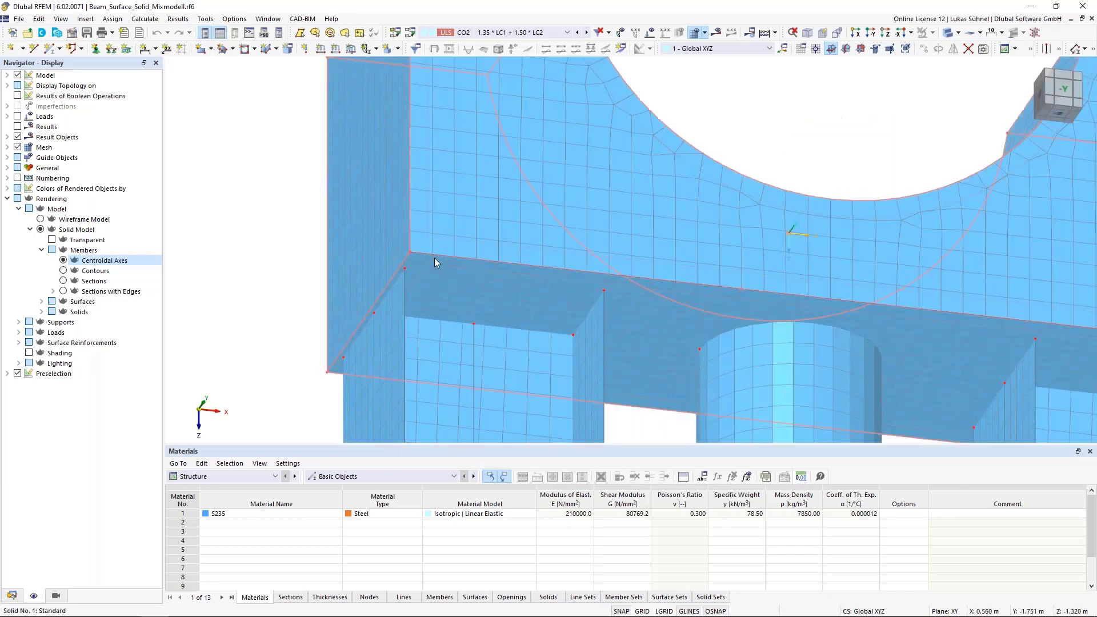
pyautogui.scroll(-2, 394, 311)
pyautogui.moveTo(393, 312)
pyautogui.keyDown('ctrl'); pyautogui.mouseDown(button='middle')
pyautogui.moveTo(376, 360)
pyautogui.moveTo(404, 310)
pyautogui.mouseUp(button='middle'); pyautogui.keyUp('ctrl')
pyautogui.scroll(2, 363, 337)
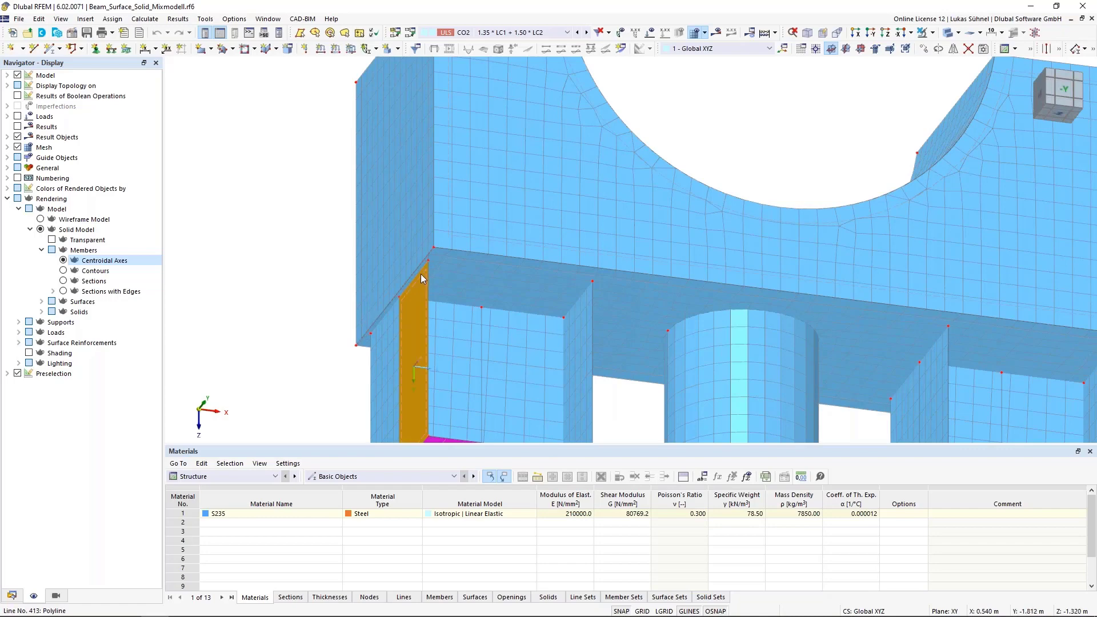
pyautogui.scroll(2, 410, 252)
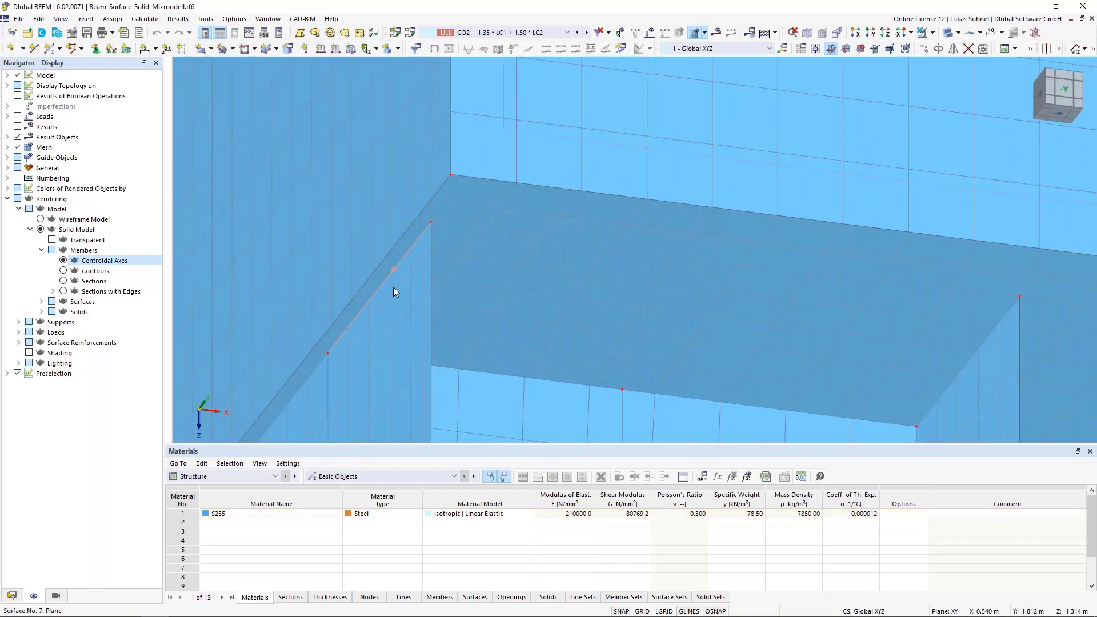
pyautogui.scroll(-1, 357, 326)
pyautogui.scroll(-1, 329, 358)
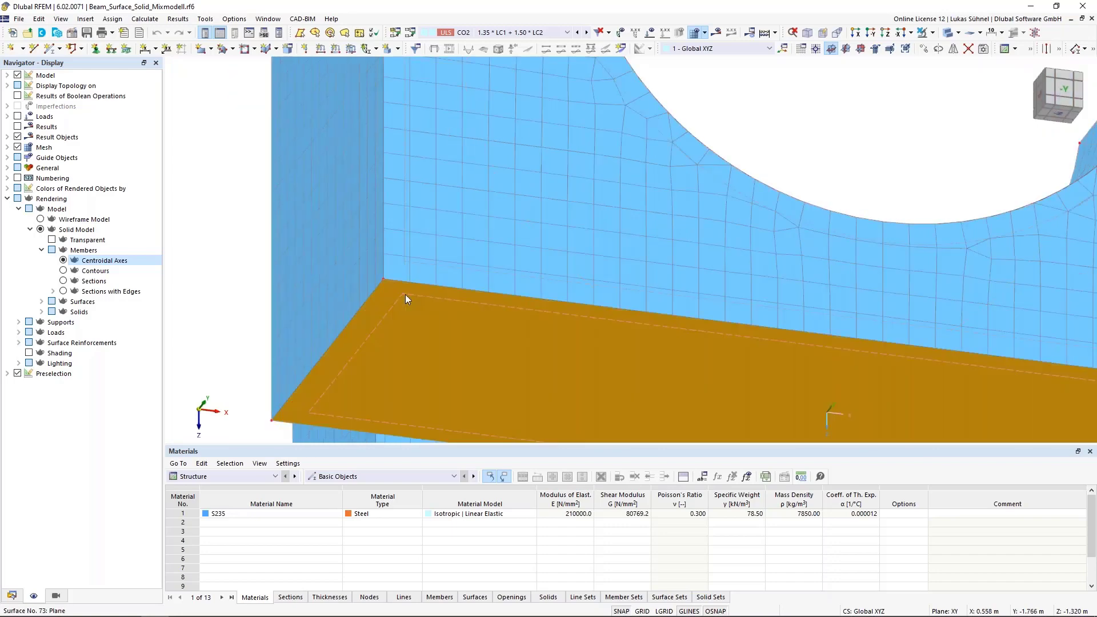
pyautogui.scroll(-2, 383, 300)
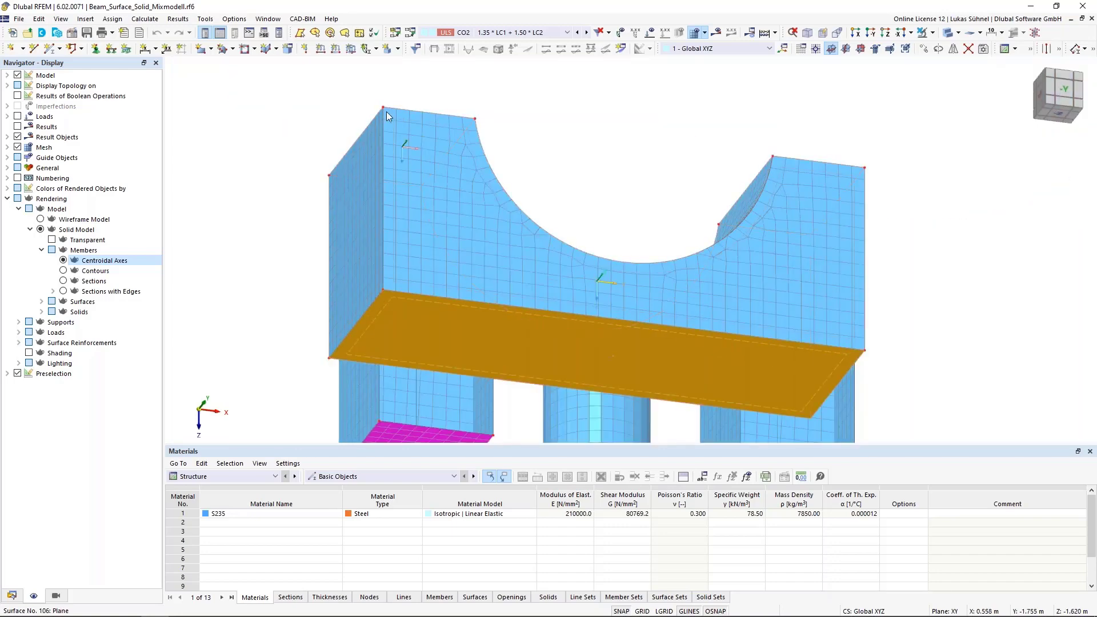
# - Review the nodes and lines integrated in surface No. 73 on the solid's underside, and leave its settings unedited
pyautogui.doubleClick(391, 300)
pyautogui.click(300, 128)
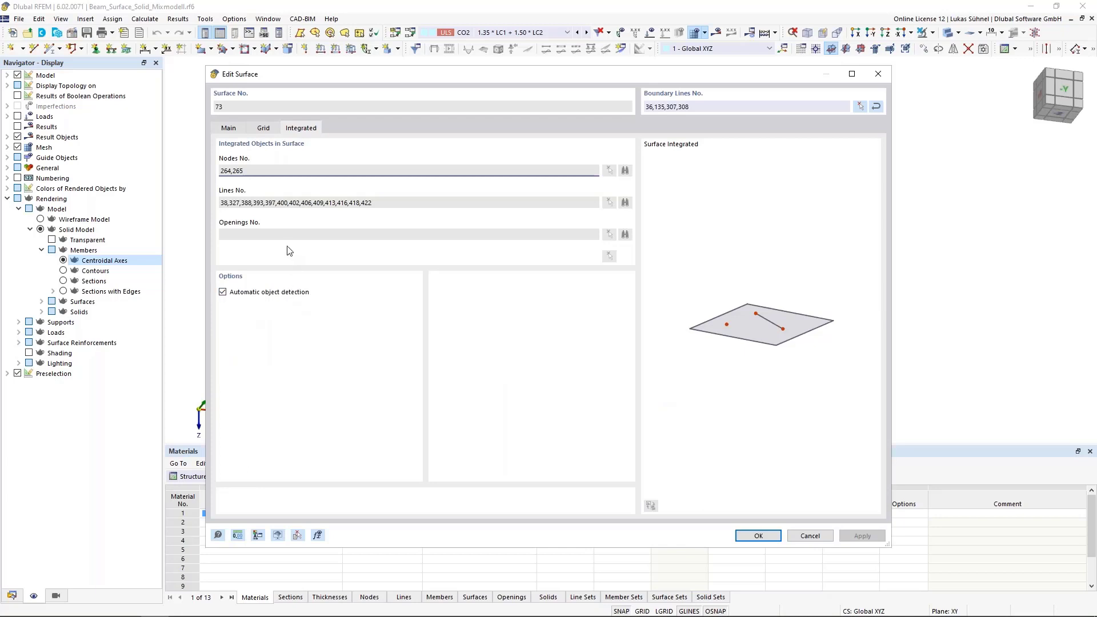
pyautogui.click(811, 535)
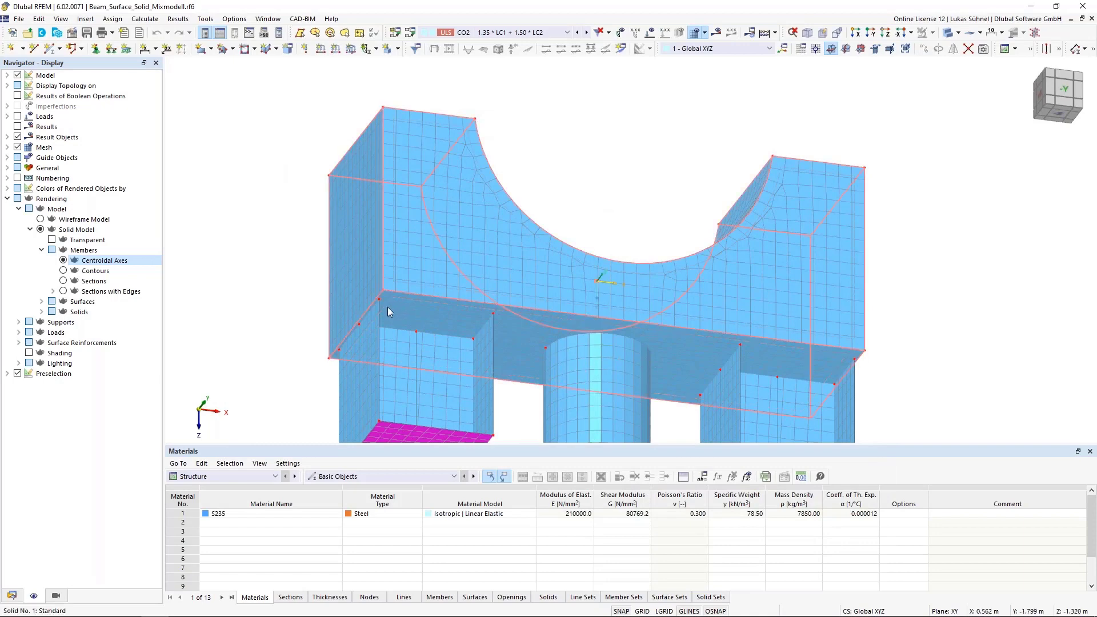
# - Inspect the I-section's corner node and adjoining lines where they lie on the solid's underside
pyautogui.scroll(3, 371, 303)
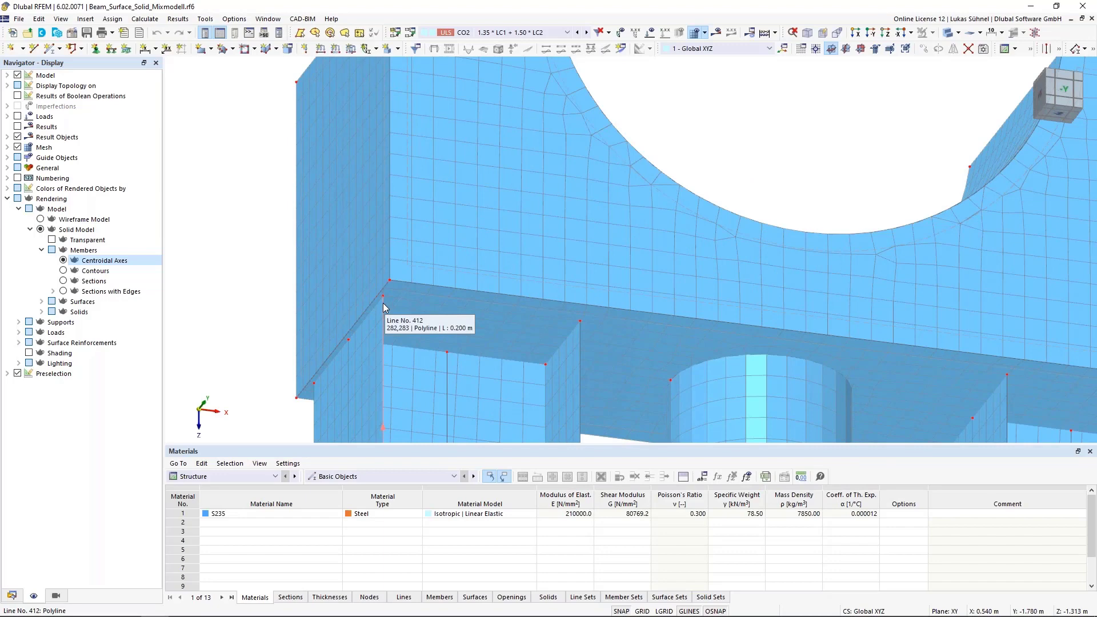
pyautogui.scroll(3, 383, 303)
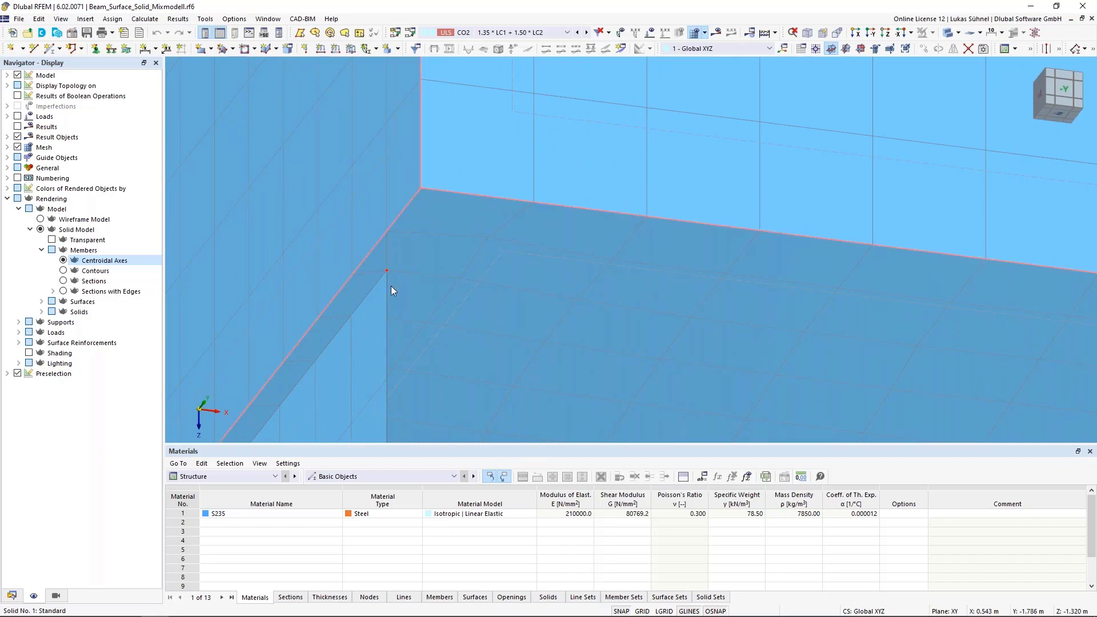
pyautogui.scroll(-4, 383, 284)
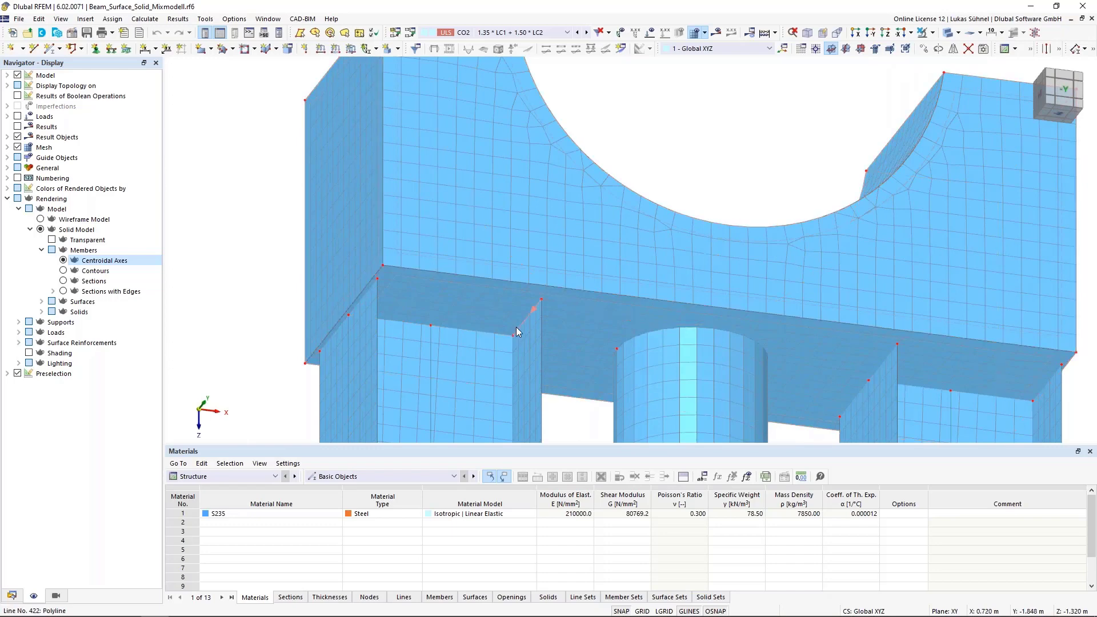
pyautogui.scroll(-4, 446, 360)
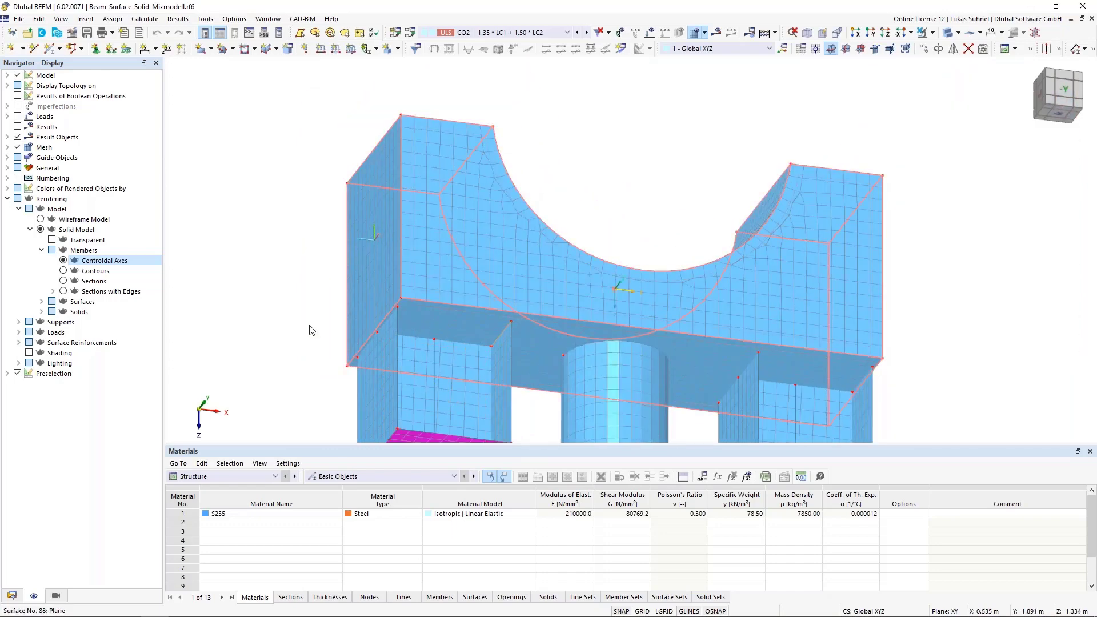
# - Render the members as full sections and bring the entire support structure into view
pyautogui.scroll(-4, 248, 314)
pyautogui.moveTo(253, 334); pyautogui.dragTo(294, 322, button='middle')
pyautogui.scroll(-3, 294, 322)
pyautogui.moveTo(293, 322); pyautogui.dragTo(375, 294, button='middle')
pyautogui.click(64, 281)
pyautogui.scroll(-1, 375, 295)
# - Go through load cases LC1 Eigengewicht and LC2 Achslast, and display the LC2 loads on the model
pyautogui.click(486, 34)
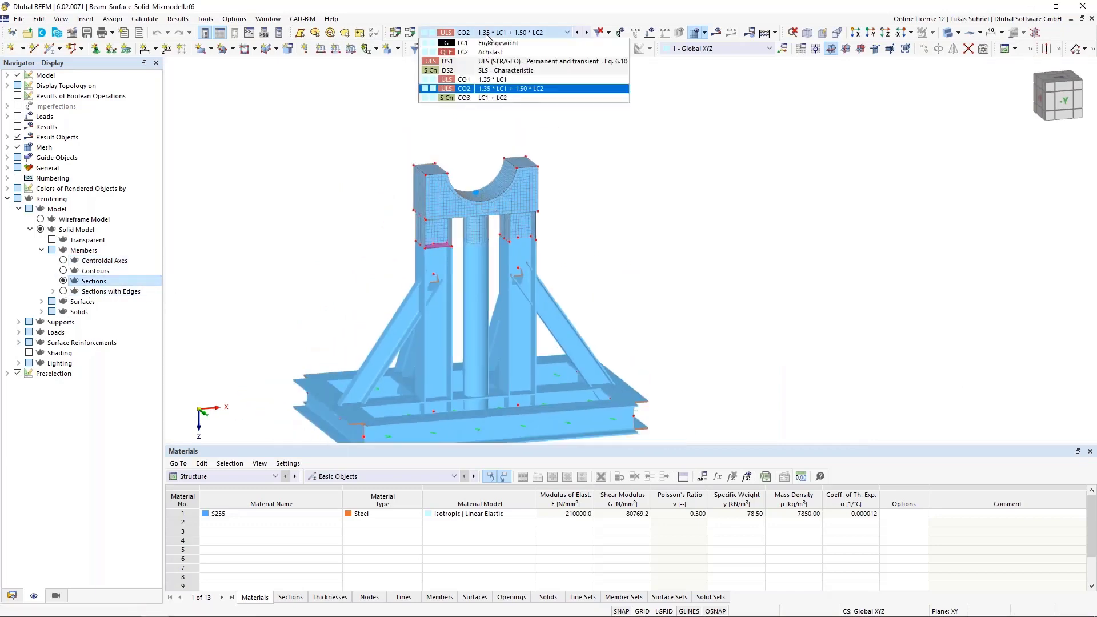
pyautogui.click(493, 43)
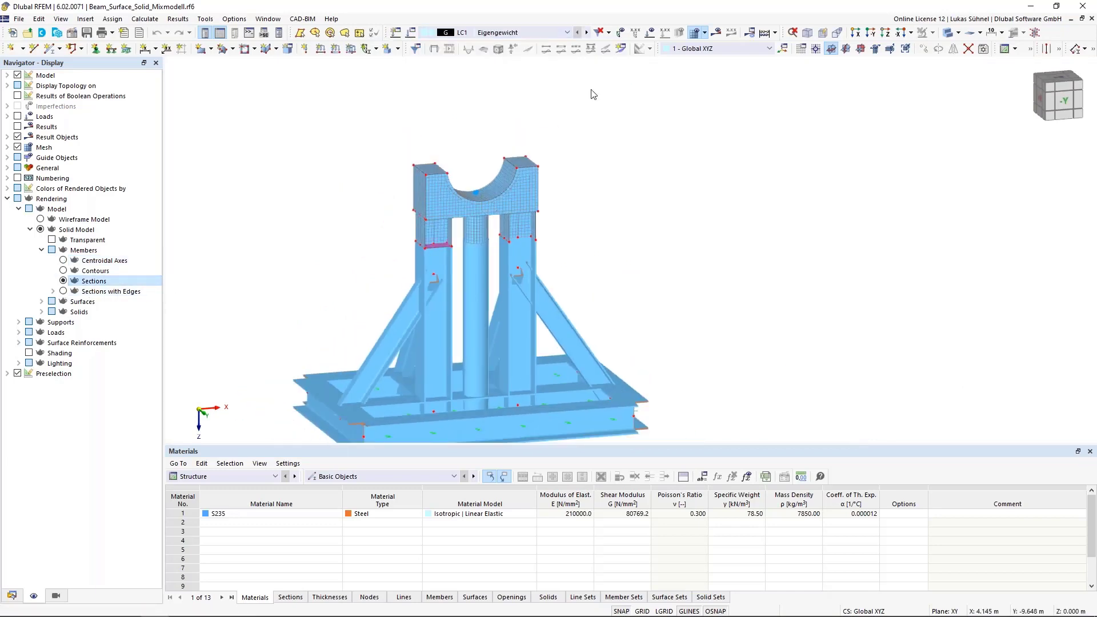
pyautogui.click(587, 38)
pyautogui.moveTo(593, 93); pyautogui.dragTo(594, 149, button='middle')
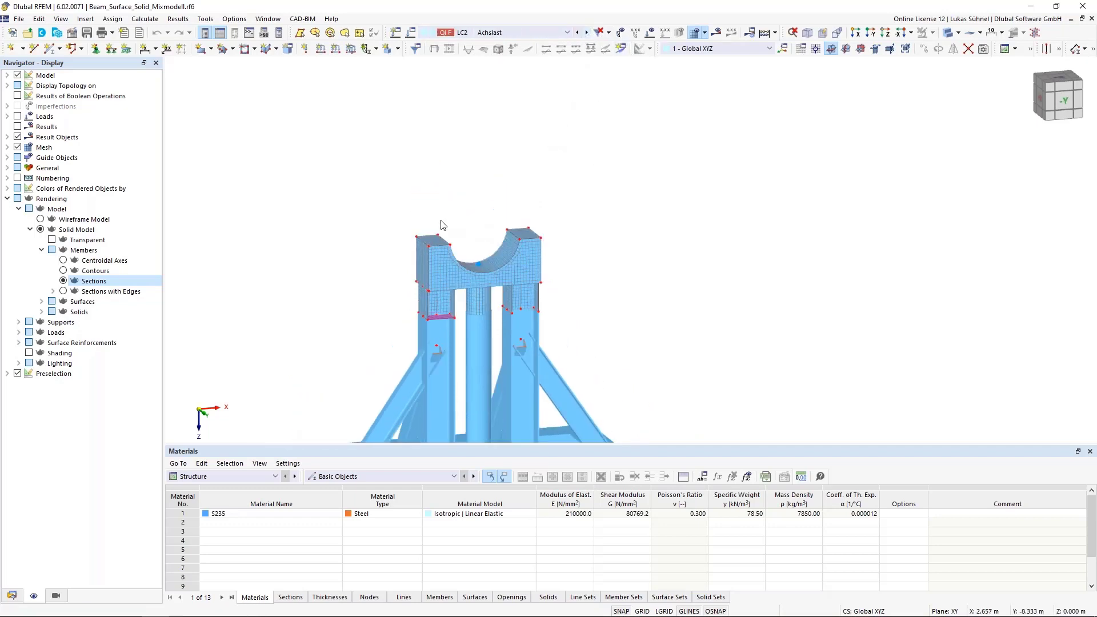
pyautogui.click(650, 33)
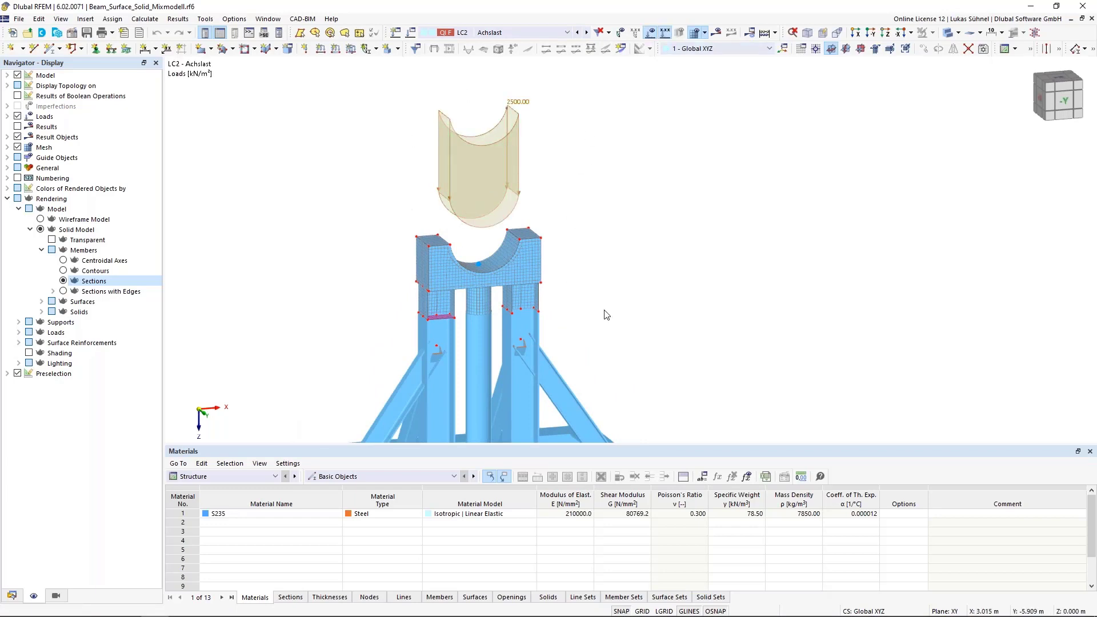
pyautogui.scroll(-2, 595, 291)
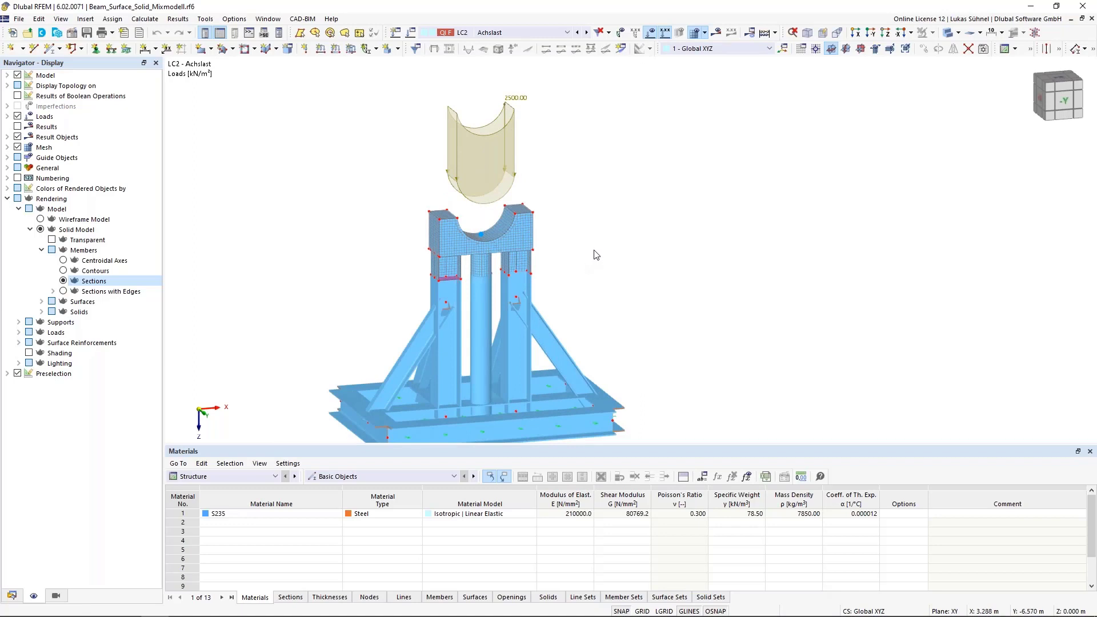
pyautogui.moveTo(596, 254); pyautogui.dragTo(589, 203, button='middle')
# - Review the available design situations and load combinations while keeping LC2 active, and hide the load display
pyautogui.click(530, 32)
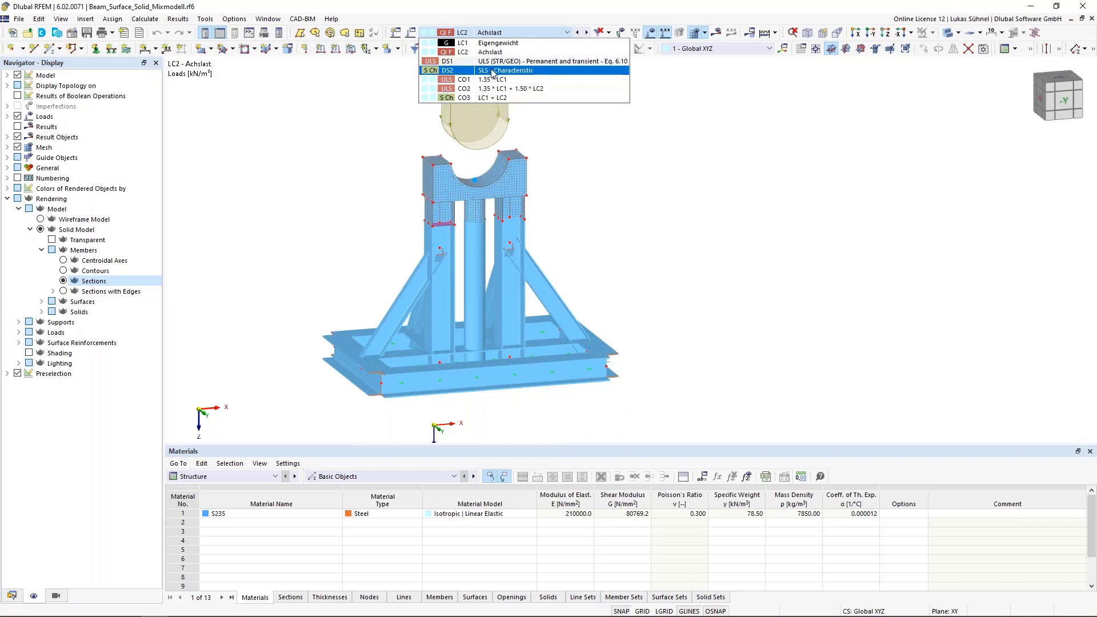
pyautogui.click(674, 212)
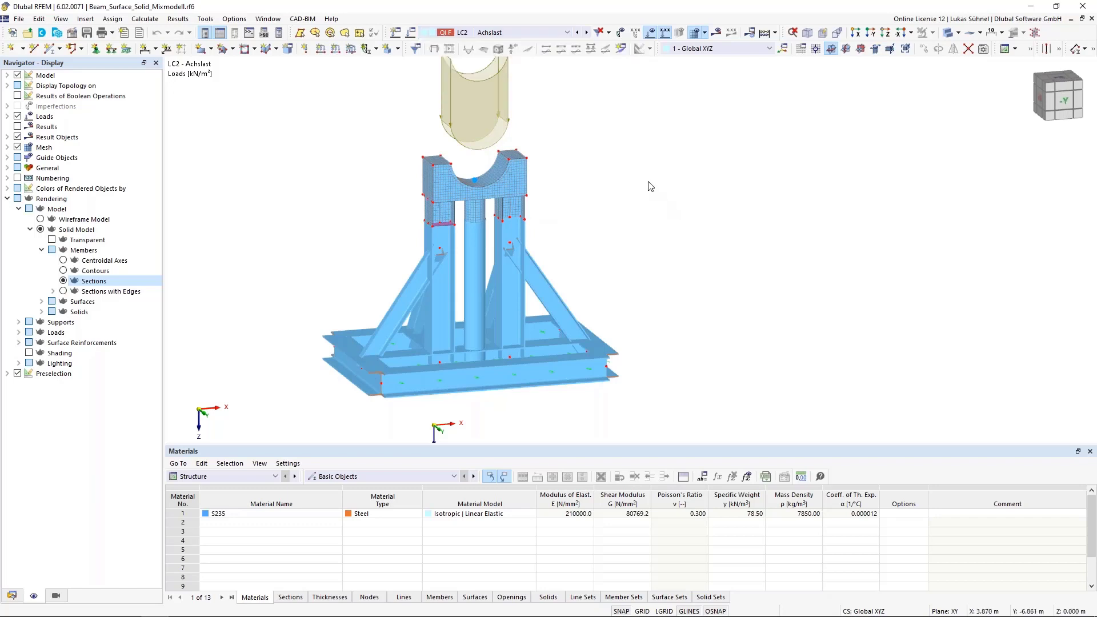
pyautogui.moveTo(648, 182); pyautogui.dragTo(668, 211, button='middle')
pyautogui.keyDown('ctrl'); pyautogui.moveTo(616, 164); pyautogui.dragTo(630, 175, button='middle'); pyautogui.keyUp('ctrl')
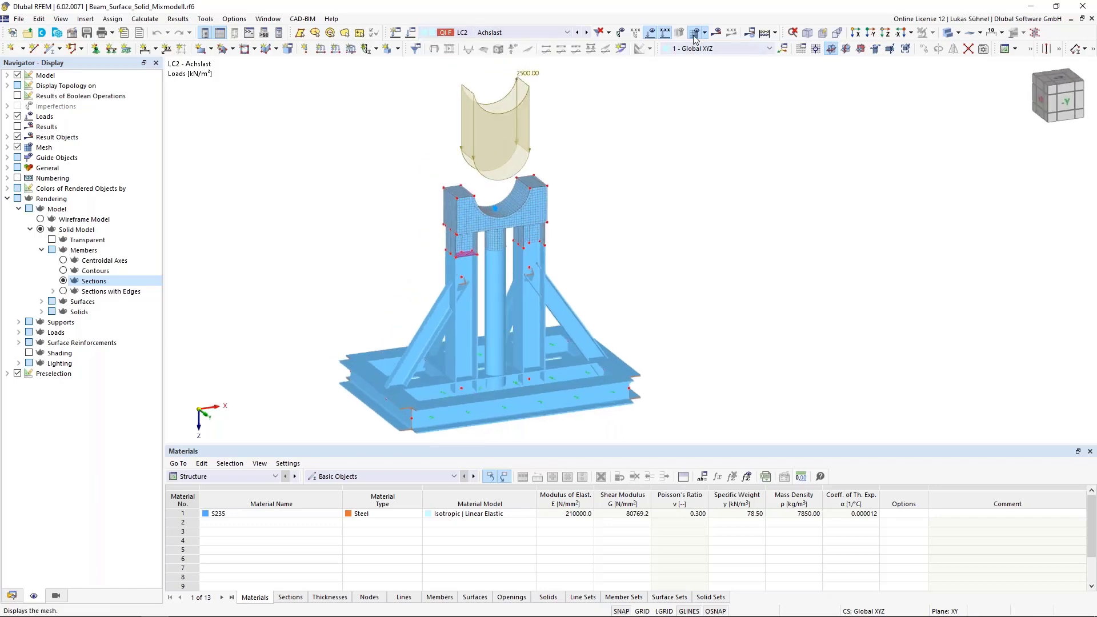
pyautogui.click(650, 32)
pyautogui.keyDown('ctrl'); pyautogui.moveTo(640, 263); pyautogui.dragTo(629, 220, button='middle'); pyautogui.keyUp('ctrl')
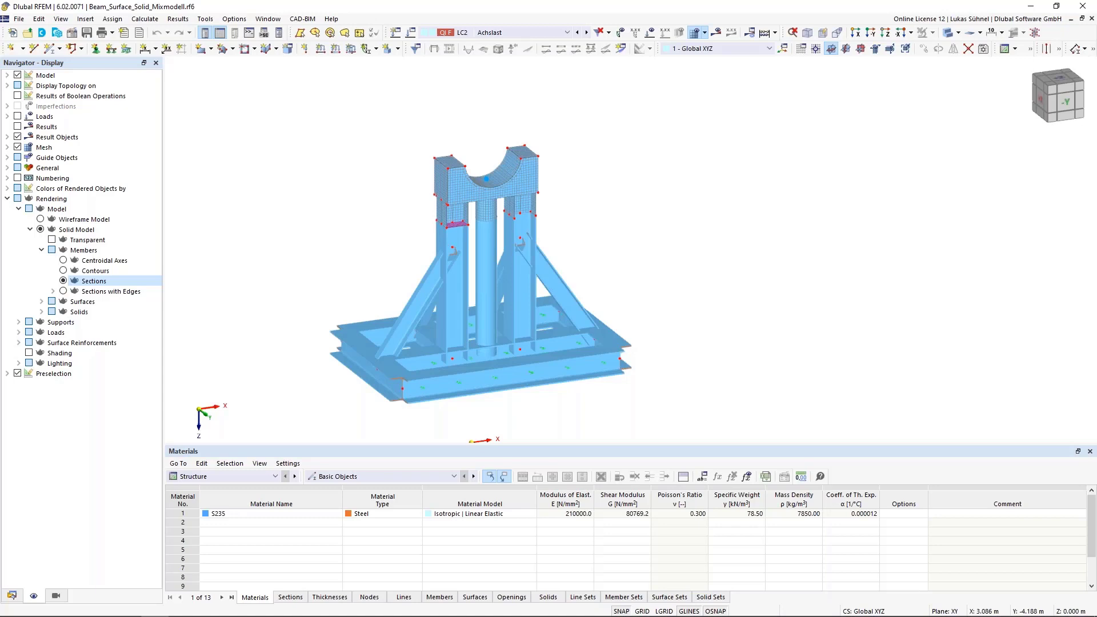
# - Activate load combination CO2 (1.35 * LC1 + 1.50 * LC2) and calculate its results
pyautogui.click(547, 32)
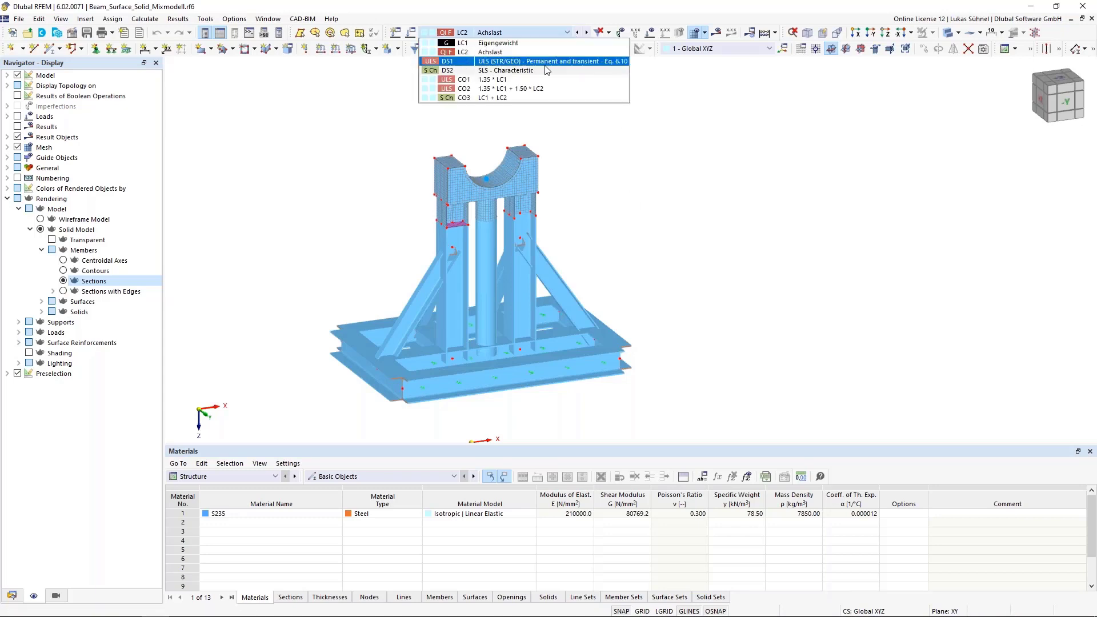
pyautogui.click(546, 88)
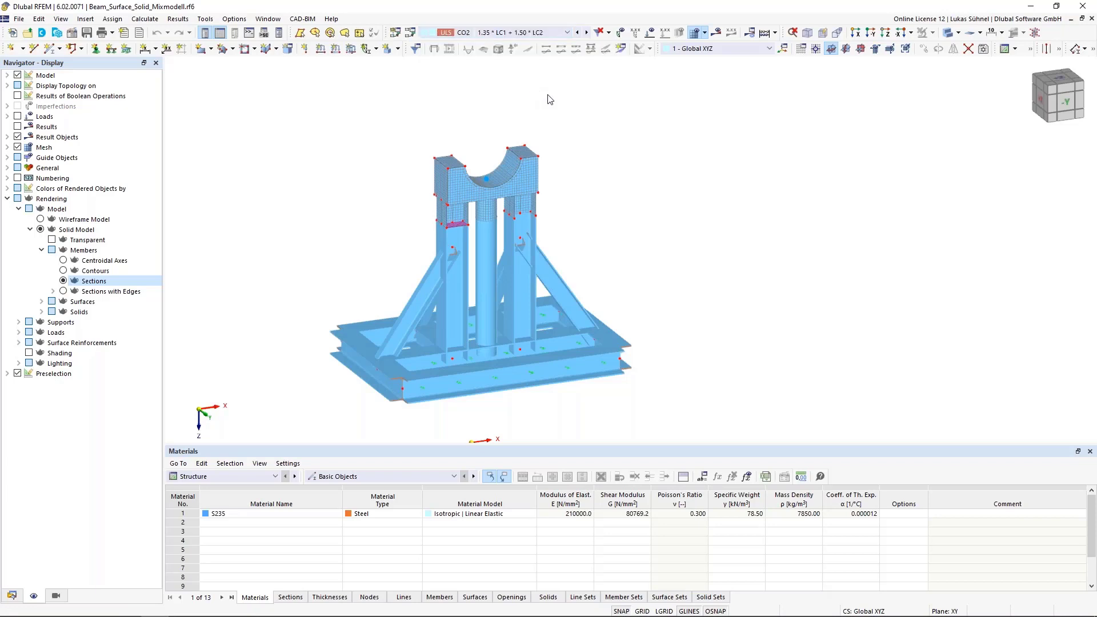
pyautogui.click(716, 32)
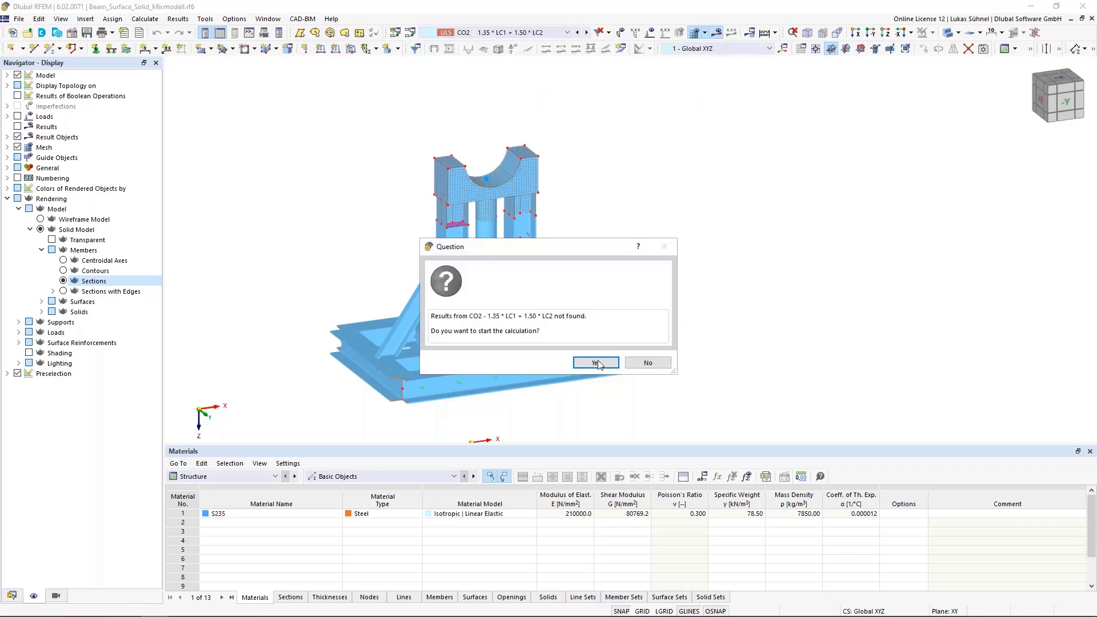
pyautogui.click(596, 364)
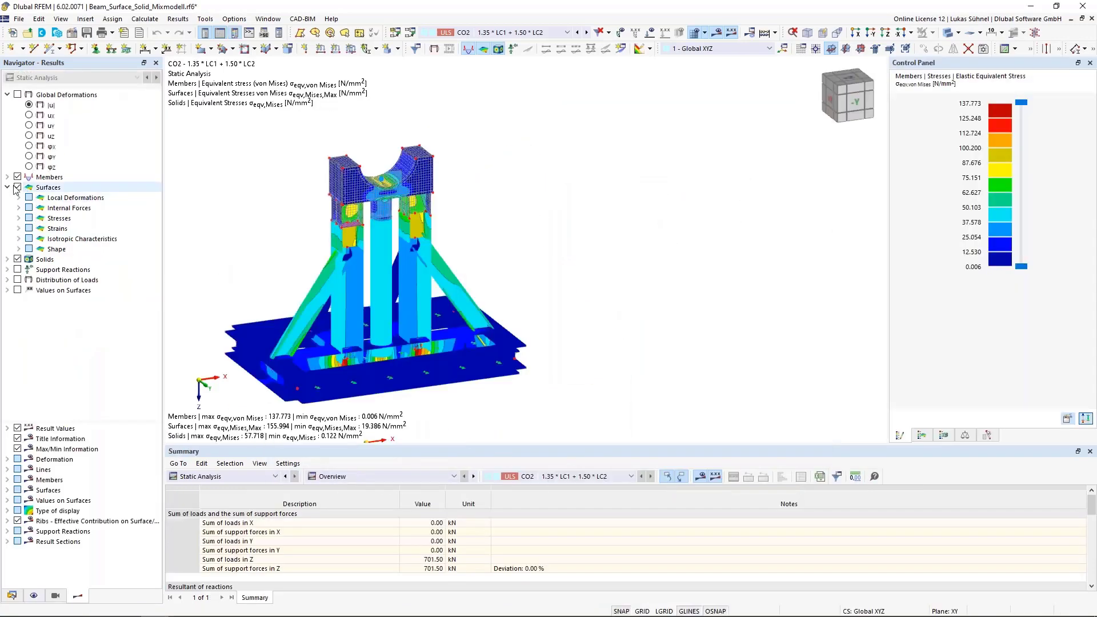
# - Hide the surface and solid results, and display the internal force N on the members
pyautogui.click(18, 259)
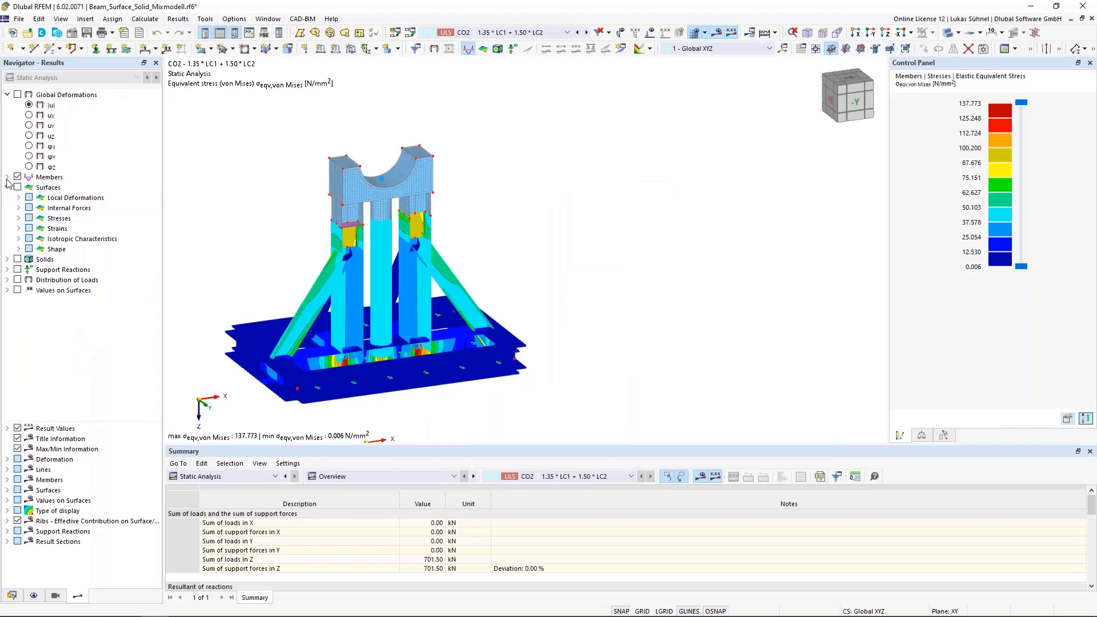
pyautogui.click(8, 178)
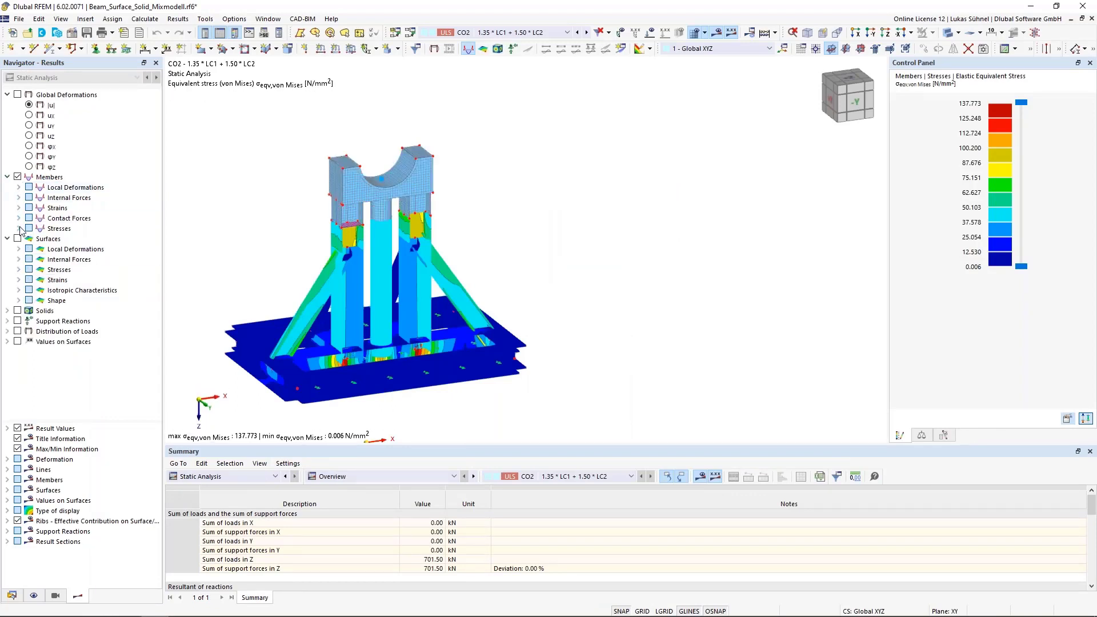
pyautogui.click(19, 198)
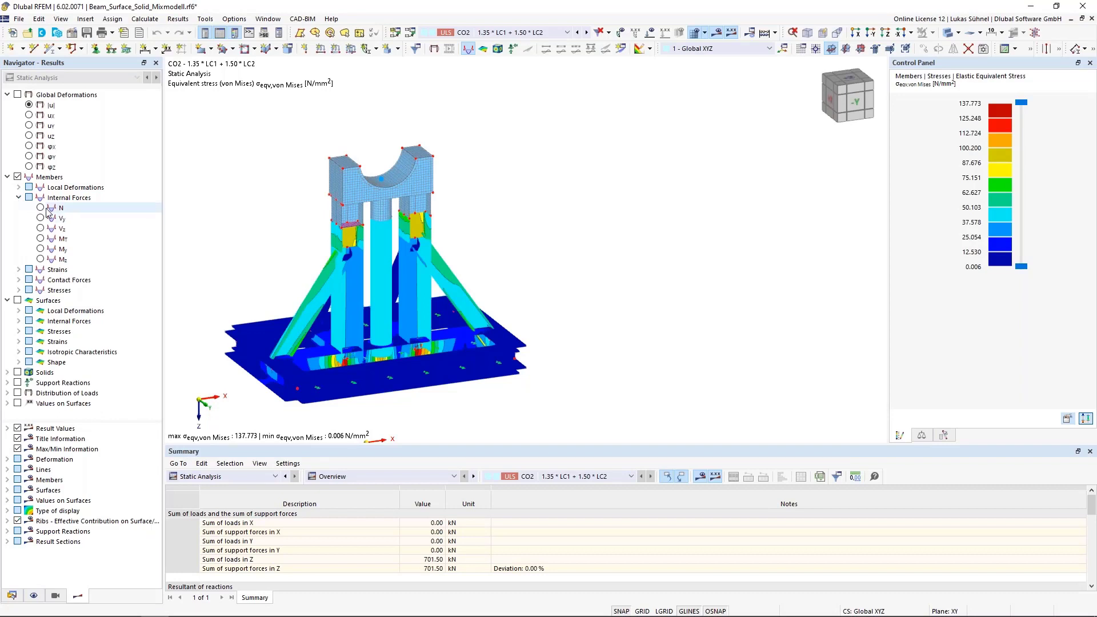
pyautogui.click(41, 207)
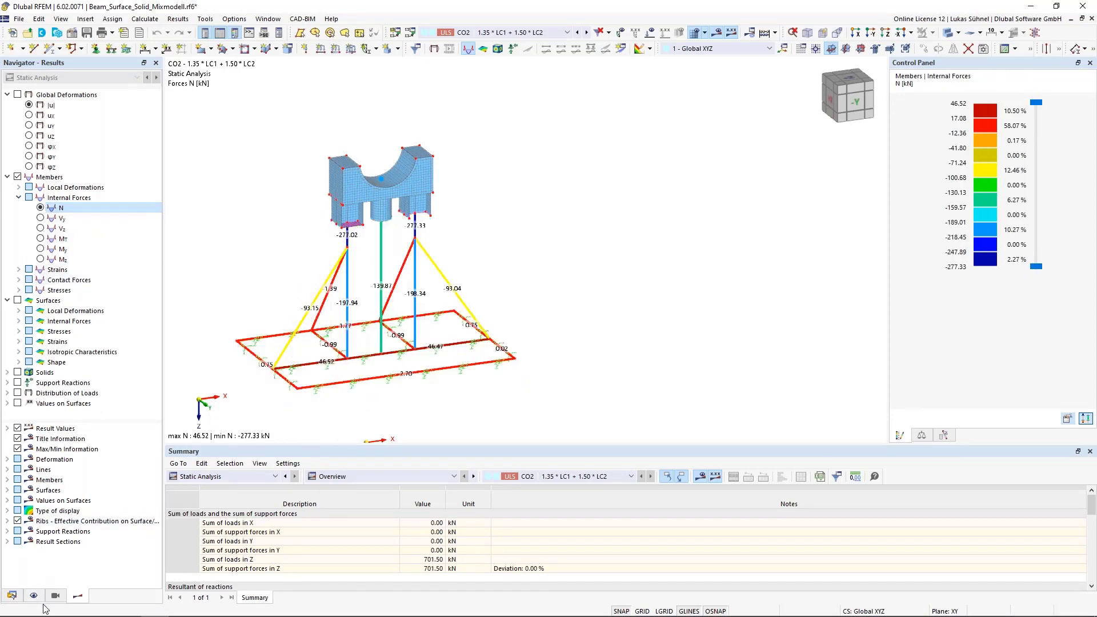
# - Display the member results as two-coloured diagrams and show the model in wireframe mode
pyautogui.click(7, 480)
pyautogui.click(30, 490)
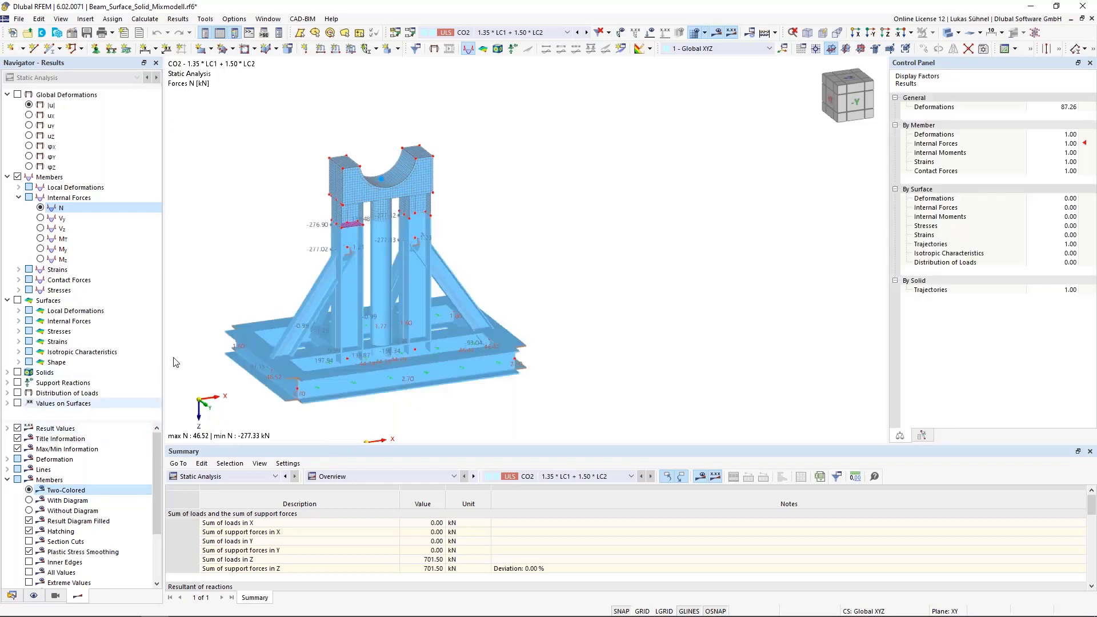
pyautogui.click(969, 34)
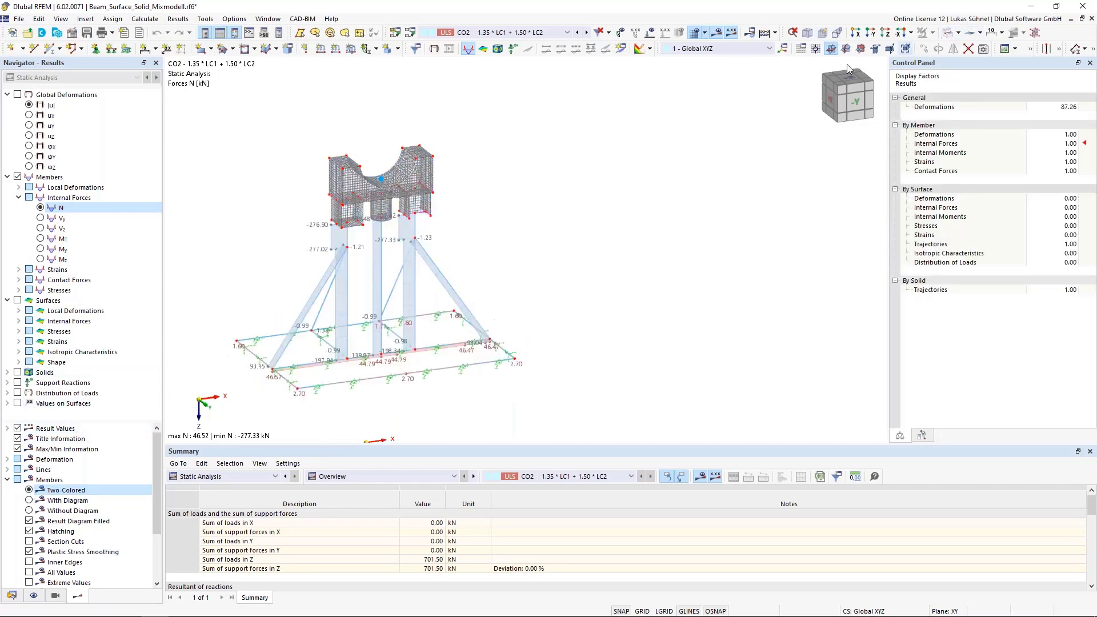
pyautogui.scroll(4, 233, 301)
pyautogui.scroll(-5, 297, 308)
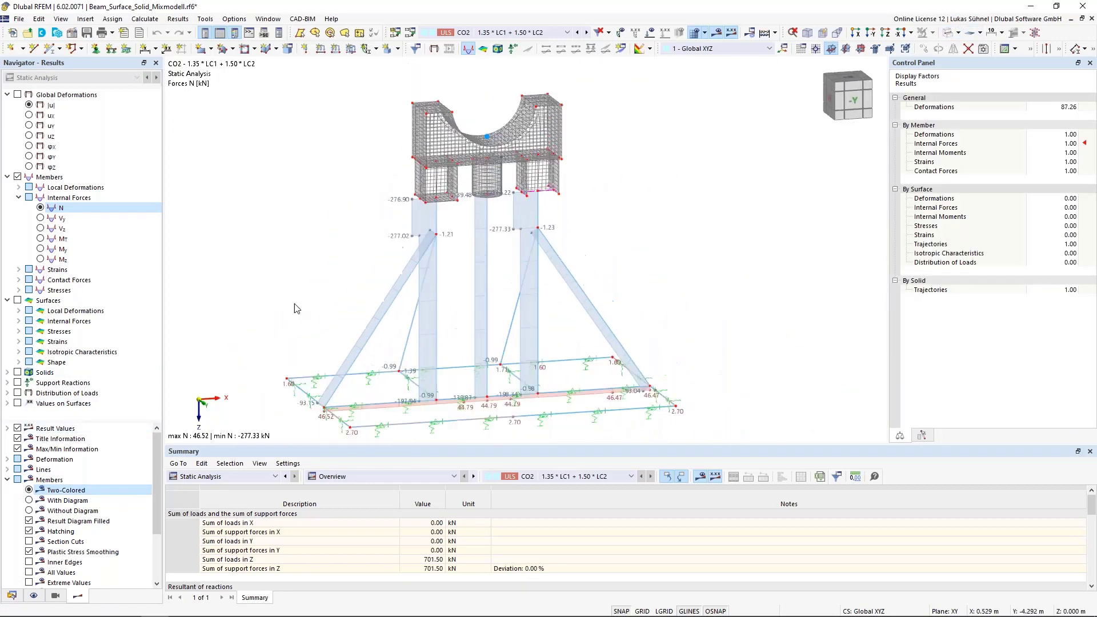
pyautogui.scroll(1, 385, 320)
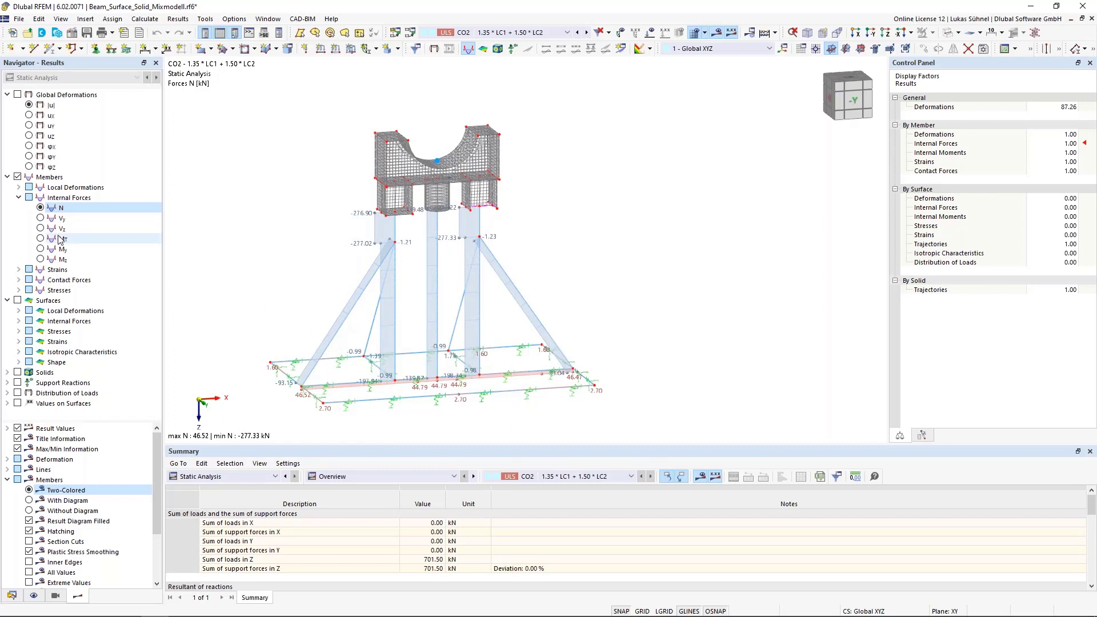
# - Go through the member internal forces Vy, Vz, MT, My and Mz, and return to the My moments
pyautogui.click(41, 218)
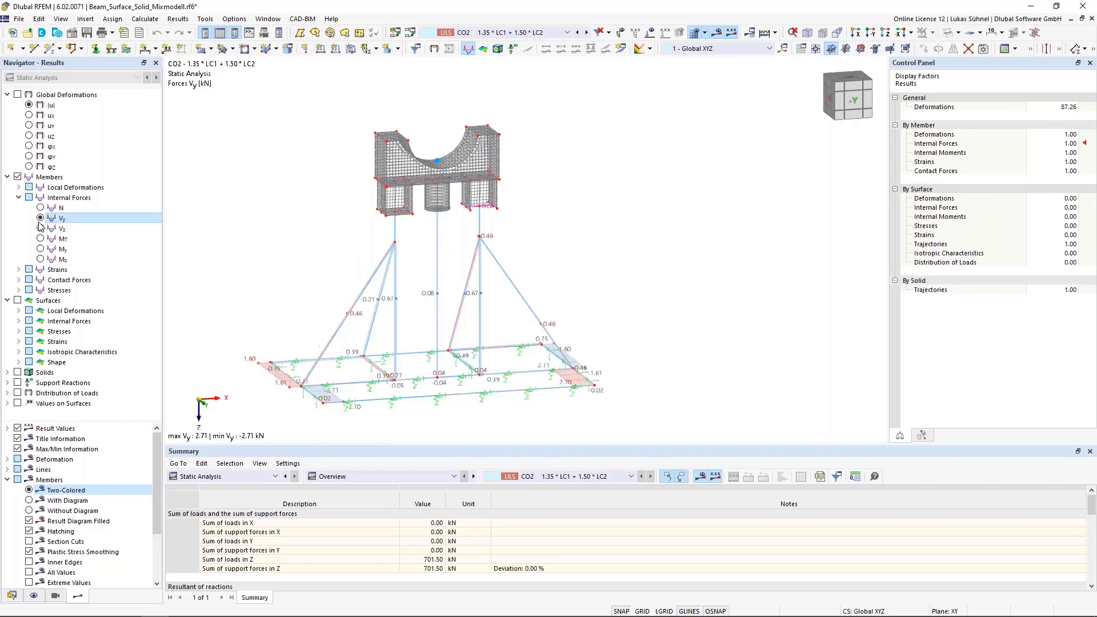
pyautogui.click(40, 228)
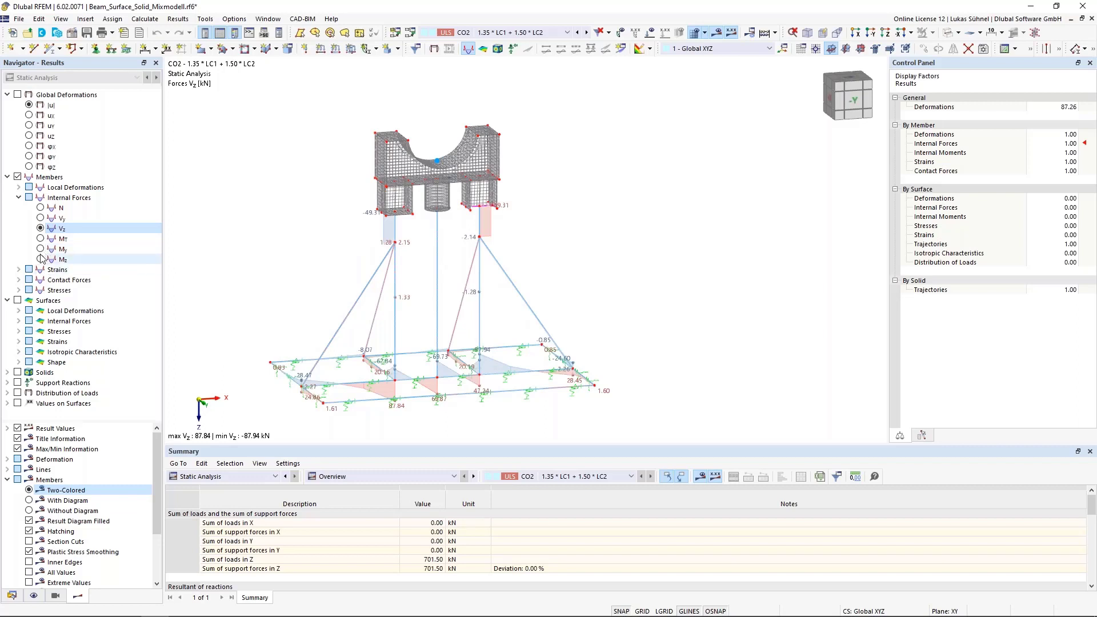
pyautogui.click(41, 239)
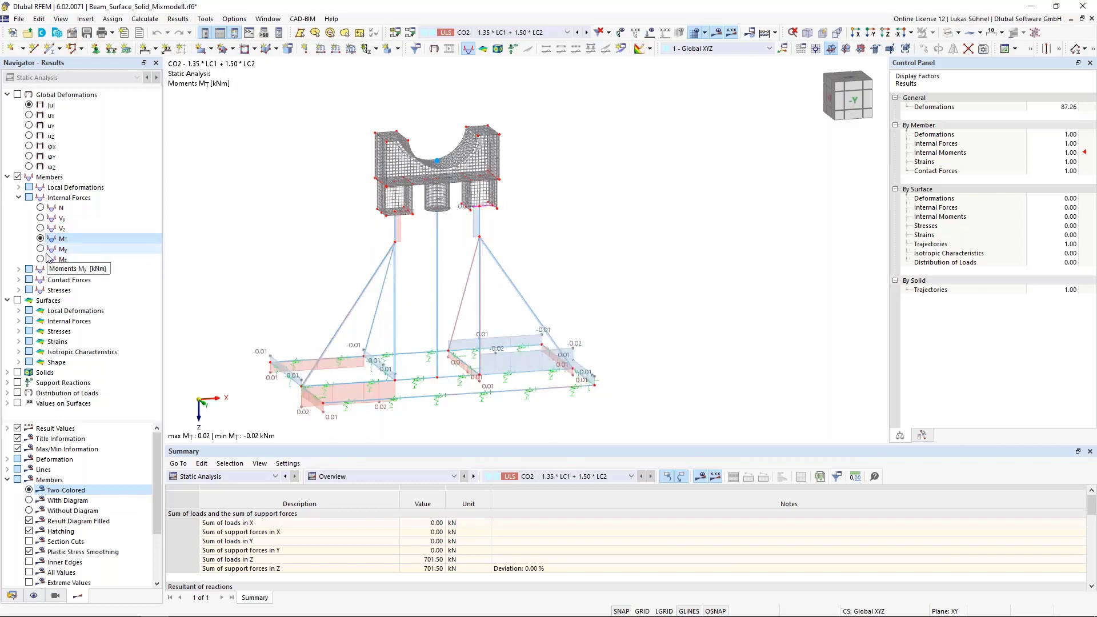
pyautogui.click(41, 250)
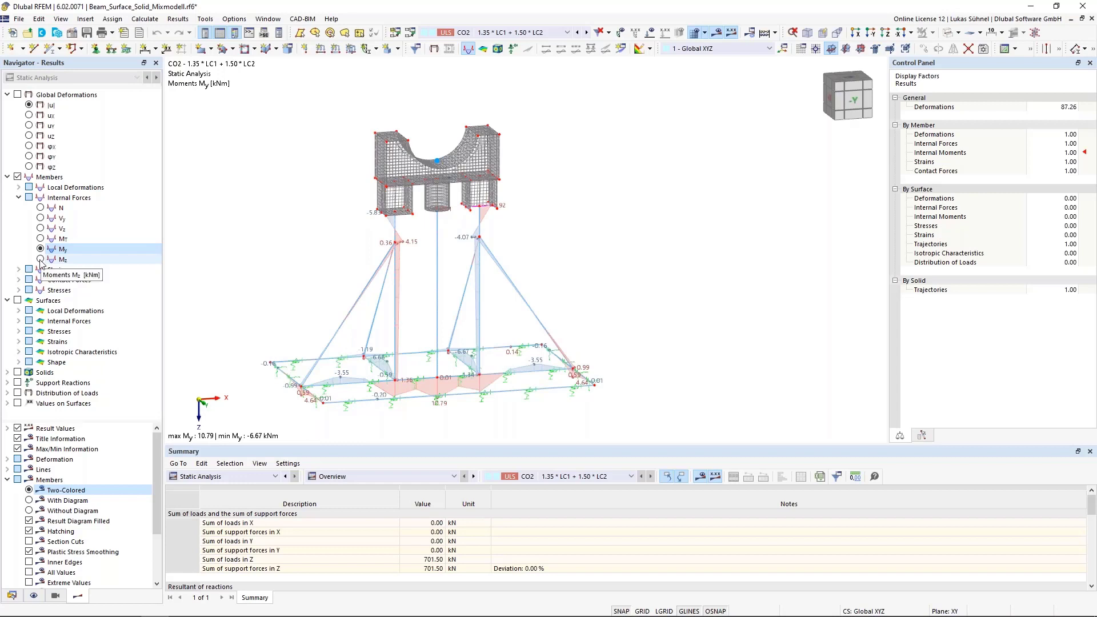
pyautogui.click(40, 260)
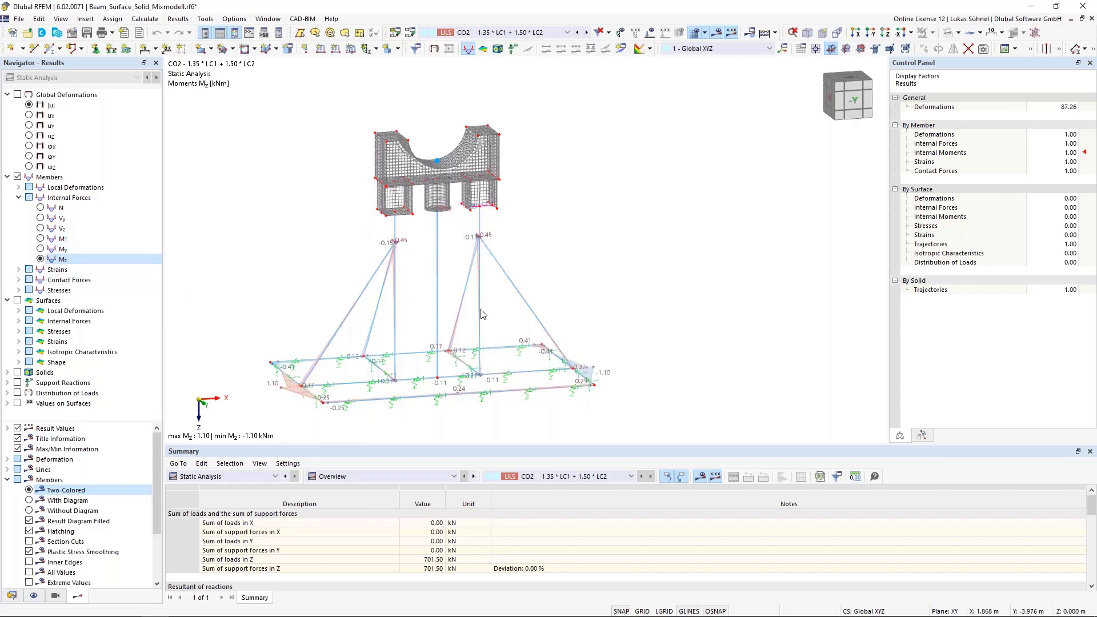
pyautogui.click(41, 249)
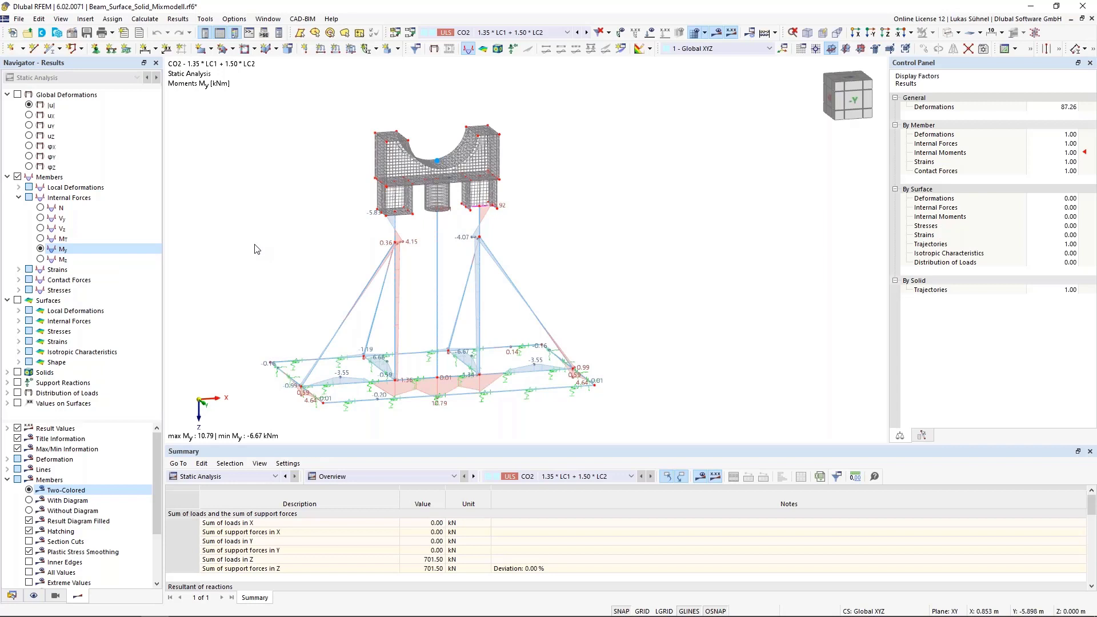
# - Show the model in solid mode and examine the member cross-sections and bracing from both sides
pyautogui.click(950, 32)
pyautogui.keyDown('ctrl'); pyautogui.moveTo(555, 175); pyautogui.dragTo(760, 193, button='middle'); pyautogui.keyUp('ctrl')
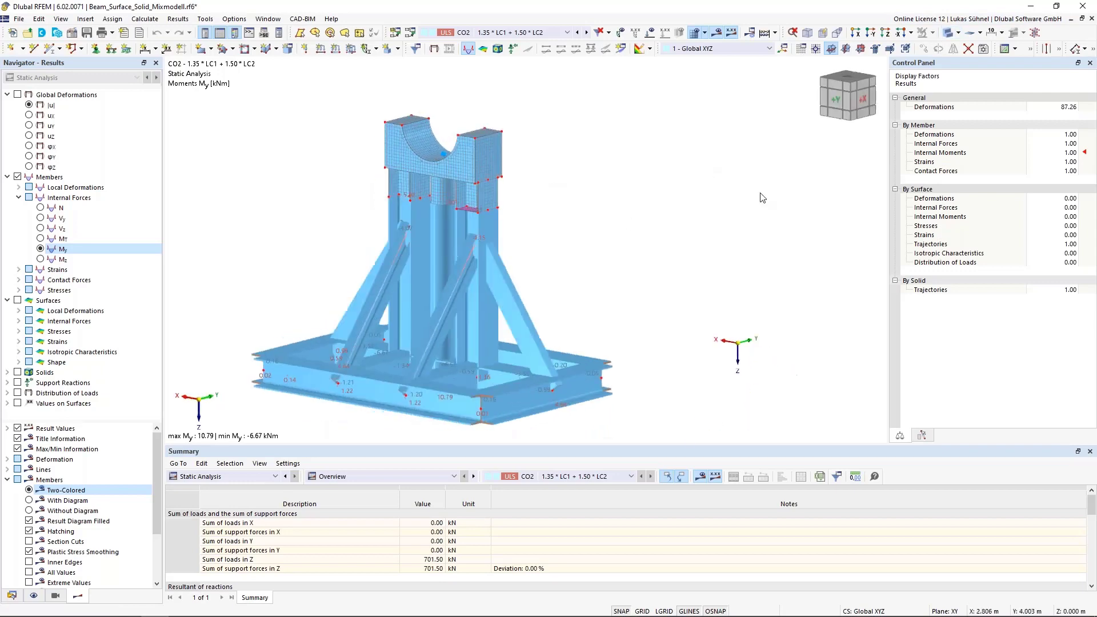
pyautogui.keyDown('ctrl'); pyautogui.moveTo(619, 233); pyautogui.dragTo(374, 246, button='middle'); pyautogui.keyUp('ctrl')
pyautogui.moveTo(343, 308); pyautogui.dragTo(344, 308, button='middle')
pyautogui.moveTo(416, 299); pyautogui.dragTo(423, 255, button='middle')
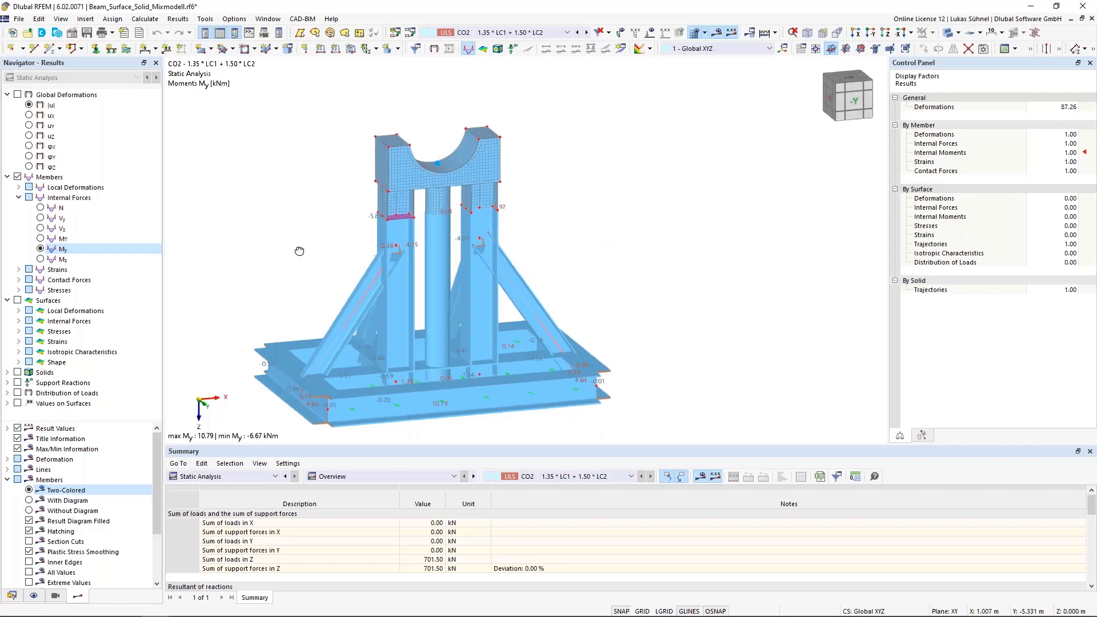
pyautogui.moveTo(299, 242)
pyautogui.keyDown('ctrl'); pyautogui.mouseDown(button='middle')
pyautogui.moveTo(355, 274)
pyautogui.moveTo(375, 309)
pyautogui.moveTo(303, 248)
pyautogui.mouseUp(button='middle'); pyautogui.keyUp('ctrl')
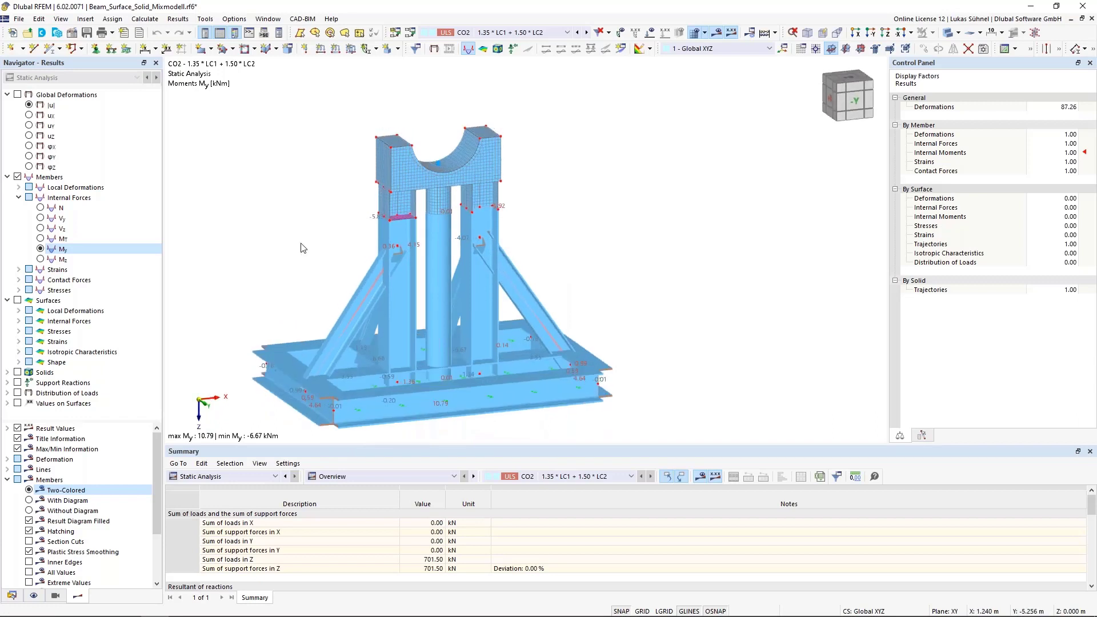
# - Display the axial forces N on the members and return the model to wireframe mode for a closer view
pyautogui.click(41, 209)
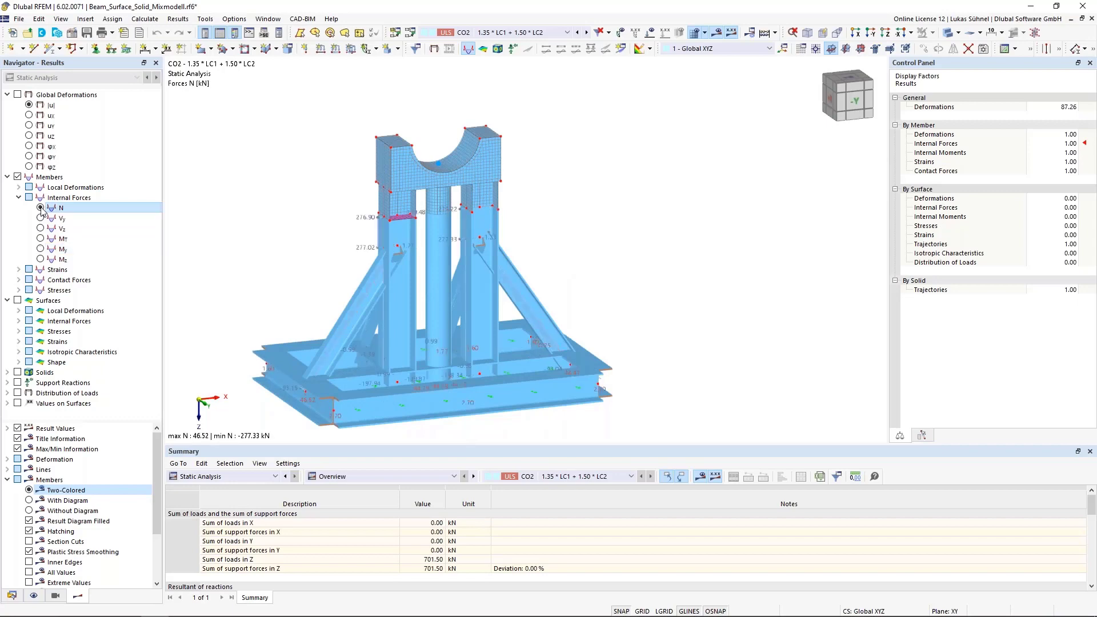
pyautogui.click(947, 34)
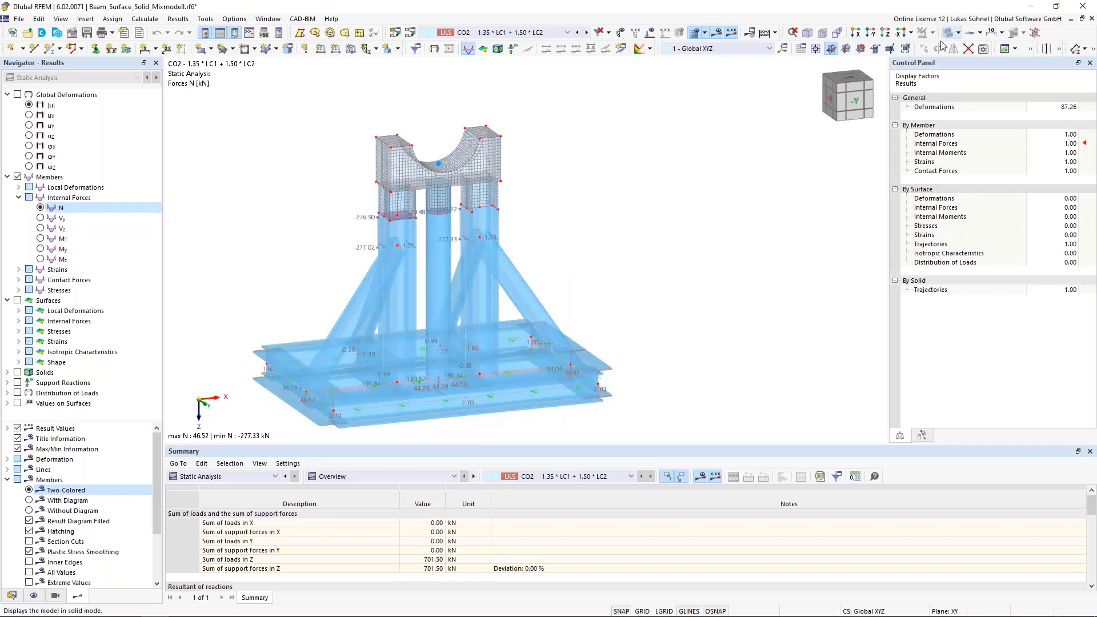
pyautogui.click(947, 33)
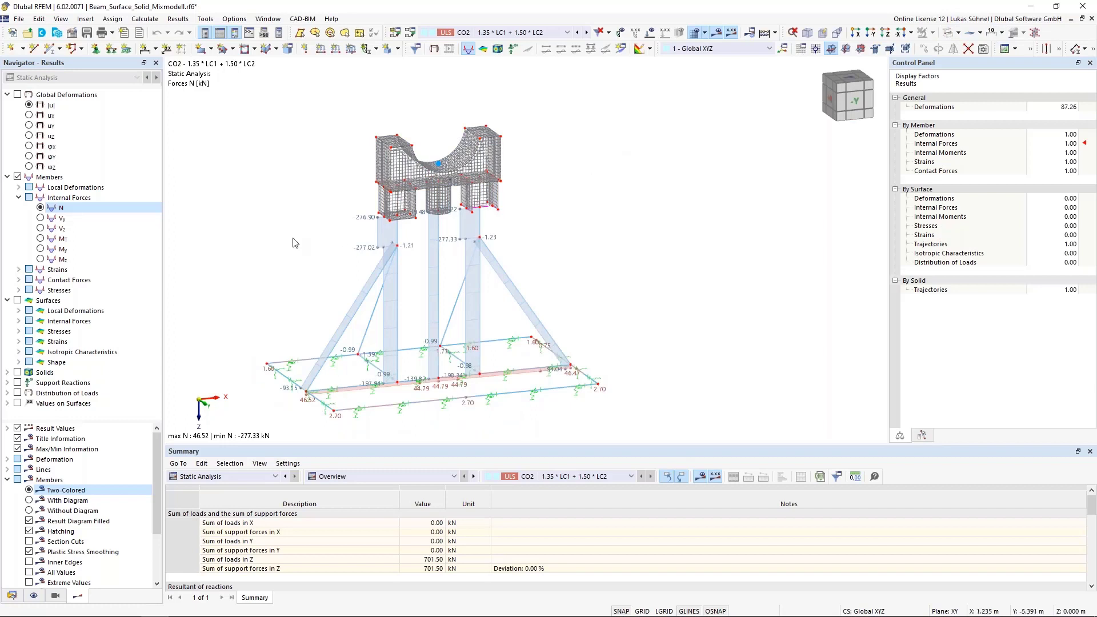
pyautogui.moveTo(309, 265); pyautogui.dragTo(380, 247, button='middle')
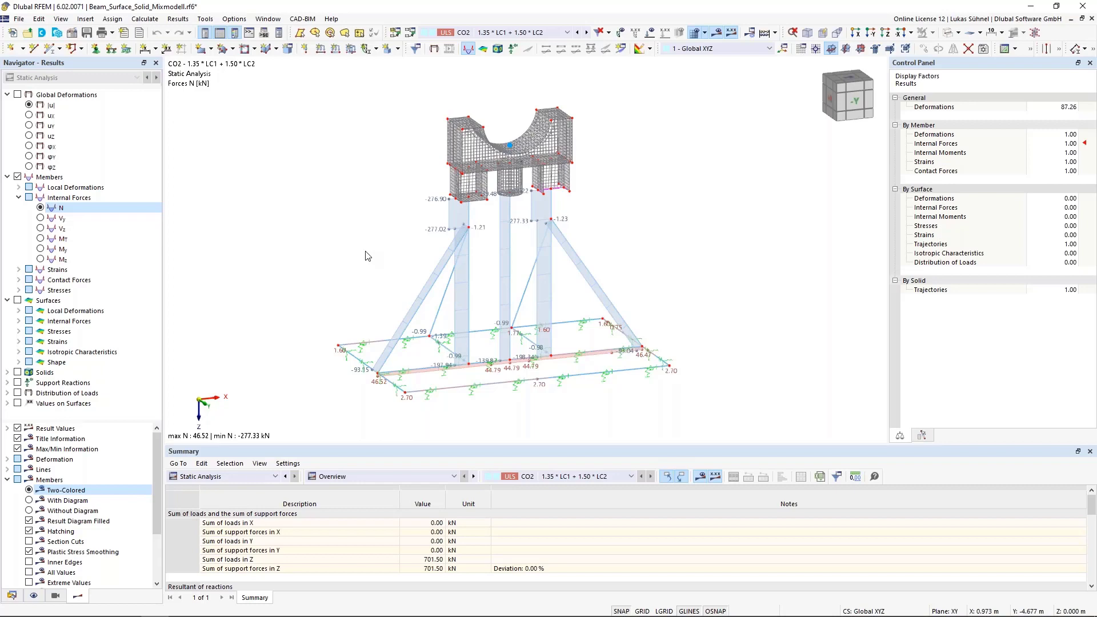
pyautogui.scroll(1, 491, 266)
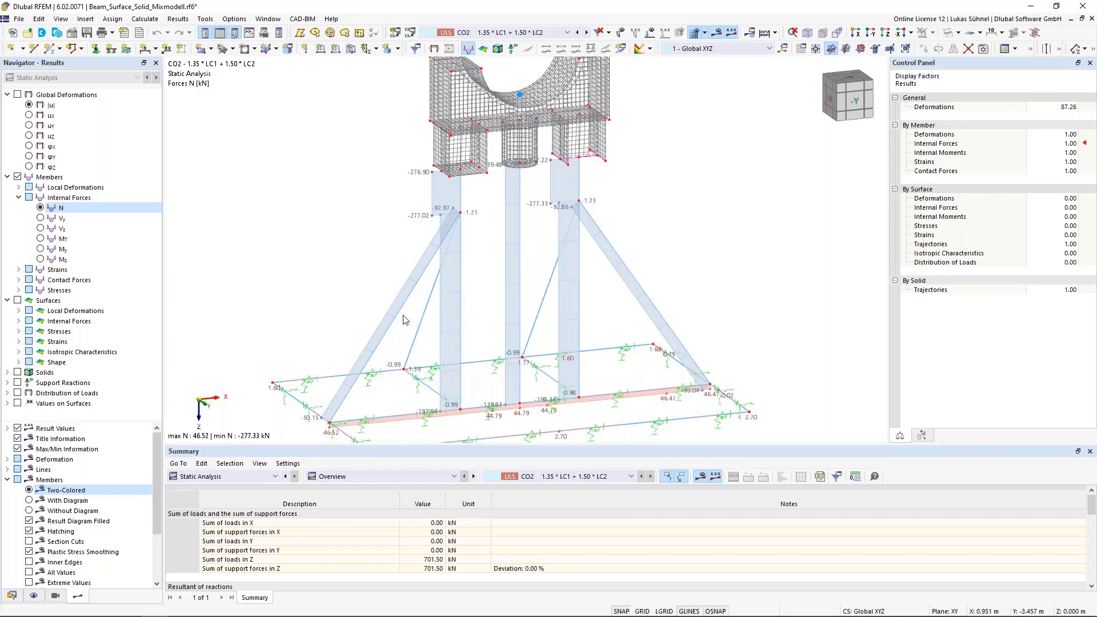
# - Activate the Structure Stability add-on in the base data of the Beam_Surface_Solid_Mixmodell model
pyautogui.click(12, 595)
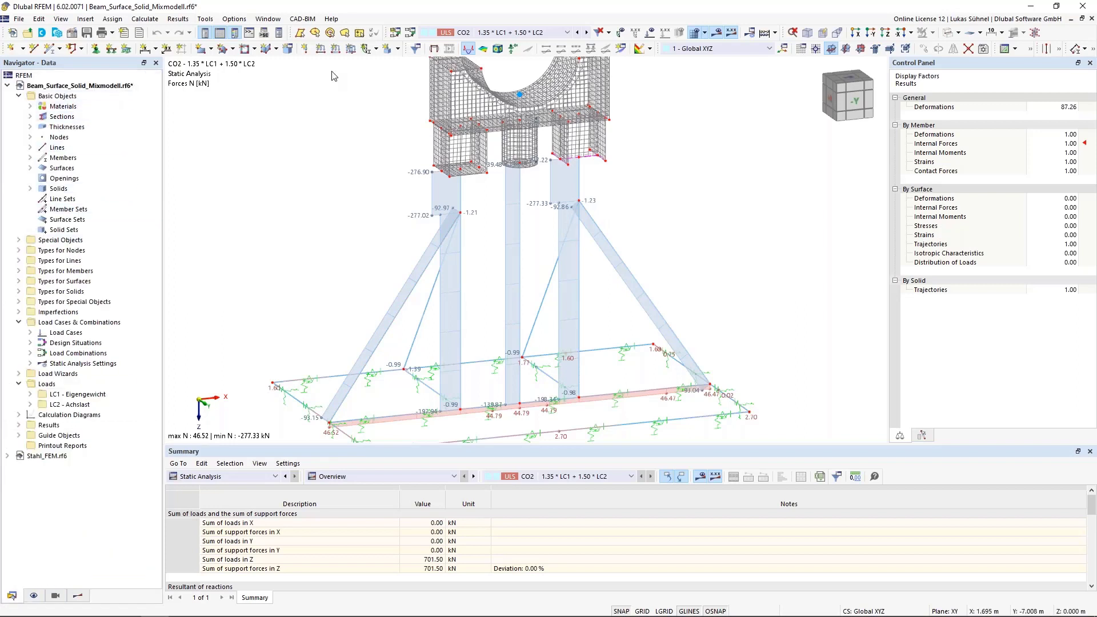
pyautogui.rightClick(71, 86)
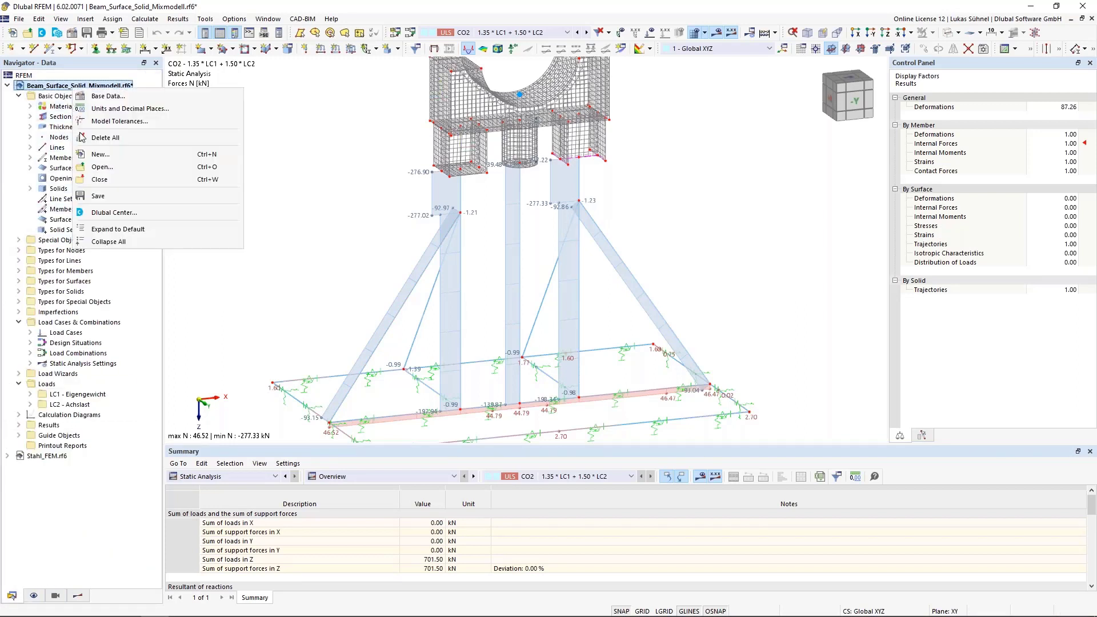
pyautogui.click(115, 119)
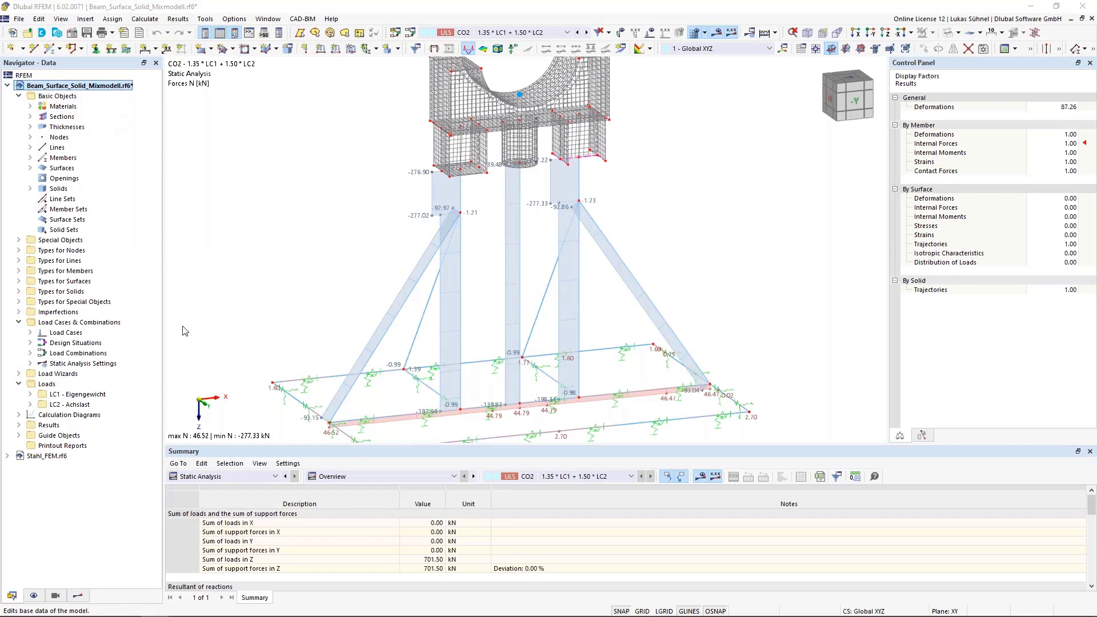
pyautogui.click(363, 93)
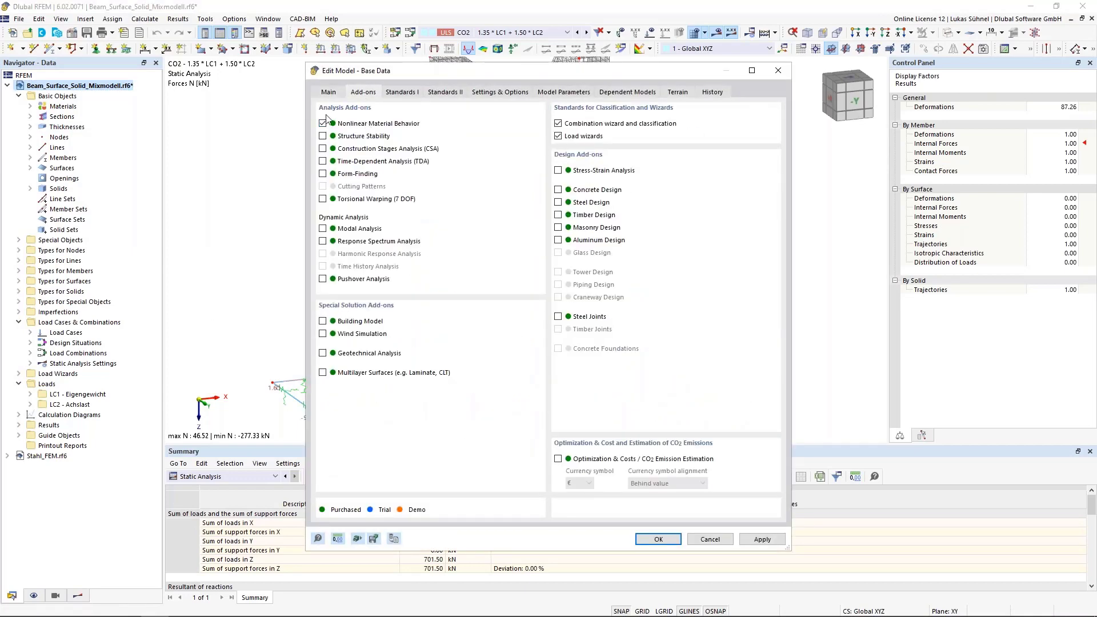
pyautogui.click(323, 136)
pyautogui.click(658, 539)
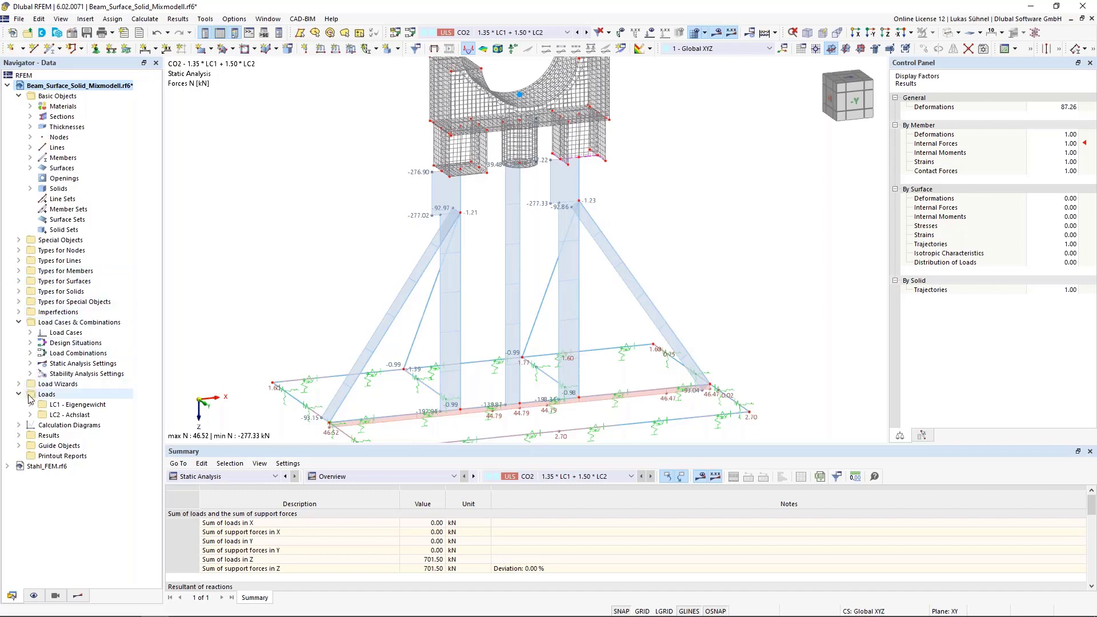
# - Enable the critical load calculation for load combination CO2 with stability setting ST1 (eigenvalue method, Lanczos) and calculate it
pyautogui.click(30, 354)
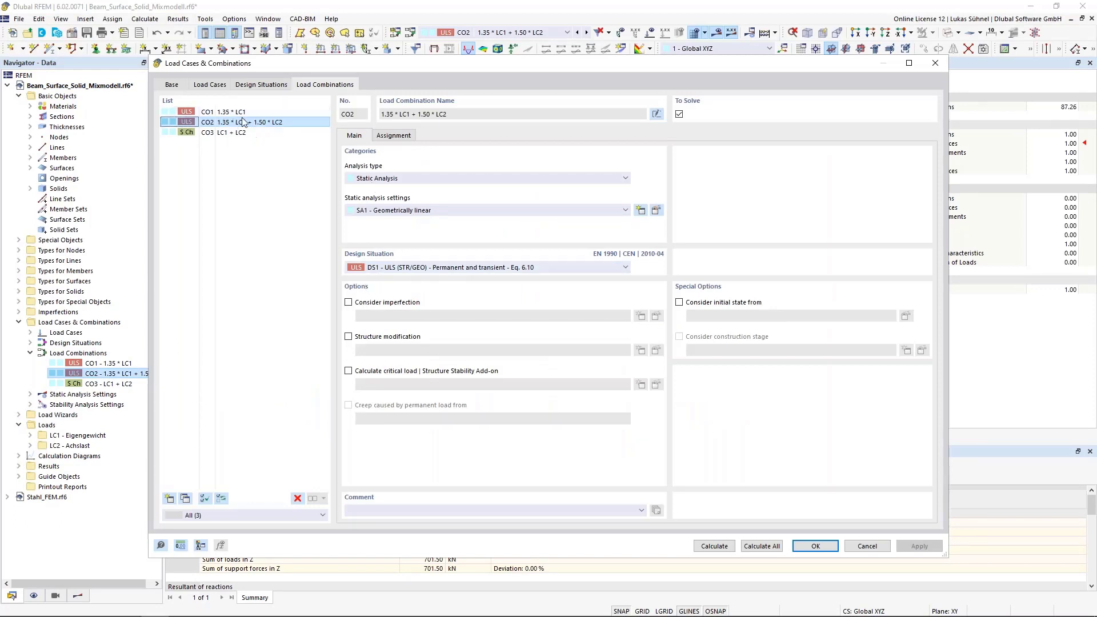
pyautogui.click(384, 371)
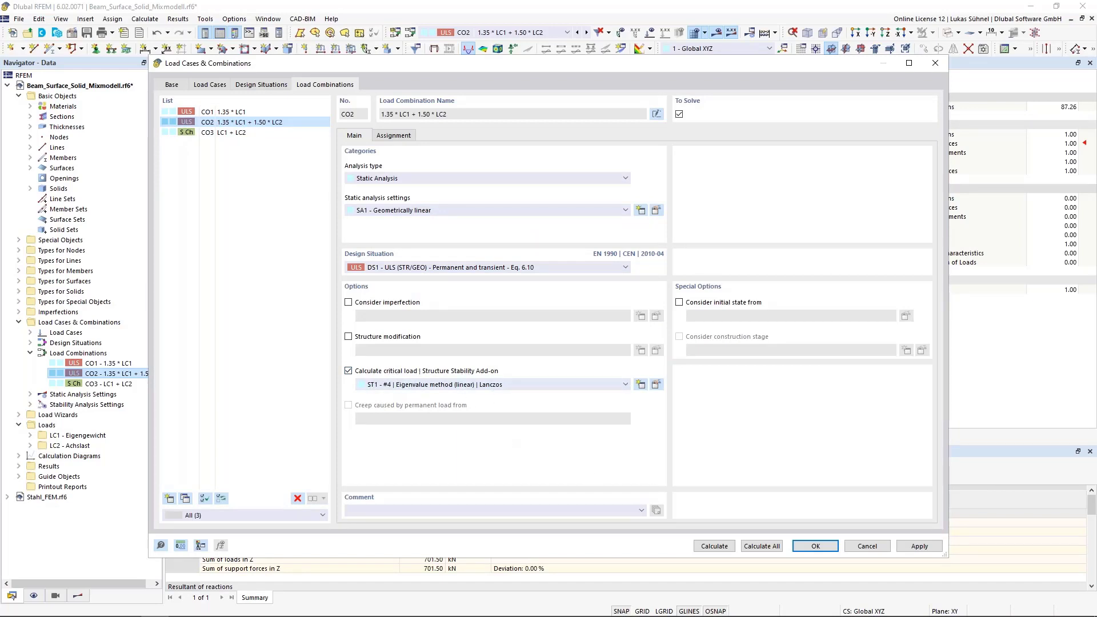
pyautogui.click(714, 546)
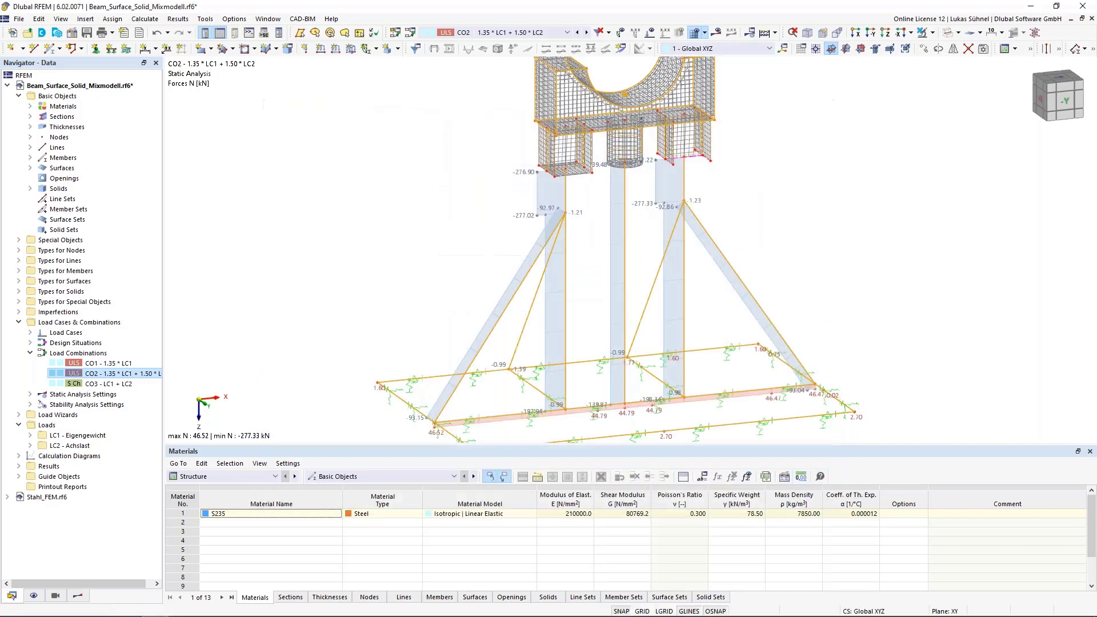
# - Show the Stability Analysis results, enlarge the critical load factors table, and display mode shape 1 followed by mode shape 4
pyautogui.scroll(-4, 415, 160)
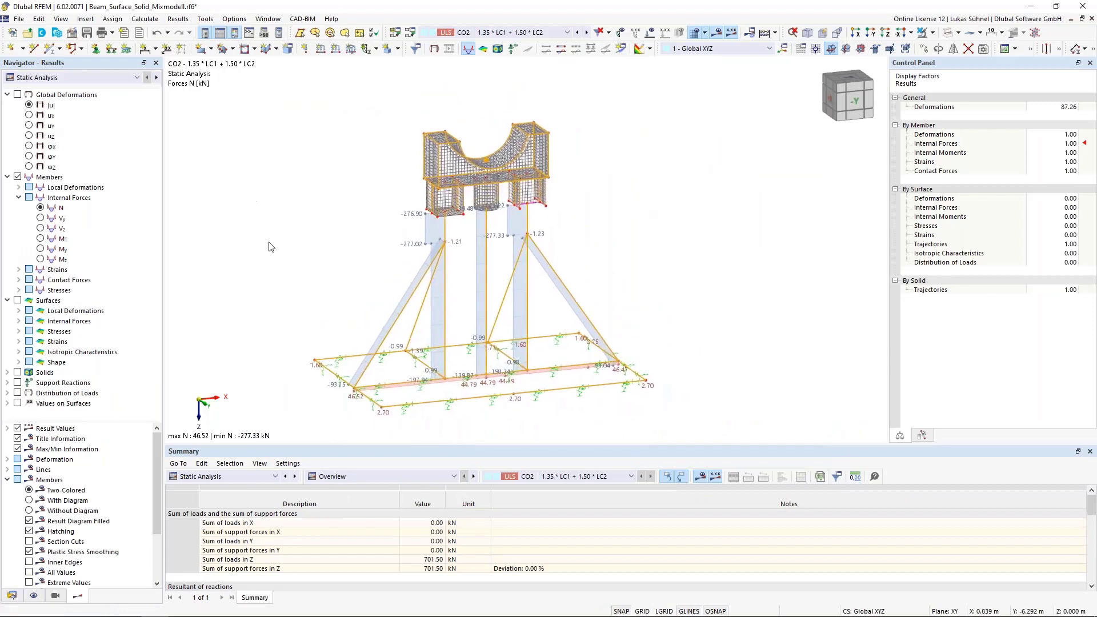
pyautogui.click(221, 477)
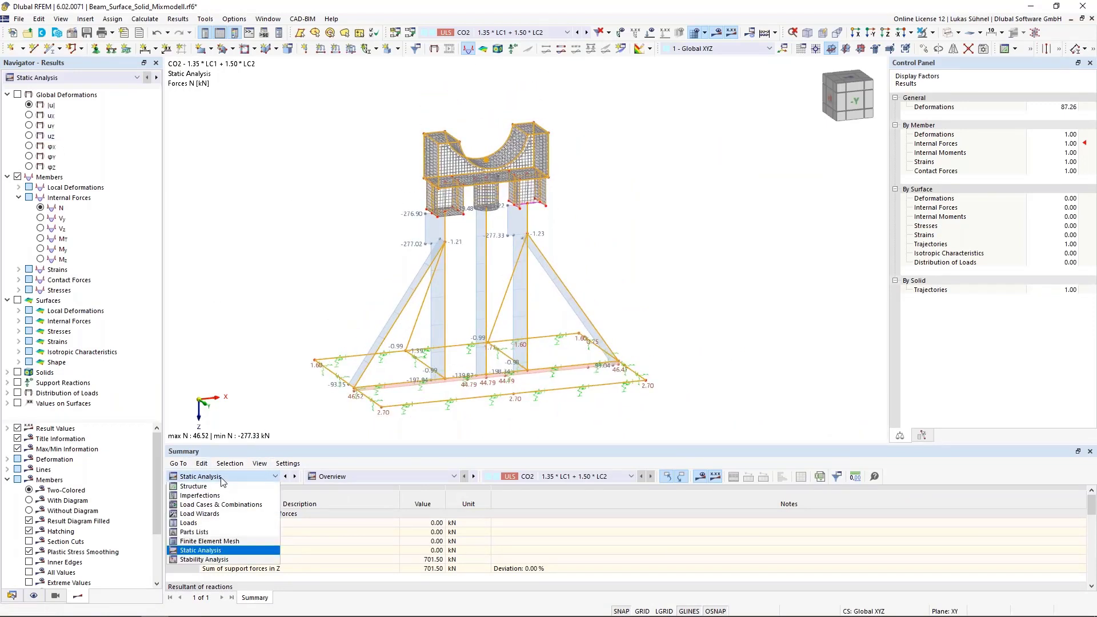
pyautogui.click(199, 560)
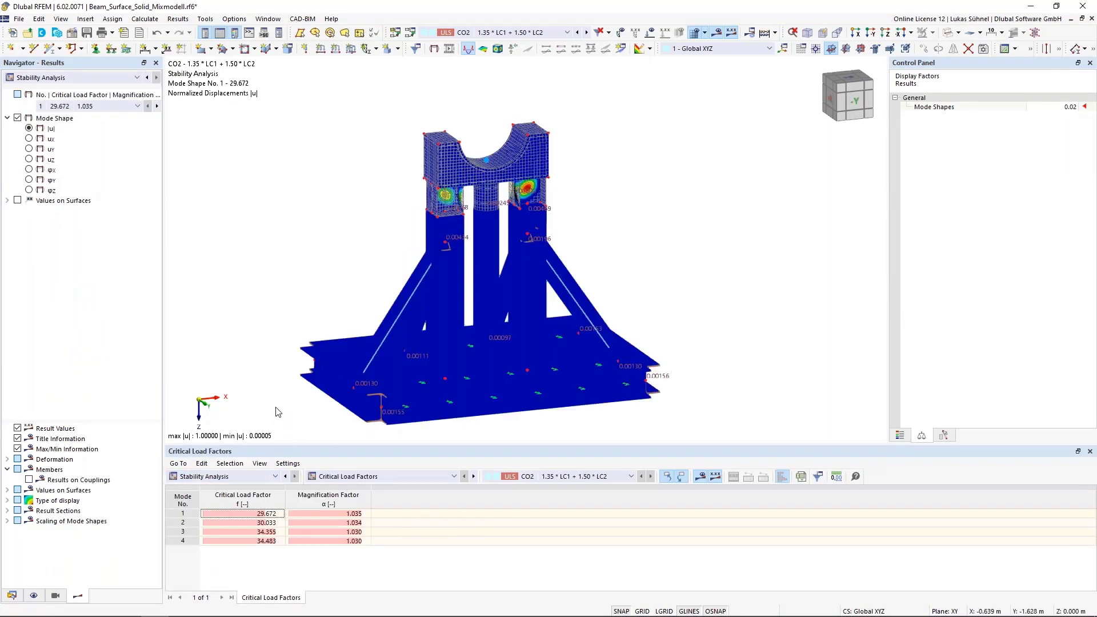
pyautogui.moveTo(282, 444); pyautogui.dragTo(284, 401)
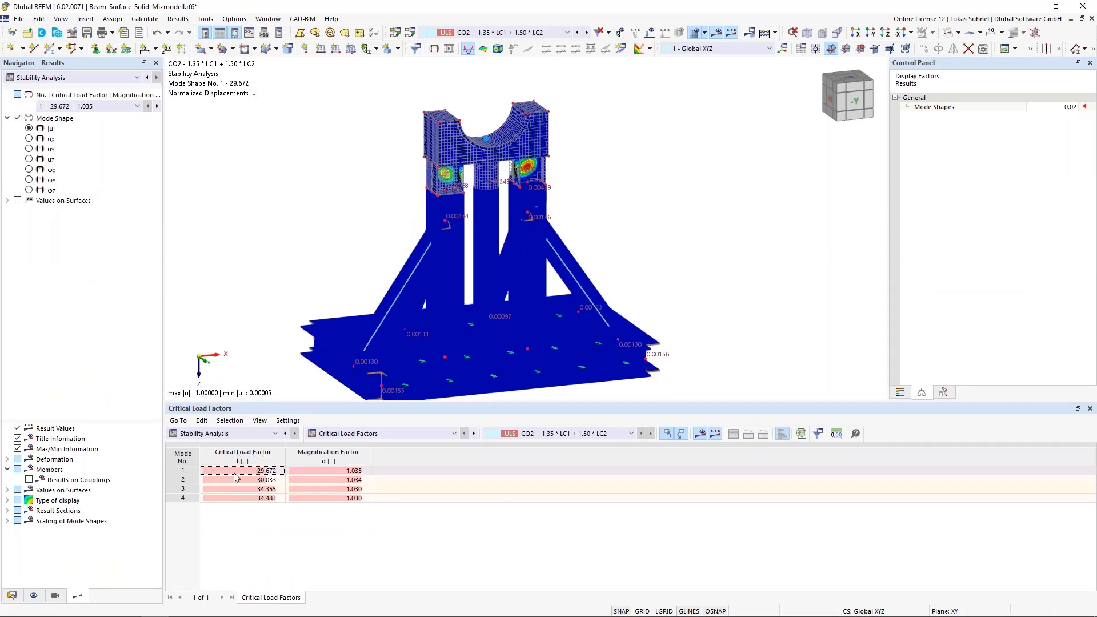
pyautogui.click(234, 472)
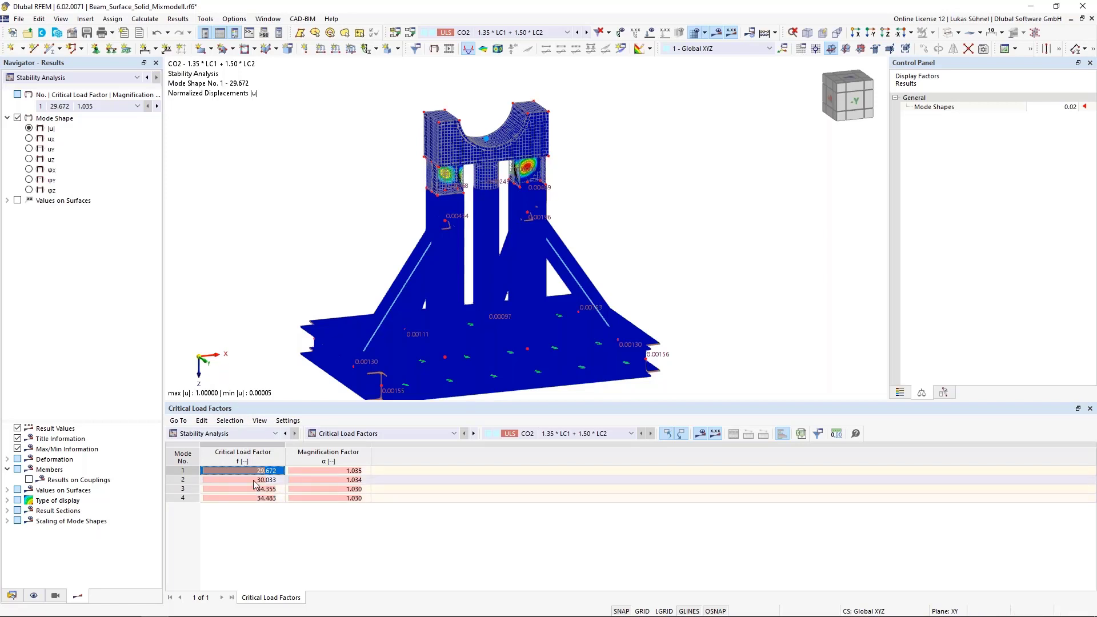
pyautogui.click(244, 499)
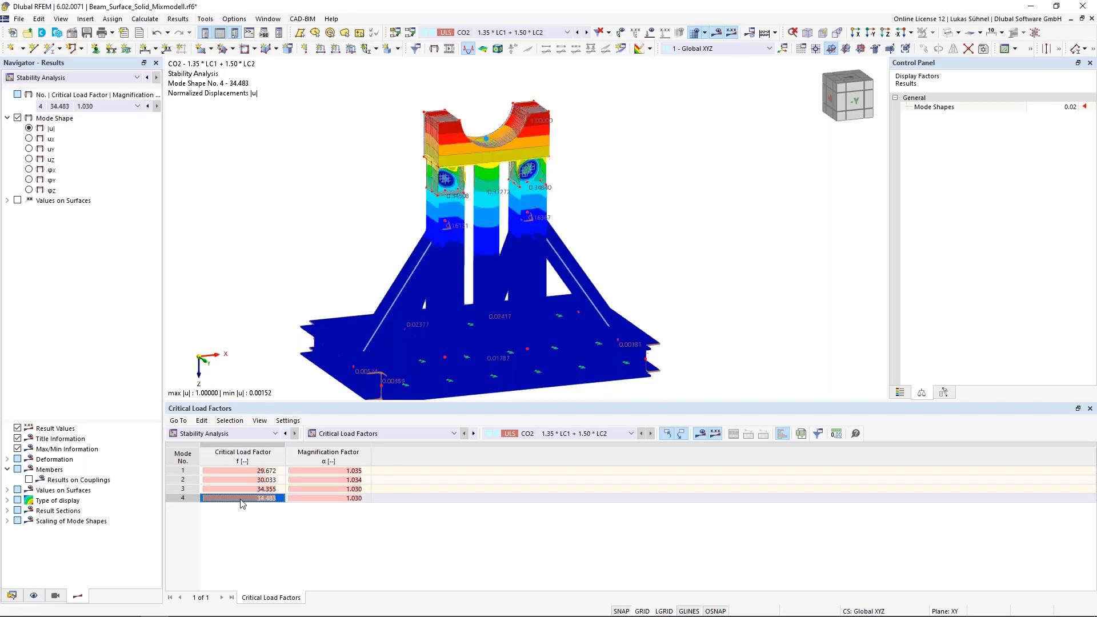
# - Set the mode shape display factor to 0.27 and examine the scaled mode shape 4 from the side and obliquely
pyautogui.keyDown('ctrl'); pyautogui.moveTo(256, 270); pyautogui.dragTo(416, 248, button='middle'); pyautogui.keyUp('ctrl')
pyautogui.click(1055, 107)
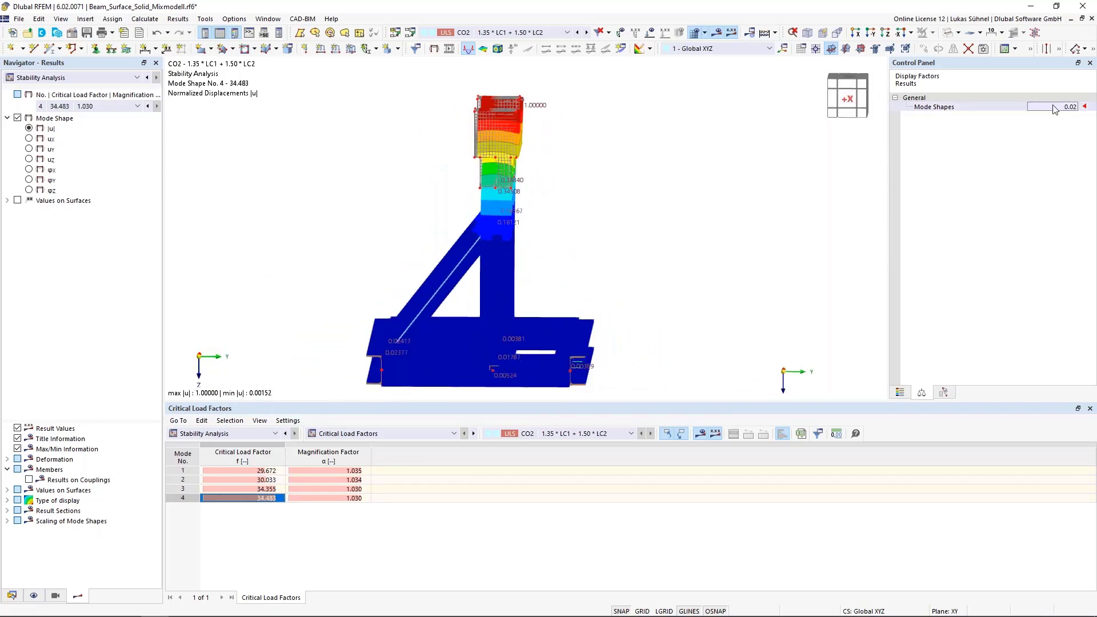
pyautogui.scroll(5, 1055, 108)
pyautogui.scroll(1, 1055, 107)
pyautogui.scroll(-1, 1056, 108)
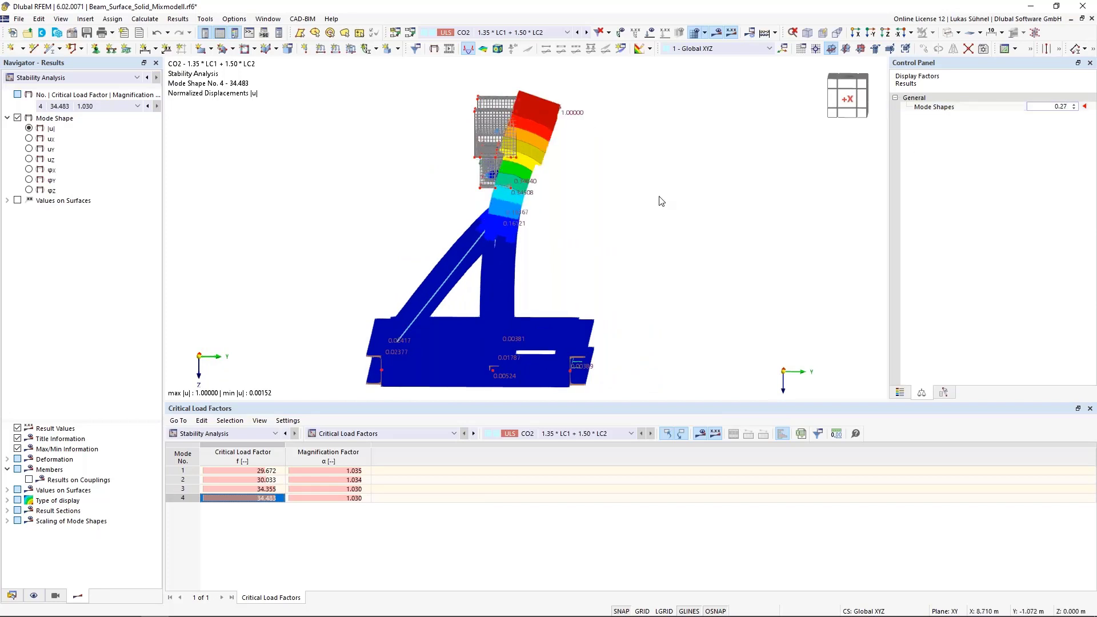
pyautogui.keyDown('ctrl'); pyautogui.moveTo(661, 200); pyautogui.dragTo(598, 192, button='middle'); pyautogui.keyUp('ctrl')
pyautogui.scroll(1, 506, 186)
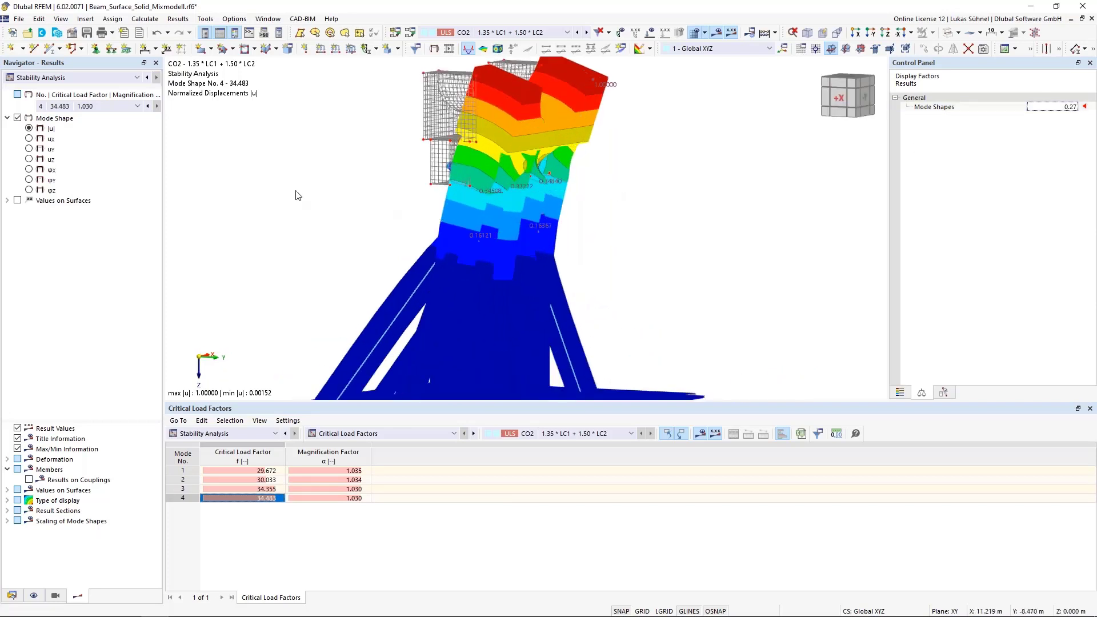
# - Switch the CO2 results from stability to static analysis and display the global deformations |u| across the model
pyautogui.keyDown('ctrl'); pyautogui.moveTo(296, 194); pyautogui.dragTo(372, 178, button='middle'); pyautogui.keyUp('ctrl')
pyautogui.scroll(-1, 502, 132)
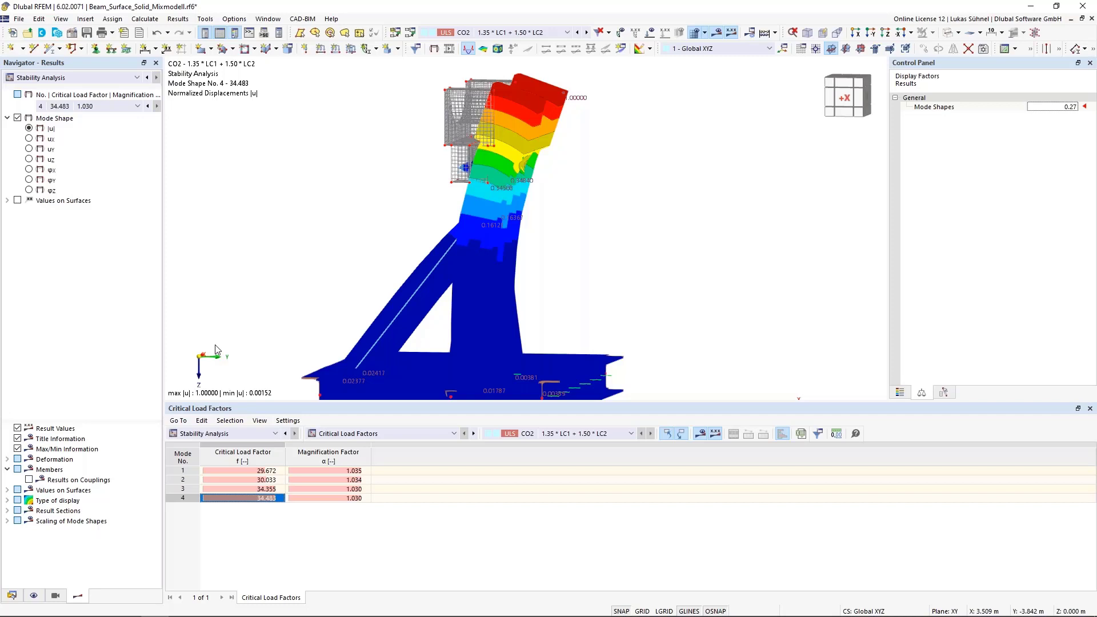
pyautogui.keyDown('ctrl'); pyautogui.moveTo(547, 245); pyautogui.dragTo(431, 293, button='middle'); pyautogui.keyUp('ctrl')
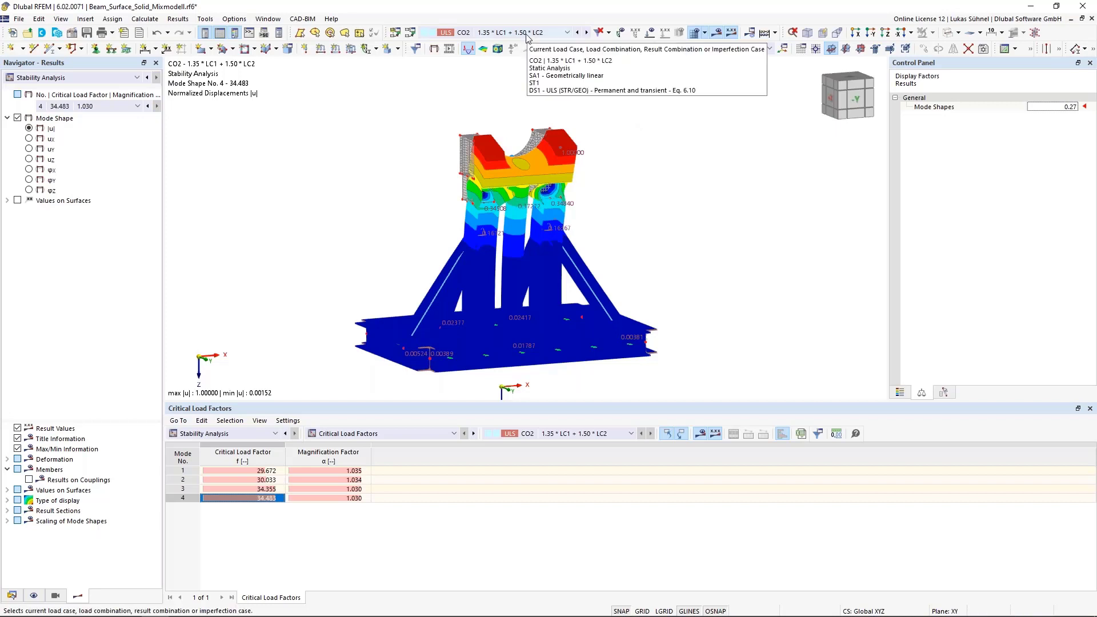
pyautogui.click(132, 80)
pyautogui.click(67, 88)
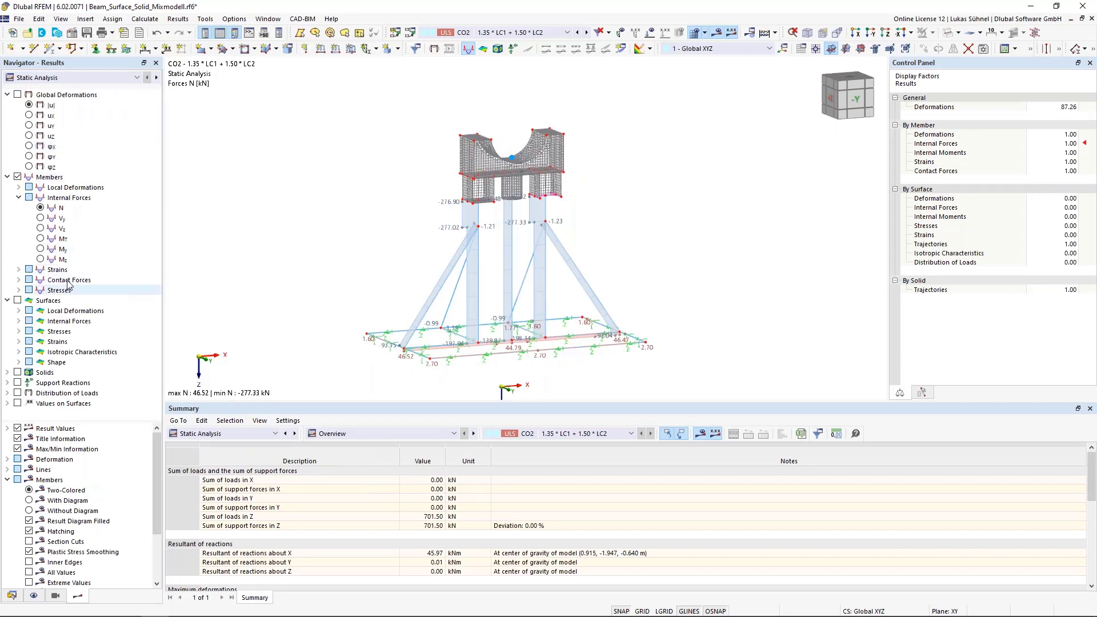
pyautogui.click(53, 106)
pyautogui.moveTo(281, 182); pyautogui.dragTo(372, 171, button='middle')
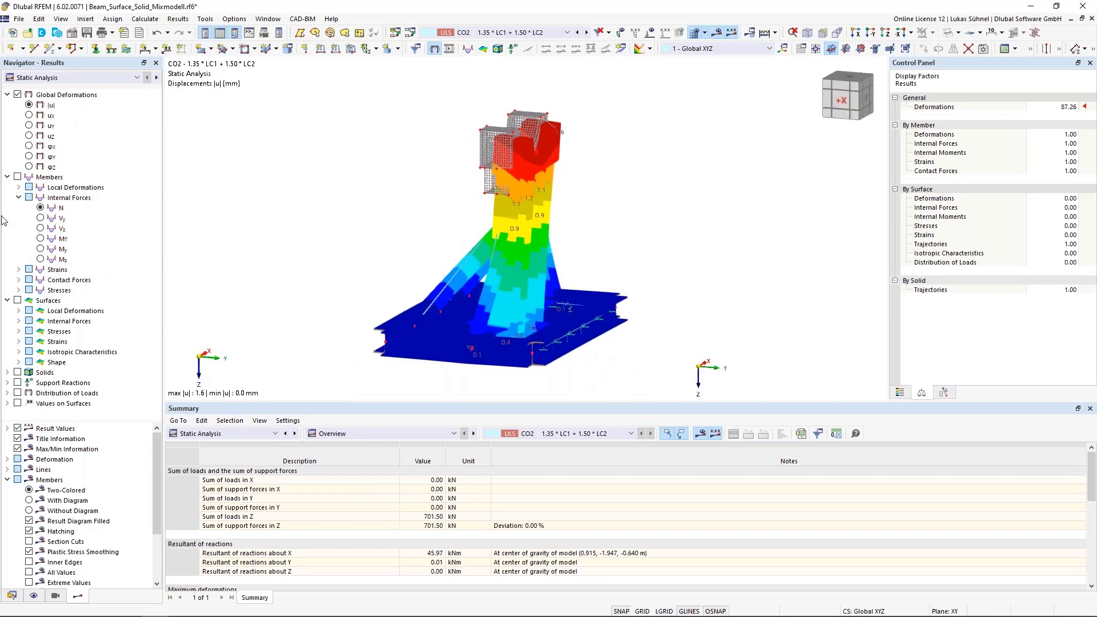
# - Display the member axial forces N together with the surface moments mx and examine the transition to the surface parts
pyautogui.click(39, 212)
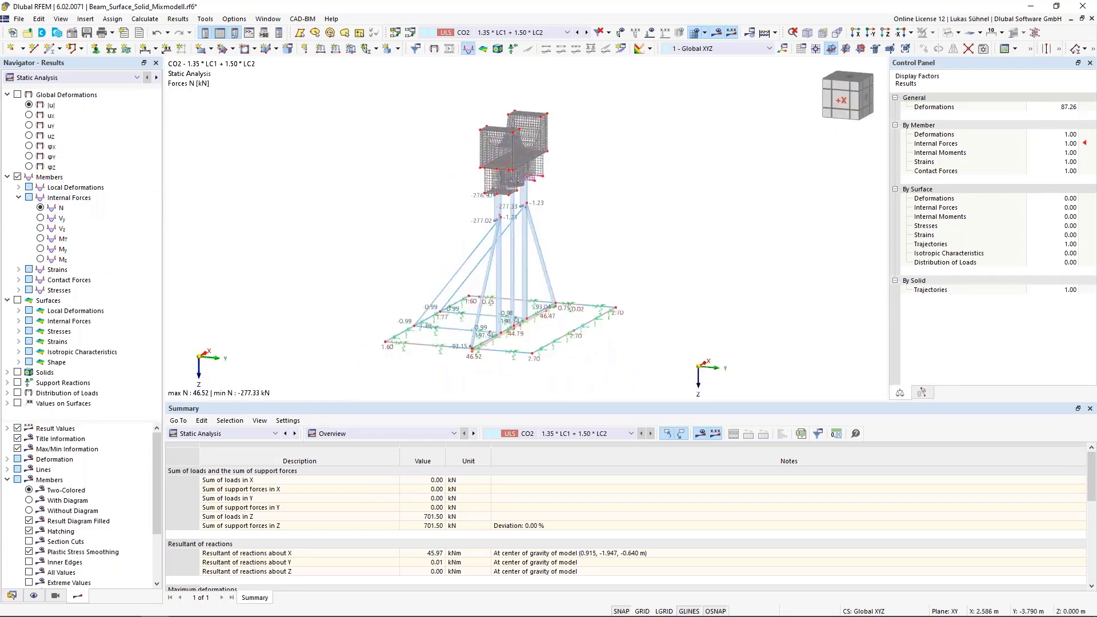
pyautogui.click(19, 322)
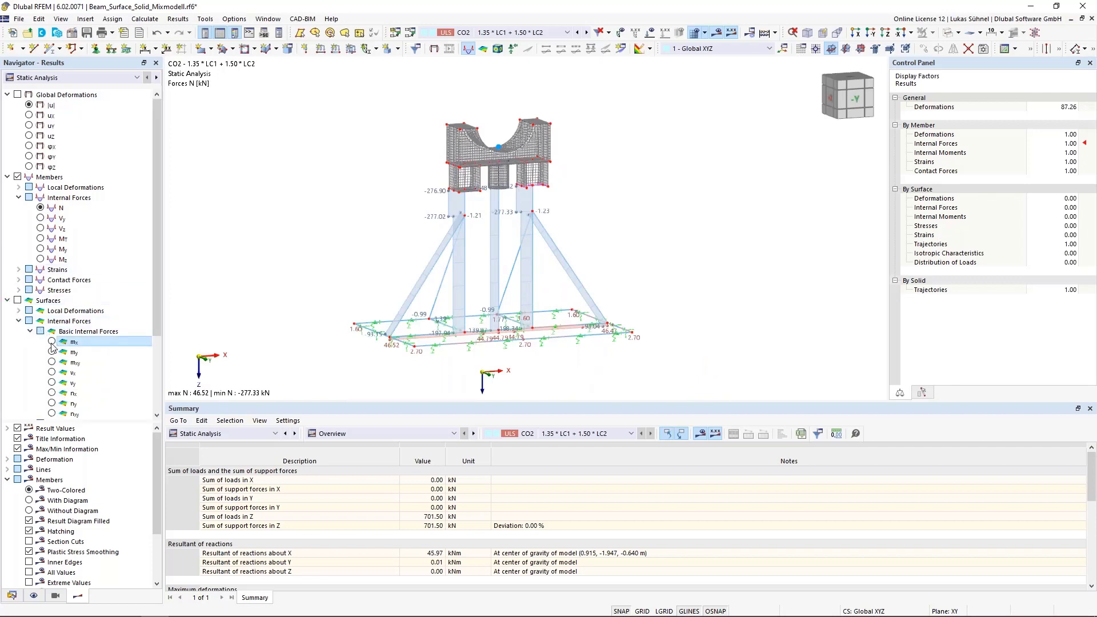
pyautogui.click(52, 343)
pyautogui.scroll(5, 470, 167)
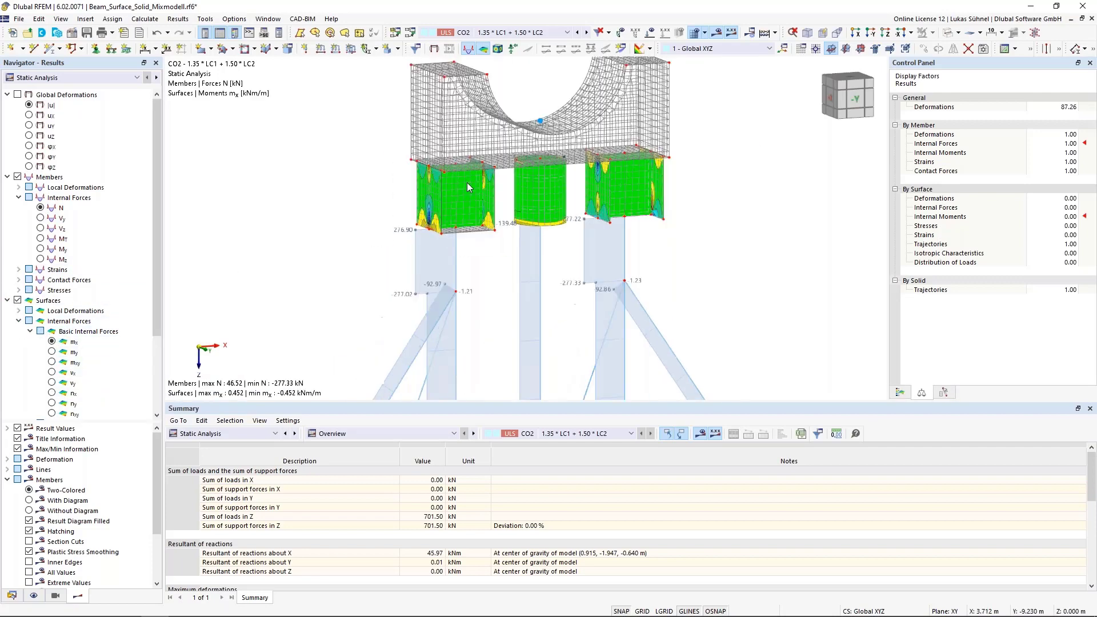
pyautogui.scroll(-5, 467, 182)
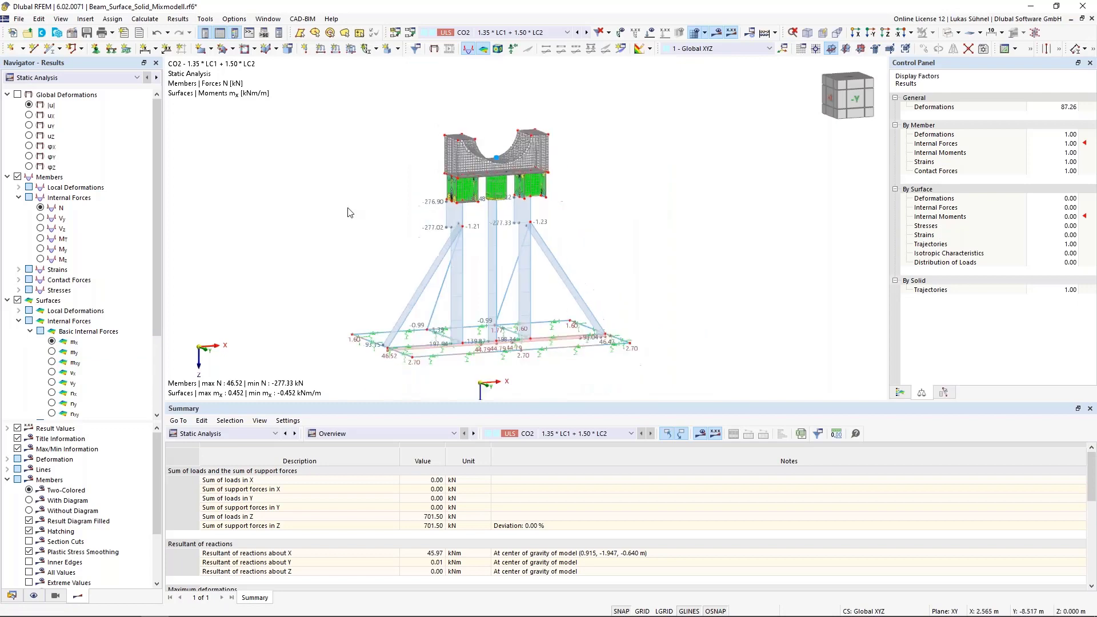
# - Replace the member force display with the elastic equivalent stress according to von Mises
pyautogui.click(18, 198)
pyautogui.click(19, 228)
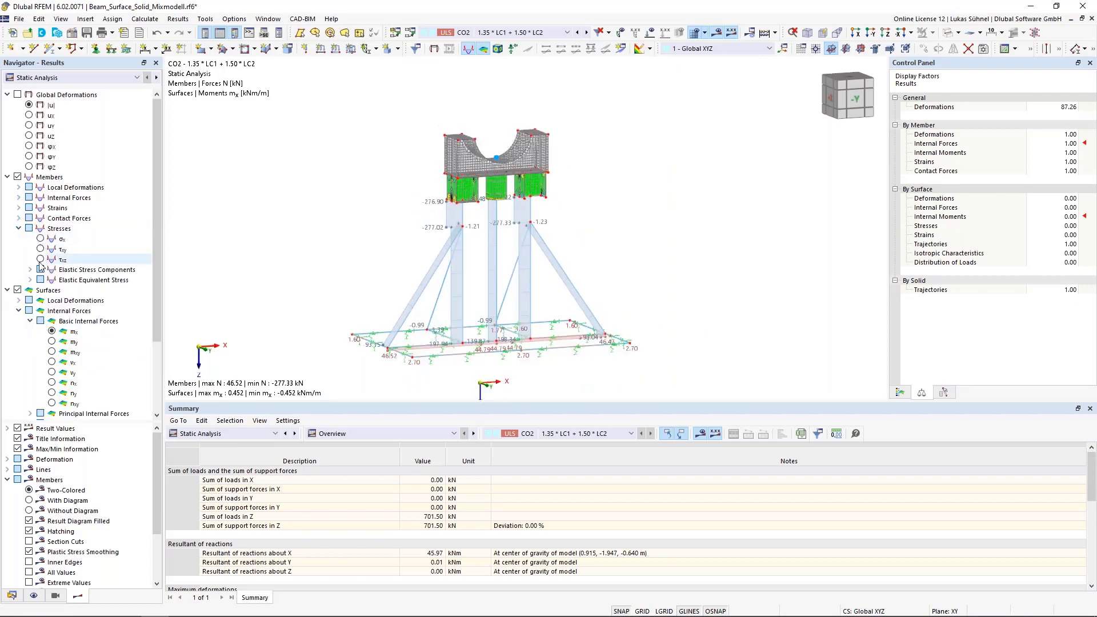
pyautogui.click(31, 280)
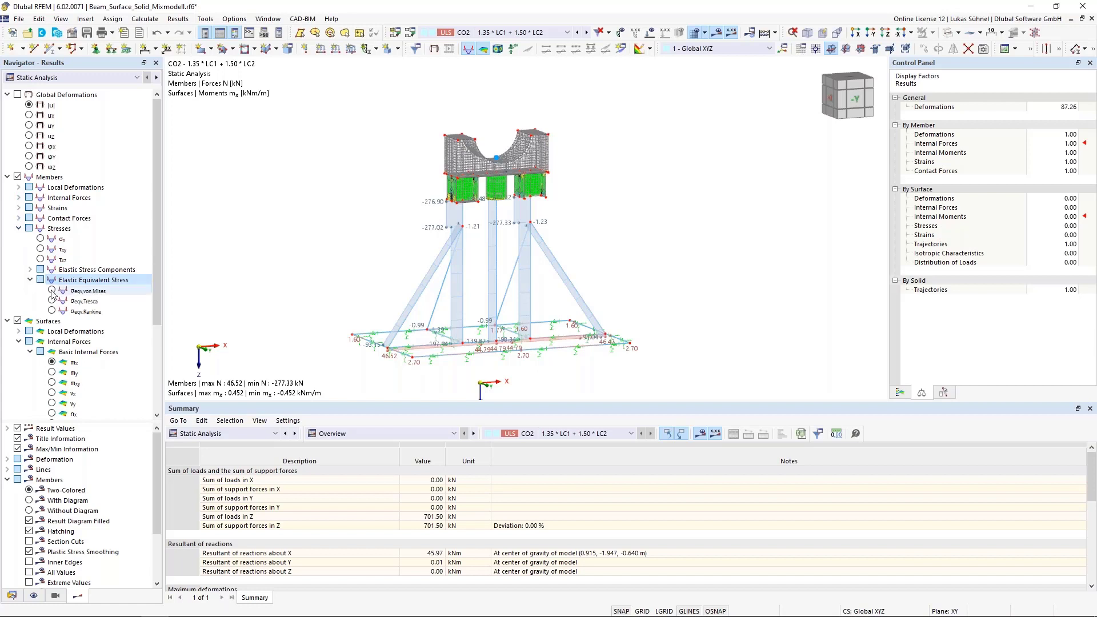
pyautogui.click(52, 291)
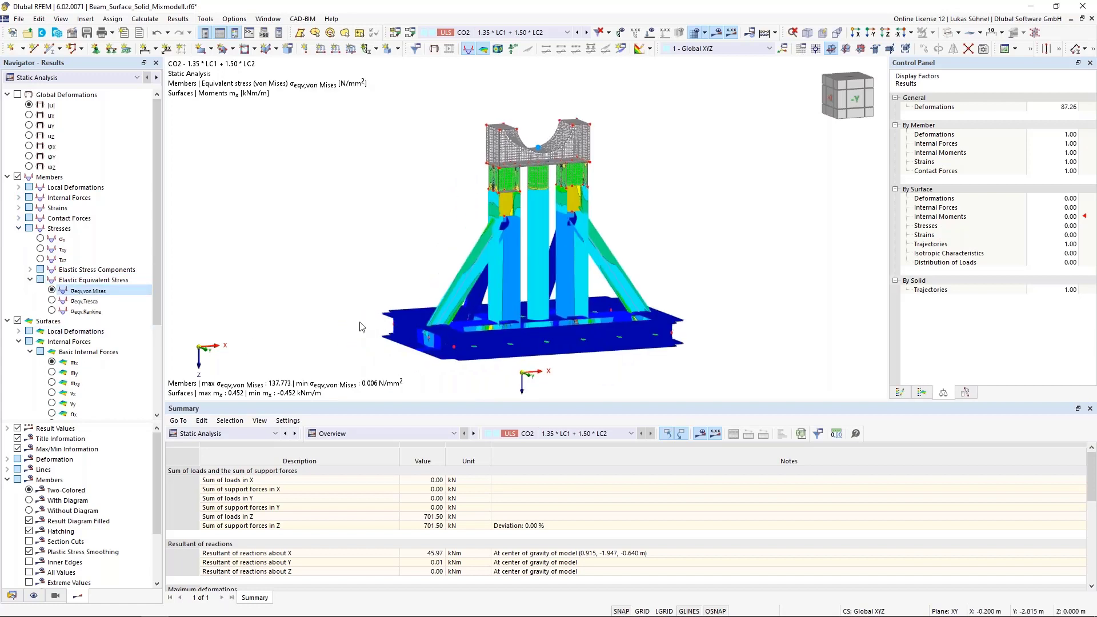
# - Show the maximum von Mises equivalent stress σeqv,Mises,Max on the surfaces instead of the moments mx
pyautogui.scroll(-4, 59, 313)
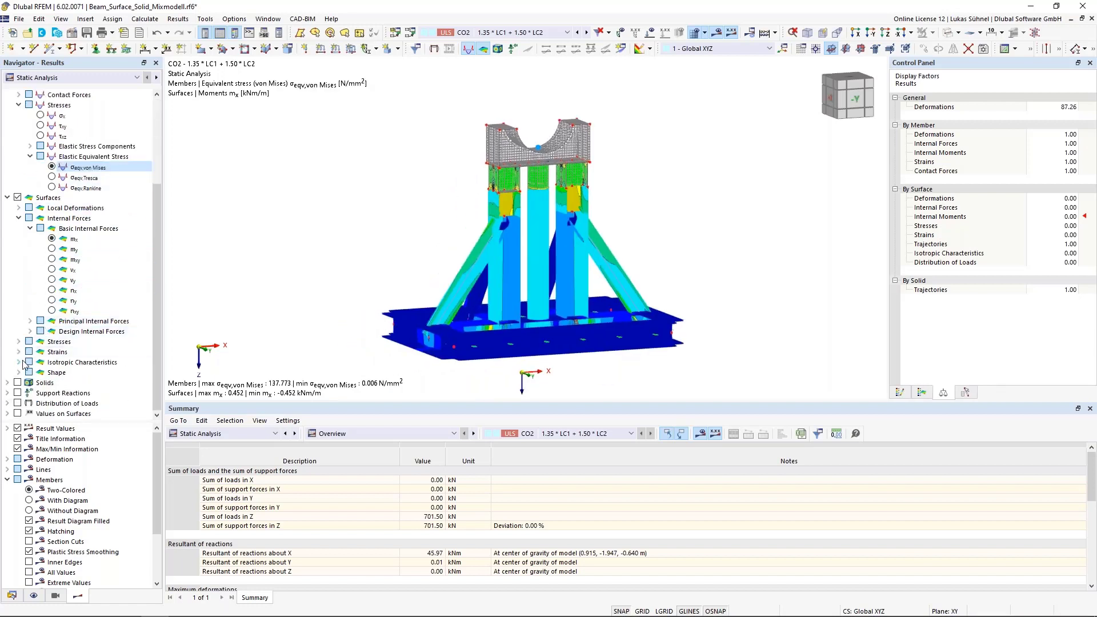
pyautogui.click(20, 342)
pyautogui.scroll(-1, 30, 343)
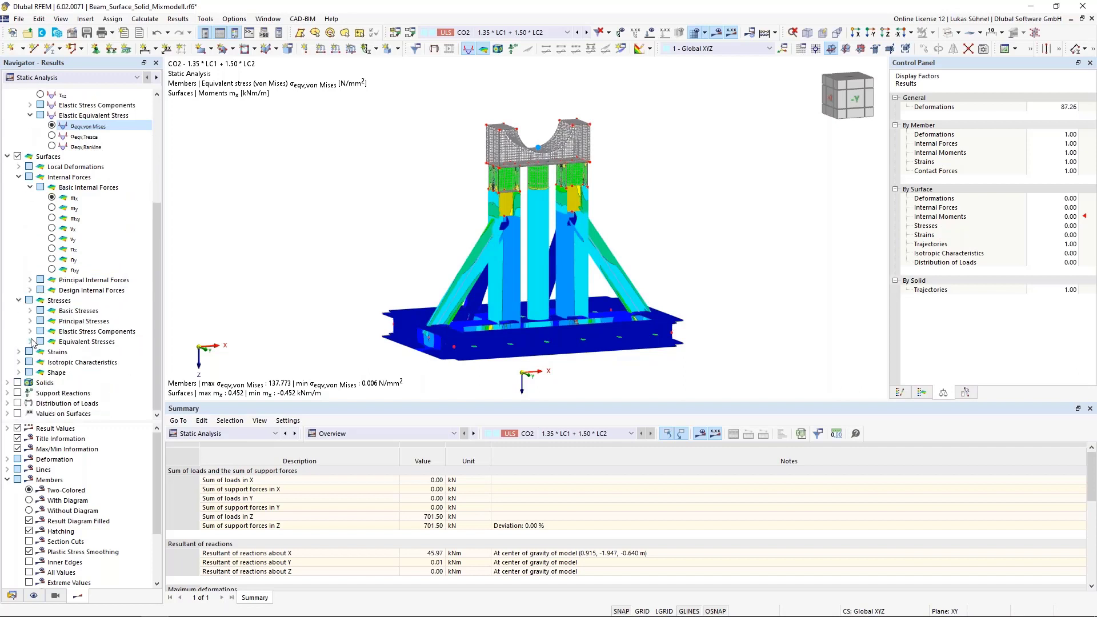
pyautogui.click(31, 342)
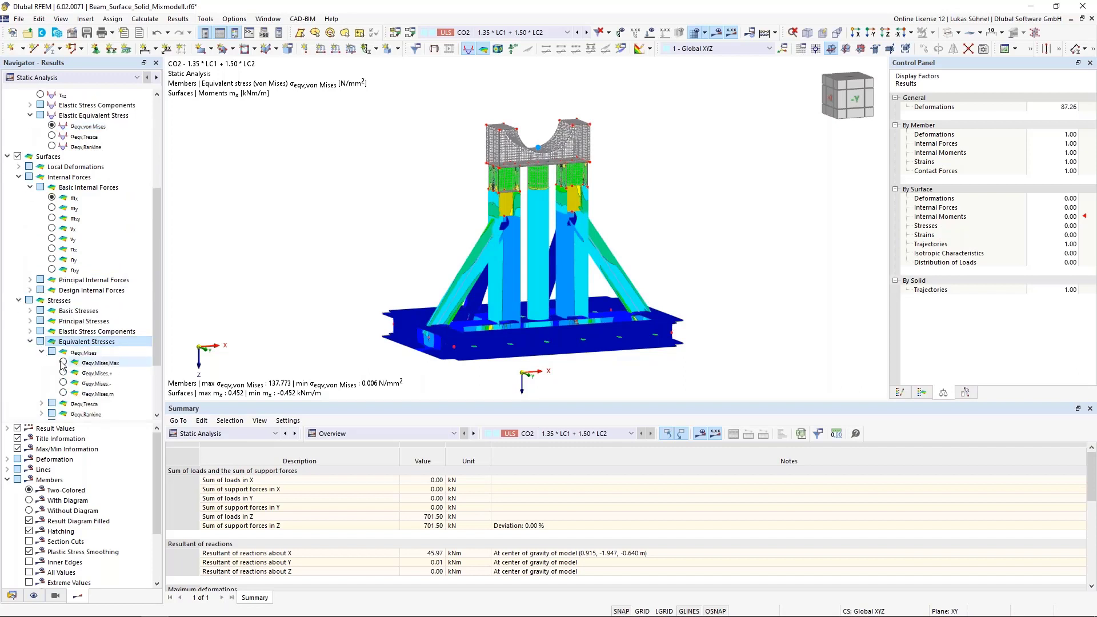
pyautogui.click(45, 354)
pyautogui.scroll(-1, 35, 369)
# - Add the von Mises equivalent stress σeqv,Mises of the solids to the result display
pyautogui.click(28, 384)
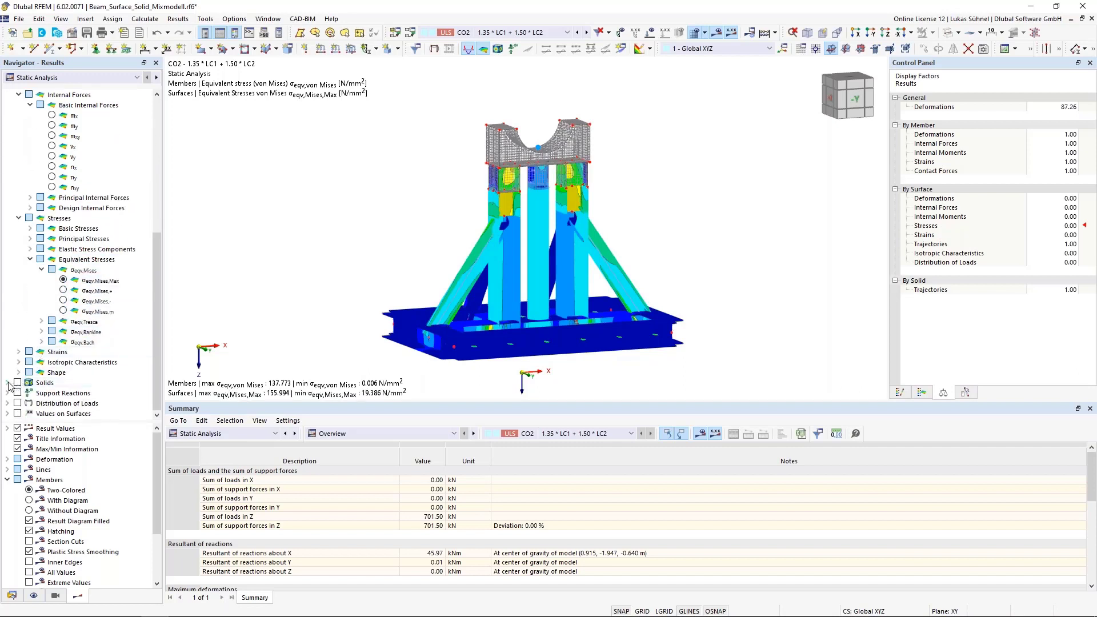
pyautogui.scroll(-3, 34, 377)
pyautogui.click(36, 372)
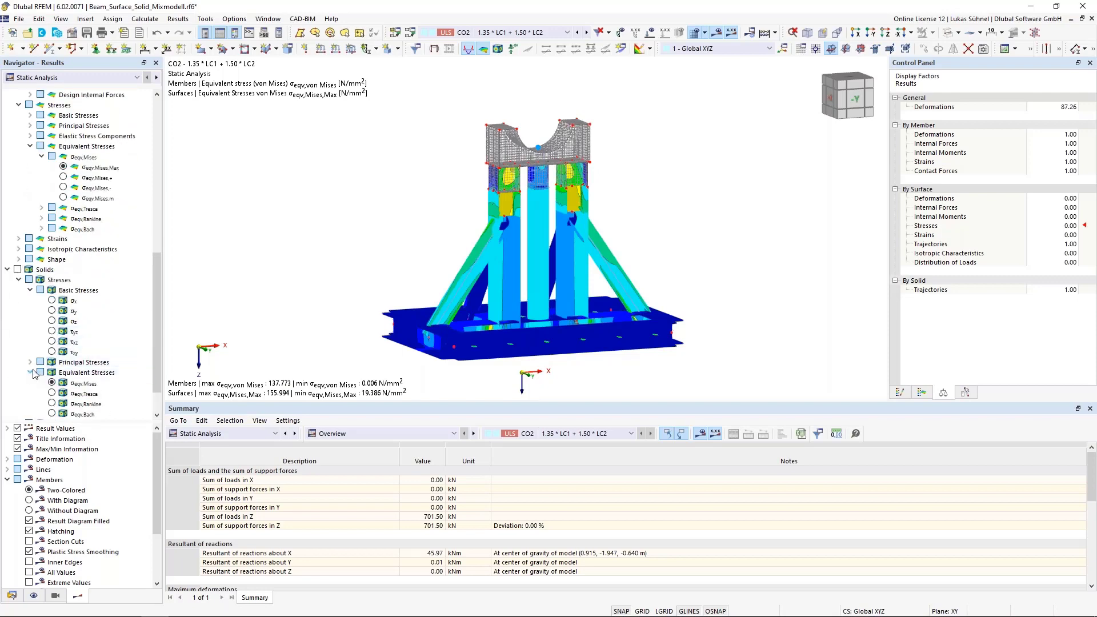
pyautogui.scroll(-1, 38, 371)
pyautogui.click(51, 342)
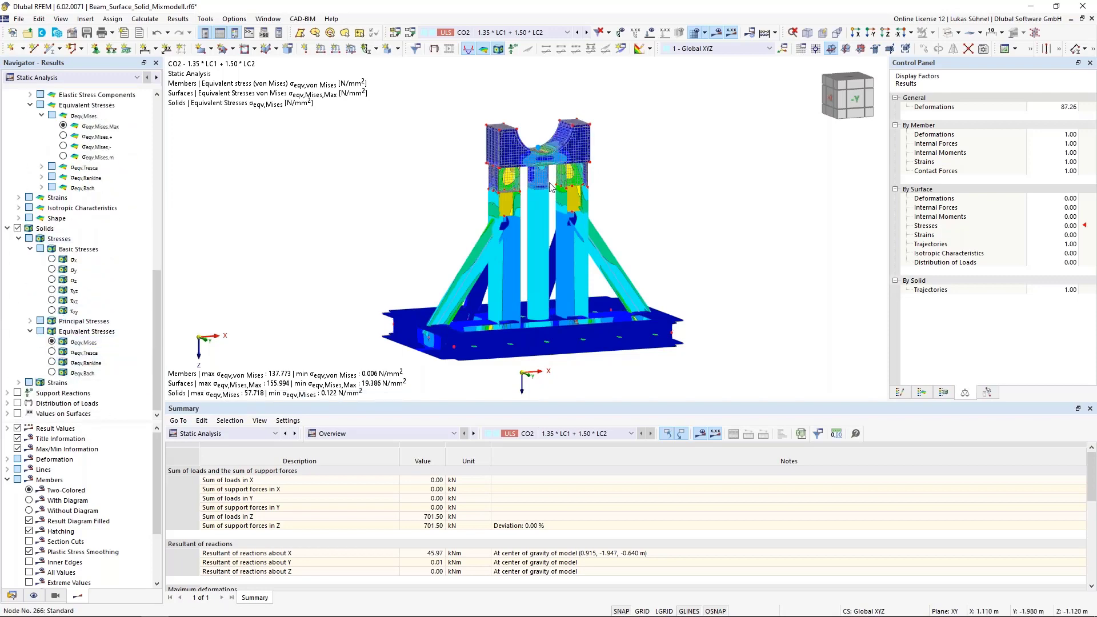
# - Examine the combined von Mises stresses on members, surfaces and solids, and show the color scale for the member stresses
pyautogui.scroll(5, 552, 200)
pyautogui.scroll(-4, 552, 200)
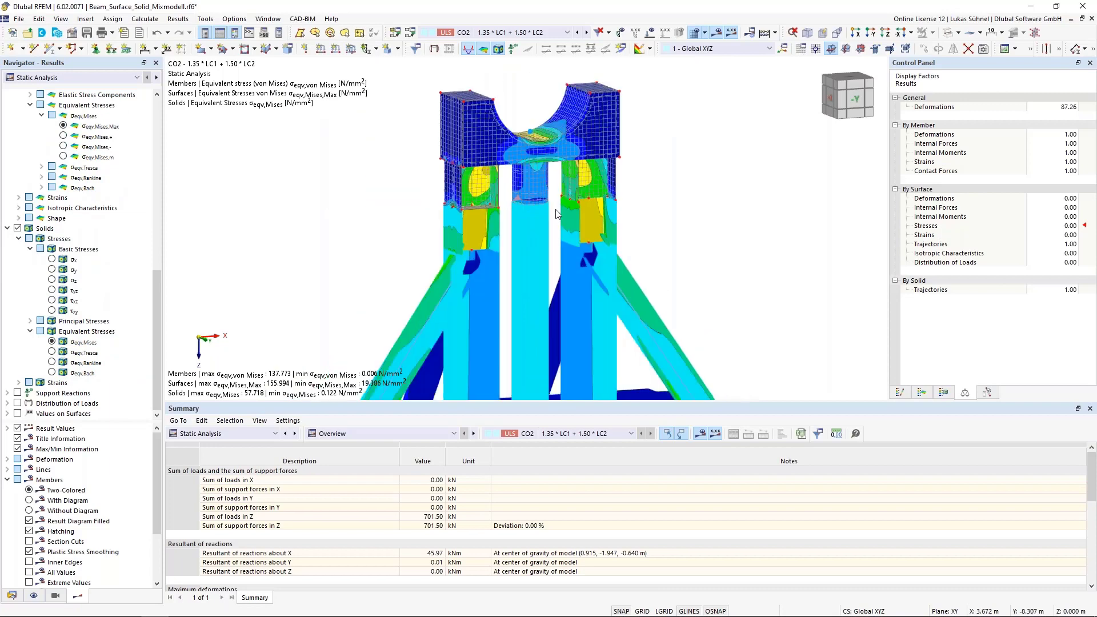
pyautogui.keyDown('ctrl'); pyautogui.moveTo(688, 211); pyautogui.dragTo(669, 223, button='middle'); pyautogui.keyUp('ctrl')
pyautogui.scroll(-2, 668, 223)
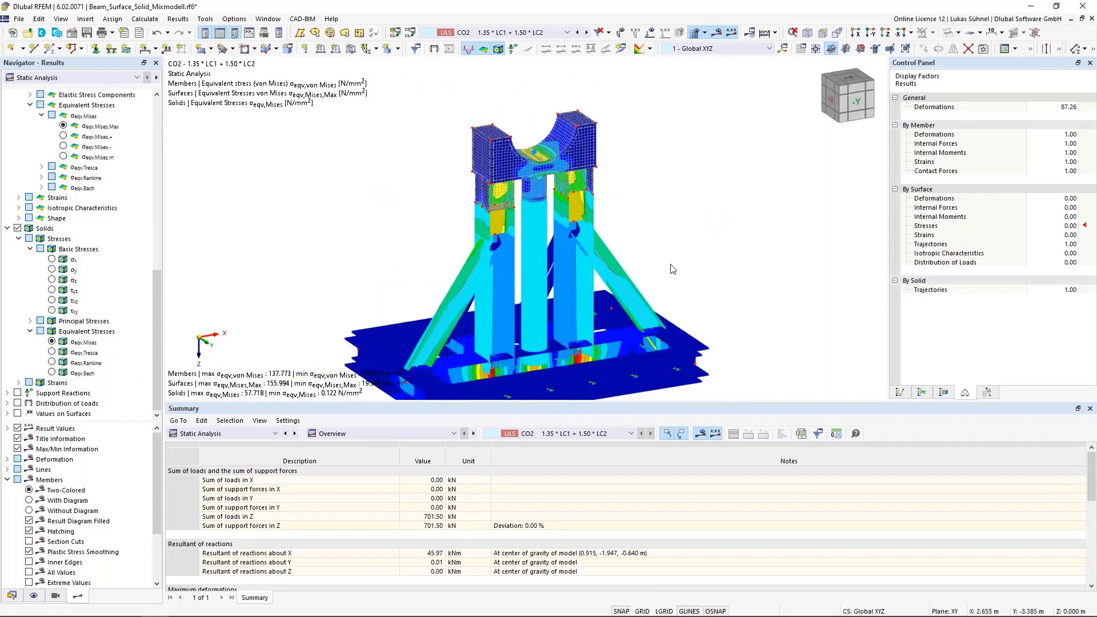
pyautogui.keyDown('ctrl'); pyautogui.moveTo(666, 269); pyautogui.dragTo(584, 235, button='middle'); pyautogui.keyUp('ctrl')
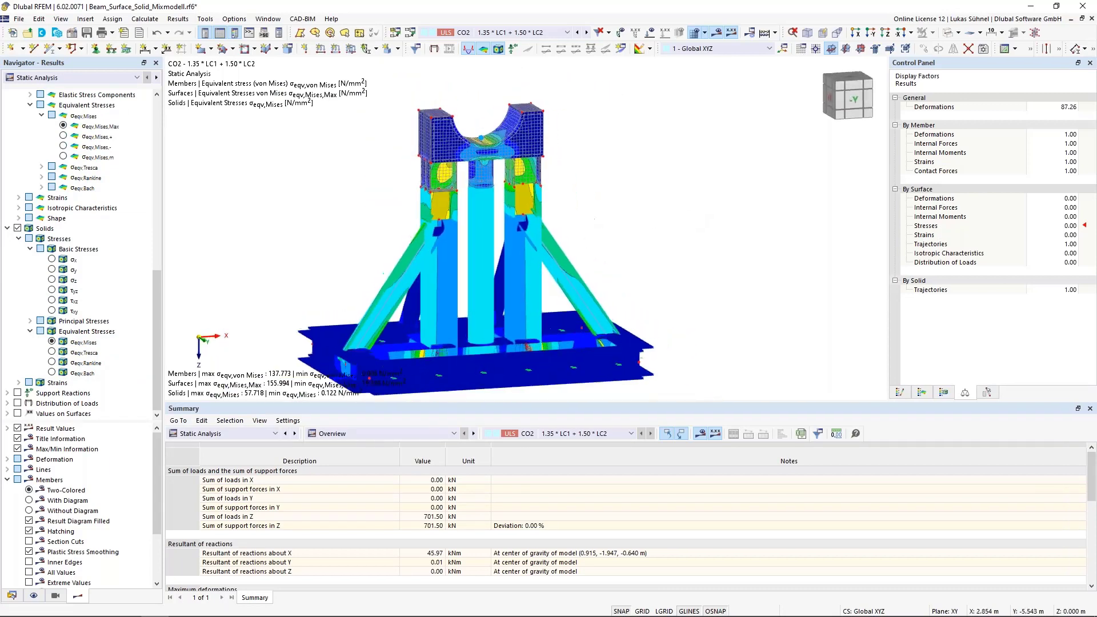
pyautogui.click(900, 393)
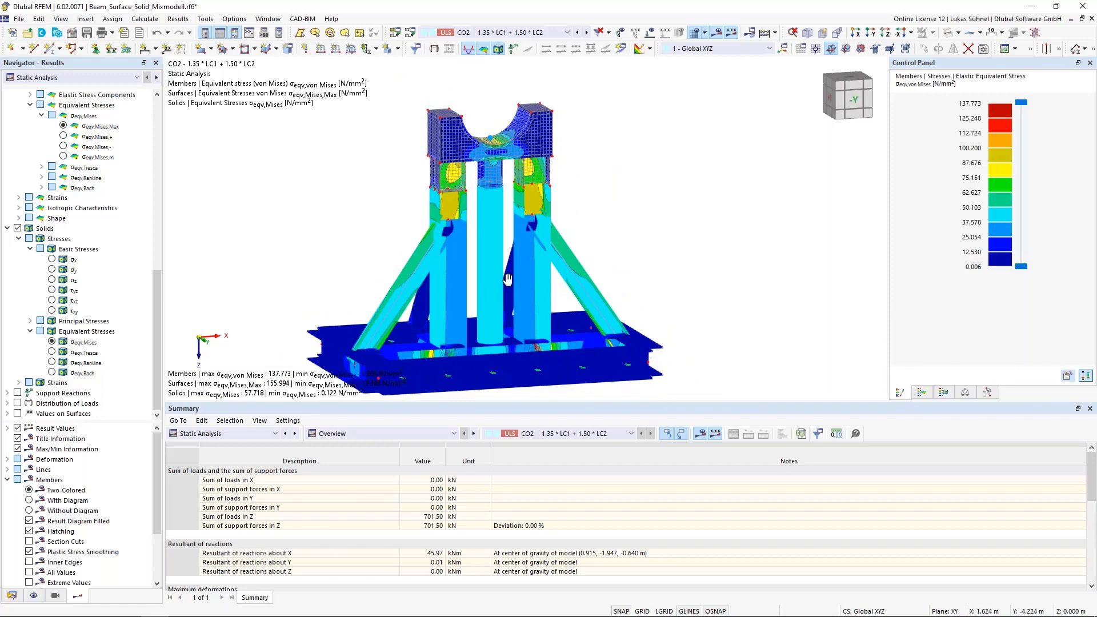
pyautogui.moveTo(521, 334); pyautogui.dragTo(631, 299, button='middle')
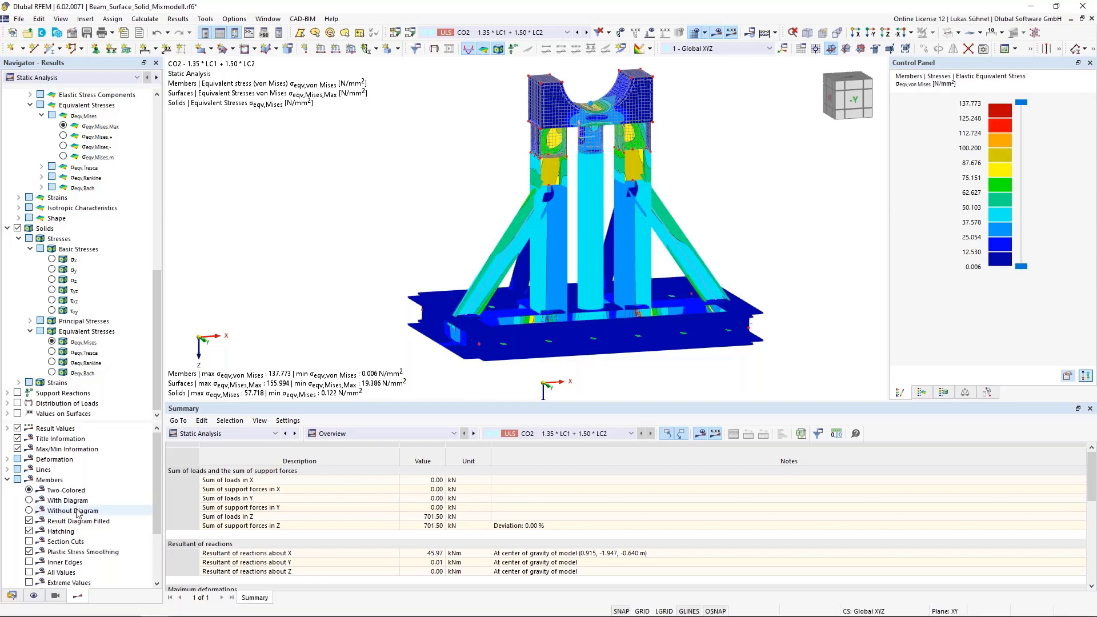
# - Activate the Stress-Strain Analysis add-on in the model's base data and review the standards assigned to the model
pyautogui.click(12, 595)
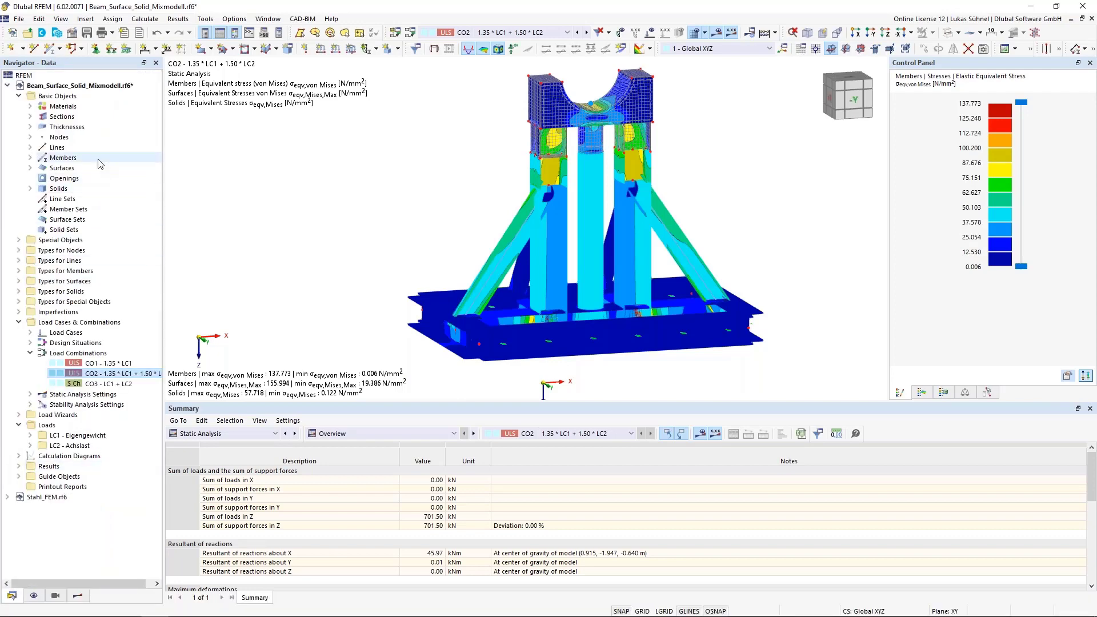
pyautogui.rightClick(59, 85)
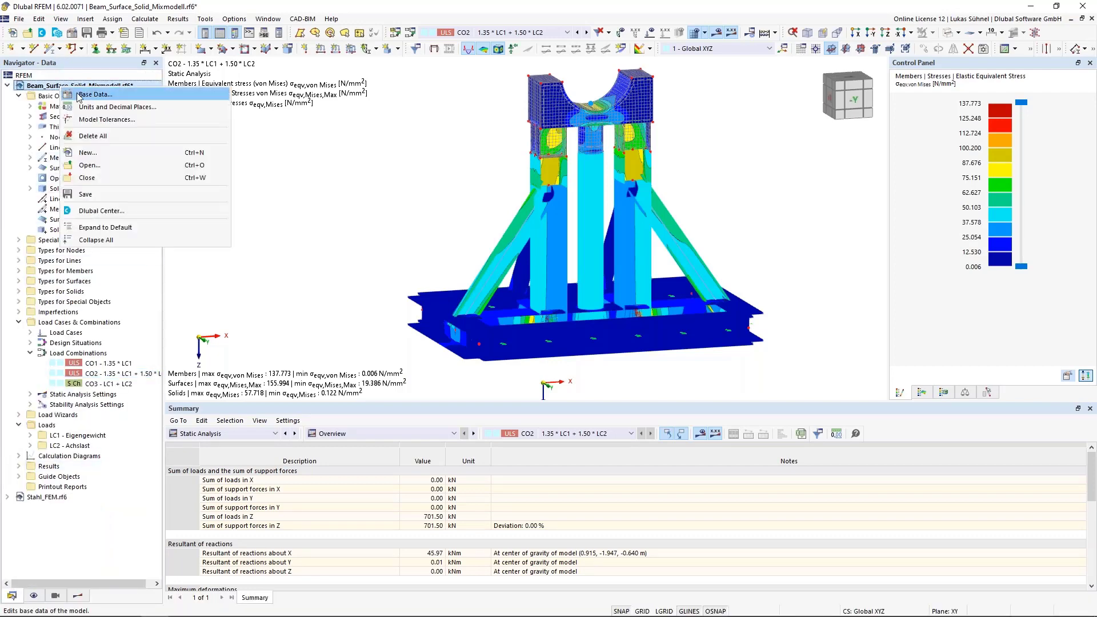
pyautogui.click(84, 94)
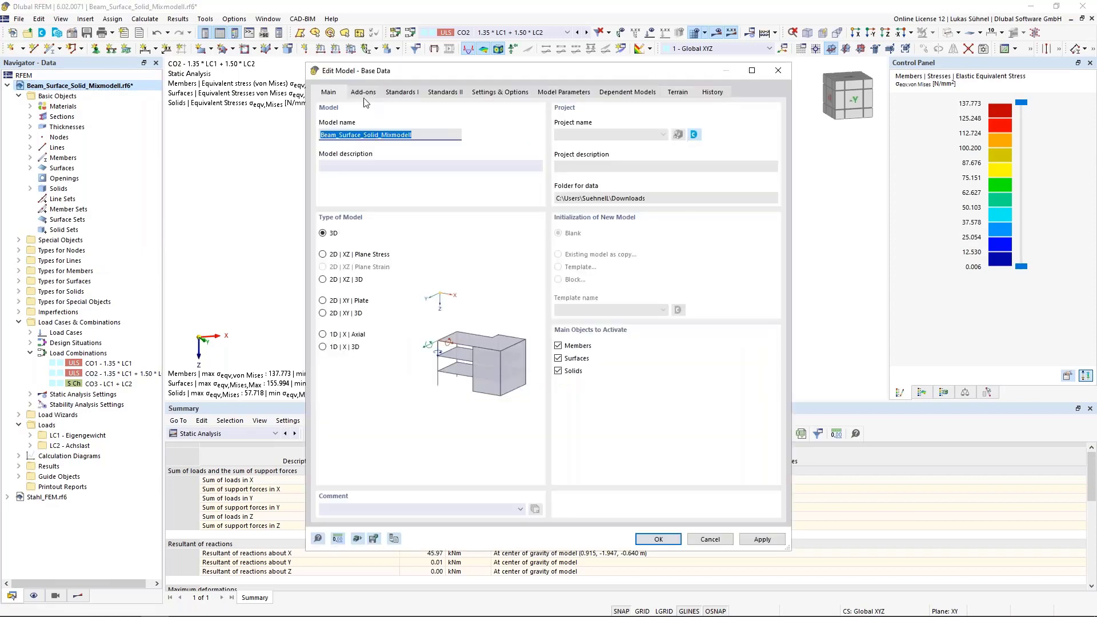
pyautogui.click(363, 93)
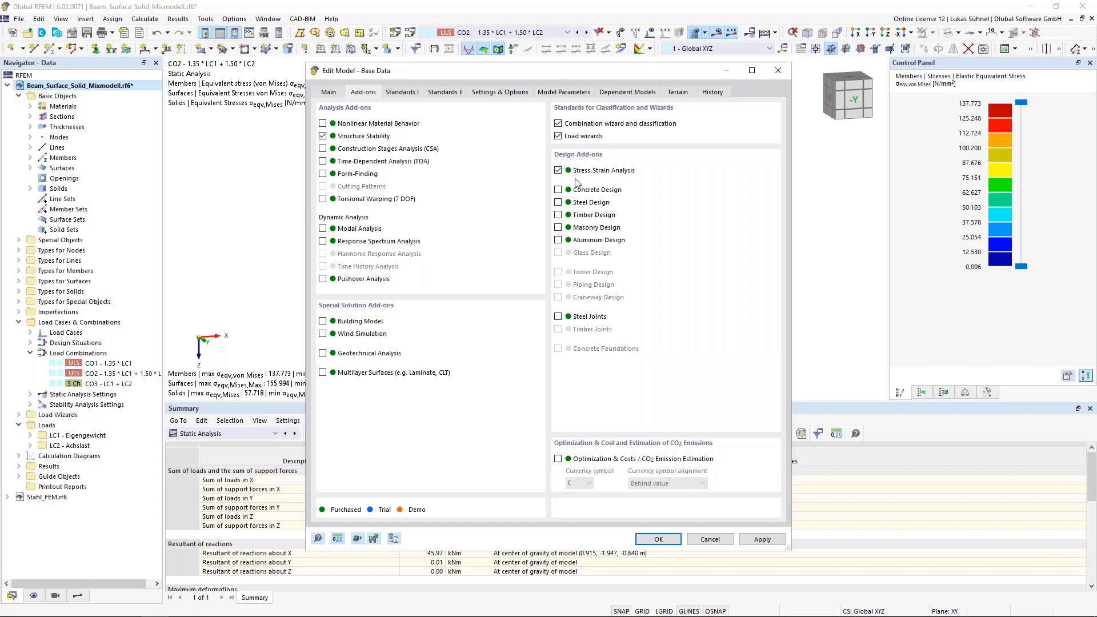
pyautogui.click(408, 93)
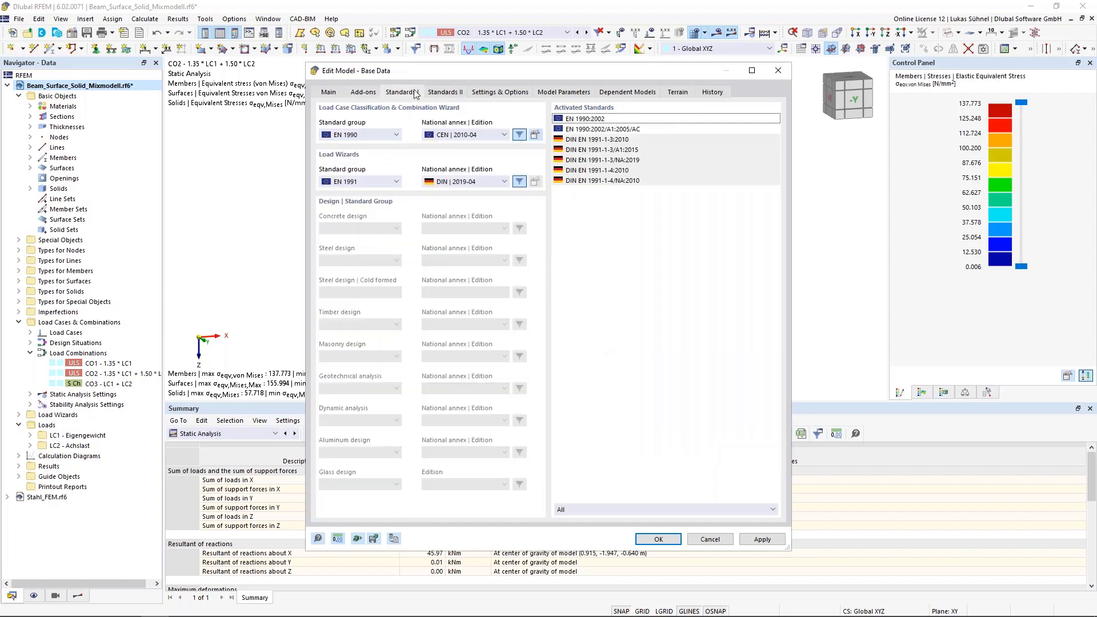
pyautogui.click(364, 92)
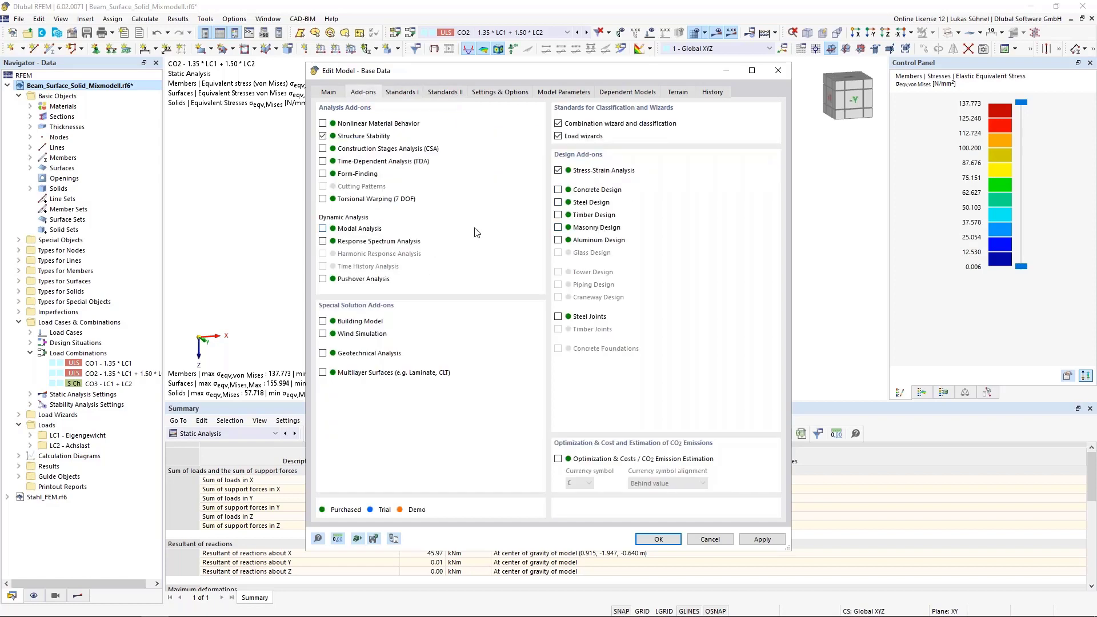
pyautogui.click(407, 92)
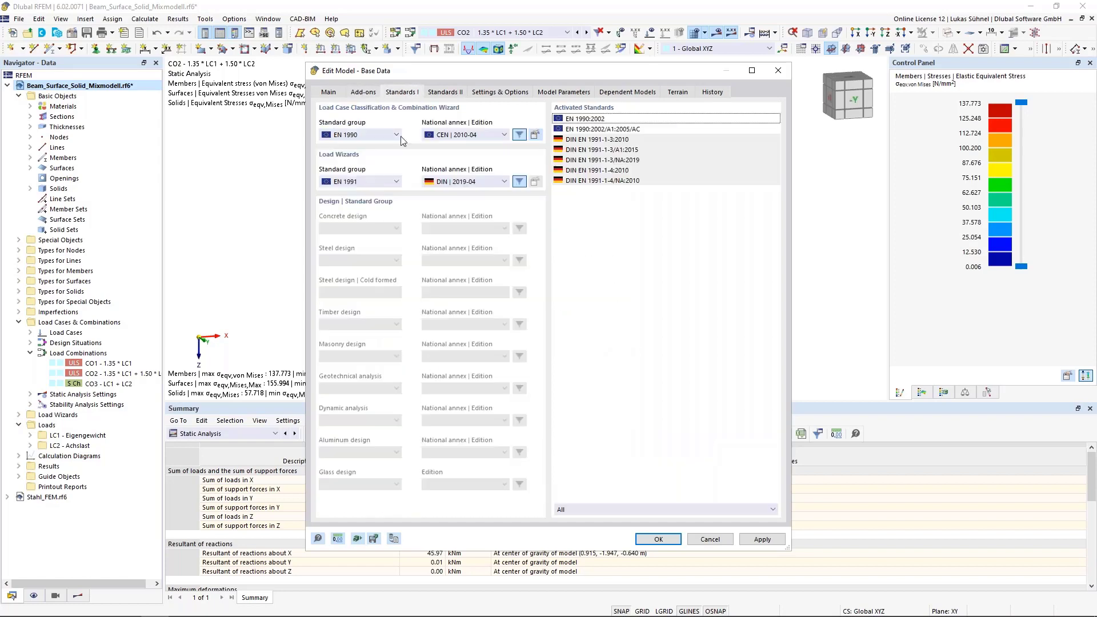
pyautogui.click(362, 93)
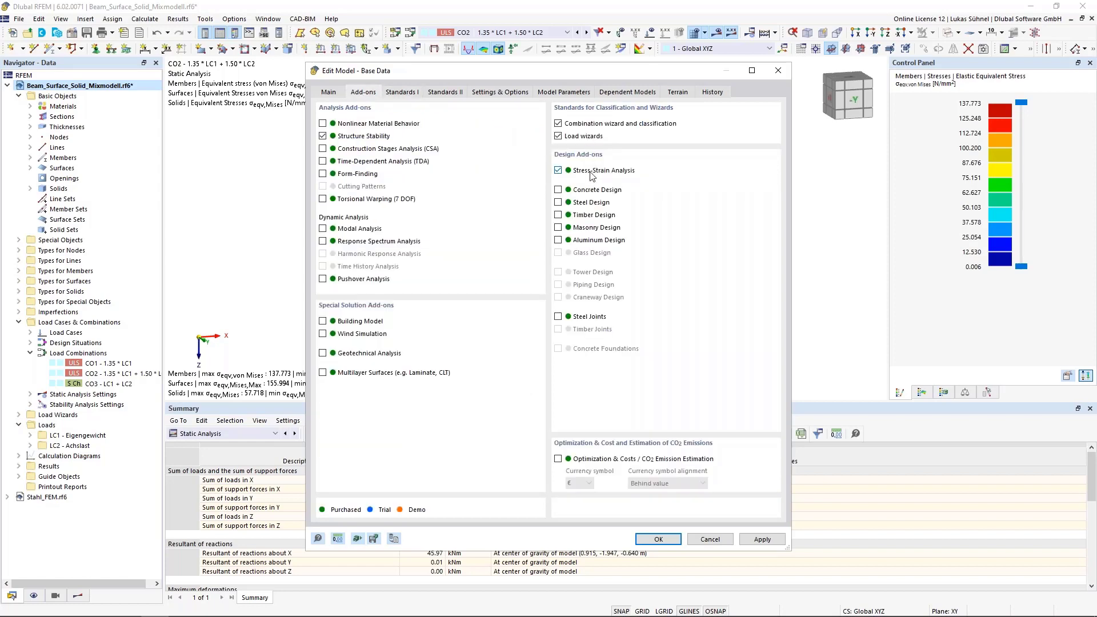
pyautogui.click(659, 539)
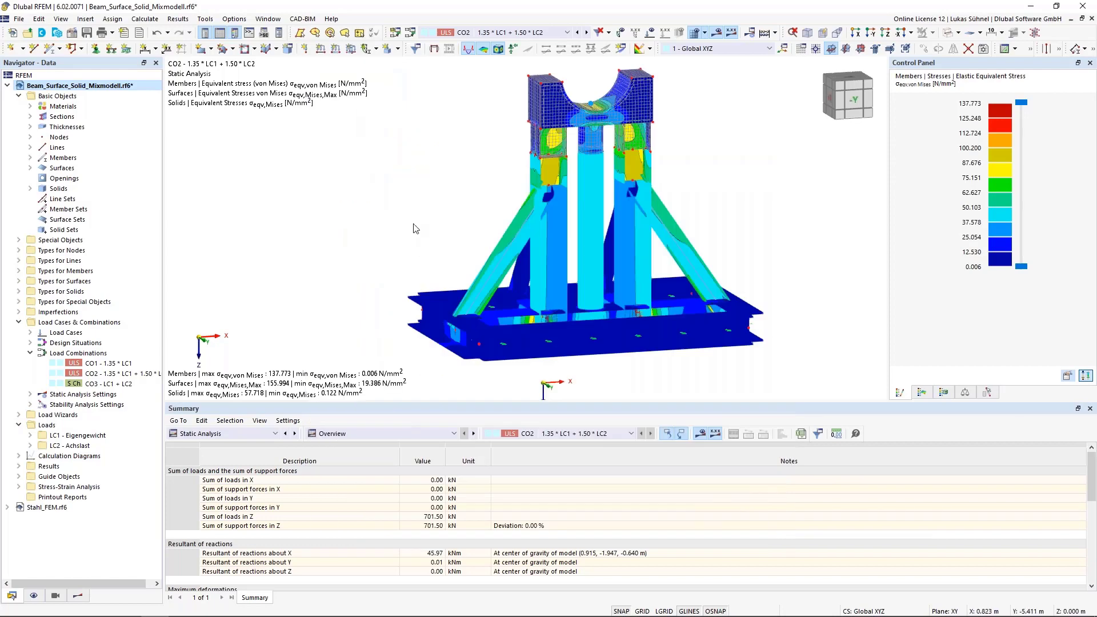
# - Show the Stress-Strain Analysis input tables, reviewing the design situations and the objects to analyze for stresses
pyautogui.click(257, 434)
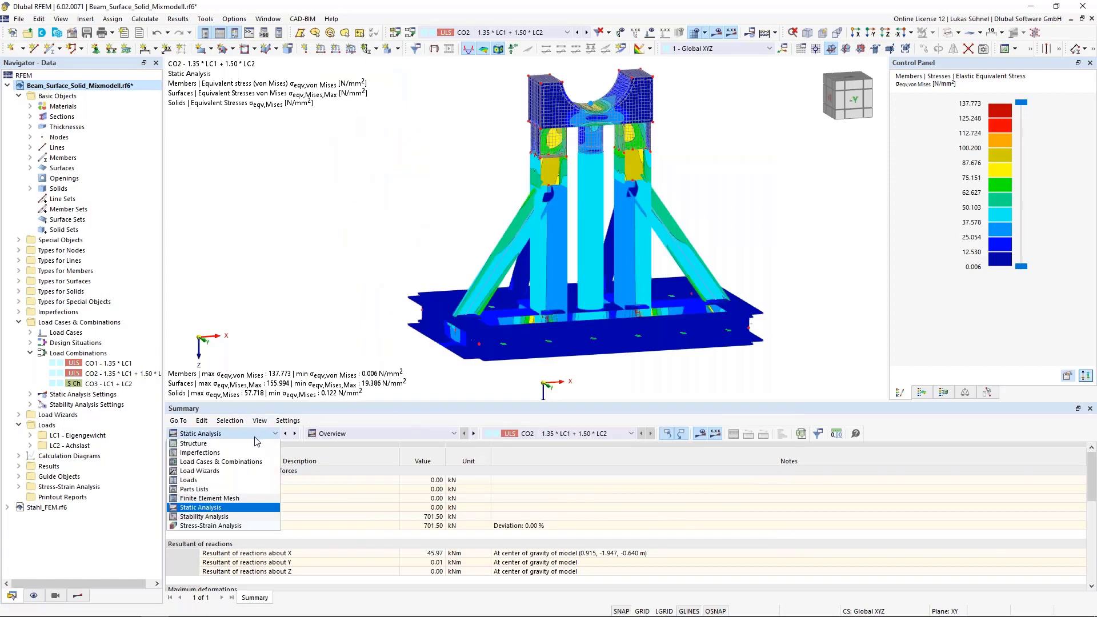
pyautogui.click(201, 526)
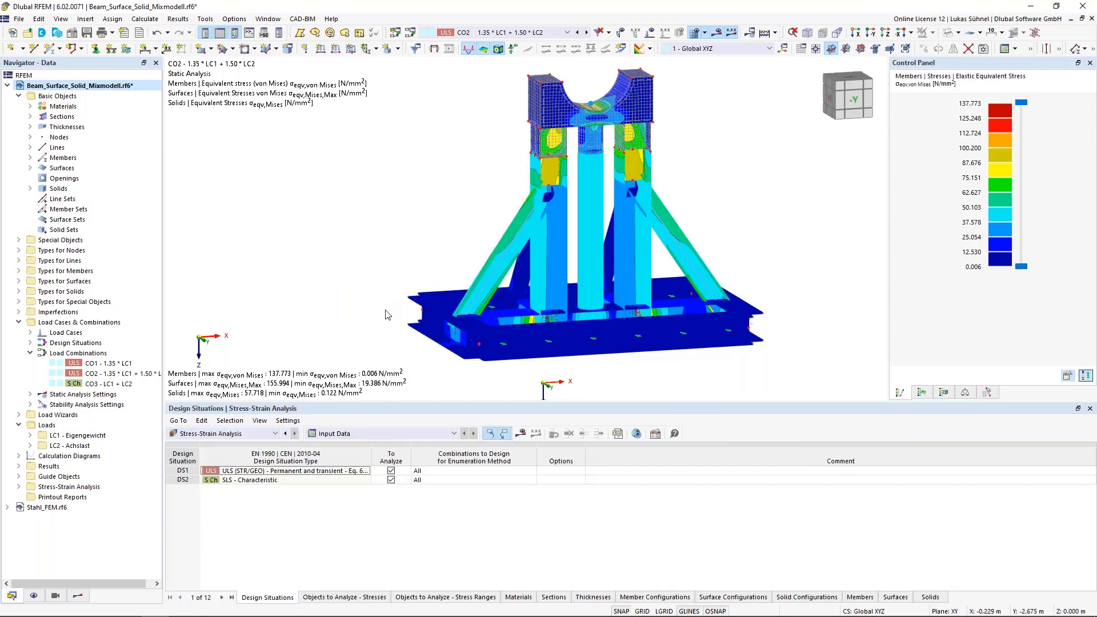
pyautogui.moveTo(384, 310); pyautogui.dragTo(351, 295, button='middle')
pyautogui.scroll(-1, 350, 305)
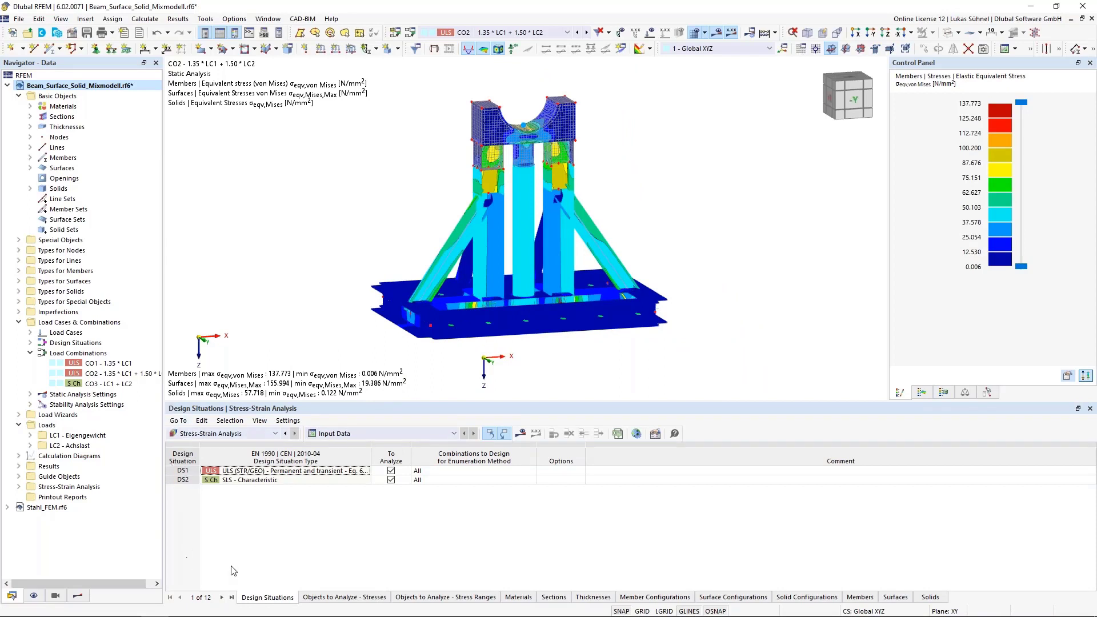
pyautogui.click(345, 597)
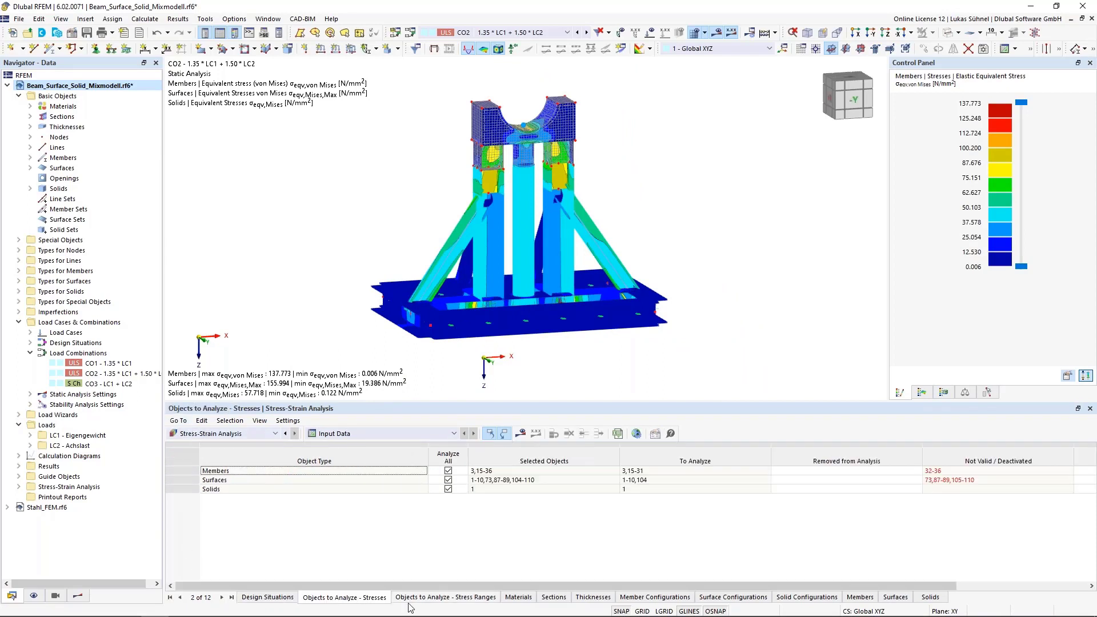
# - Look through the stress-range objects and materials input tables and return to the design situations
pyautogui.click(440, 598)
pyautogui.click(526, 597)
pyautogui.click(264, 597)
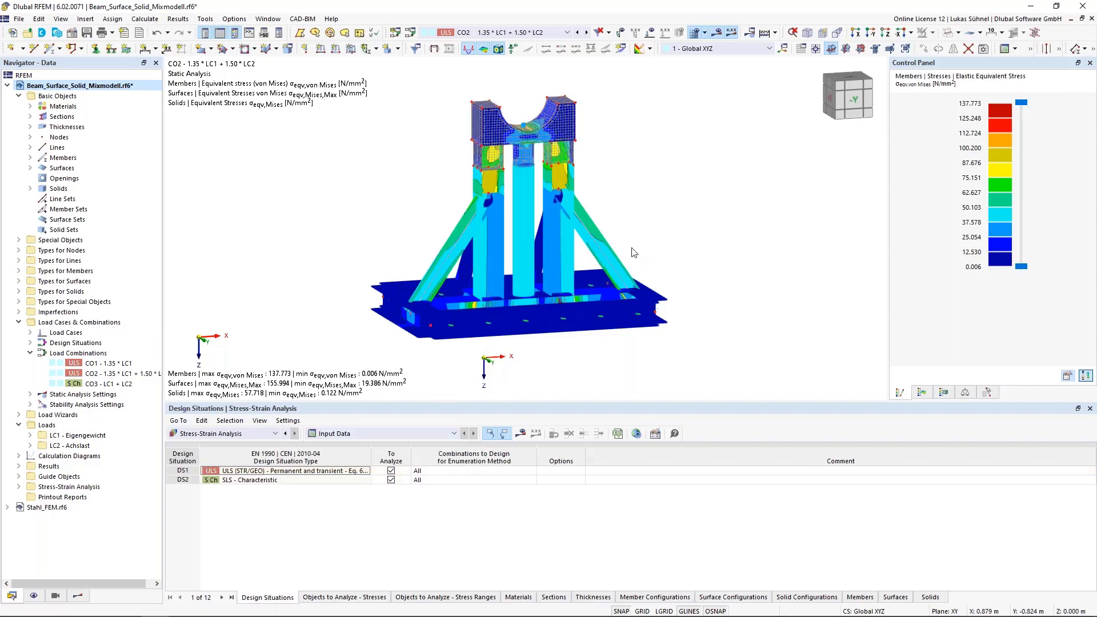
# - Hide the result display on the model and exclude the SLS - Characteristic design situation from the Stress-Strain Analysis
pyautogui.click(718, 34)
pyautogui.moveTo(612, 307); pyautogui.dragTo(535, 318, button='middle')
pyautogui.click(950, 34)
pyautogui.moveTo(702, 196); pyautogui.dragTo(623, 207, button='middle')
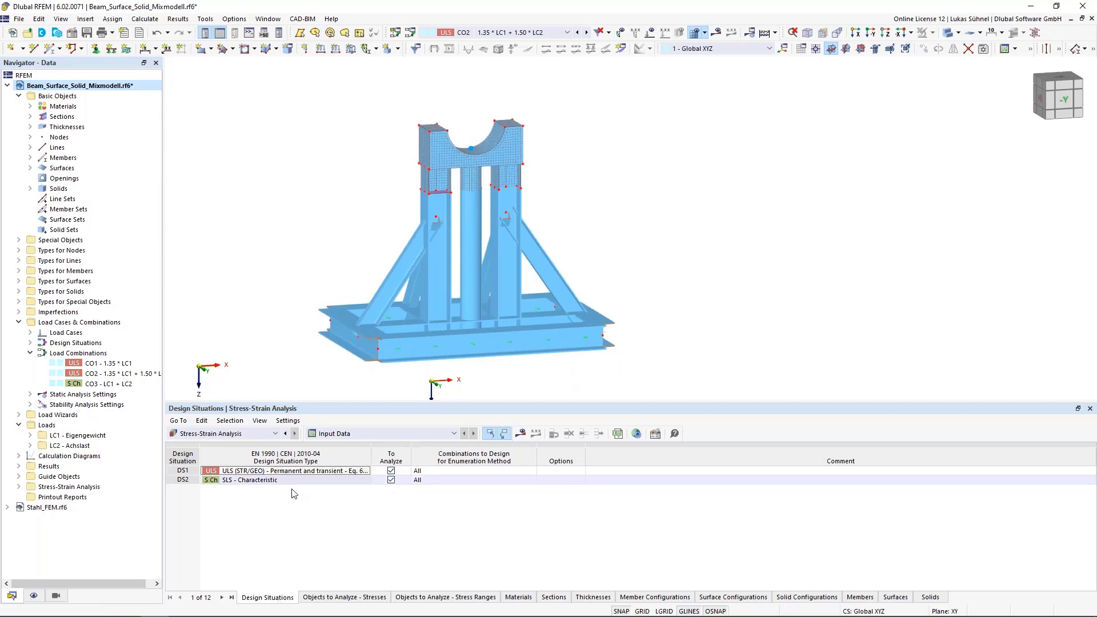
pyautogui.click(391, 480)
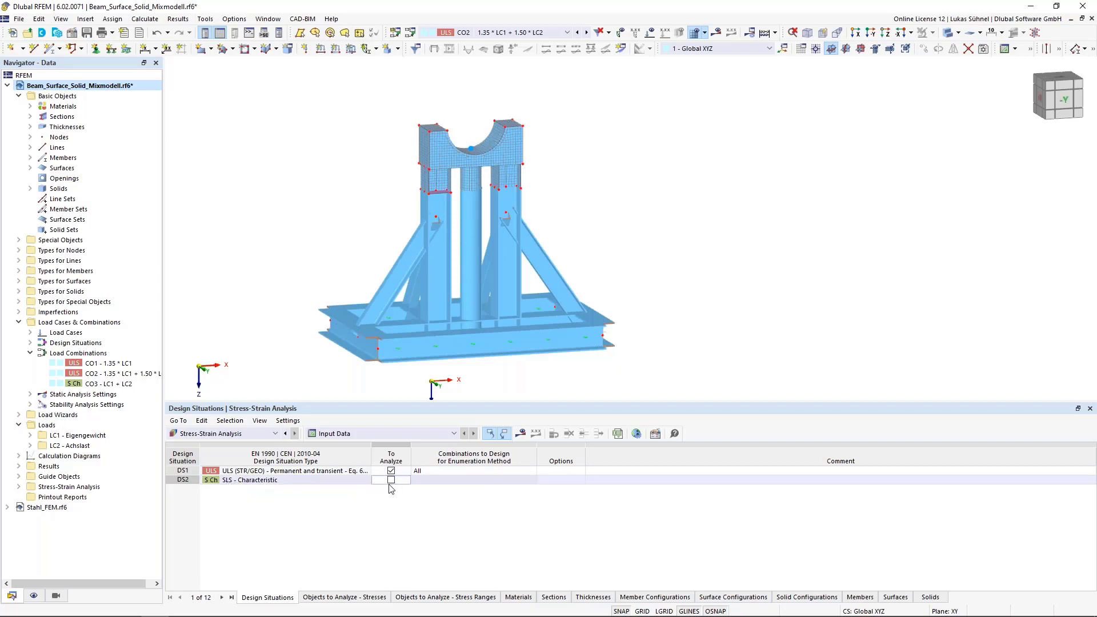
# - Try to pick individual surfaces graphically for the stress analysis, cancel the assignment and restore the analysis of all surfaces
pyautogui.click(361, 596)
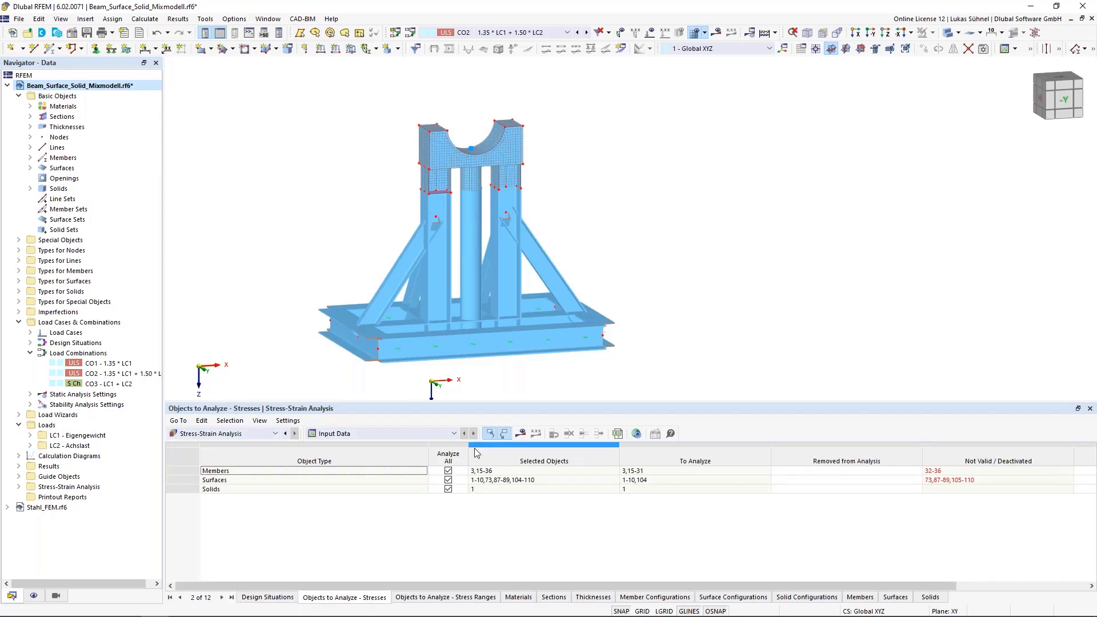
pyautogui.click(448, 480)
pyautogui.click(565, 489)
pyautogui.click(564, 481)
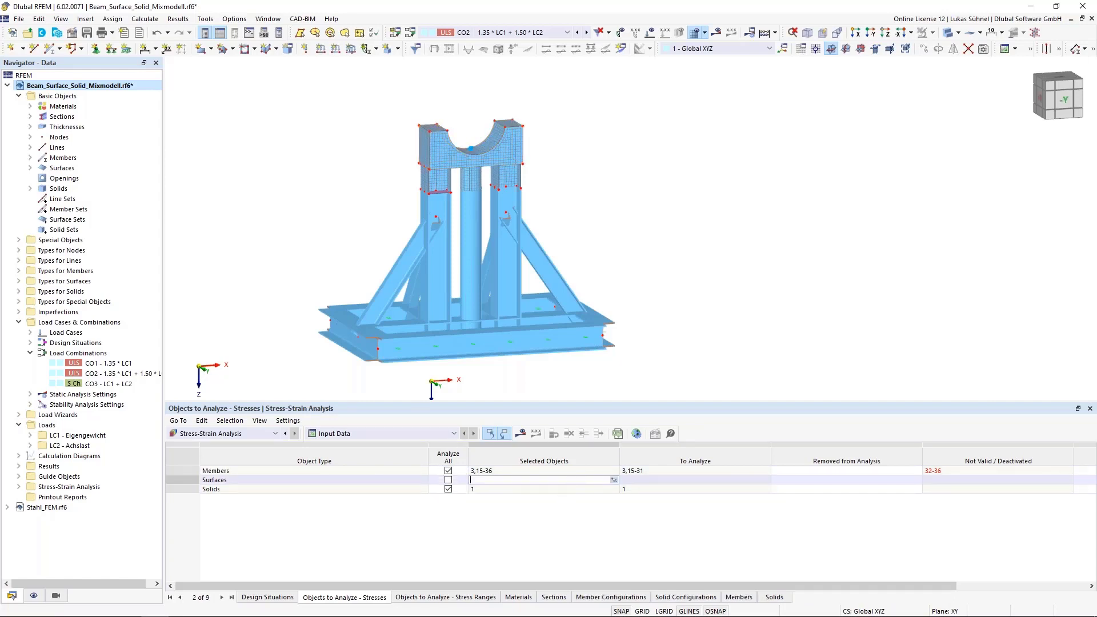
pyautogui.click(617, 481)
pyautogui.moveTo(451, 183); pyautogui.dragTo(450, 183)
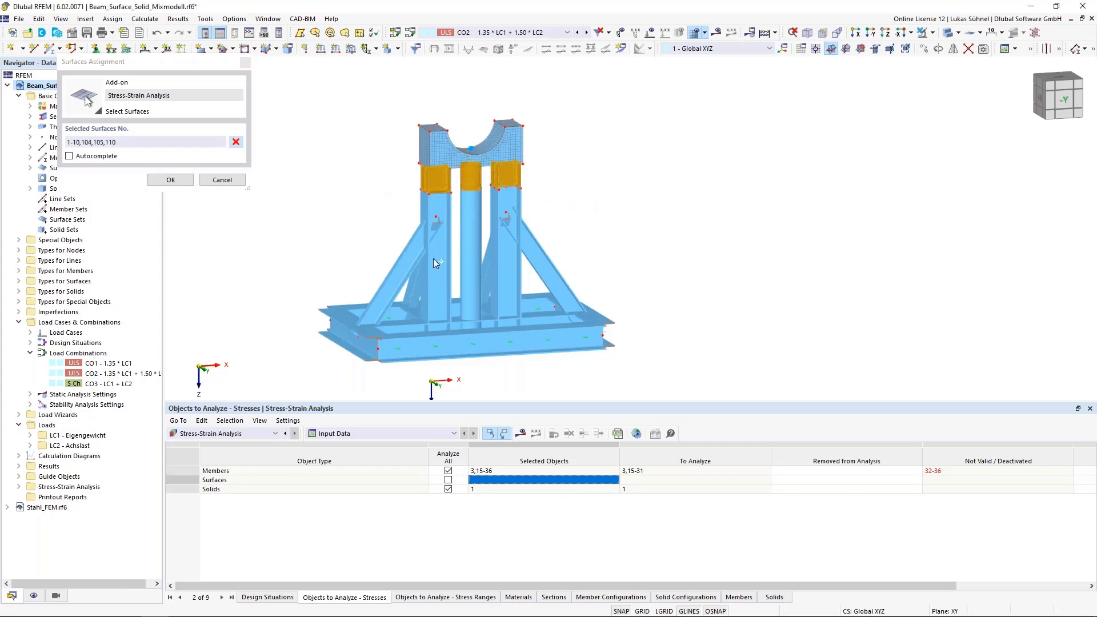
pyautogui.click(222, 180)
pyautogui.click(447, 482)
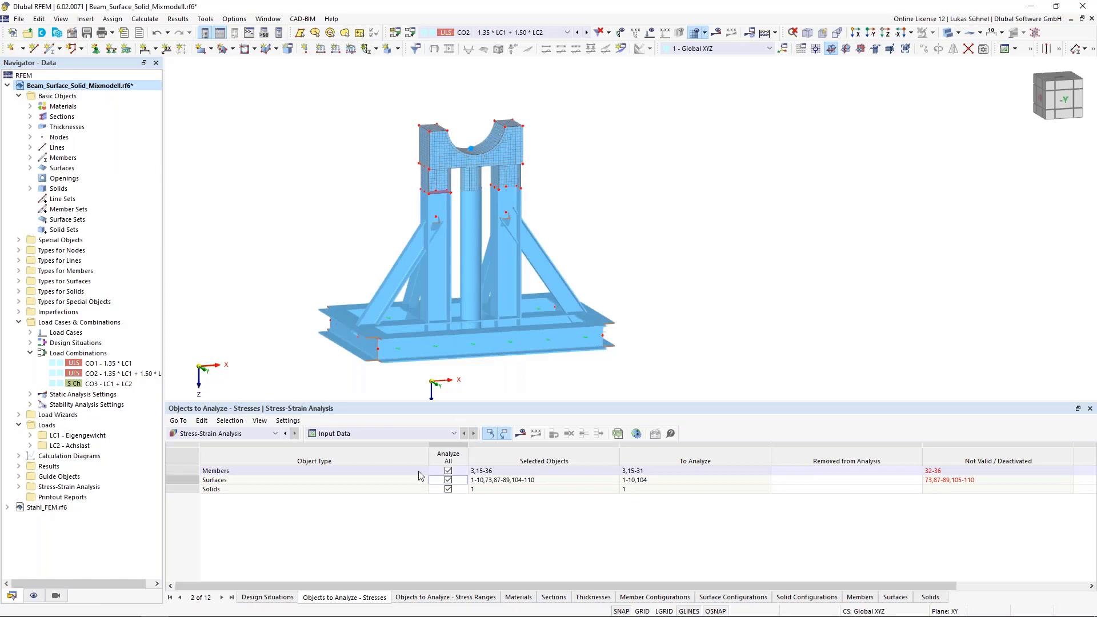
# - Include all solids in the stress range analysis
pyautogui.click(457, 597)
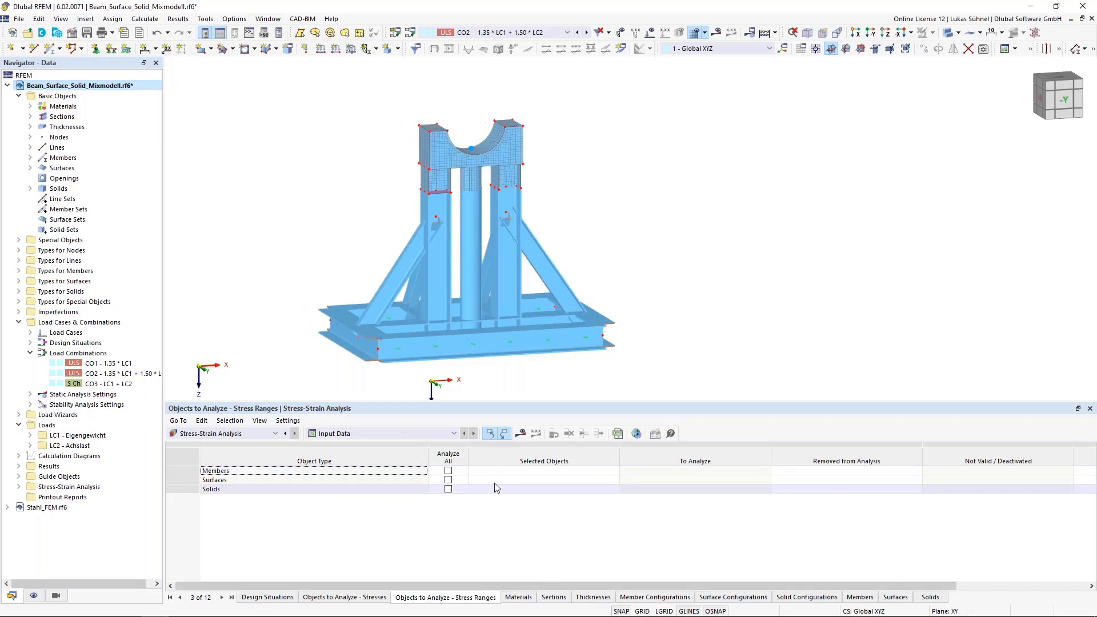
pyautogui.click(448, 489)
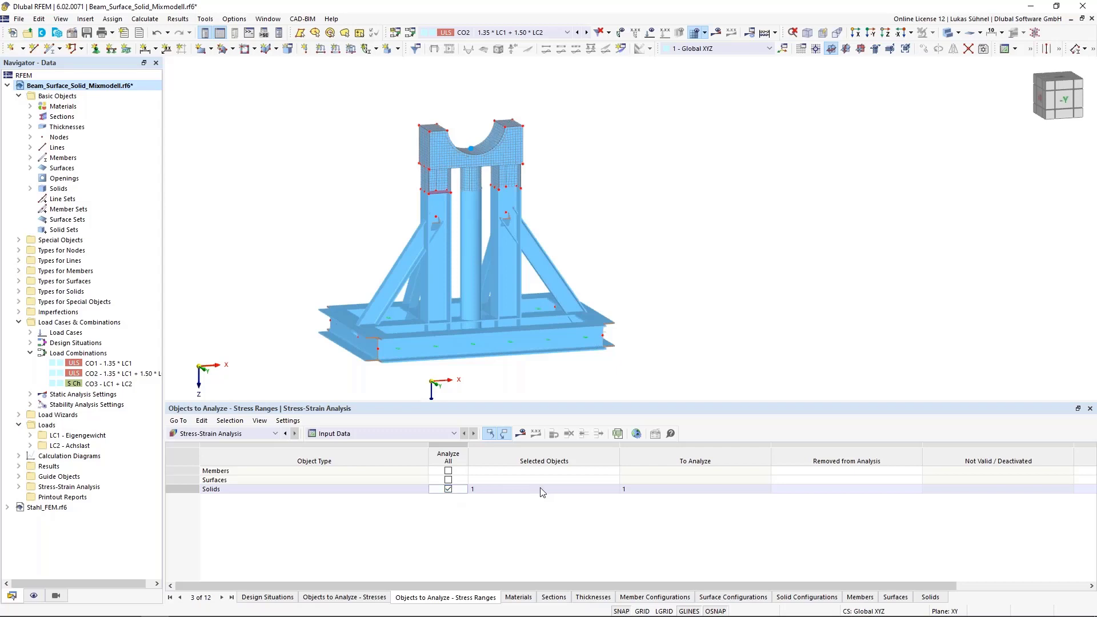
# - Review the materials, sections and thicknesses assigned to the Stress-Strain Analysis and compare them with the members in the model
pyautogui.click(521, 597)
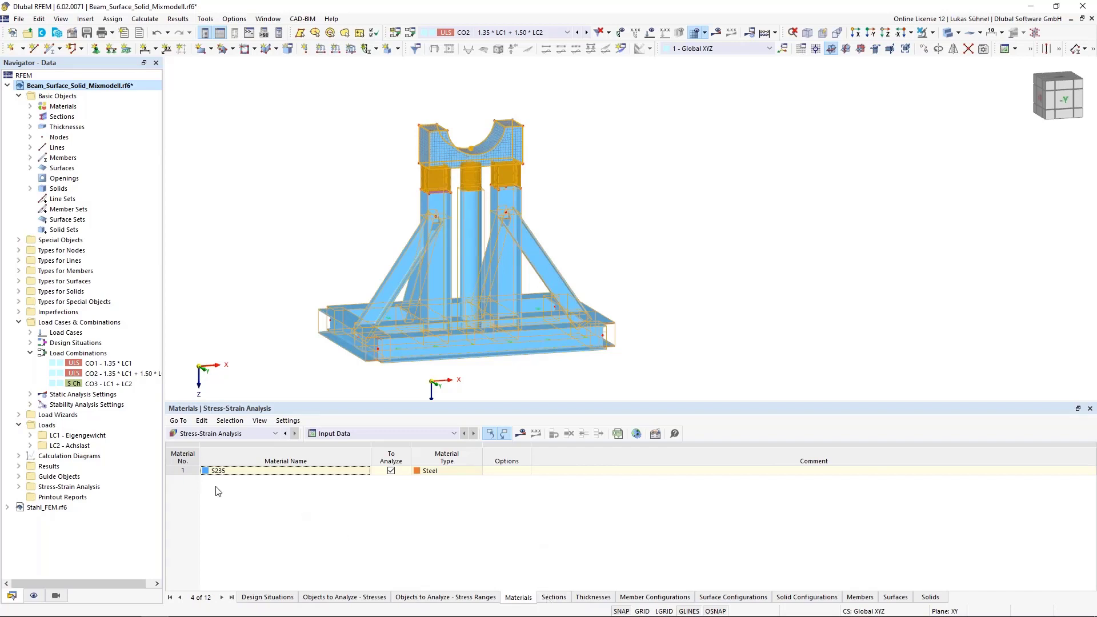
pyautogui.click(558, 598)
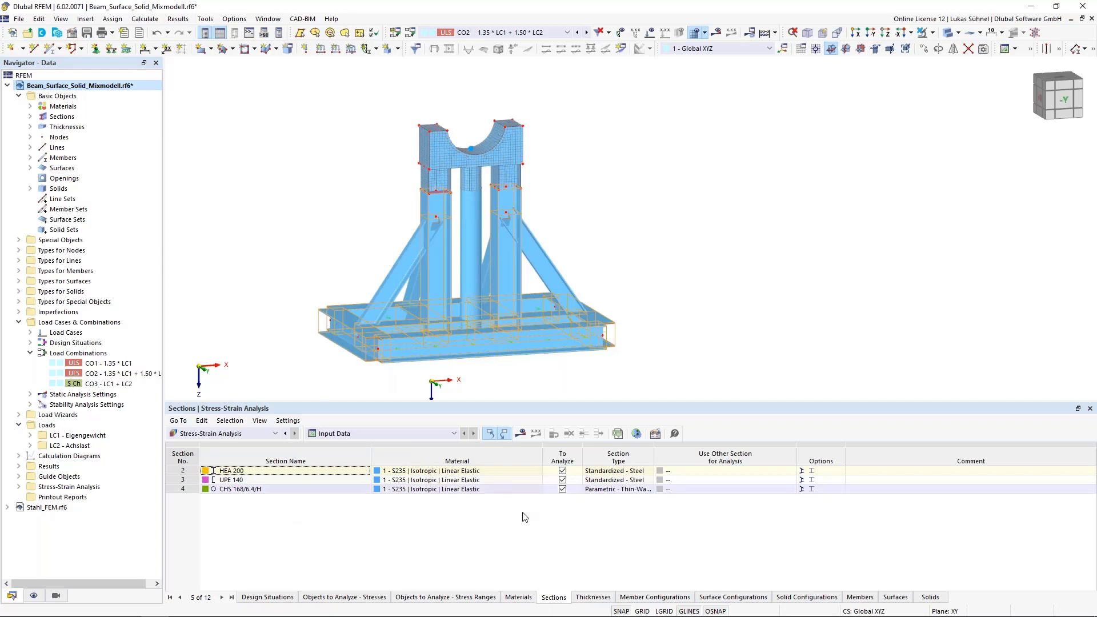
pyautogui.click(592, 598)
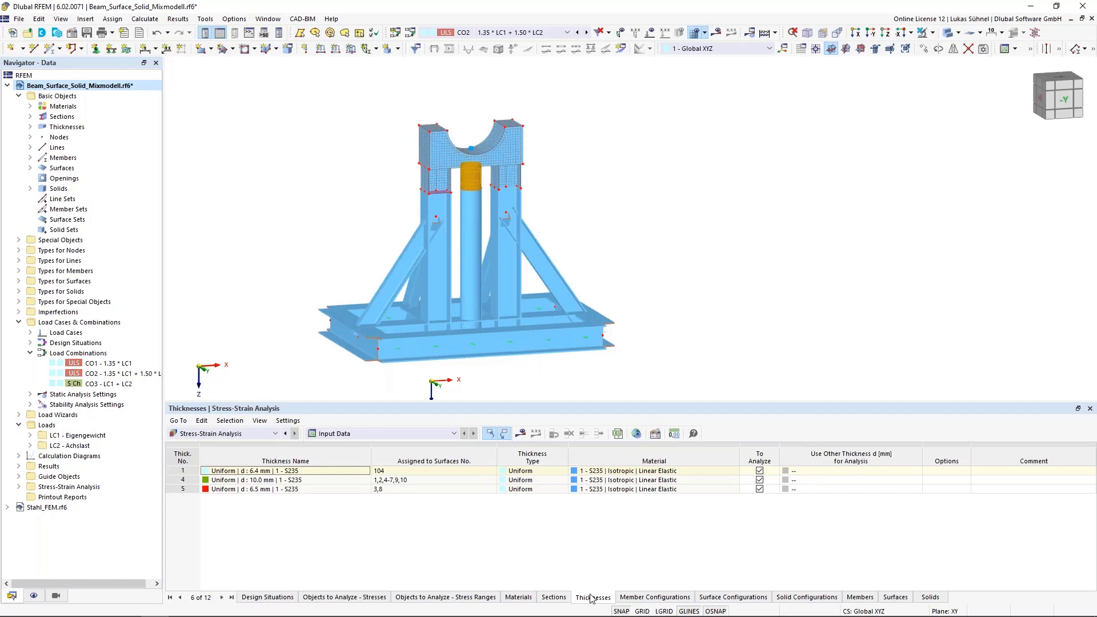
pyautogui.click(561, 601)
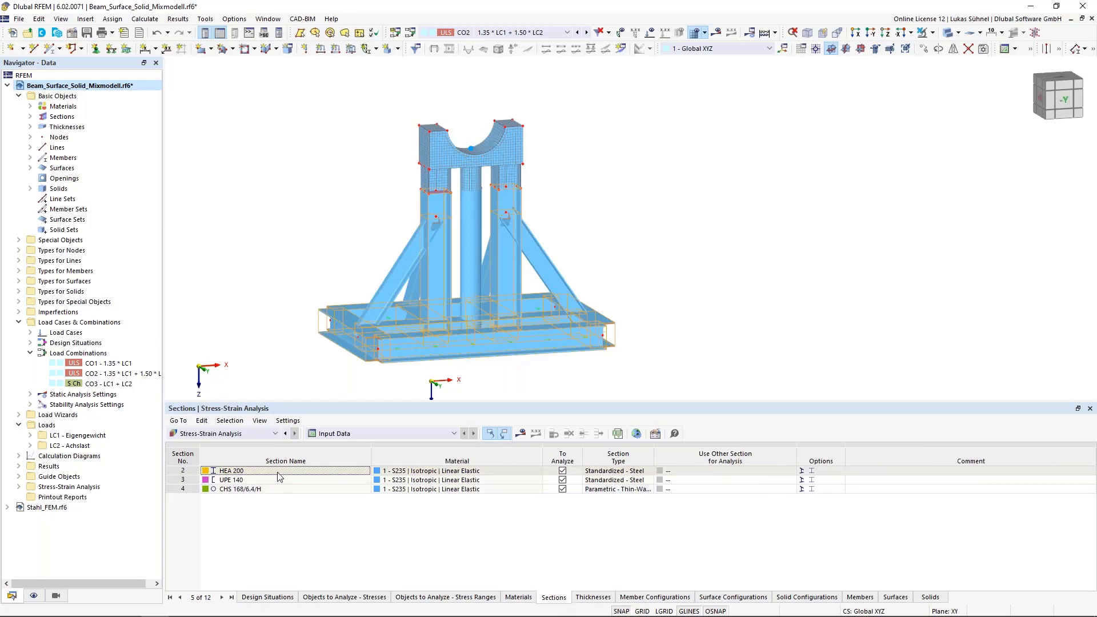
pyautogui.click(593, 596)
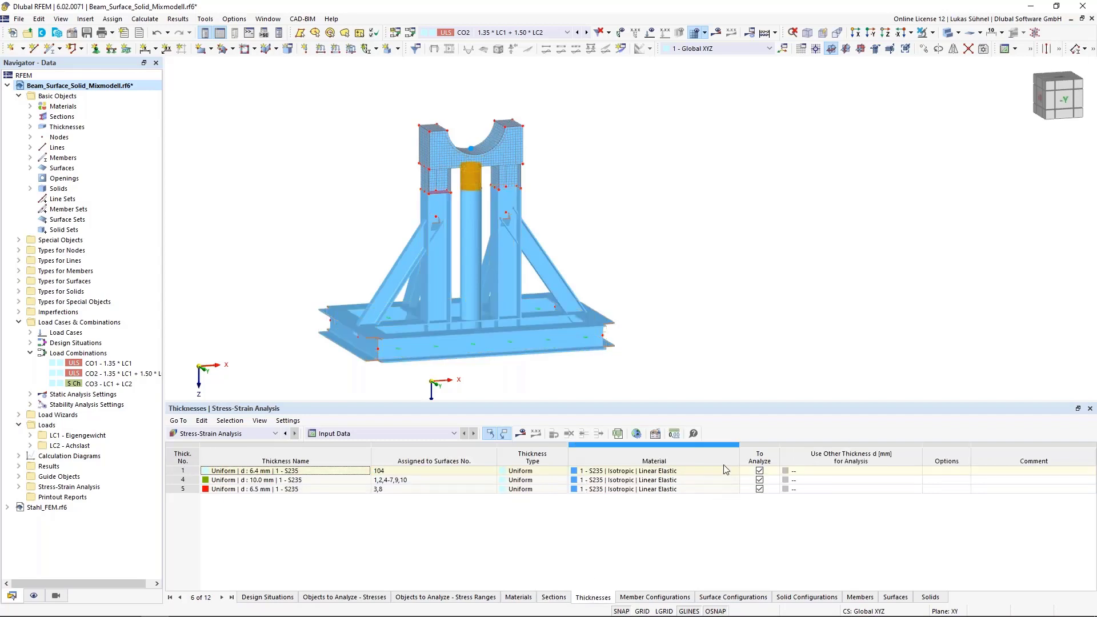
pyautogui.click(553, 600)
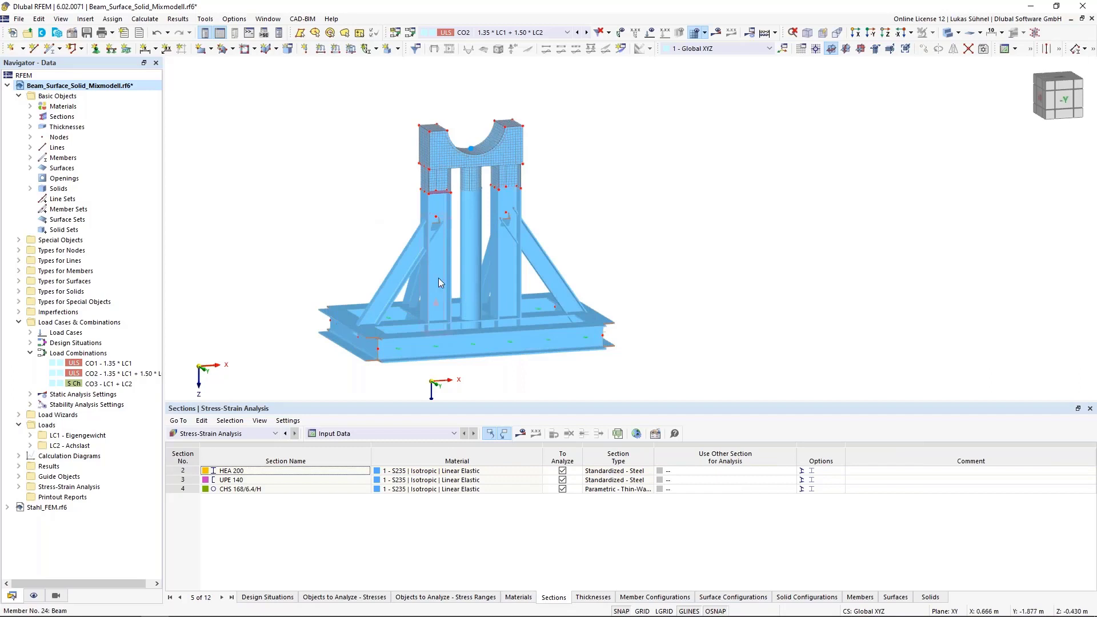
pyautogui.moveTo(379, 308)
pyautogui.moveTo(440, 286)
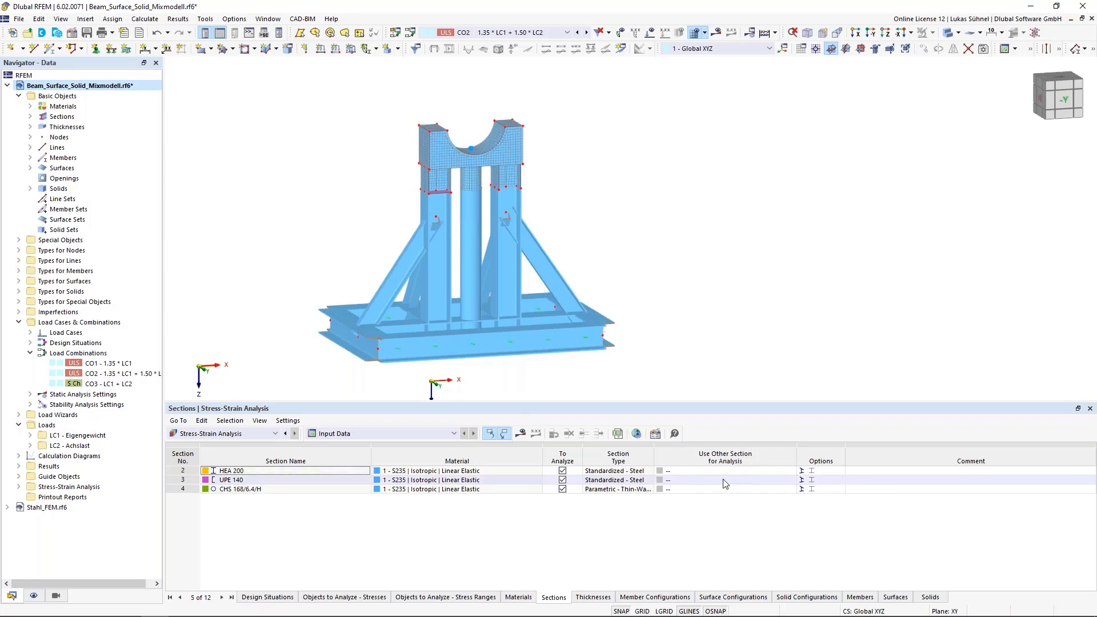
# - Try the Optimize - Current Row option as the alternative analysis section for HEA 200
pyautogui.click(746, 469)
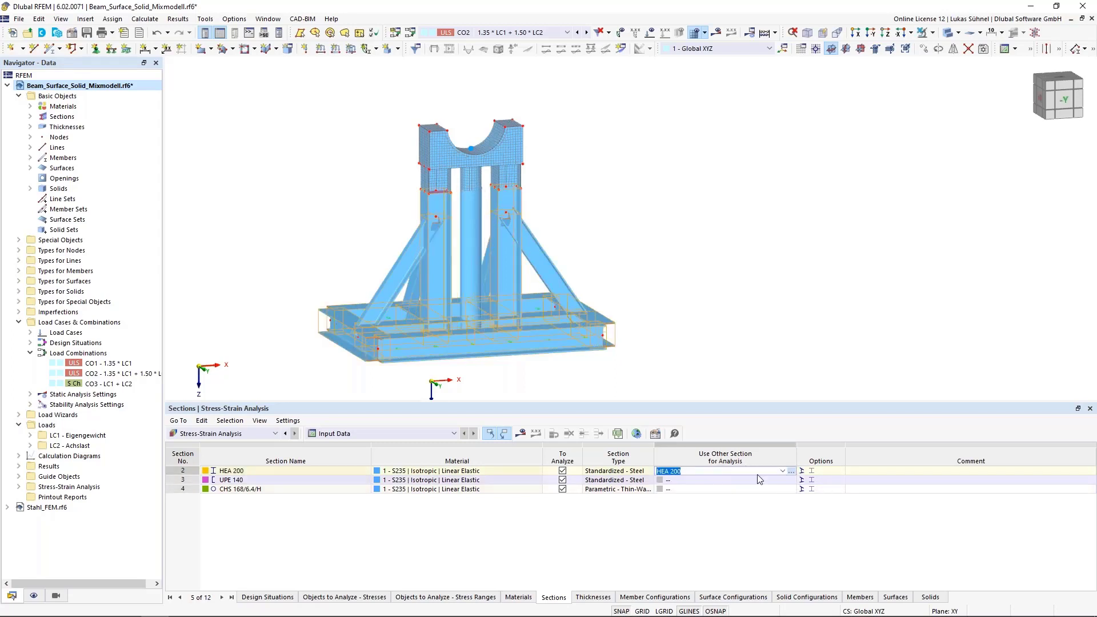
pyautogui.click(781, 471)
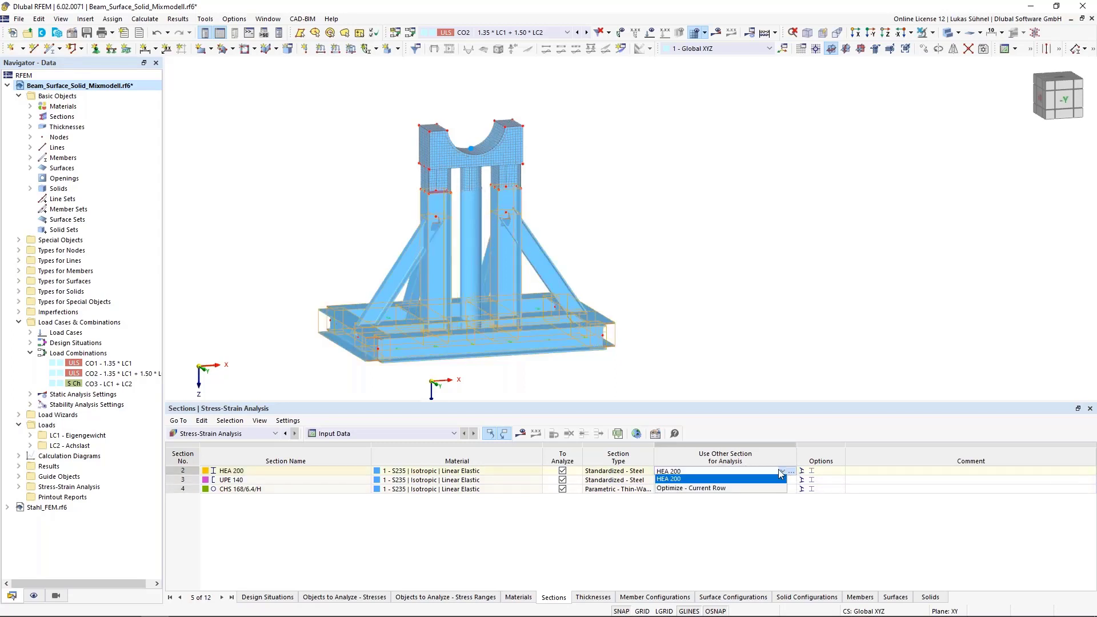
pyautogui.click(674, 489)
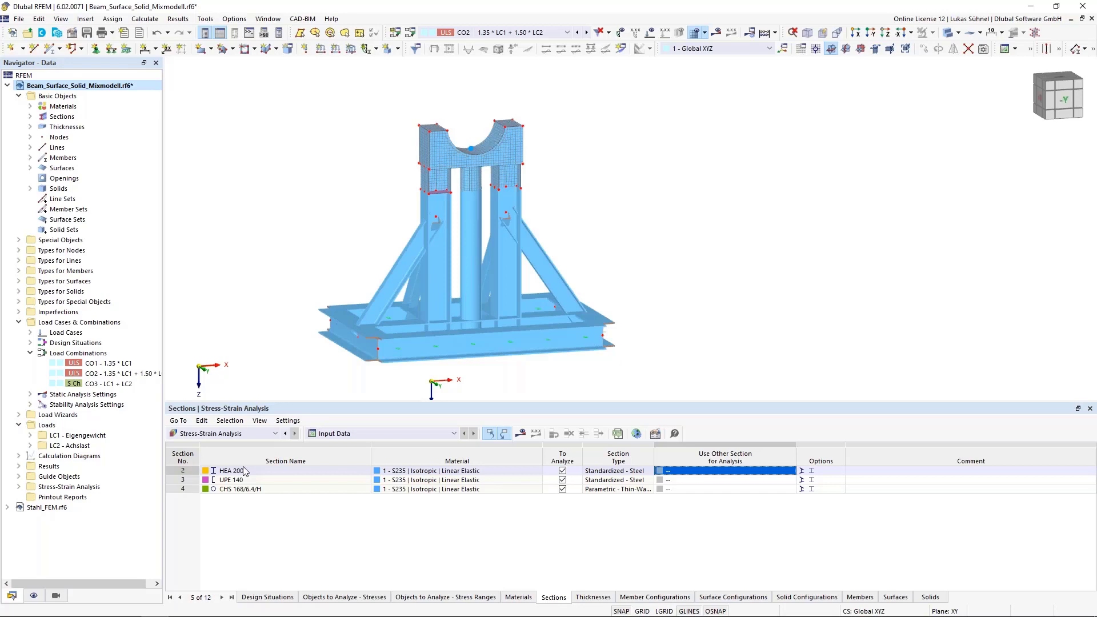
# - Set the alternative analysis thickness of the 6.4 mm plate on surface 104 to Optimize
pyautogui.click(592, 597)
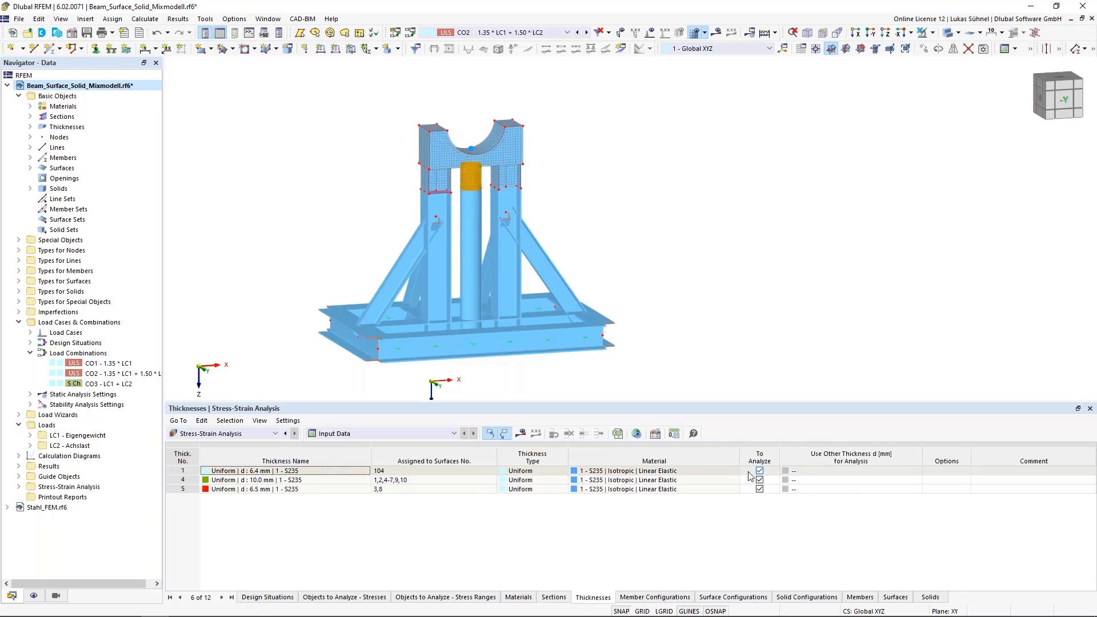
pyautogui.click(901, 472)
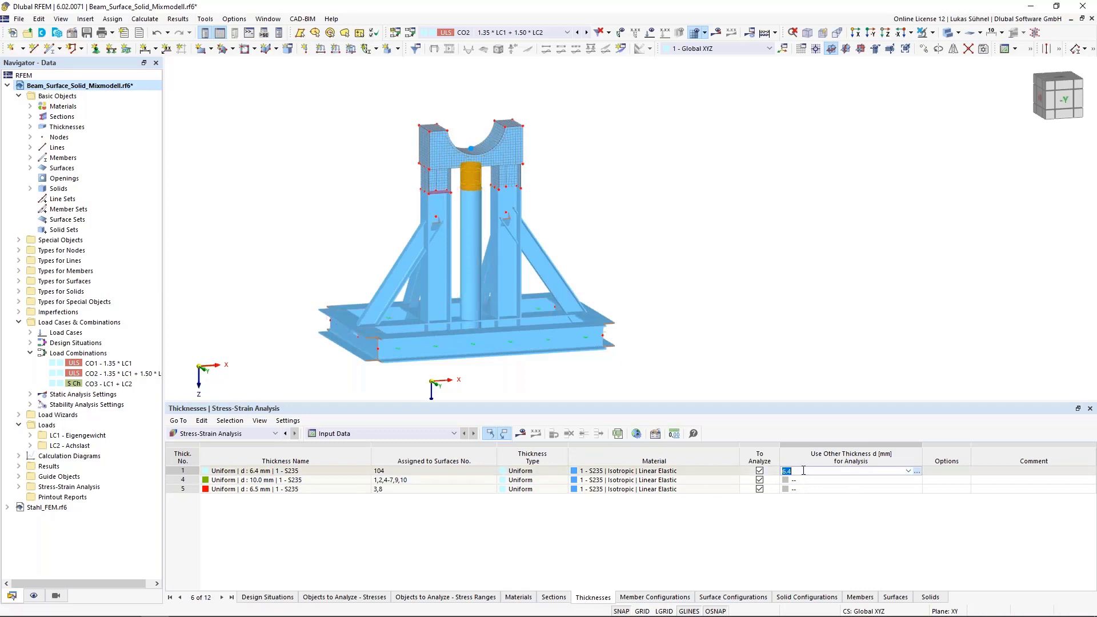
pyautogui.click(918, 472)
pyautogui.click(838, 546)
pyautogui.click(908, 471)
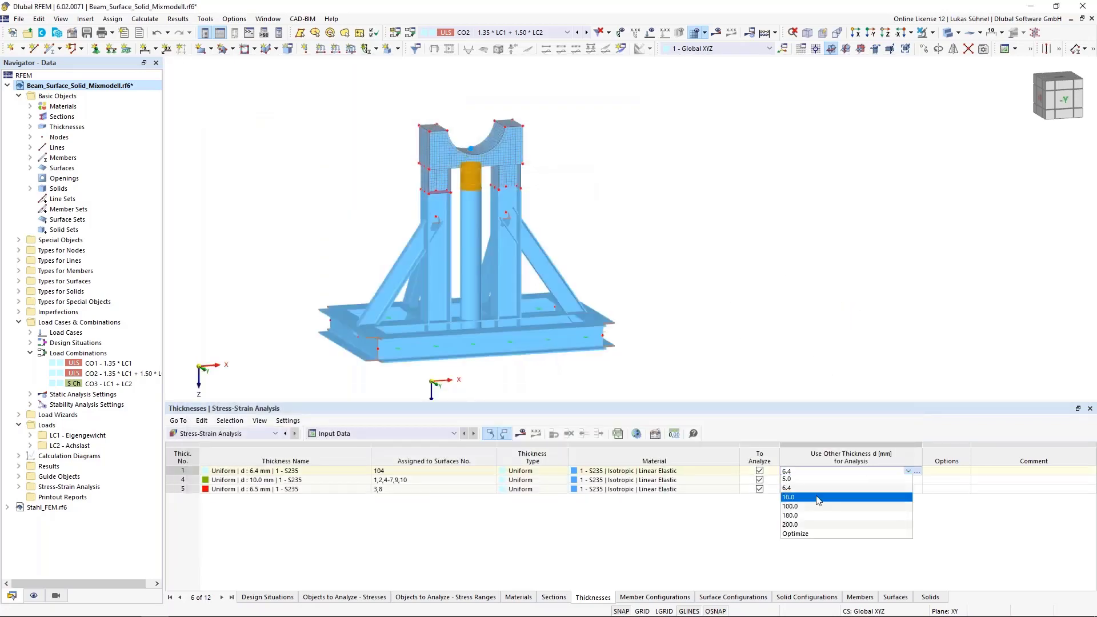
pyautogui.click(800, 535)
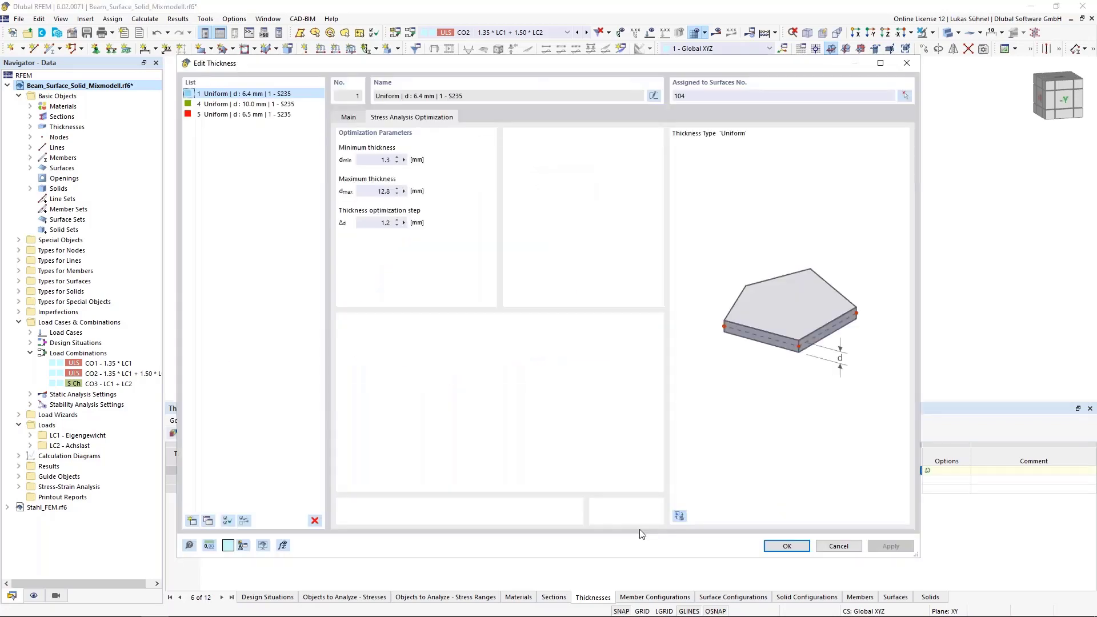
# - Check the minimum thickness, maximum thickness and step parameters of the thickness optimization and close them without changes
pyautogui.doubleClick(374, 161)
pyautogui.press('Tab')
pyautogui.click(362, 223)
pyautogui.doubleClick(361, 222)
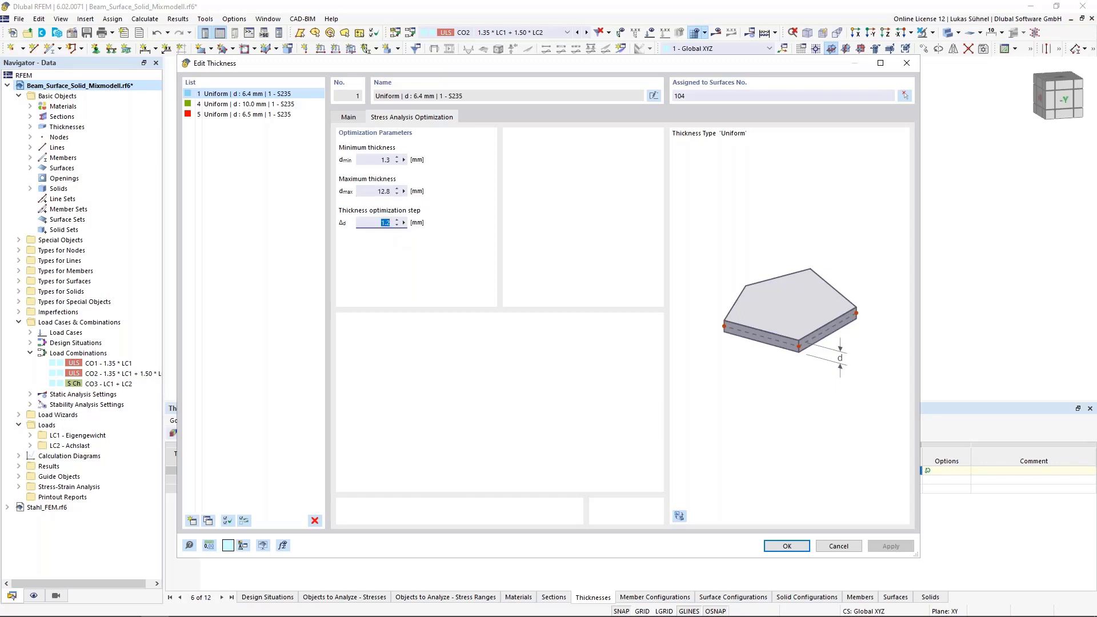
pyautogui.click(839, 544)
# - Replace the Optimize setting of surface 104's thickness with its original thickness for the analysis
pyautogui.click(899, 474)
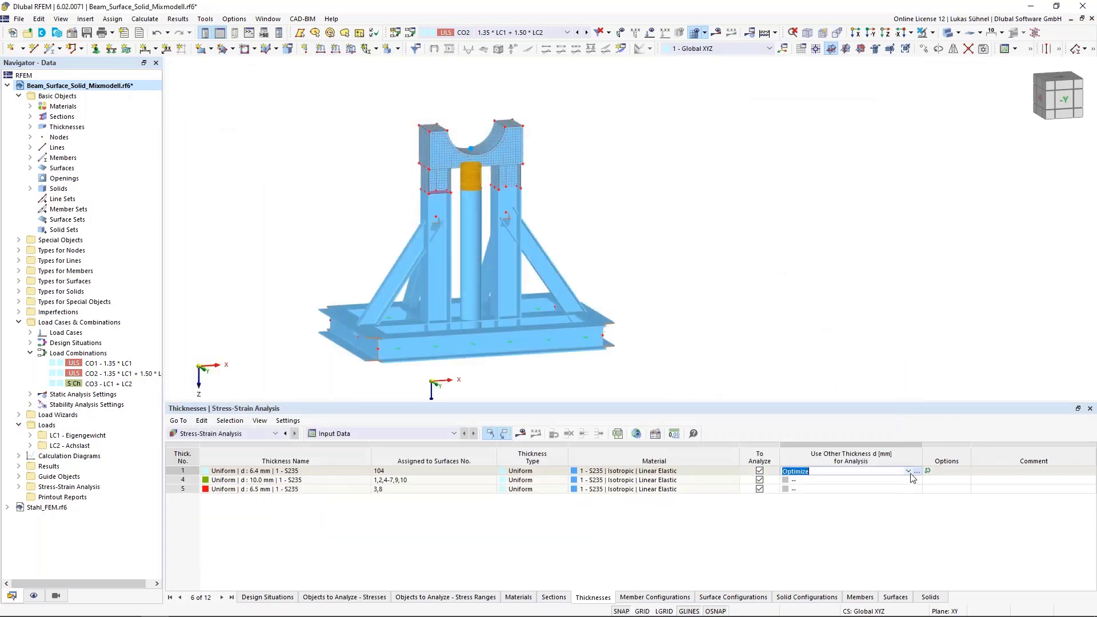
pyautogui.click(909, 471)
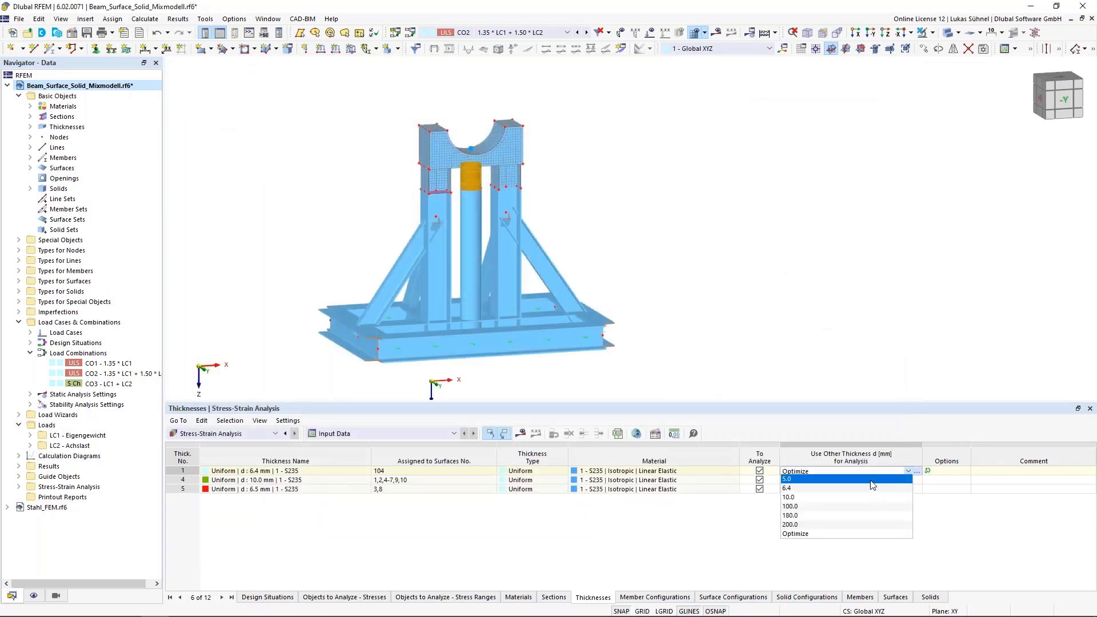
pyautogui.click(814, 481)
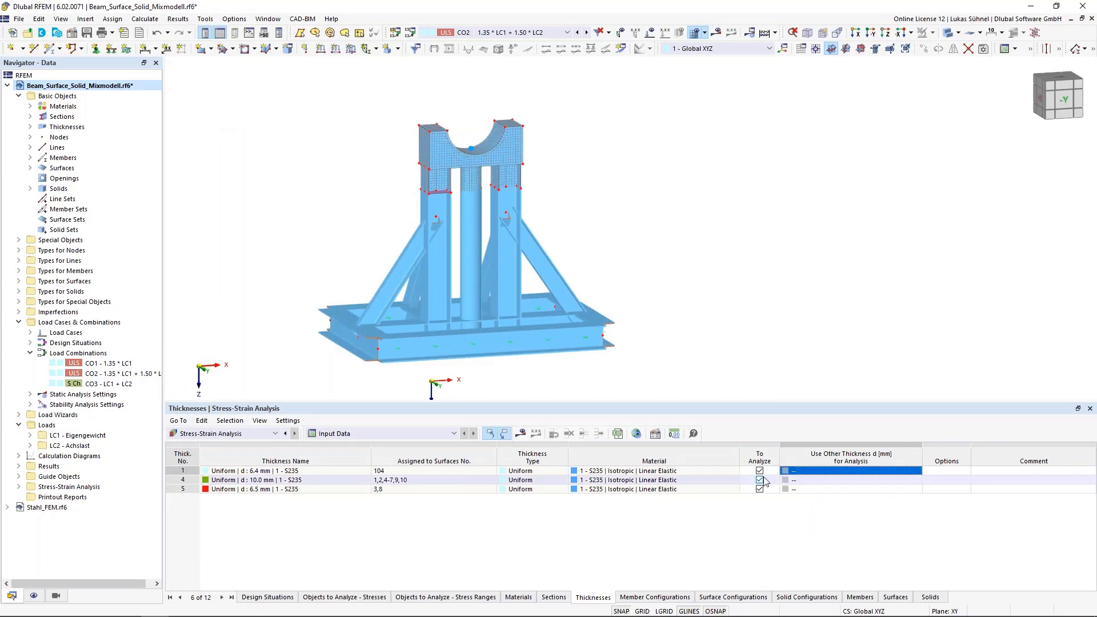
# - Open the Default member configuration and look through its list of stresses to calculate
pyautogui.click(677, 598)
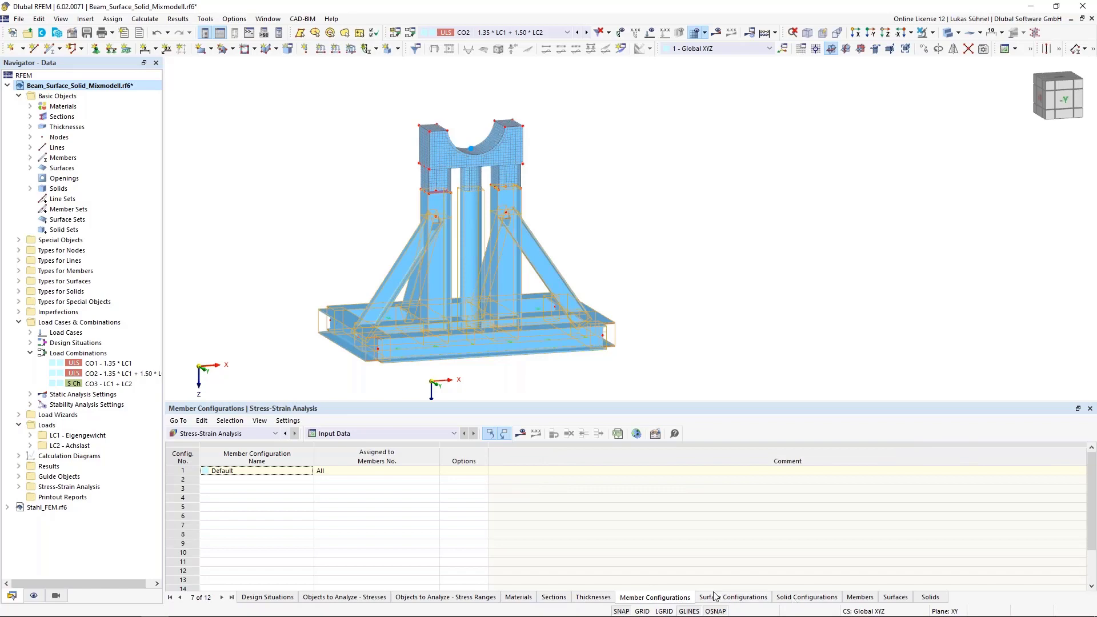
pyautogui.click(183, 471)
pyautogui.doubleClick(184, 473)
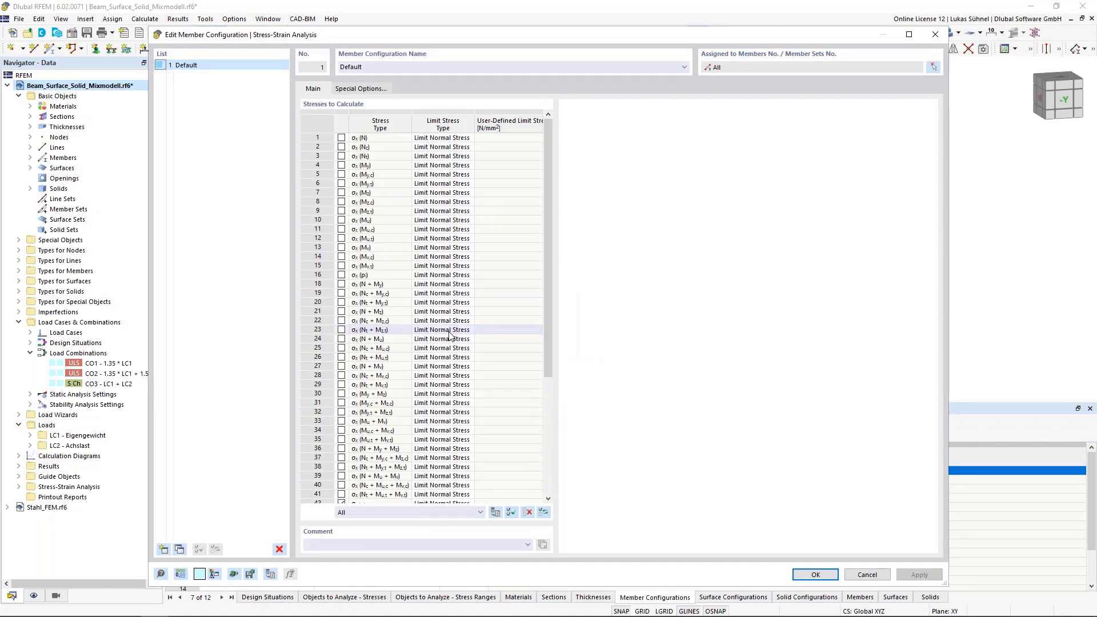
pyautogui.scroll(-6, 449, 334)
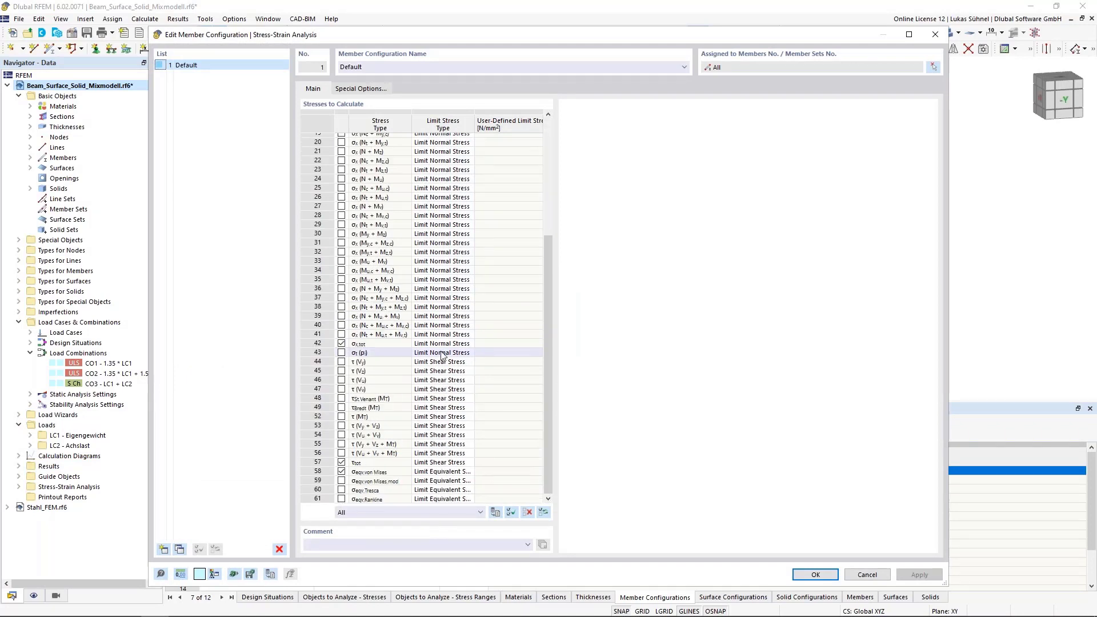
# - Activate all stress types in the Default member configuration and look through the list
pyautogui.click(510, 511)
pyautogui.click(331, 407)
pyautogui.scroll(6, 332, 410)
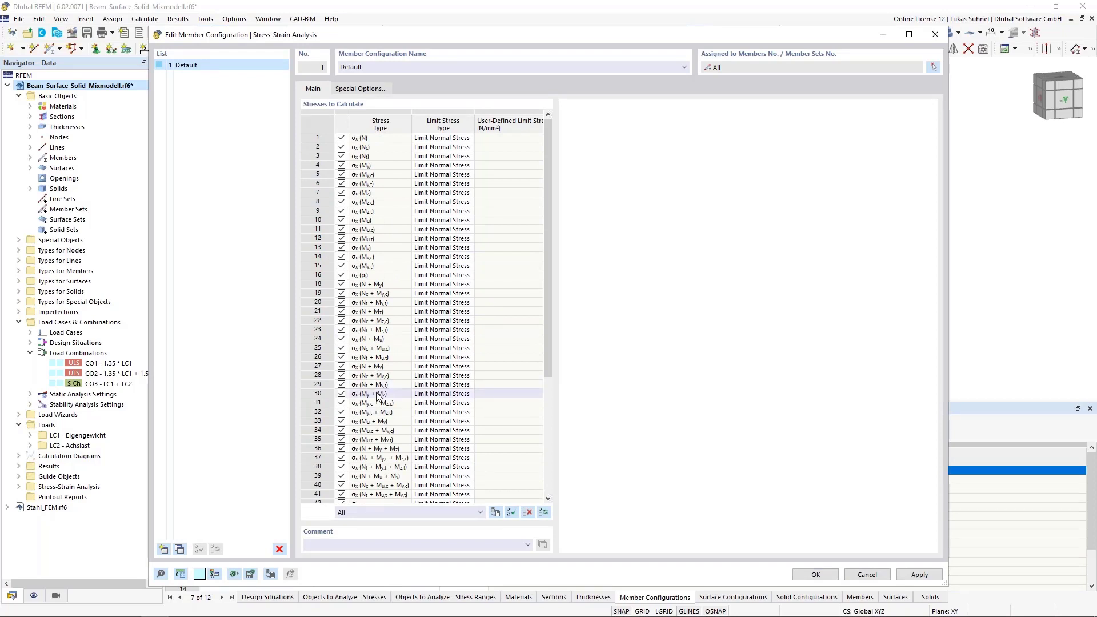
pyautogui.scroll(-6, 377, 395)
# - Deactivate all stress types and activate only σeqv,von Mises, τtot and σx,tot for the members
pyautogui.click(532, 512)
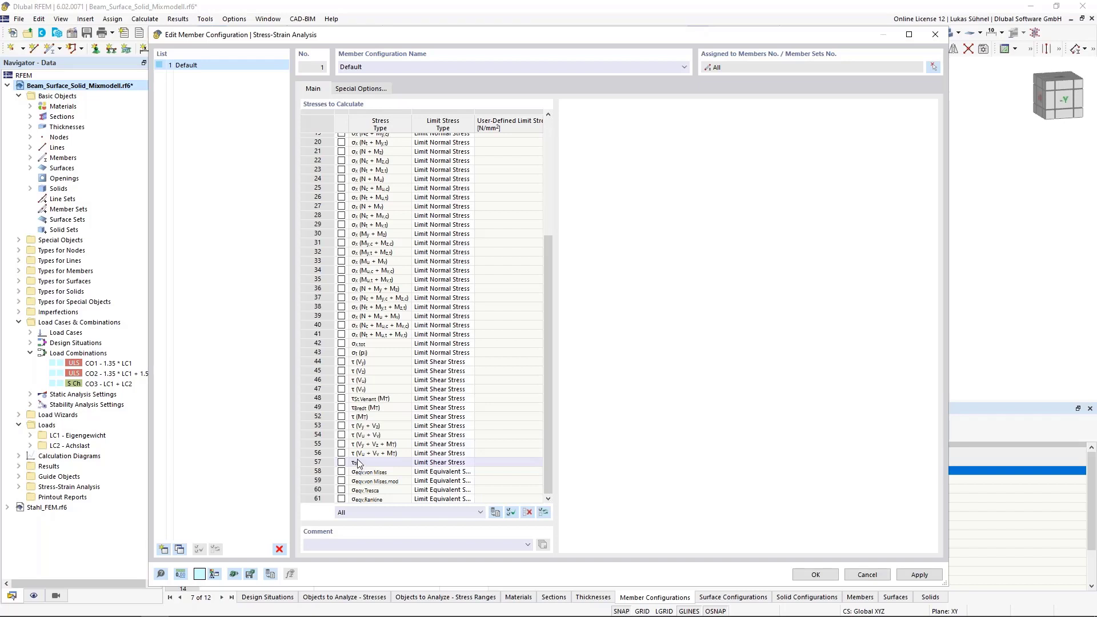
pyautogui.click(341, 472)
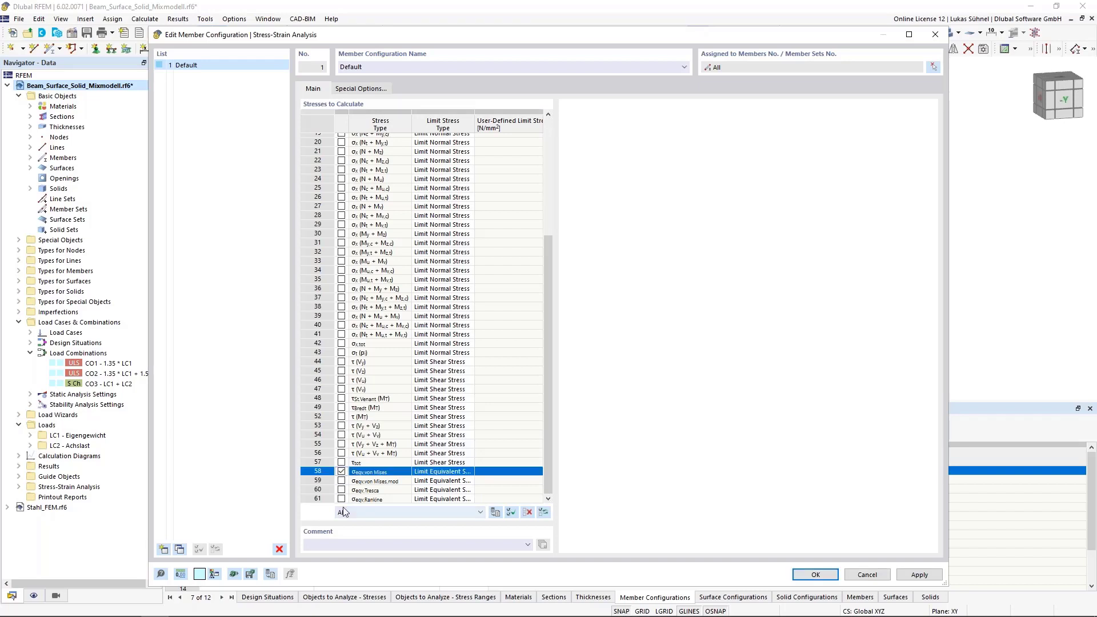
pyautogui.click(341, 463)
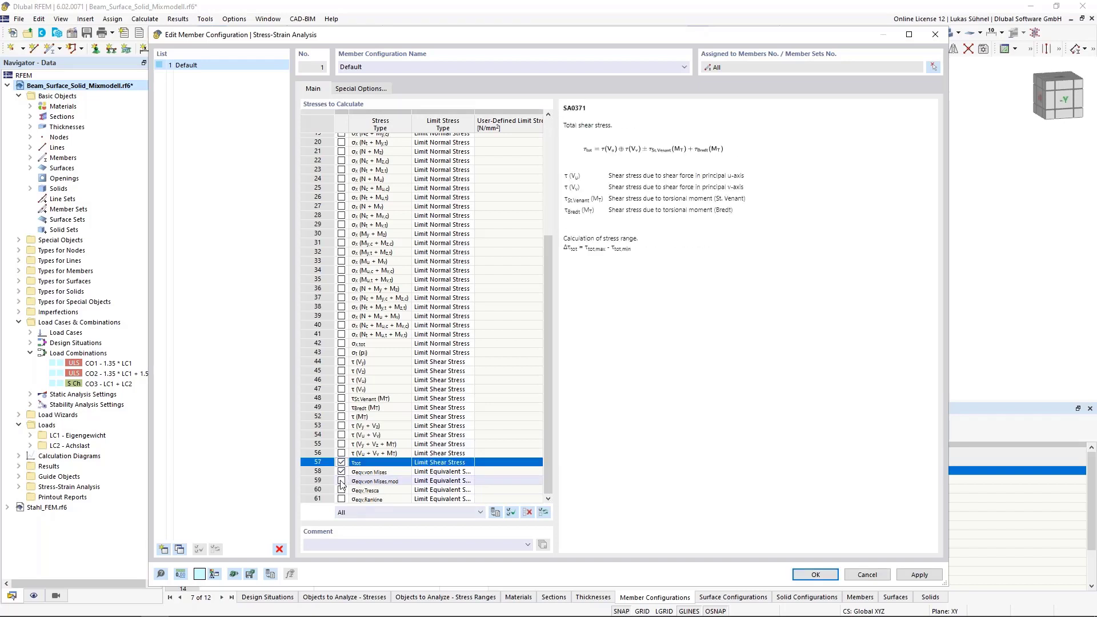
pyautogui.click(341, 344)
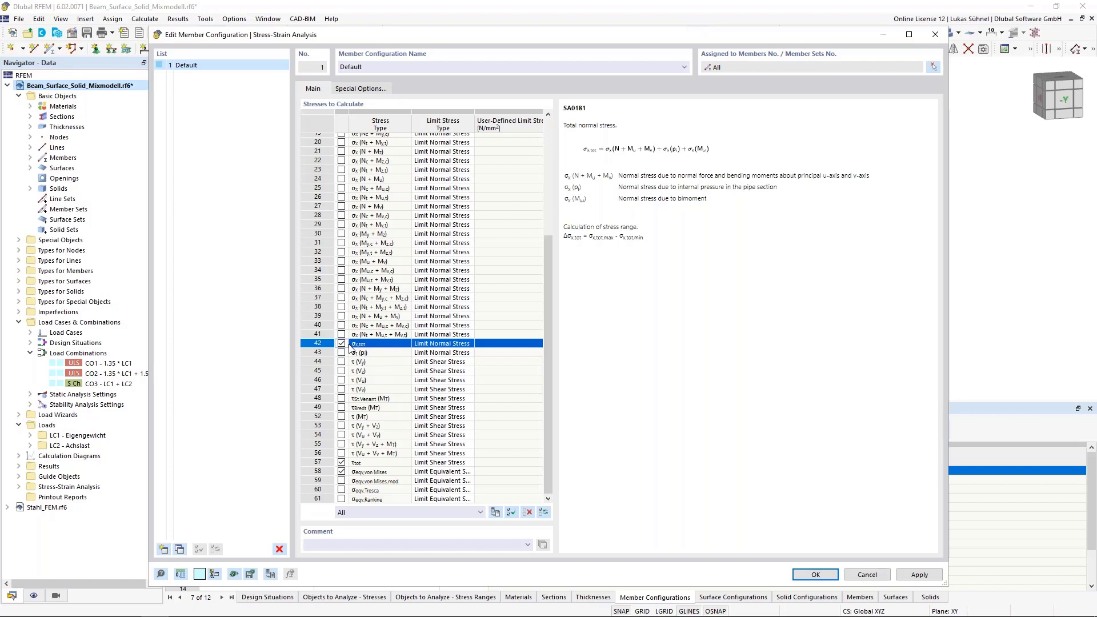
# - Review the limit stress types for σx,tot and try the User type with a user-defined limit stress
pyautogui.click(460, 344)
pyautogui.click(468, 343)
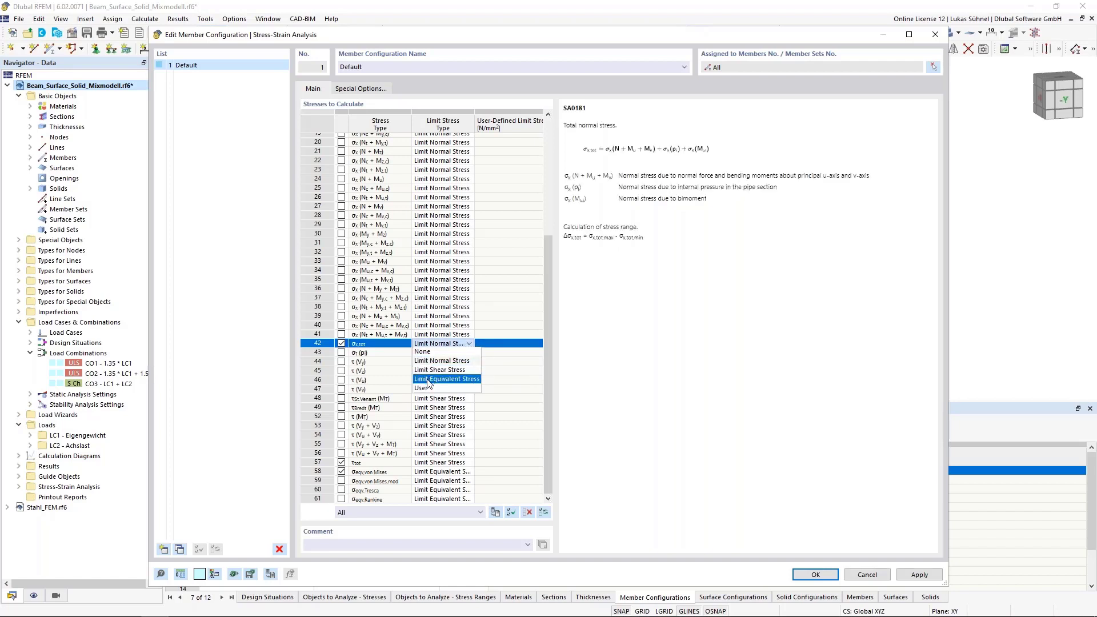
pyautogui.click(468, 342)
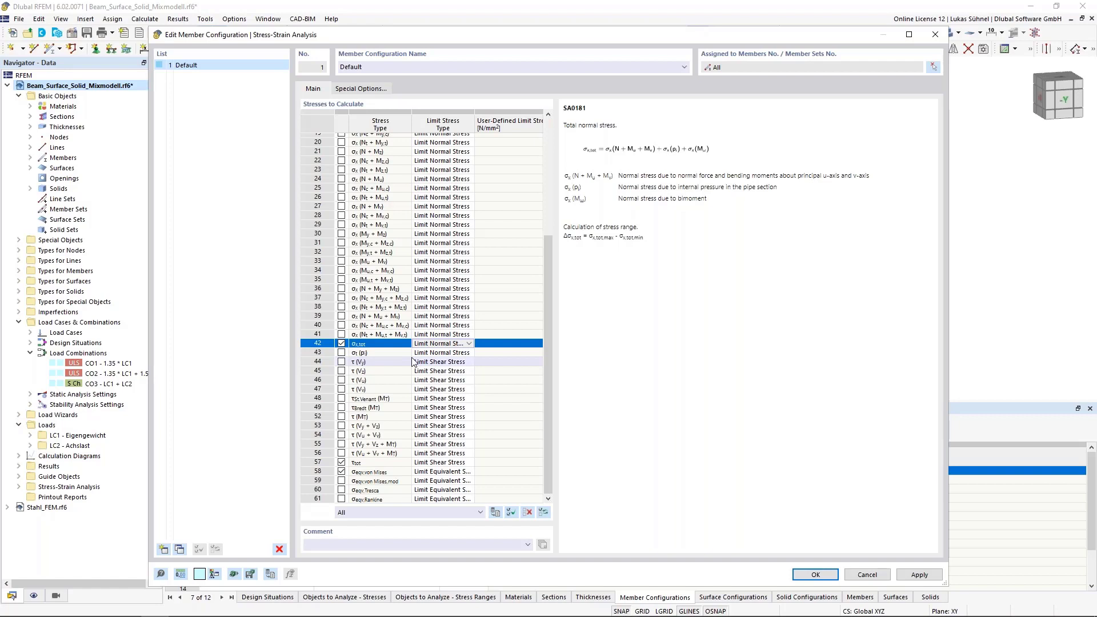
pyautogui.click(469, 343)
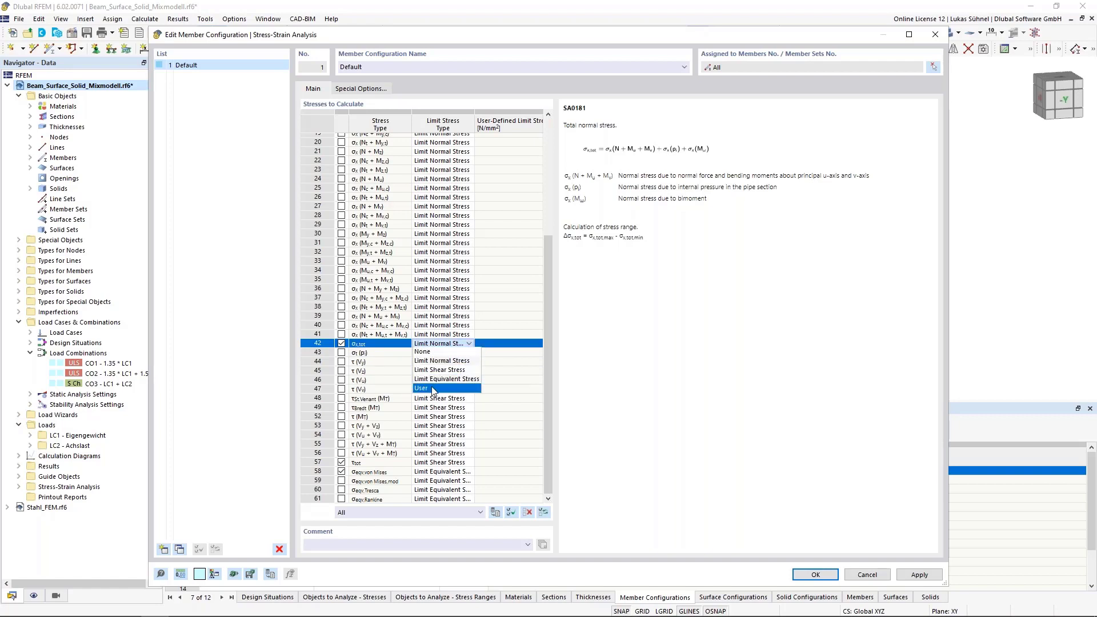
pyautogui.click(433, 389)
pyautogui.click(497, 343)
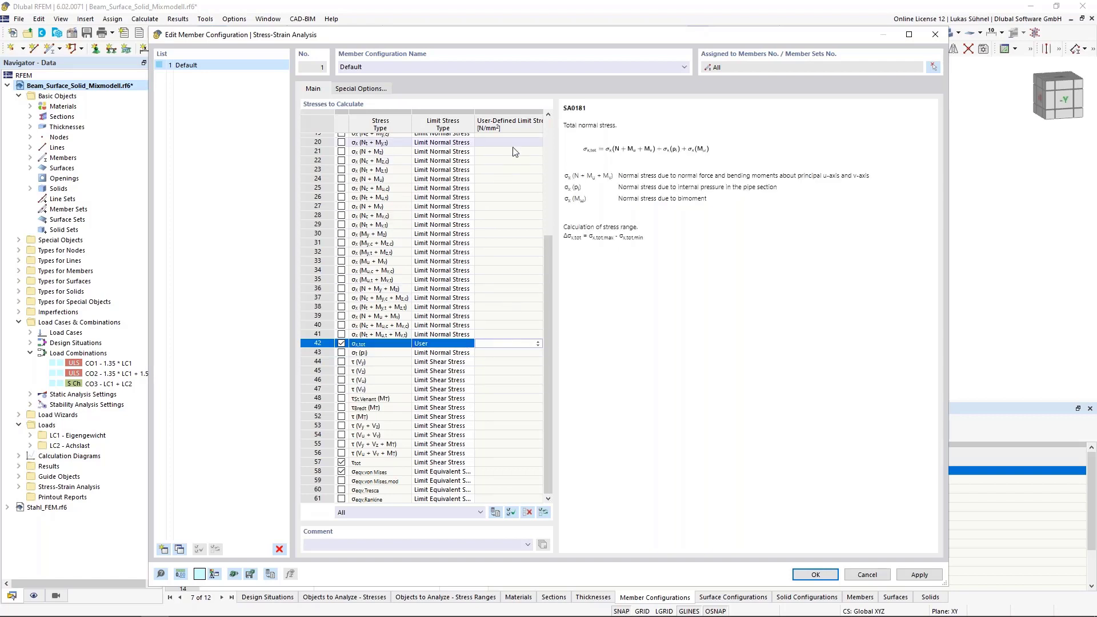
# - Return the limit stress type of σx,tot to Limit Normal Stress and accept the Default member configuration
pyautogui.click(457, 344)
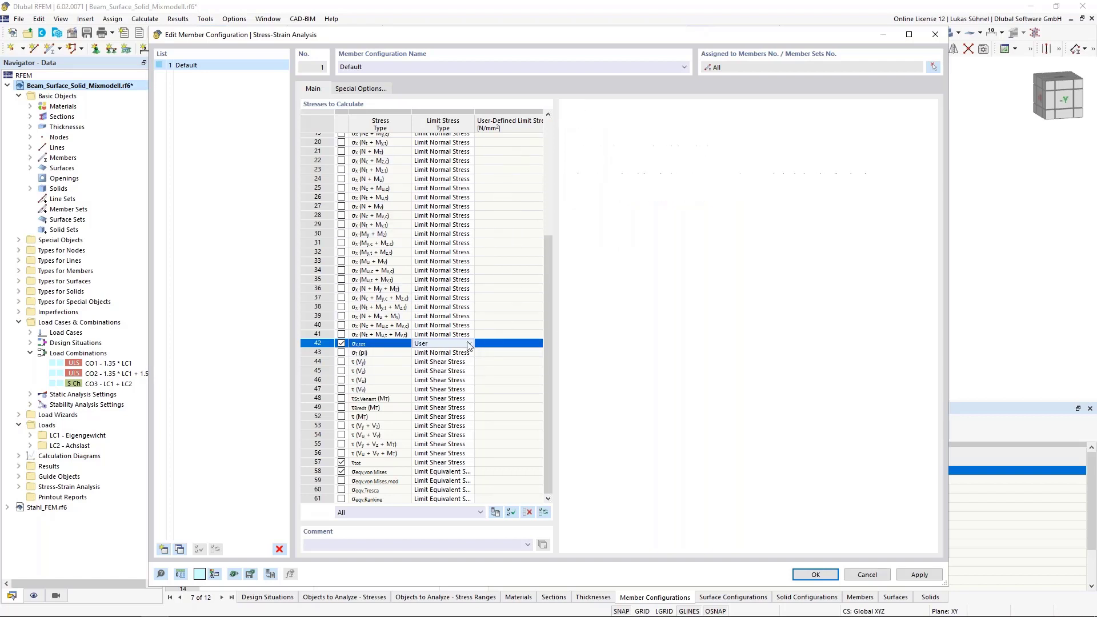
pyautogui.click(467, 343)
pyautogui.click(442, 360)
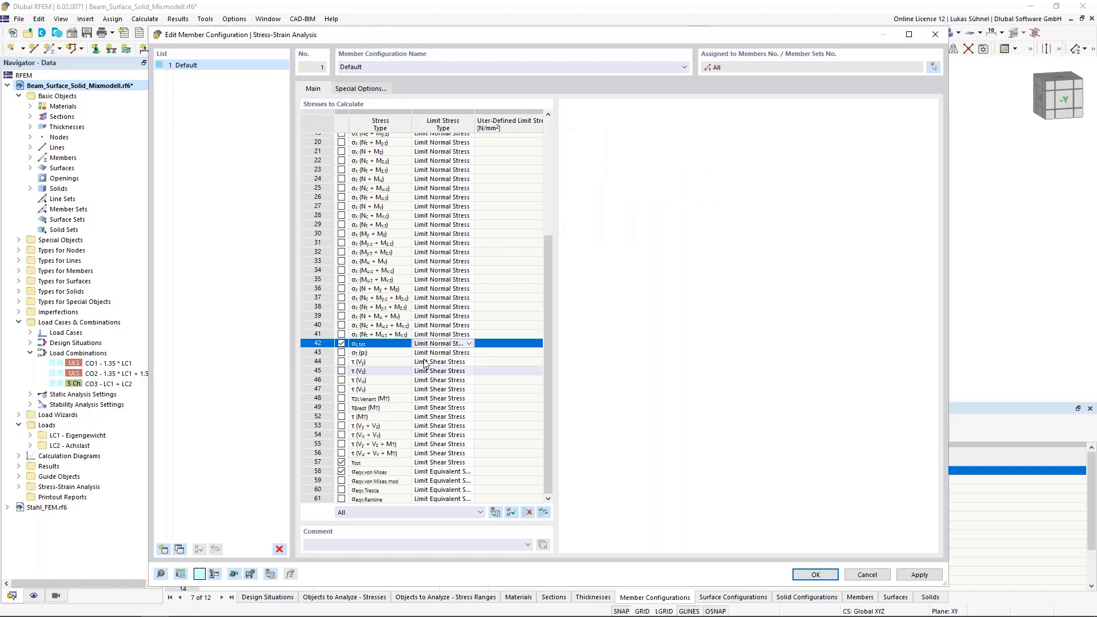
pyautogui.click(826, 579)
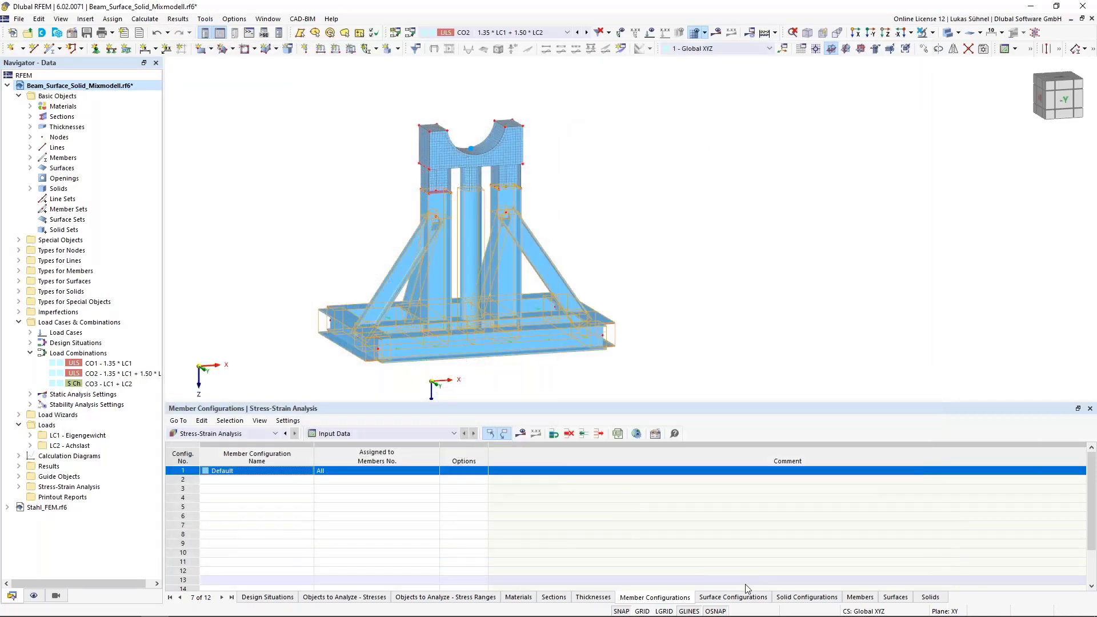
# - Activate only τmax and σeqv,max,von Mises in the Default surface configuration
pyautogui.click(734, 597)
pyautogui.doubleClick(178, 476)
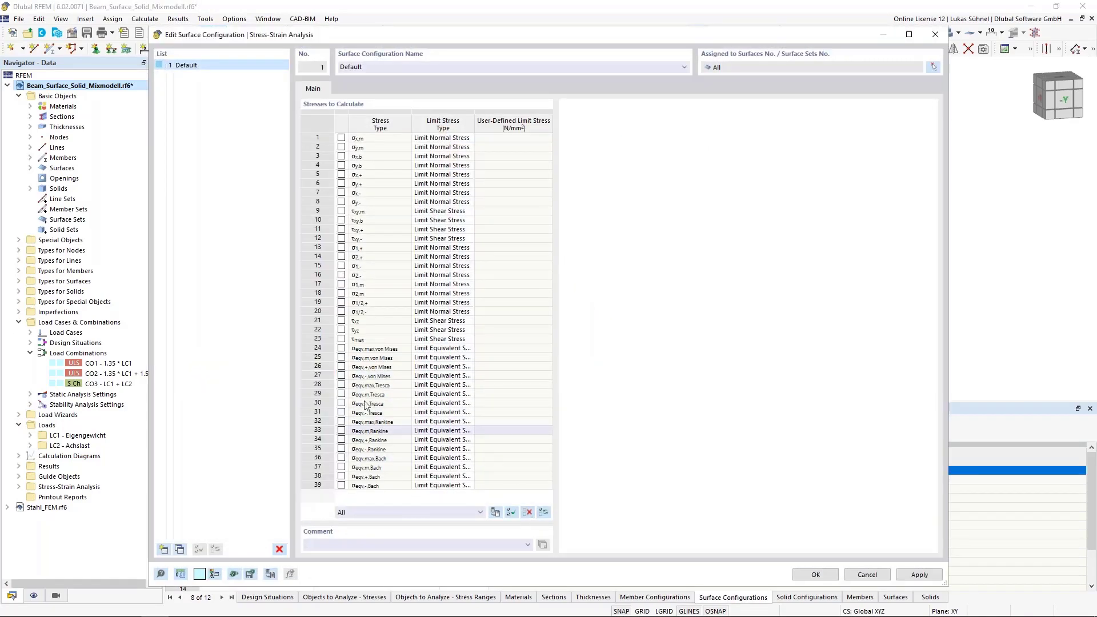
pyautogui.click(341, 348)
pyautogui.click(341, 339)
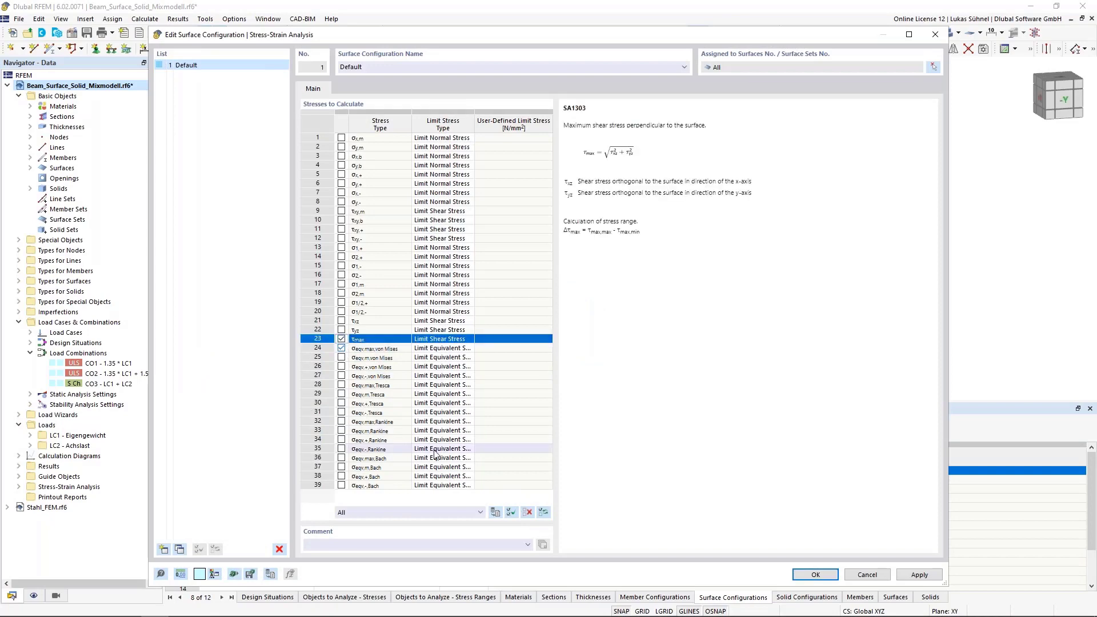
pyautogui.click(816, 575)
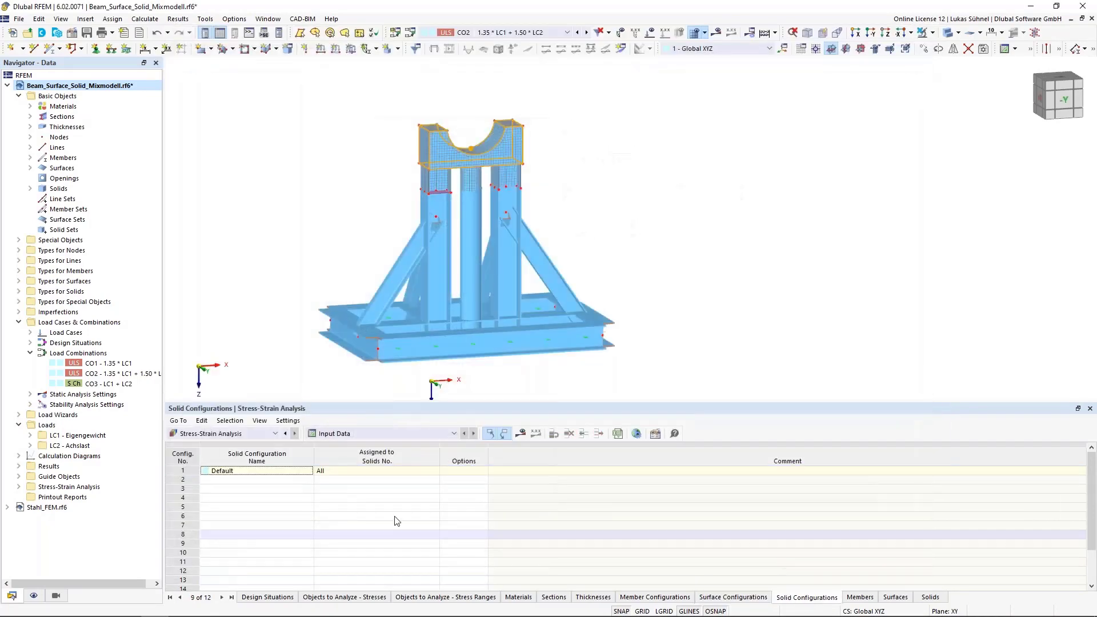
# - Deactivate all stress types in the Default solid configuration and activate only σeqv,von Mises
pyautogui.doubleClick(178, 472)
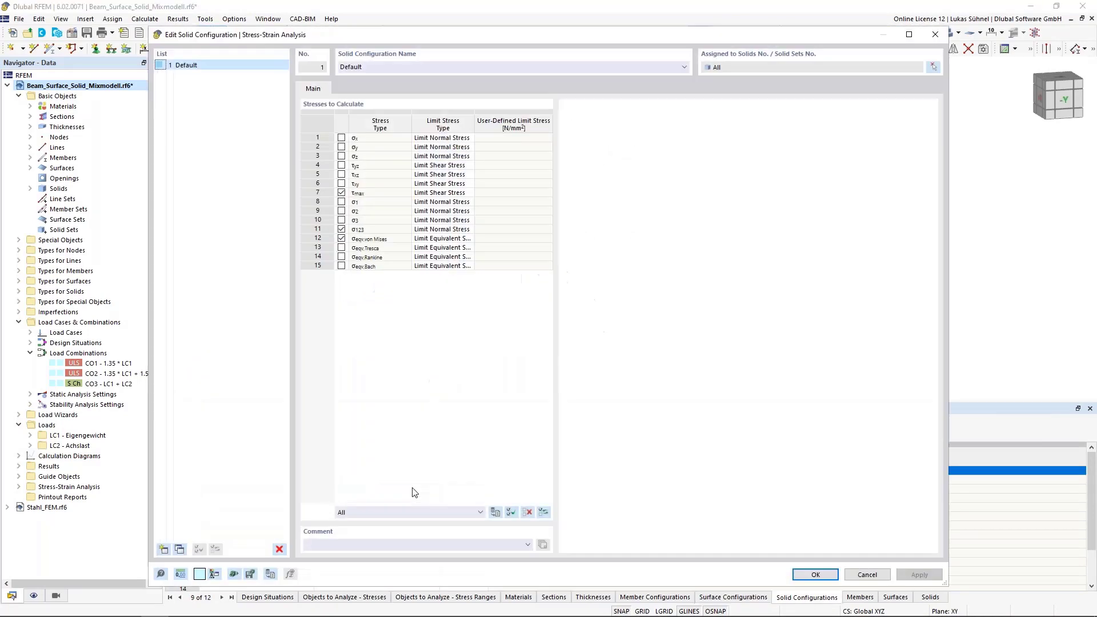
pyautogui.click(528, 514)
pyautogui.click(341, 238)
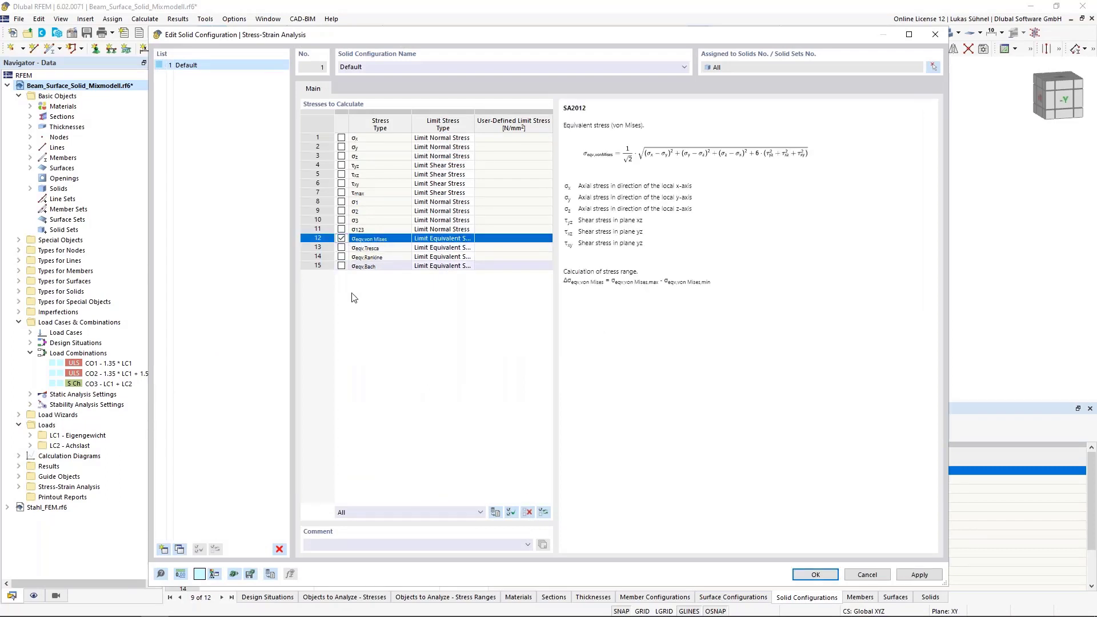
# - Set the limit stress type of σeqv,von Mises to User with 235 N/mm² and accept the solid configuration
pyautogui.click(467, 239)
pyautogui.click(469, 239)
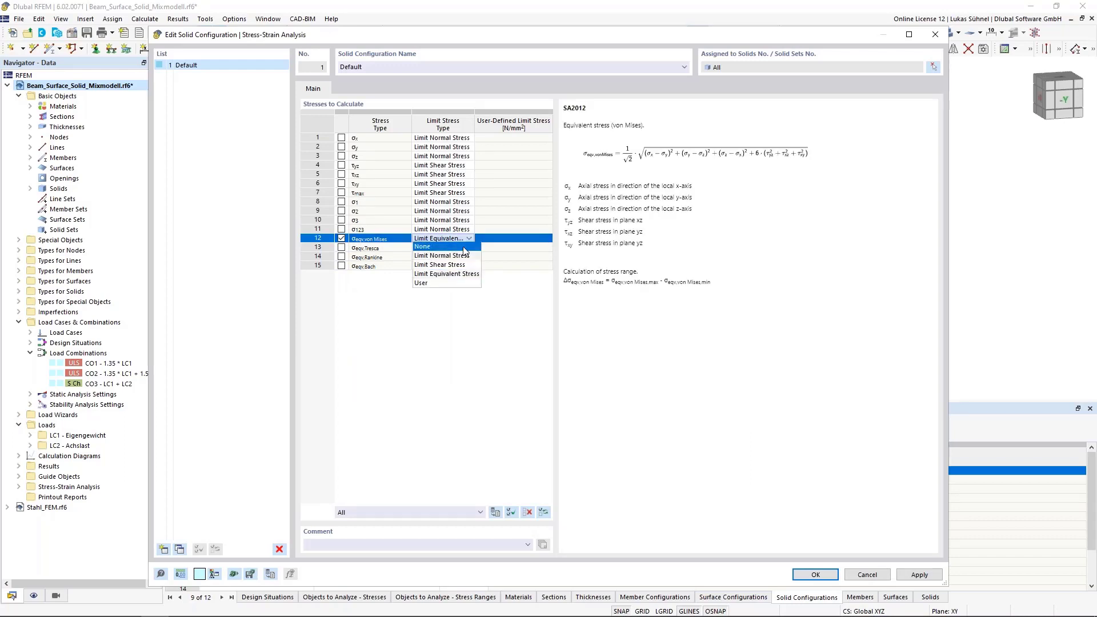
pyautogui.click(422, 283)
pyautogui.click(496, 239)
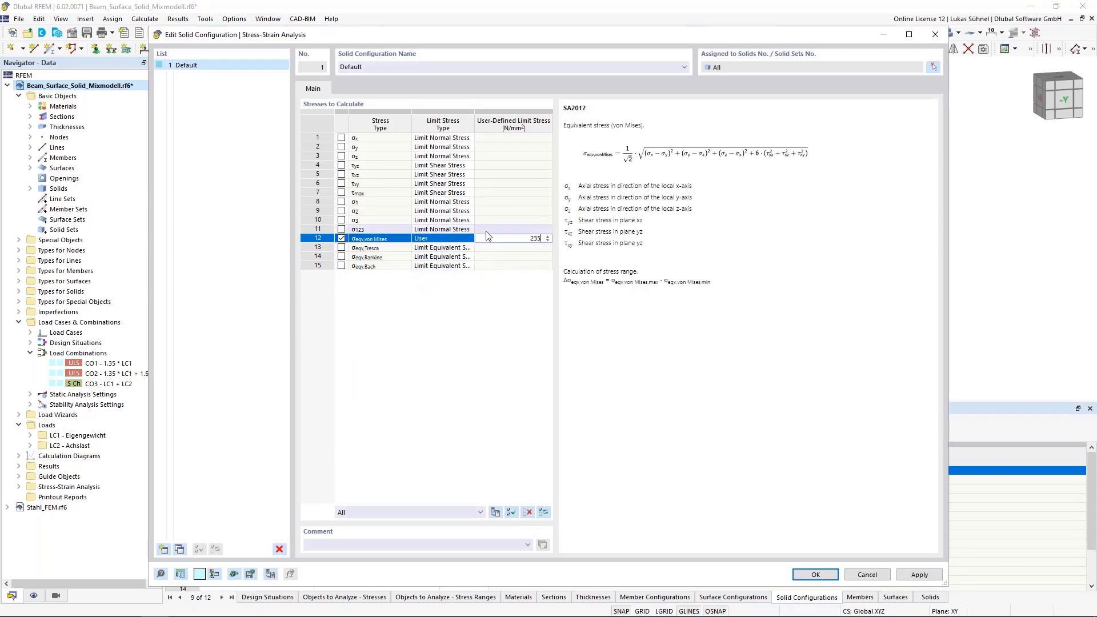
pyautogui.click(487, 231)
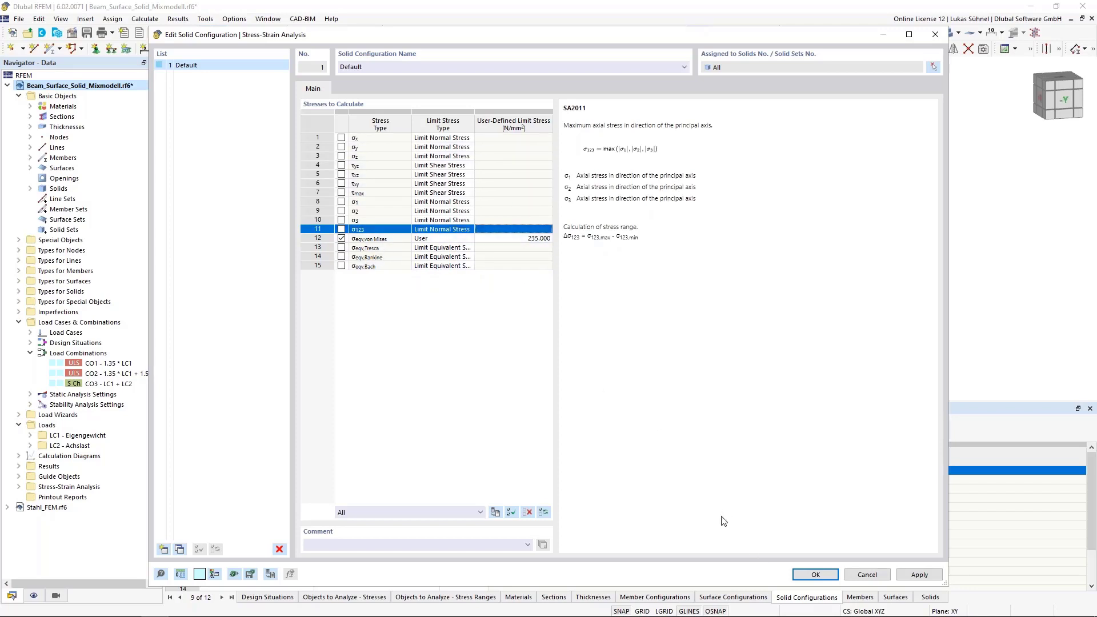
pyautogui.click(817, 574)
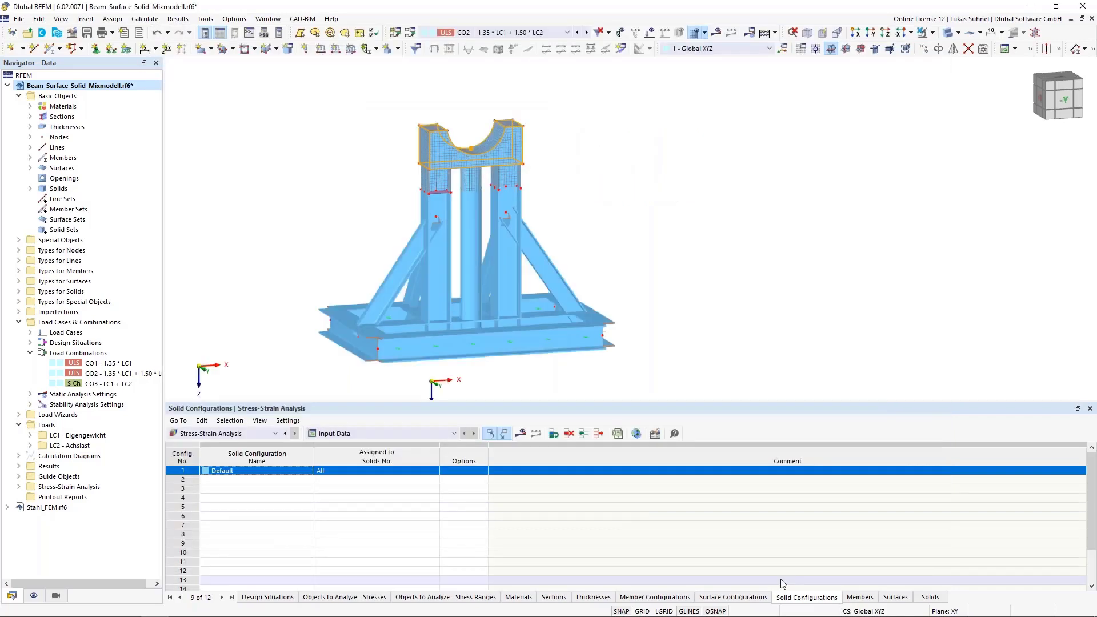
# - Check the configurations available for member 20 in its Stress-Strain Analysis settings and close the member without changes
pyautogui.click(860, 597)
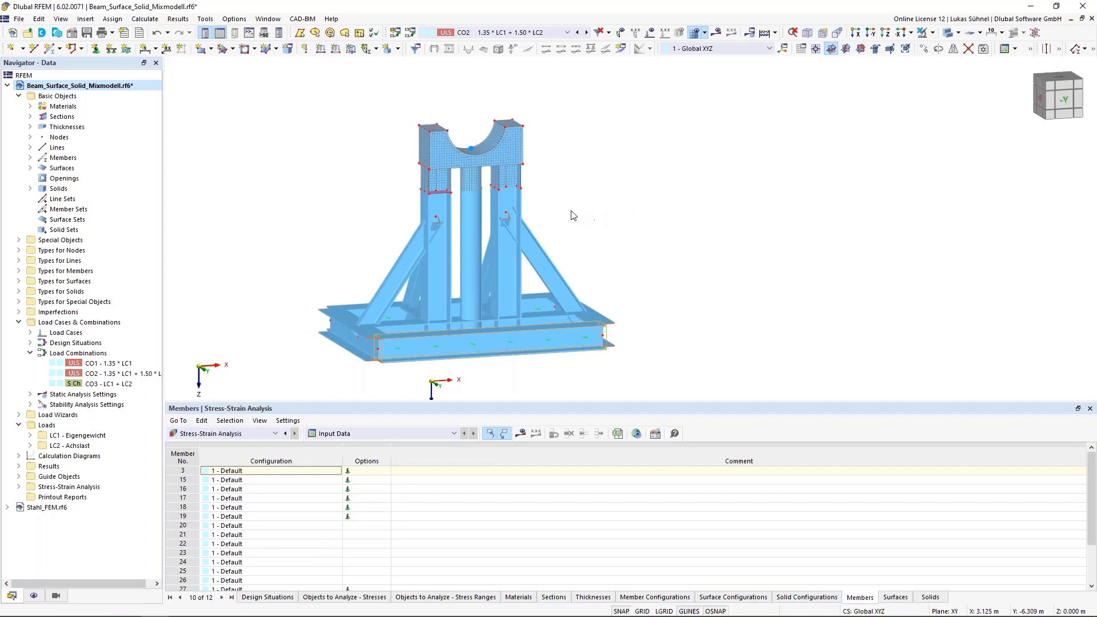
pyautogui.doubleClick(546, 266)
pyautogui.click(364, 129)
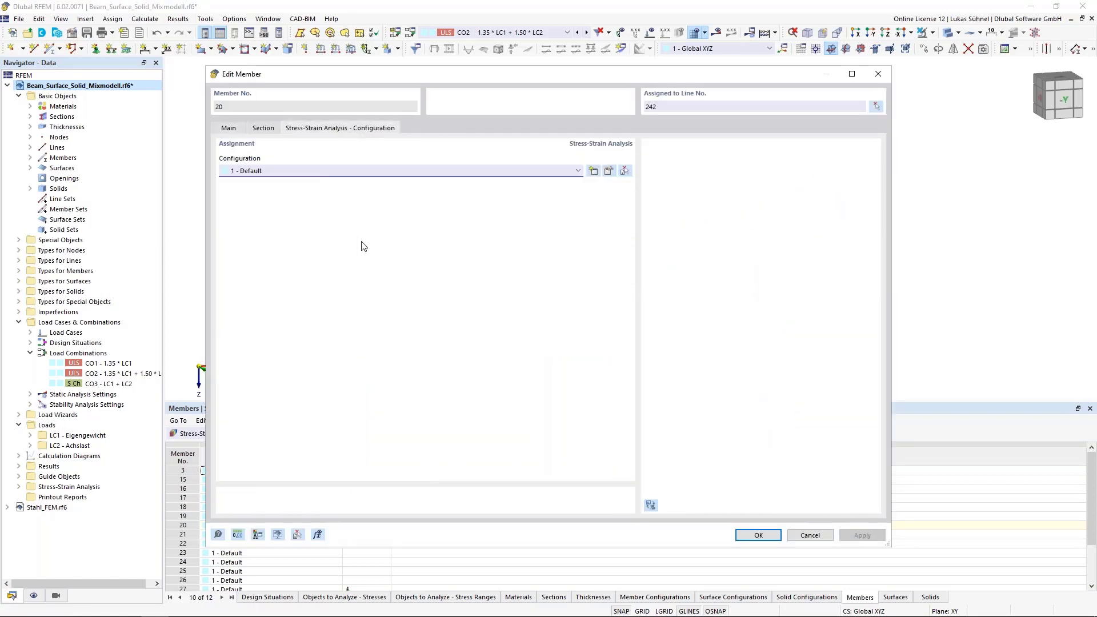
pyautogui.click(330, 170)
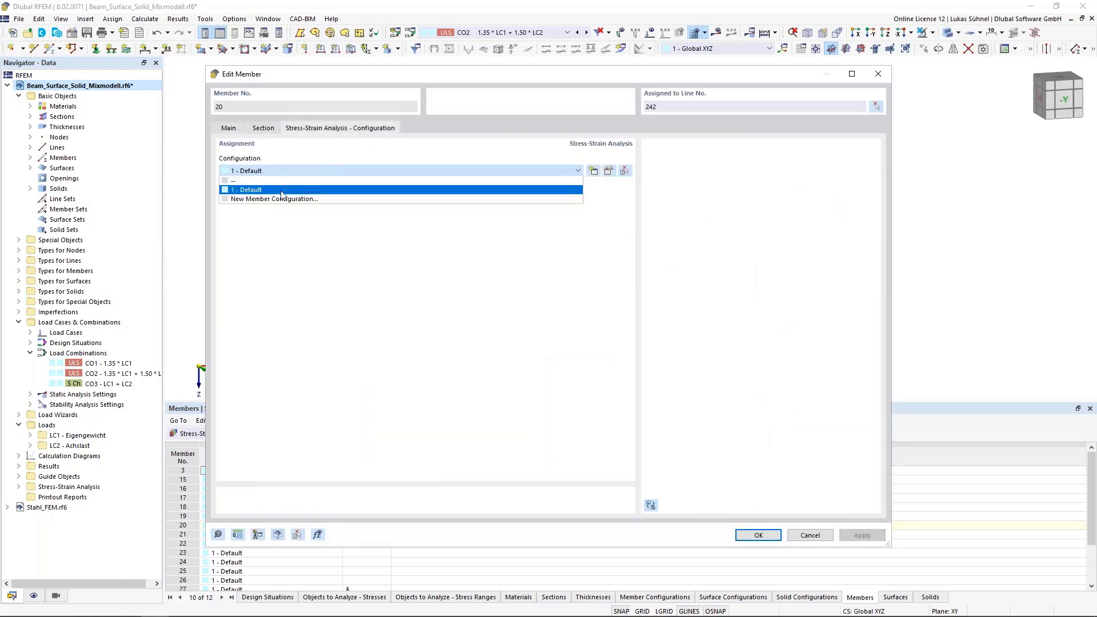
pyautogui.click(286, 262)
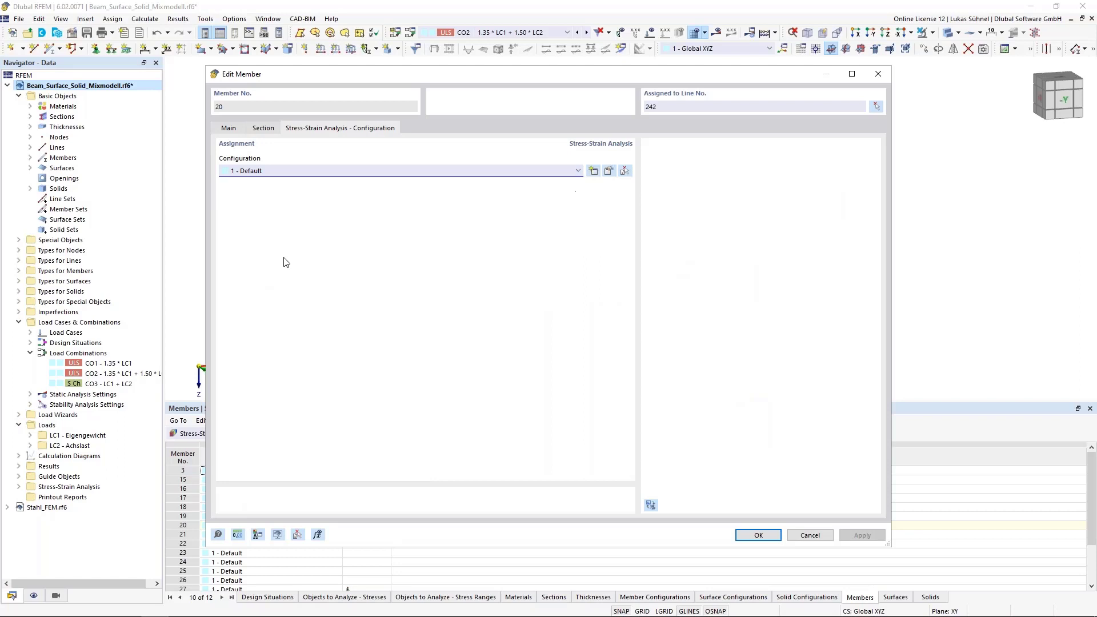
pyautogui.click(801, 533)
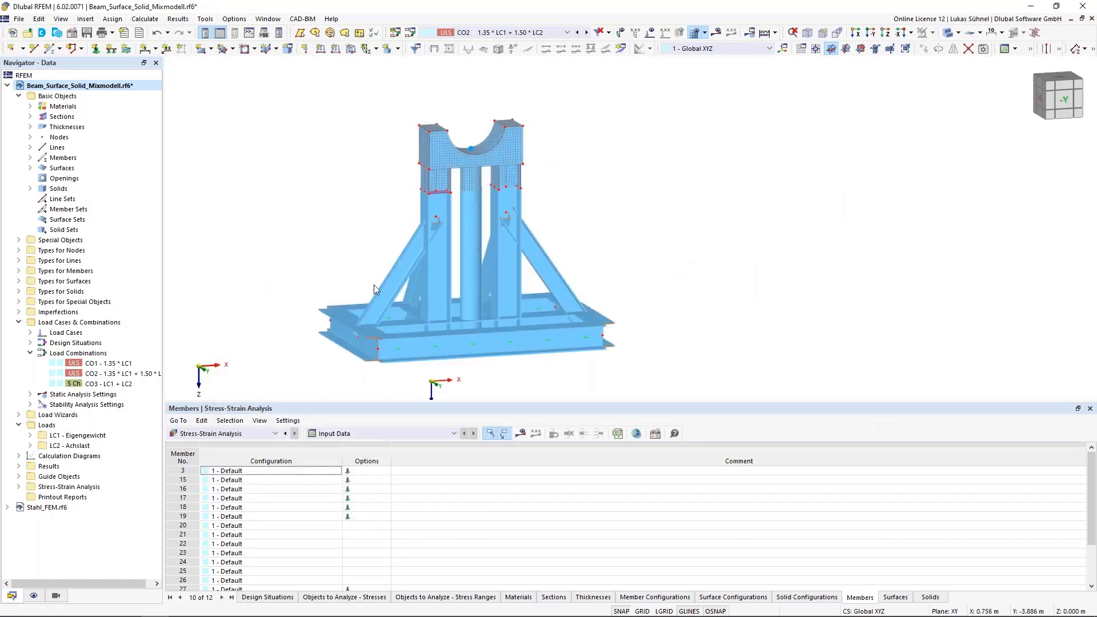
# - Start the Stress-Strain Analysis calculation to show its results
pyautogui.scroll(-2, 374, 285)
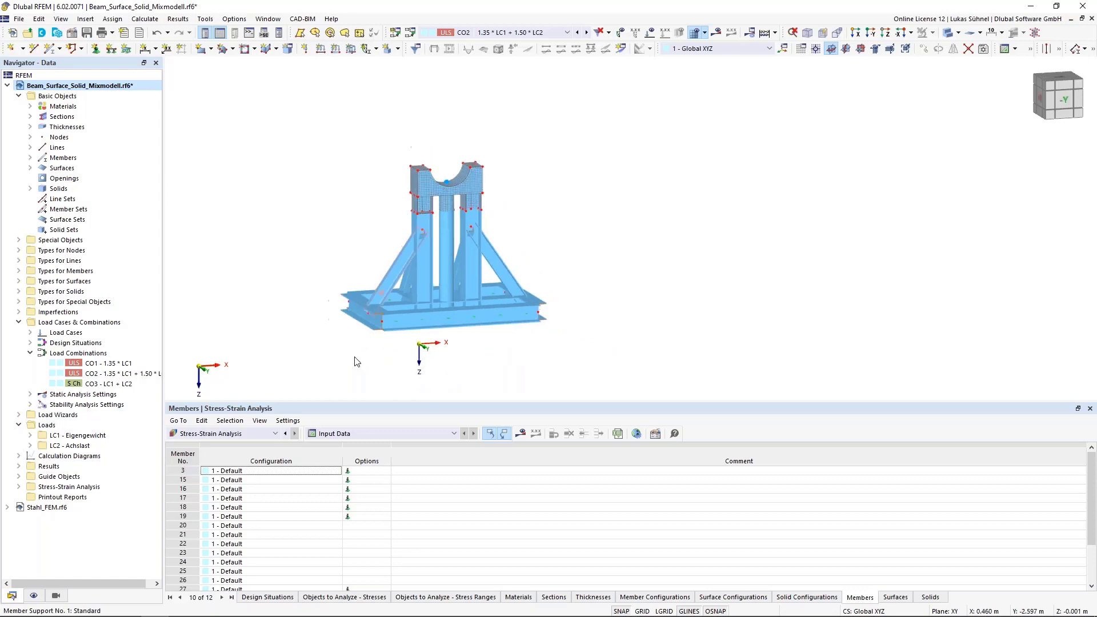
pyautogui.click(524, 437)
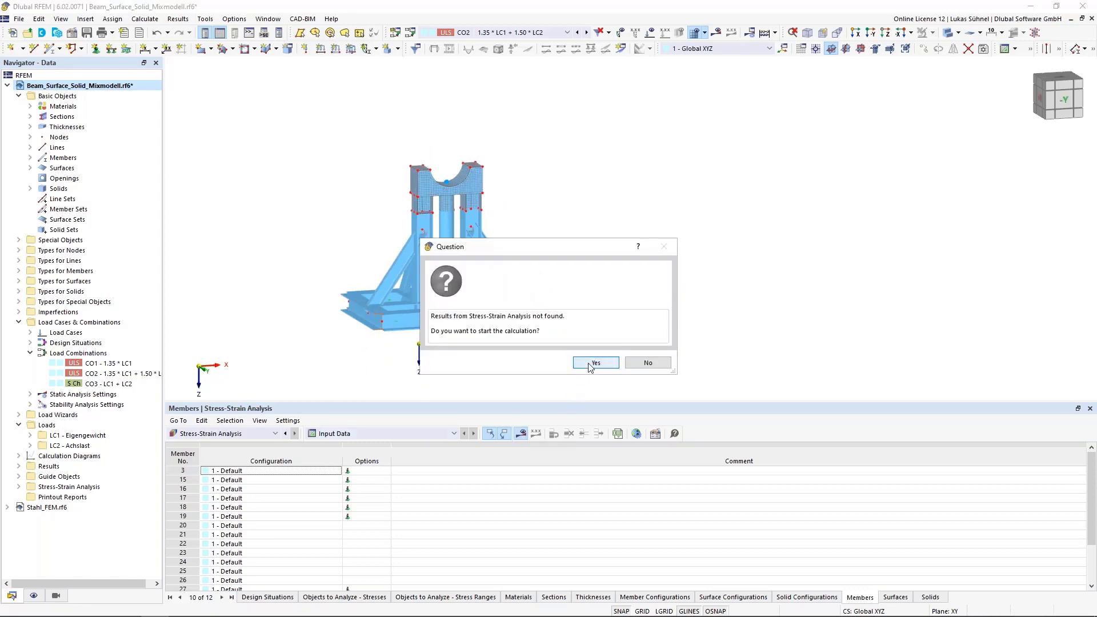
pyautogui.click(594, 363)
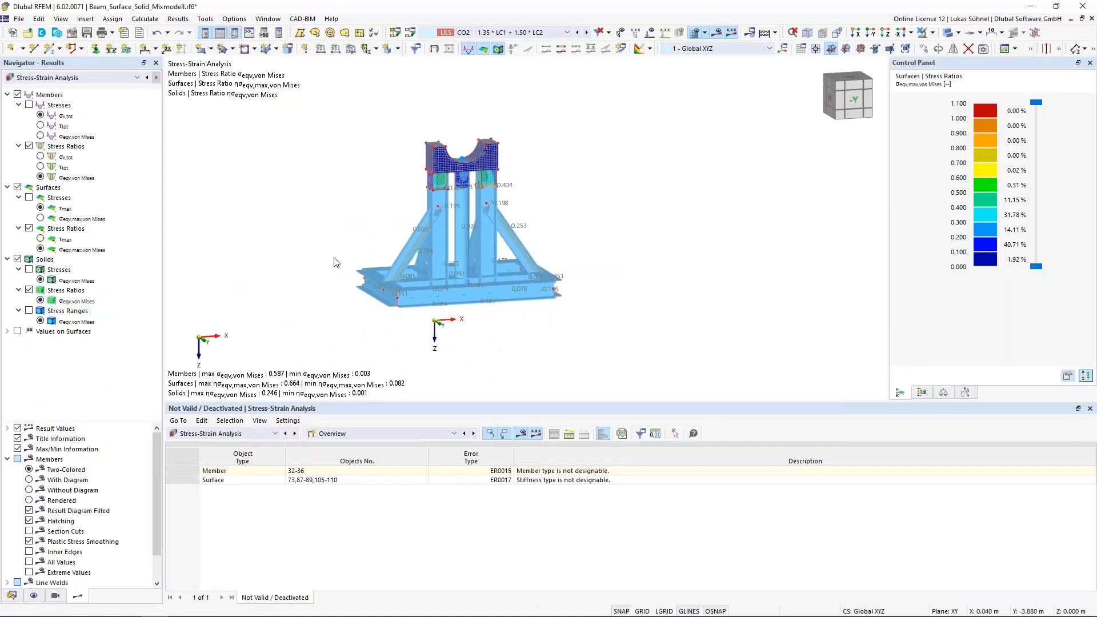
# - Display the members without solid rendering so their result diagrams show, and enlarge the results table area
pyautogui.click(946, 33)
pyautogui.click(947, 33)
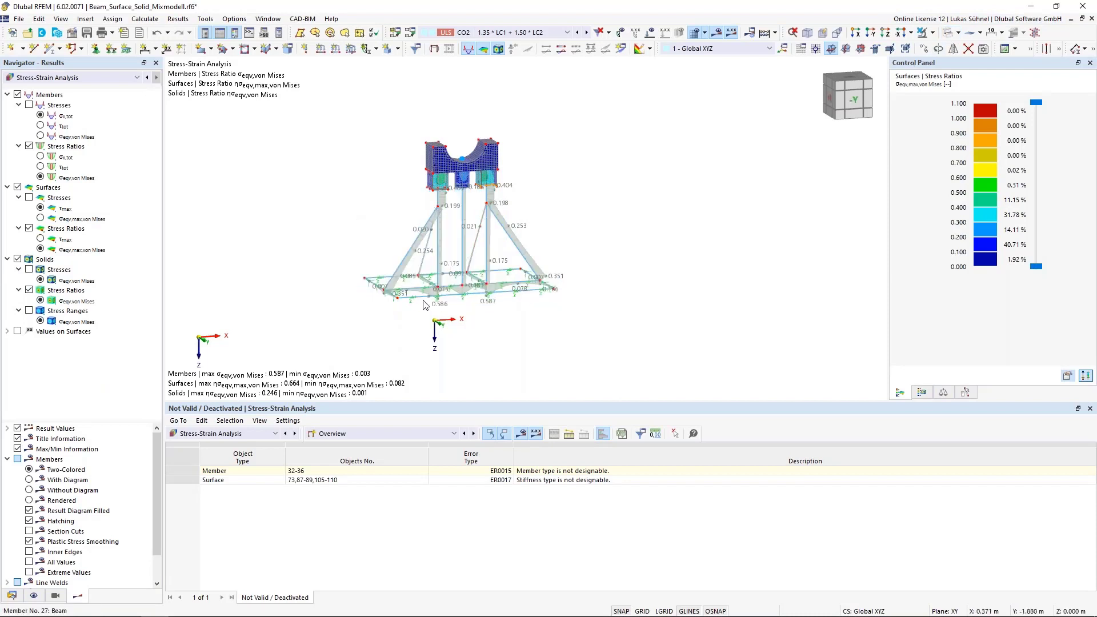
pyautogui.moveTo(403, 407); pyautogui.dragTo(366, 349)
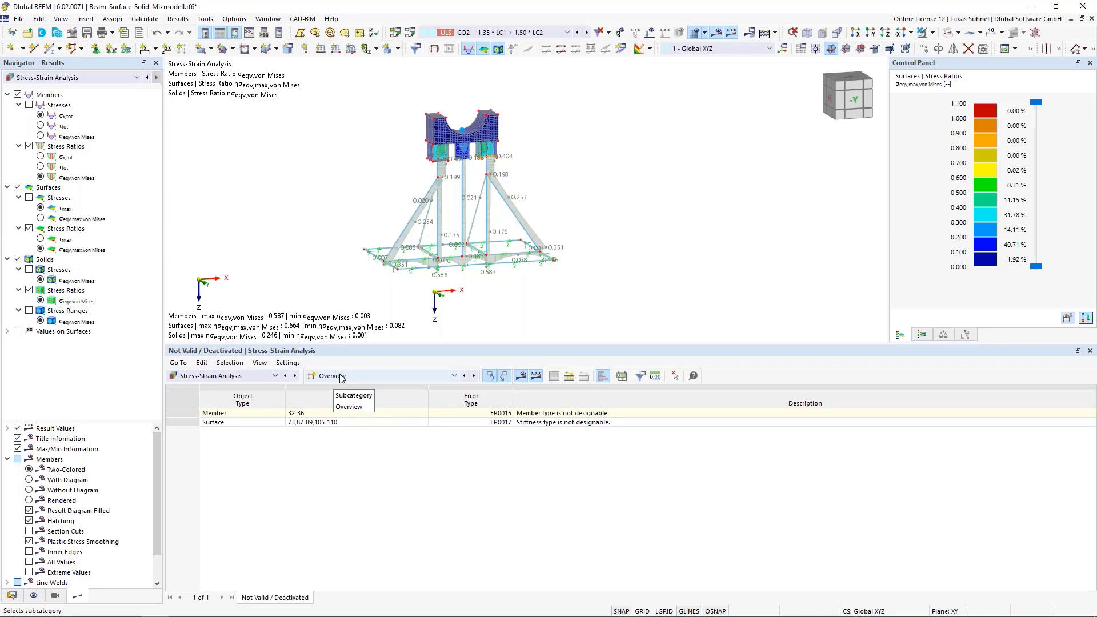
# - Review the result categories and examine the Overview entries for the non-designable members and surfaces
pyautogui.click(342, 376)
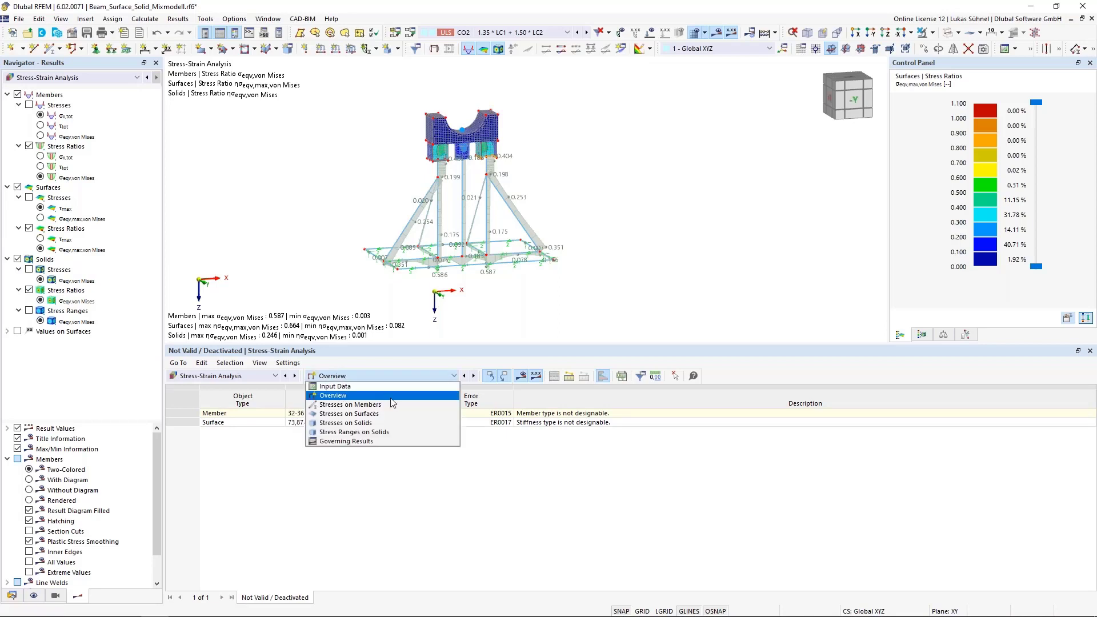
pyautogui.click(349, 396)
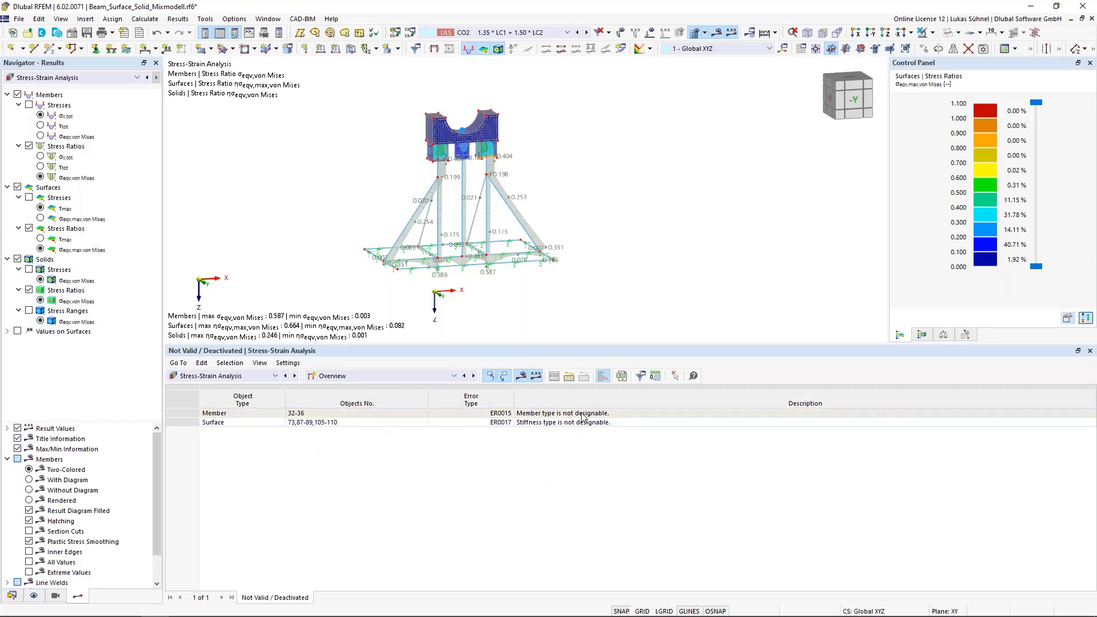
pyautogui.click(534, 414)
pyautogui.click(541, 423)
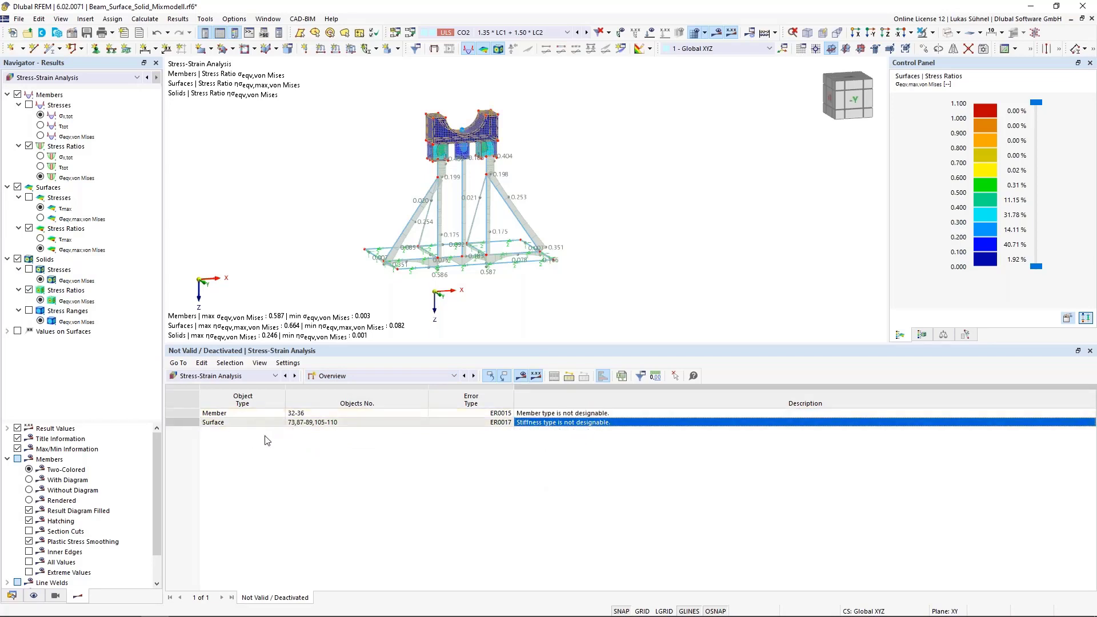
pyautogui.click(273, 414)
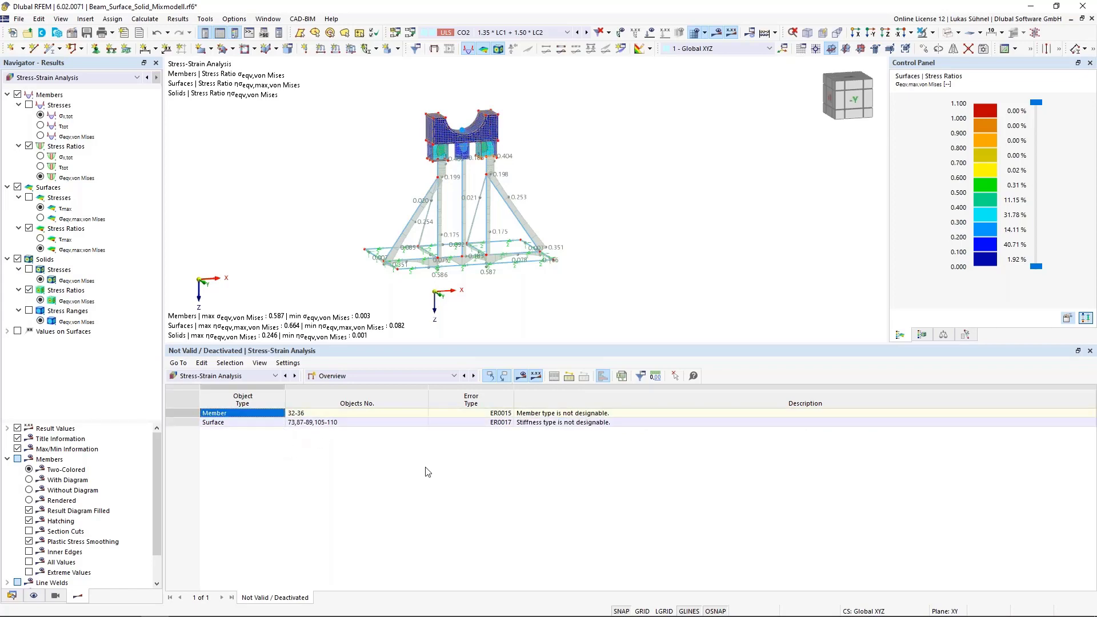
# - Inspect rigid member 33 below the surface column and locate non-designable members 32-36 in the model
pyautogui.scroll(4, 544, 145)
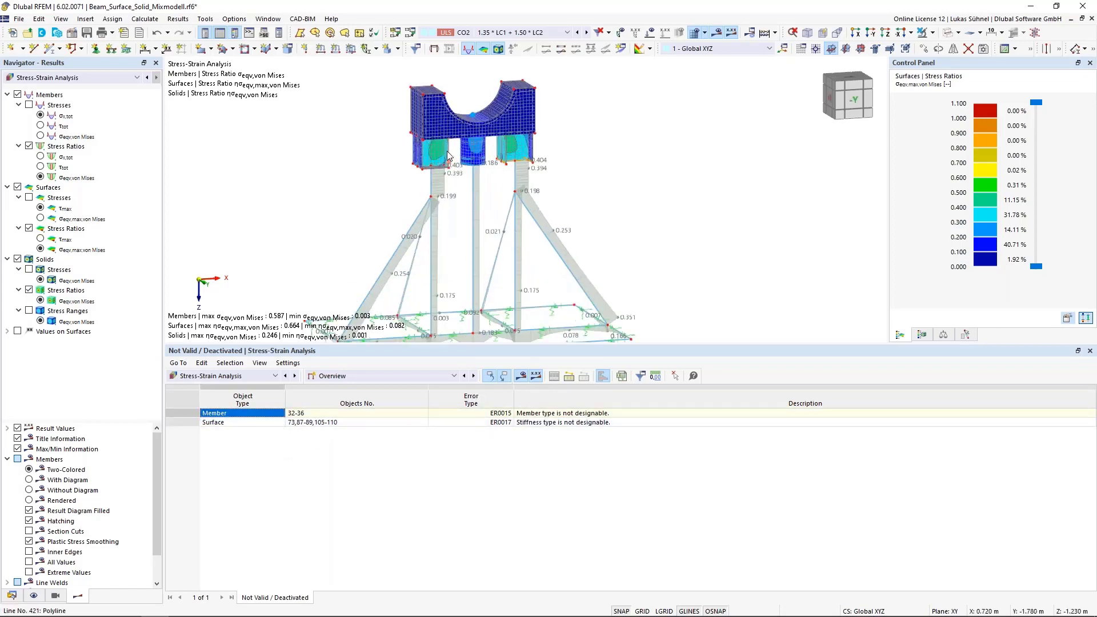
pyautogui.scroll(6, 544, 146)
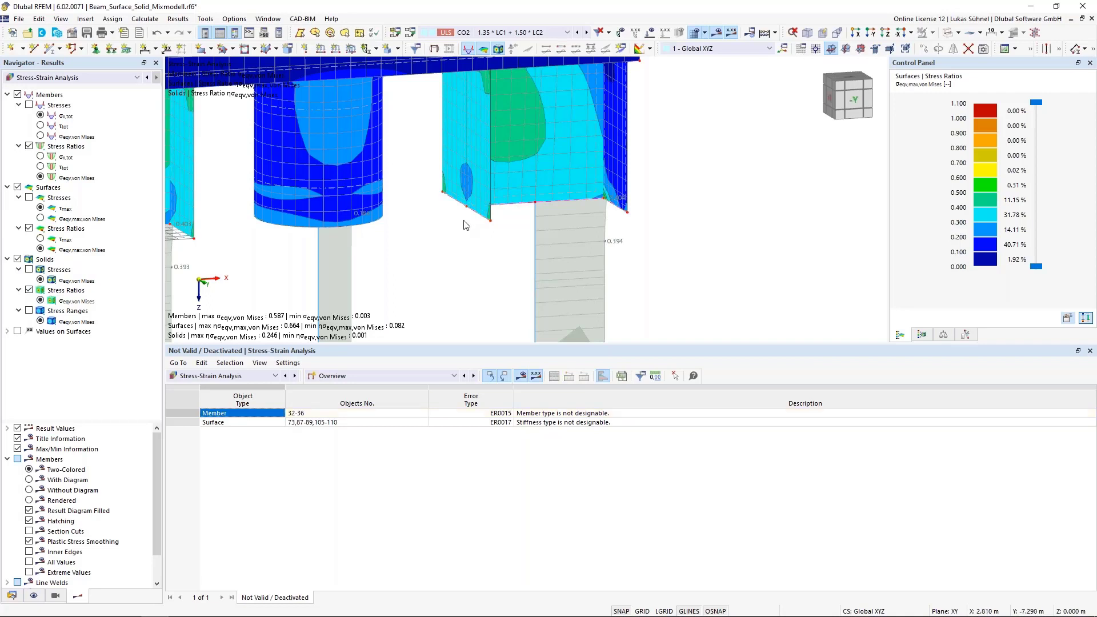
pyautogui.moveTo(482, 217)
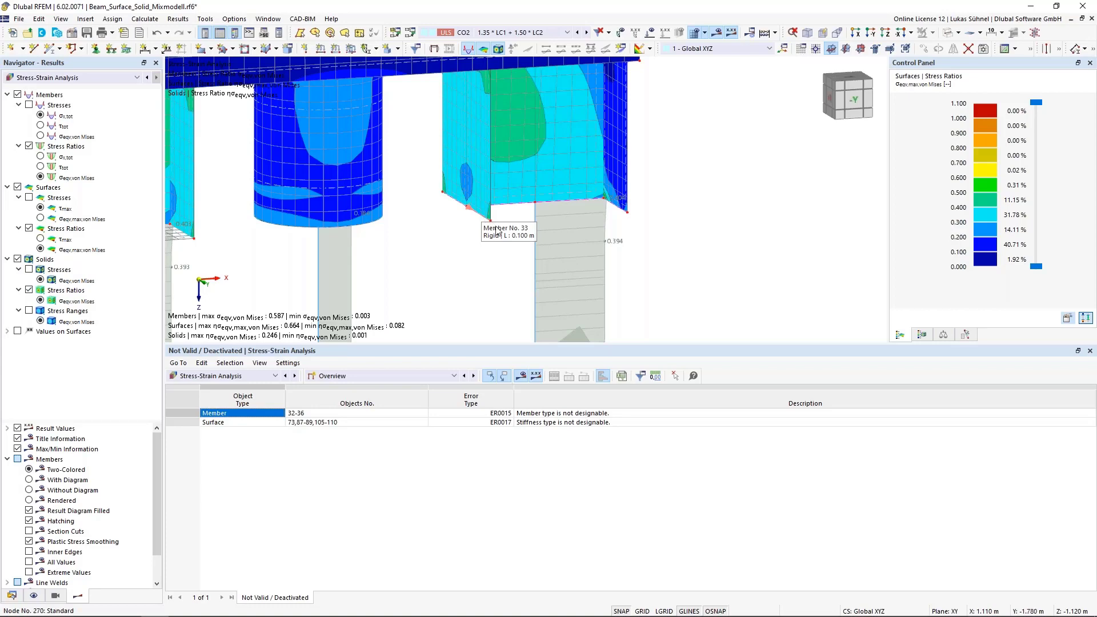
pyautogui.click(557, 413)
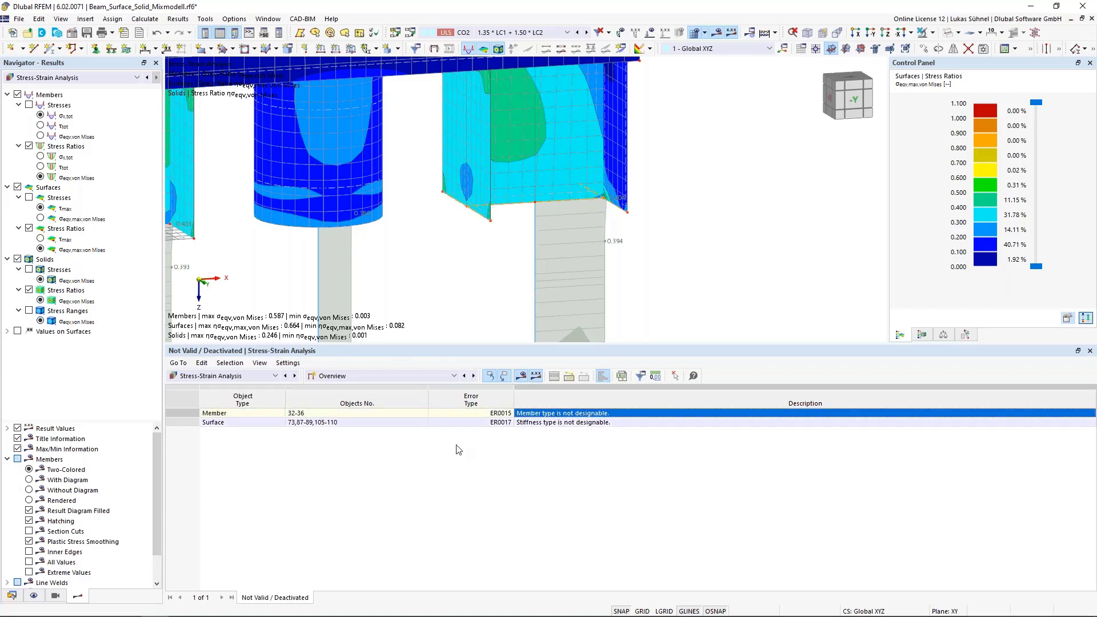
pyautogui.scroll(-3, 498, 246)
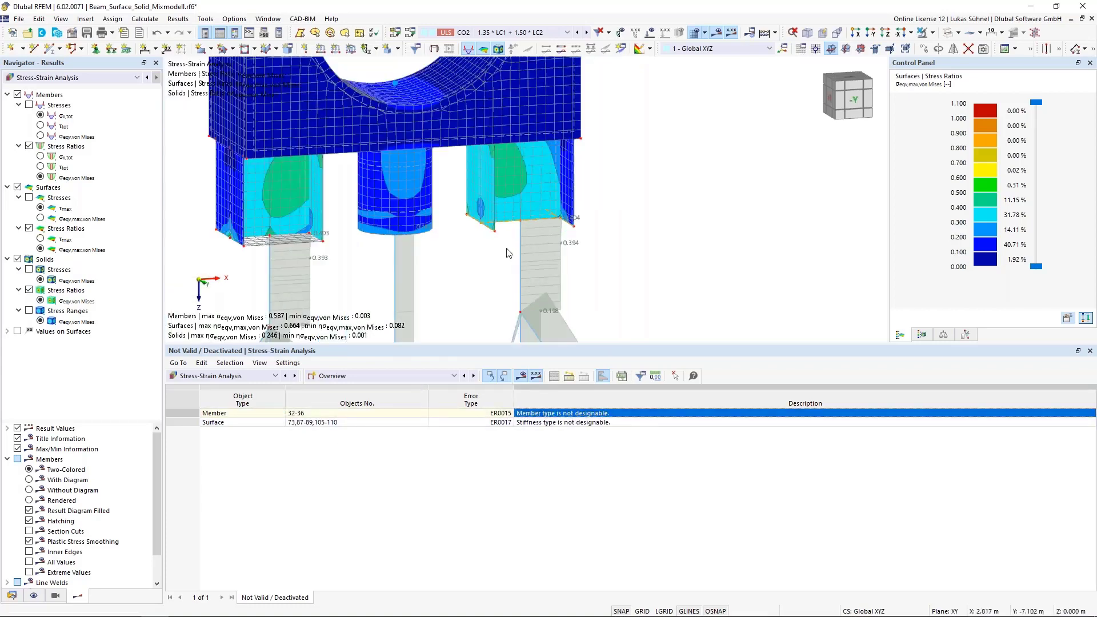
# - Review the stresses on members, surfaces and solids in turn, each listed by design situation
pyautogui.keyDown('ctrl'); pyautogui.moveTo(343, 257); pyautogui.dragTo(344, 178, button='middle'); pyautogui.keyUp('ctrl')
pyautogui.scroll(-1, 346, 182)
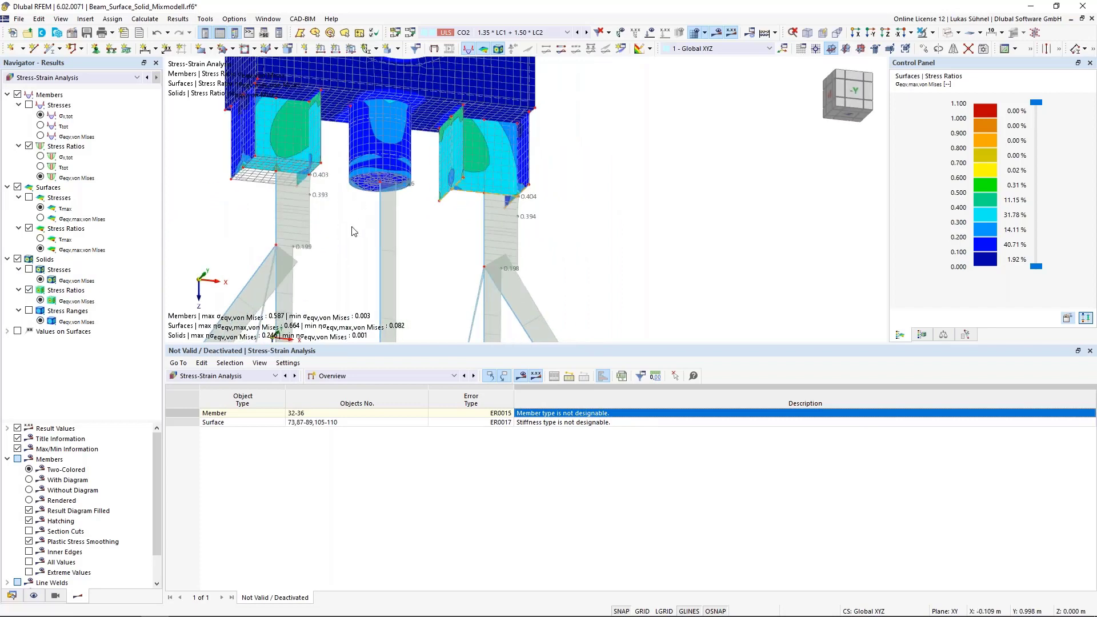
pyautogui.scroll(-2, 353, 230)
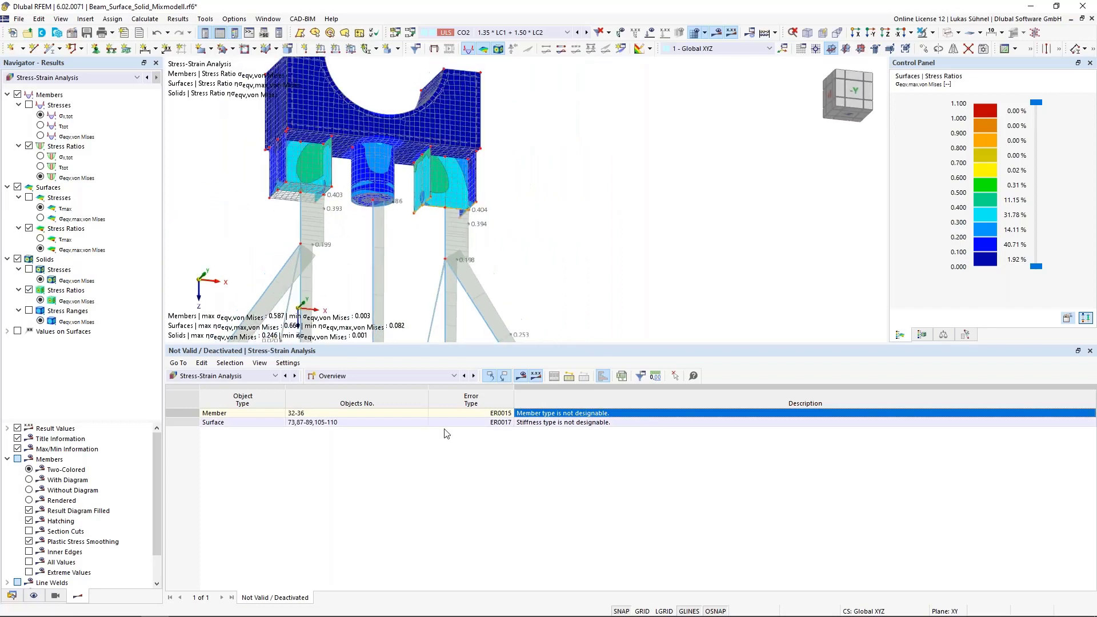
pyautogui.click(401, 376)
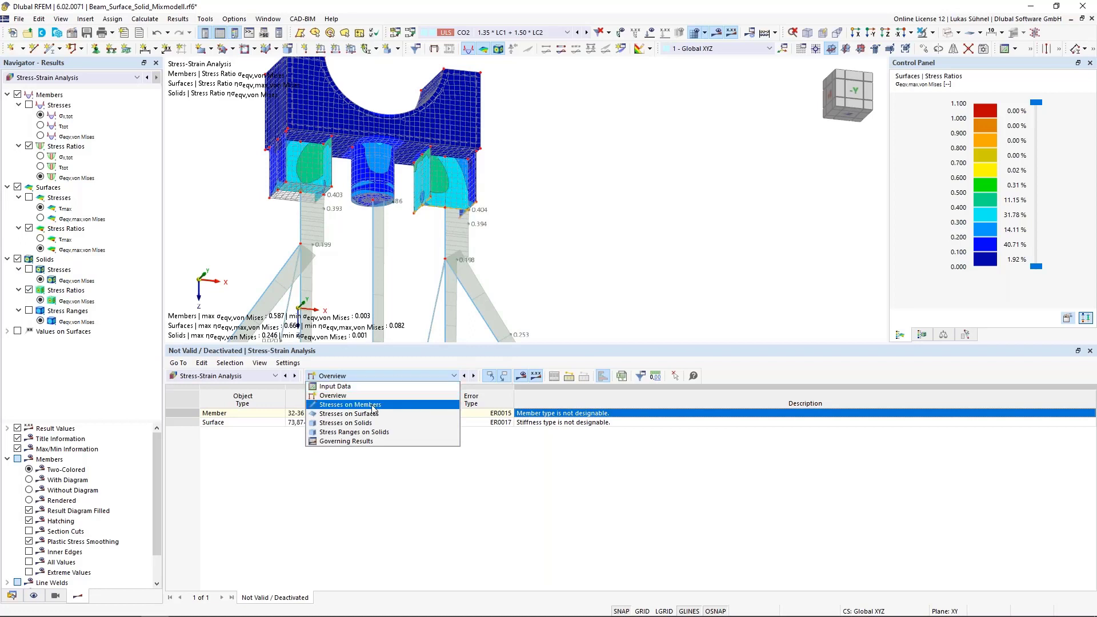
pyautogui.click(343, 405)
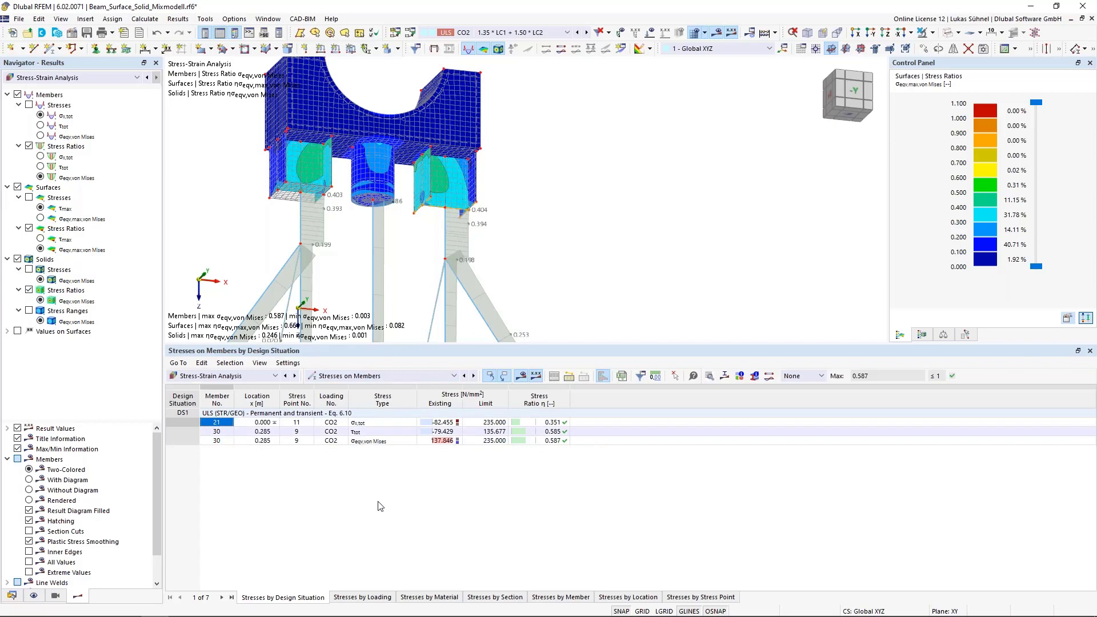
pyautogui.click(366, 376)
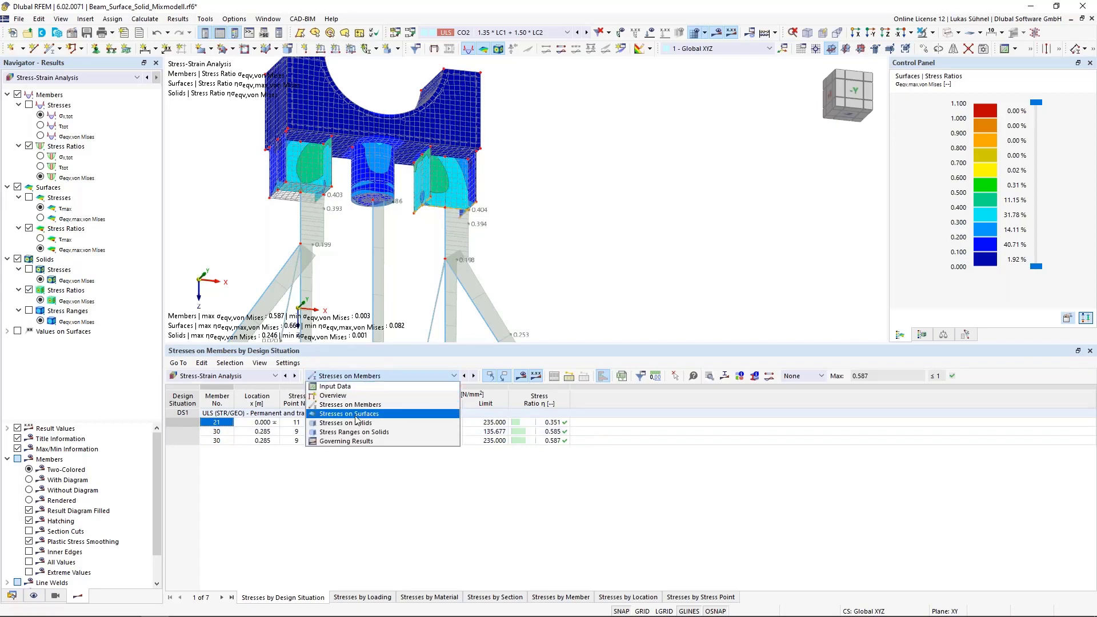
pyautogui.click(355, 414)
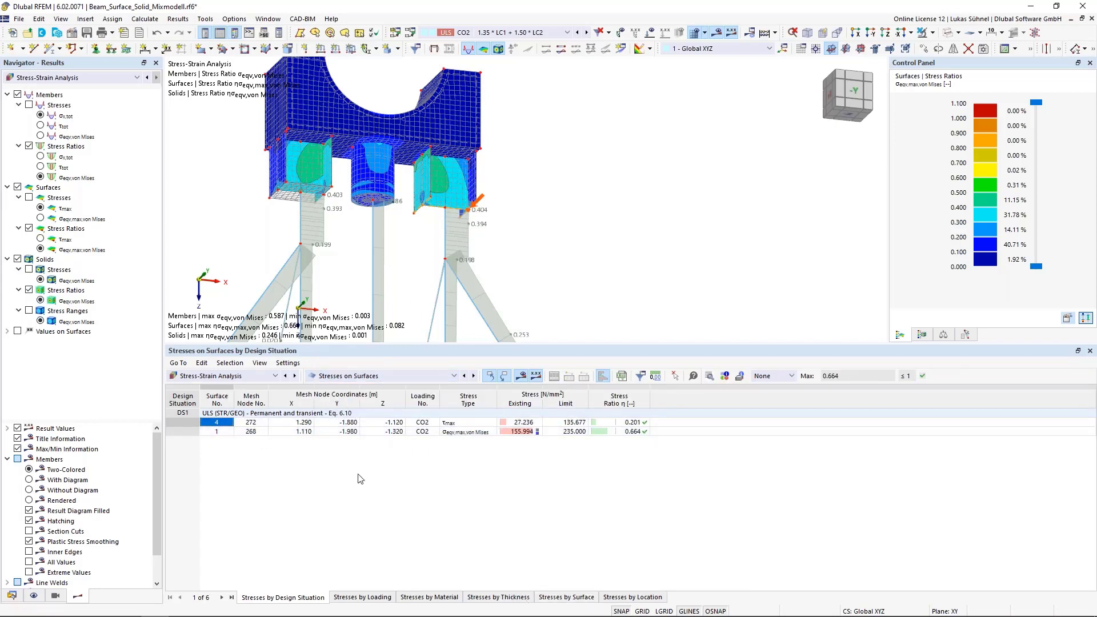
pyautogui.click(377, 376)
pyautogui.click(366, 424)
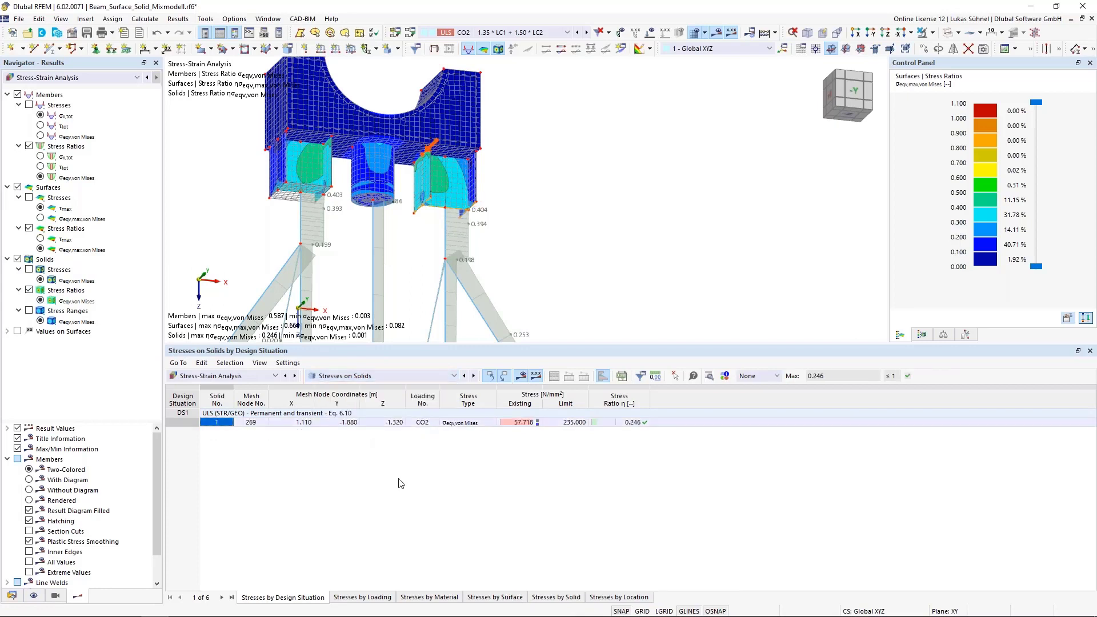
# - Review the stresses on surfaces listed by surface and by thickness, and return to the listing by design situation
pyautogui.click(409, 377)
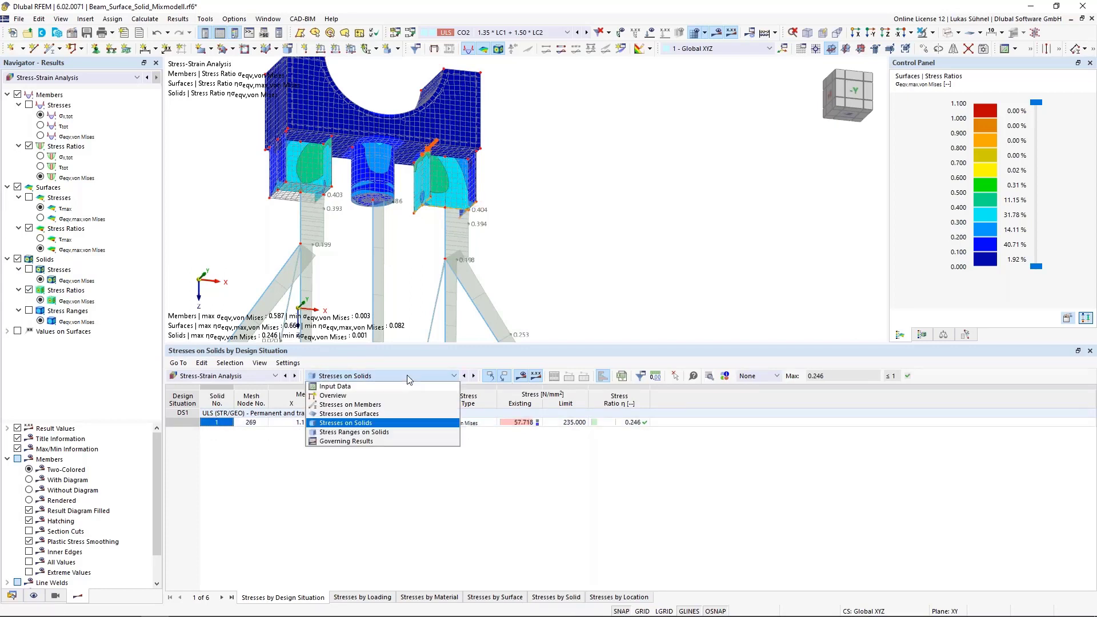
pyautogui.click(360, 414)
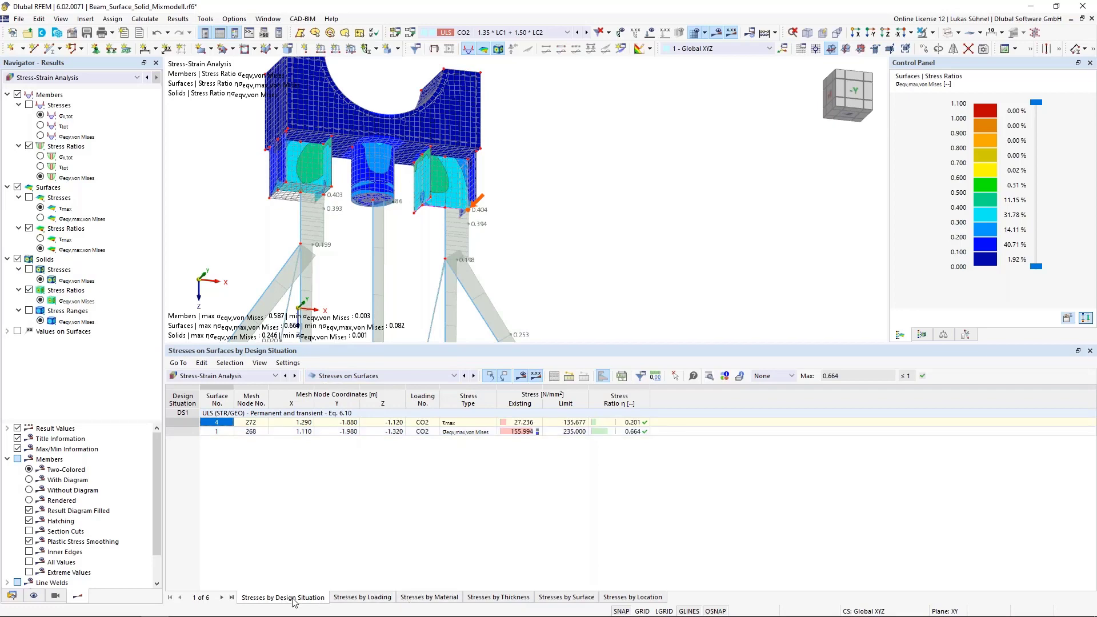
pyautogui.click(559, 598)
pyautogui.scroll(-3, 445, 508)
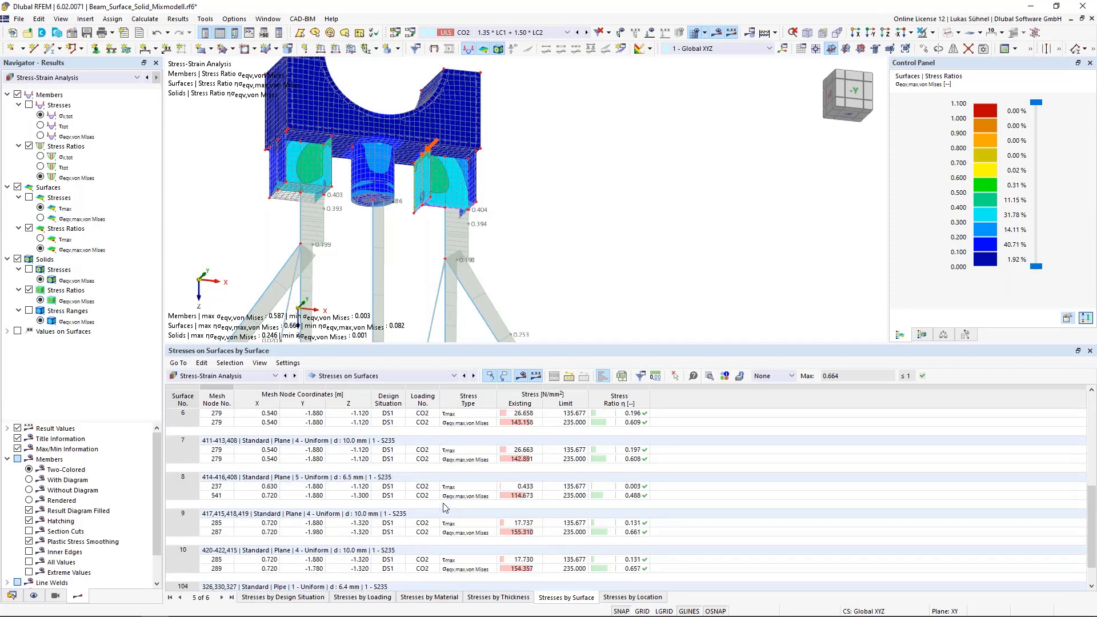
pyautogui.click(479, 596)
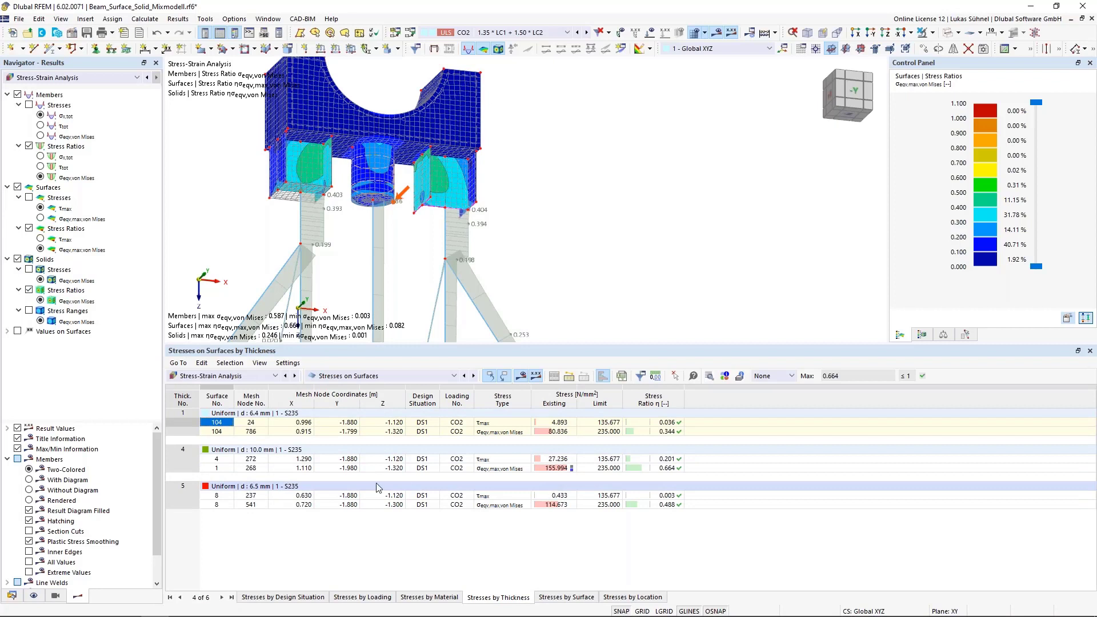
pyautogui.click(280, 598)
# - Collapse the member, surface and solid result groups and check the available result categories
pyautogui.moveTo(403, 272); pyautogui.dragTo(556, 221, button='middle')
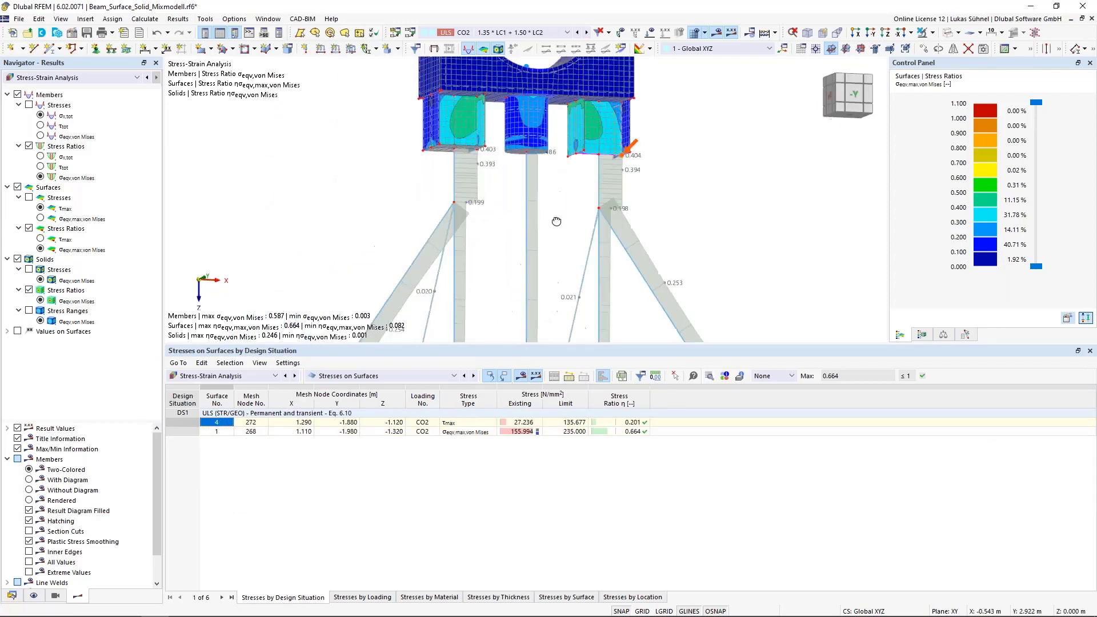
pyautogui.scroll(-3, 557, 221)
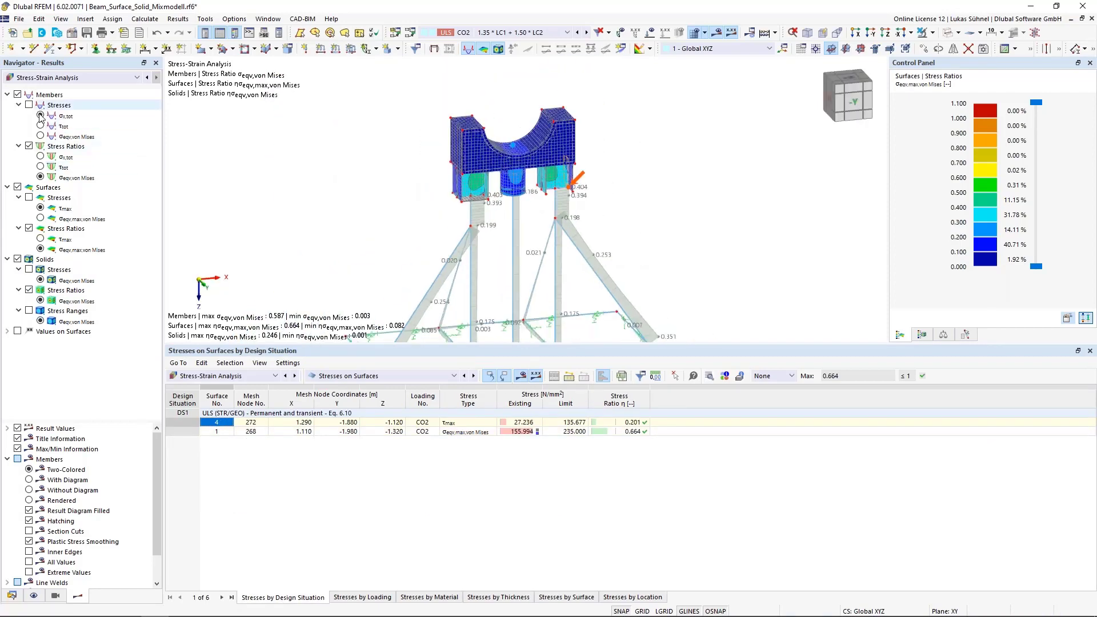
pyautogui.click(7, 95)
pyautogui.click(7, 105)
pyautogui.click(7, 116)
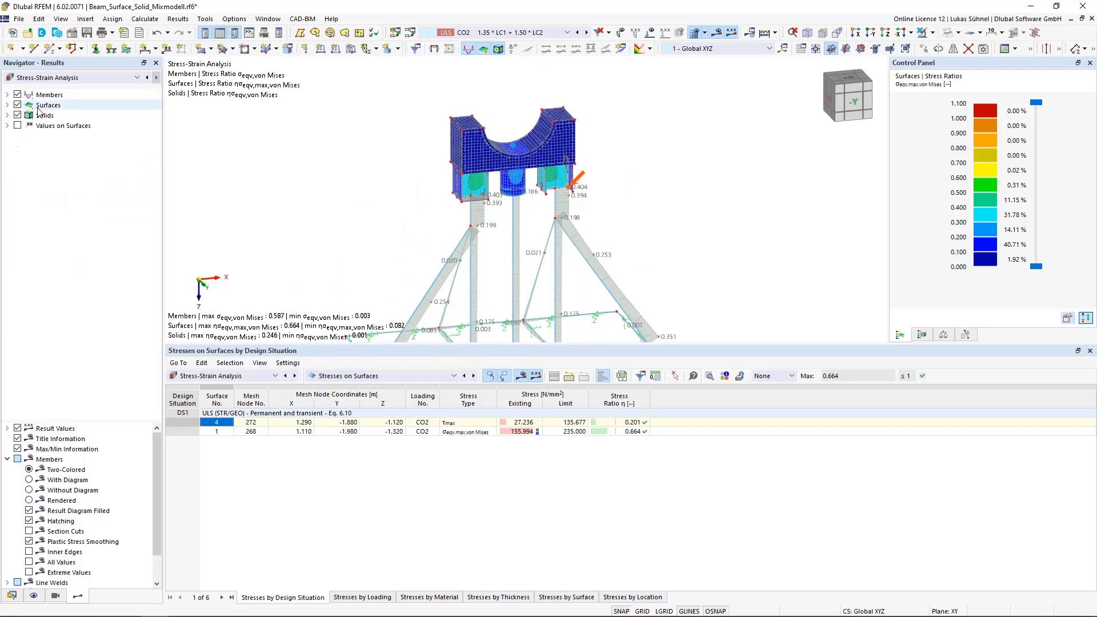
pyautogui.click(48, 80)
pyautogui.click(61, 81)
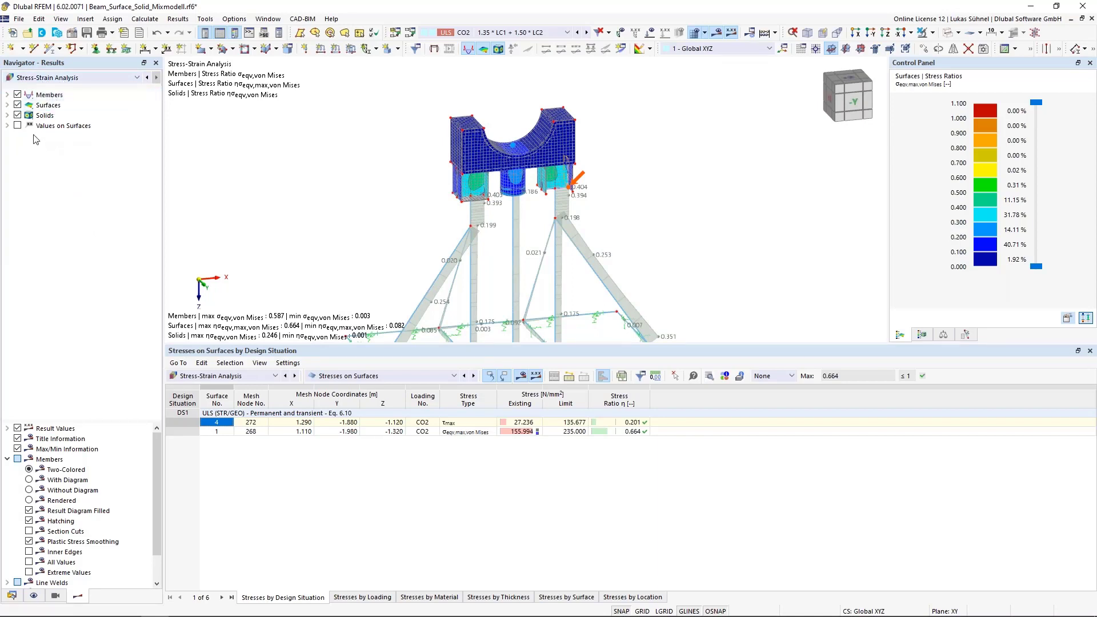
# - Display the equivalent von Mises stresses on the members and expand the surface and solid result options, keeping the surfaces' von Mises stress ratio
pyautogui.click(7, 94)
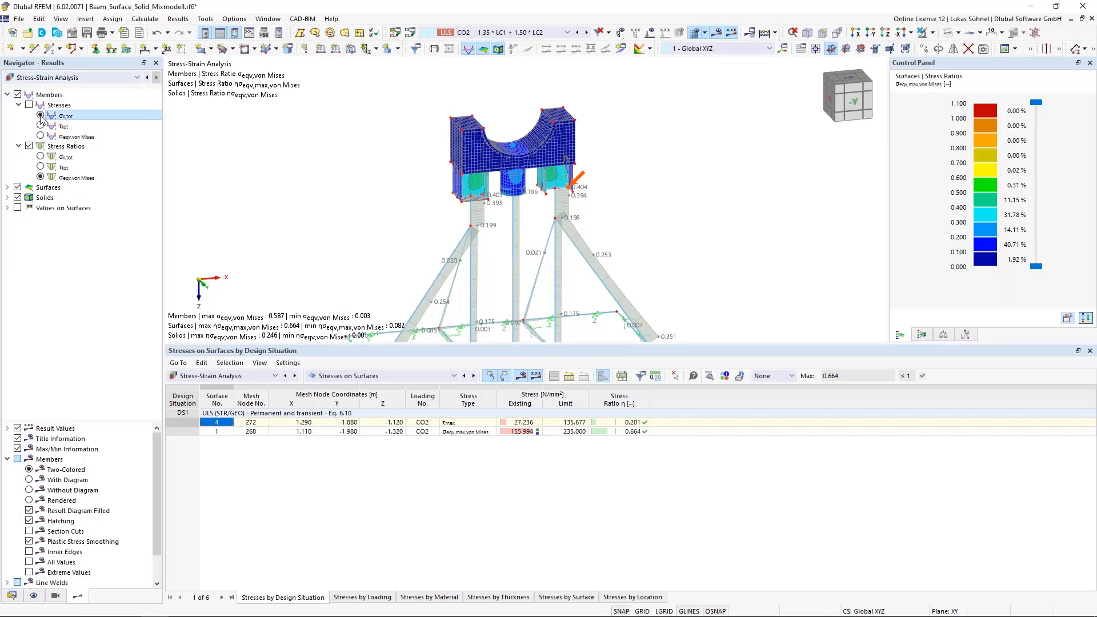
pyautogui.click(40, 136)
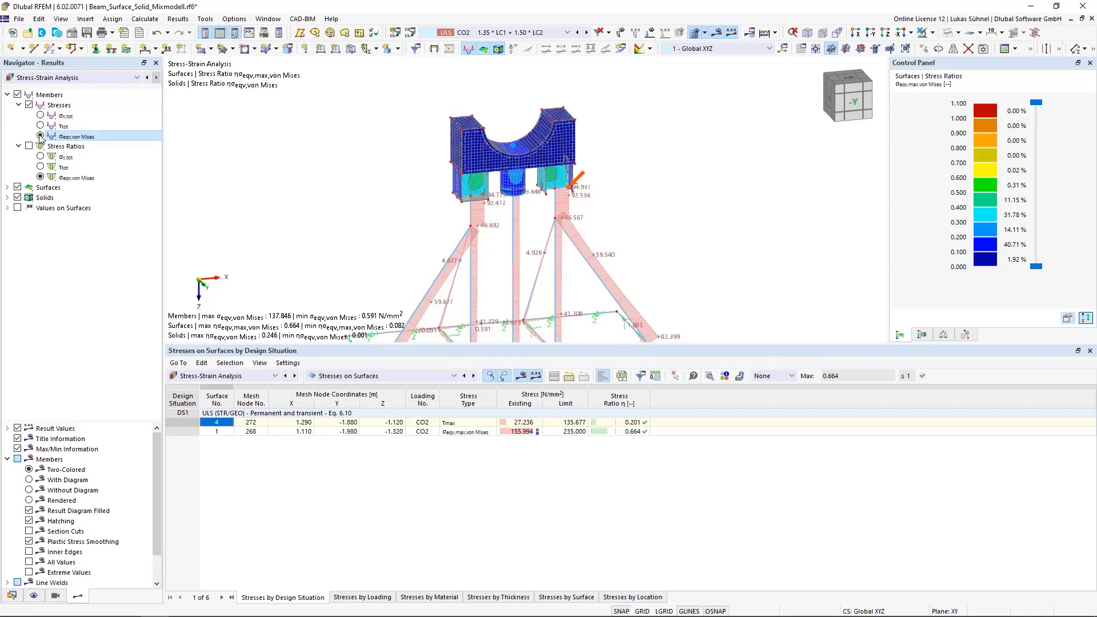
pyautogui.click(7, 187)
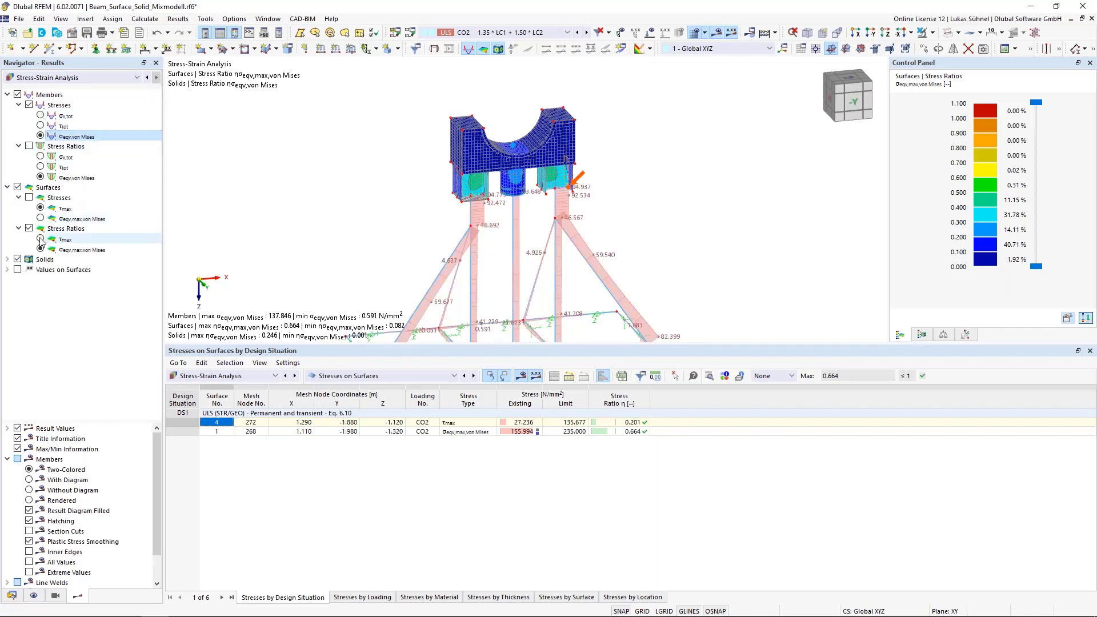
pyautogui.click(41, 239)
pyautogui.click(40, 249)
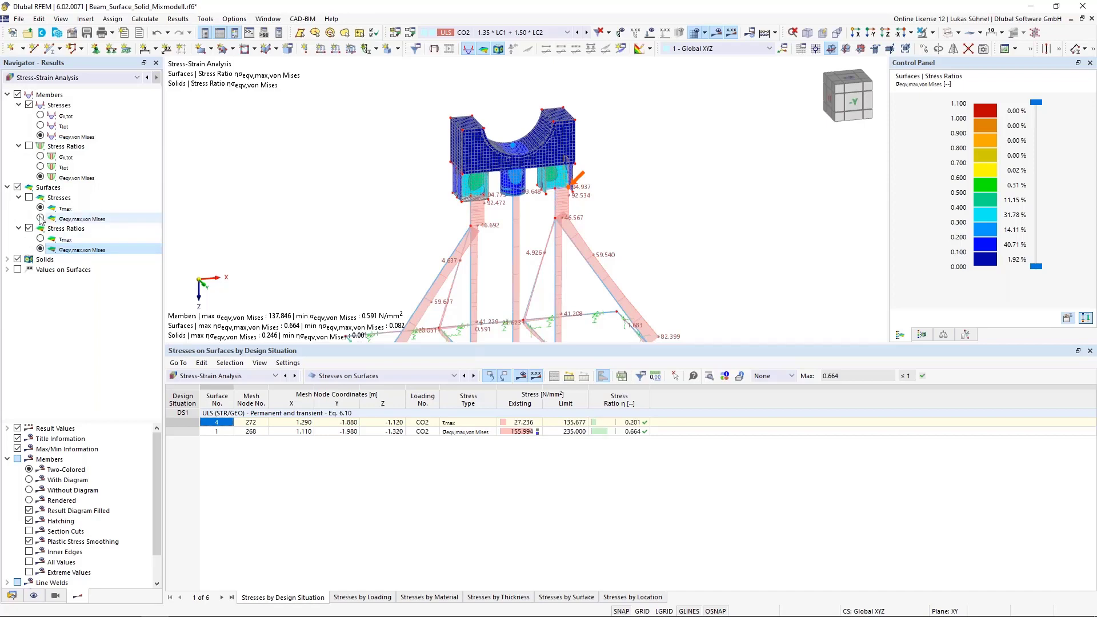
pyautogui.click(17, 259)
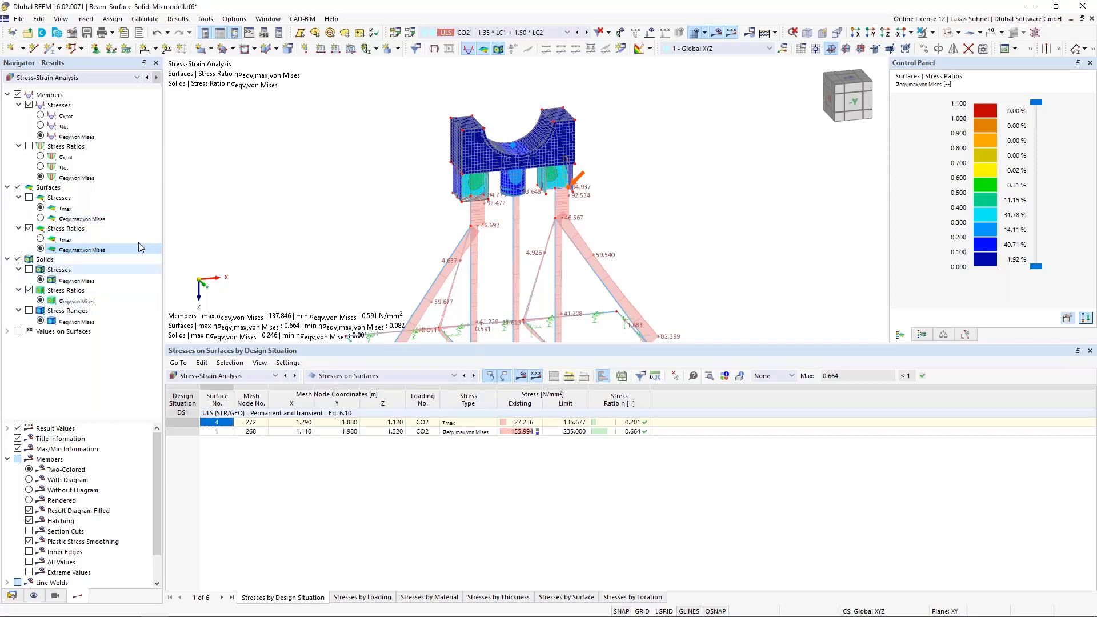
# - Review the stress ranges on solids by material and inspect the governing minimum and maximum load combinations
pyautogui.scroll(3, 544, 161)
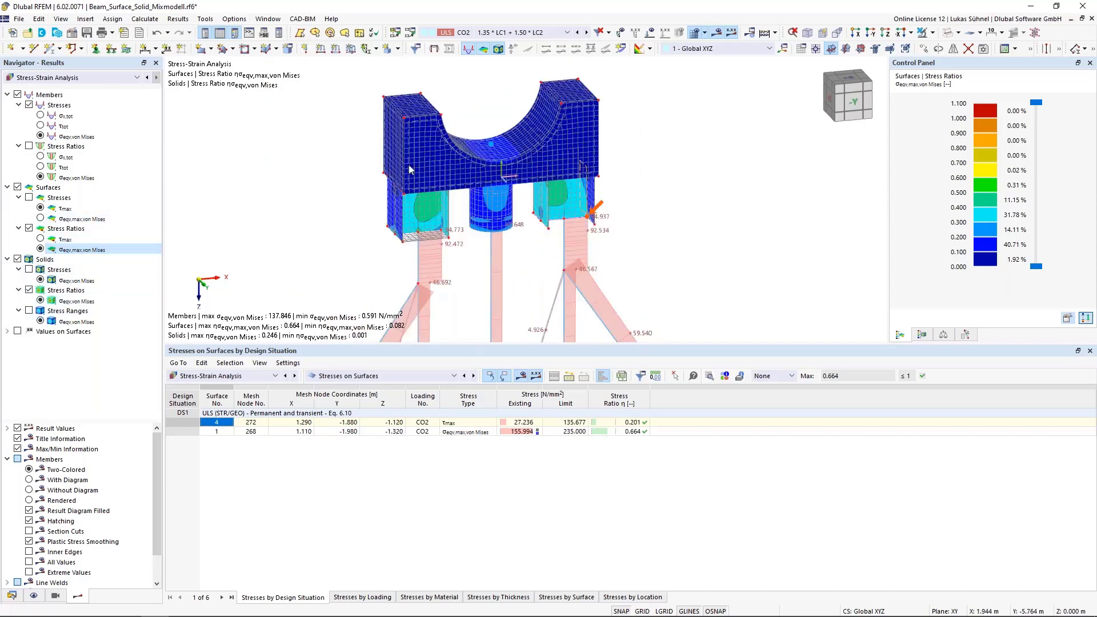
pyautogui.moveTo(402, 252); pyautogui.dragTo(401, 188, button='middle')
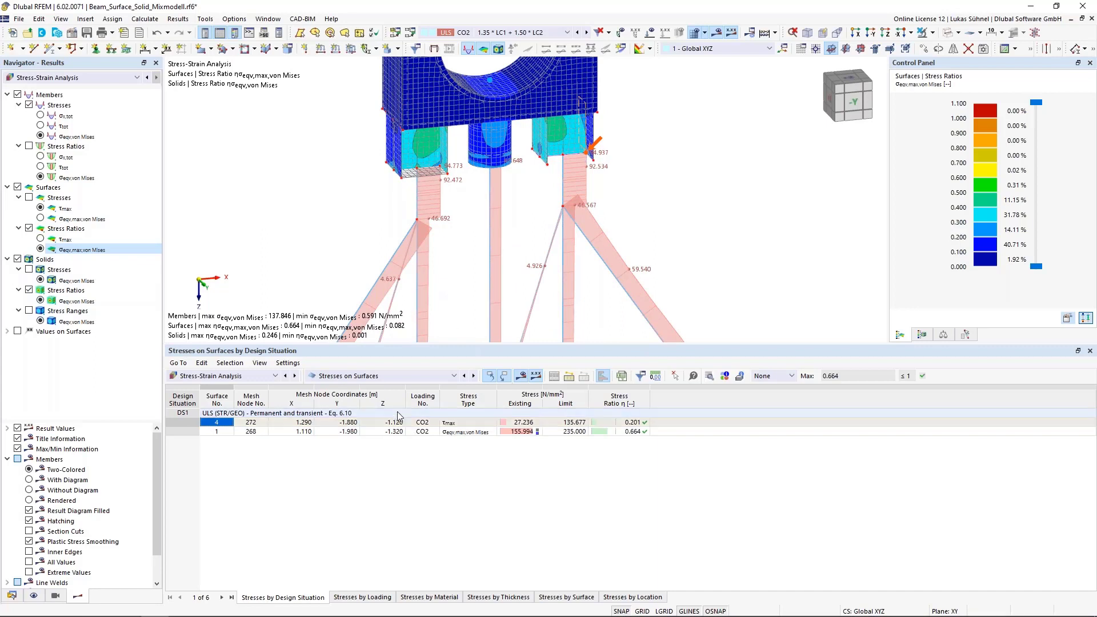
pyautogui.click(394, 378)
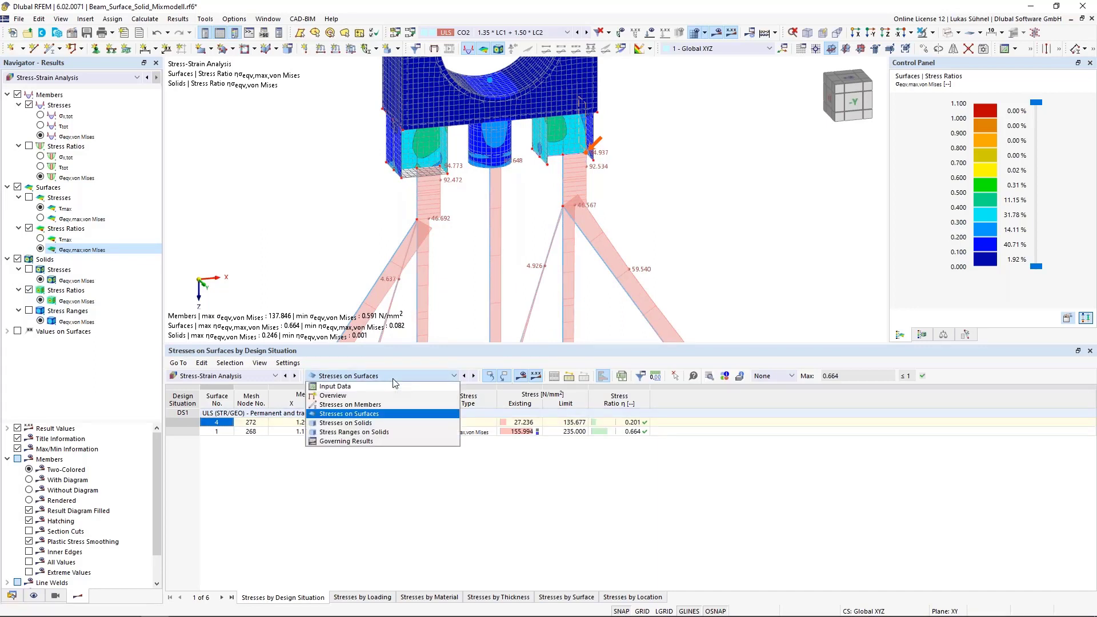
pyautogui.click(351, 433)
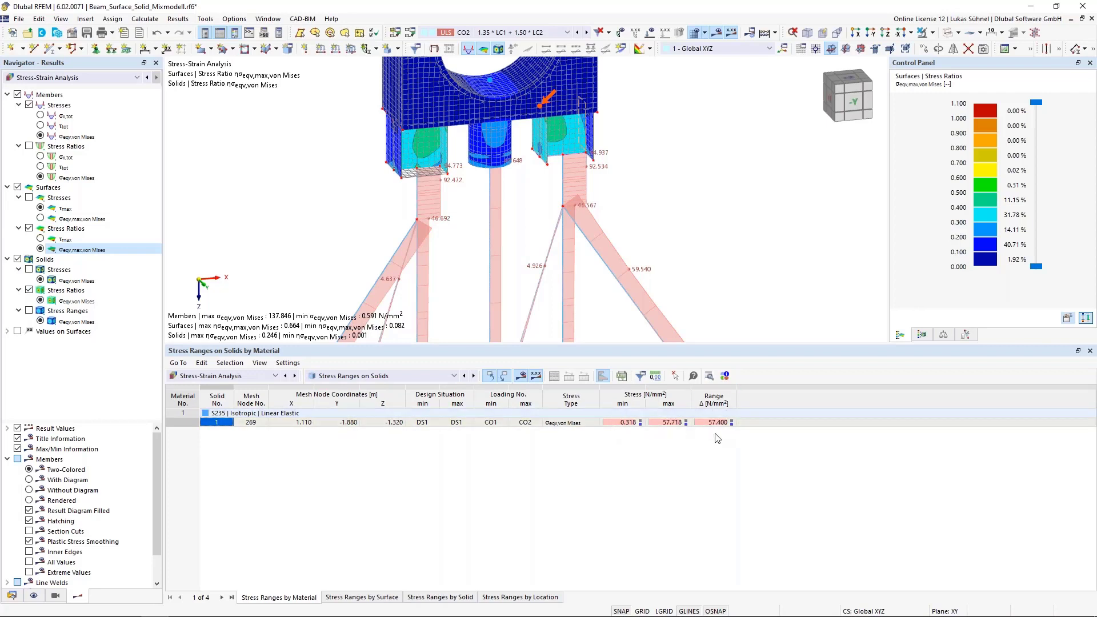
pyautogui.click(487, 426)
pyautogui.click(527, 426)
pyautogui.click(494, 428)
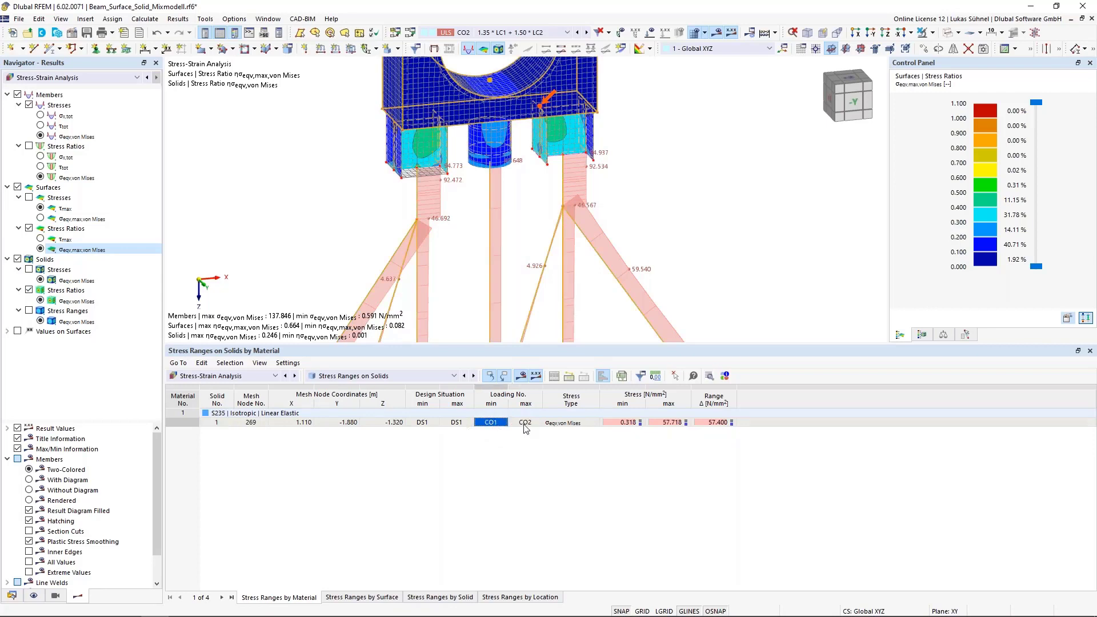
pyautogui.click(523, 428)
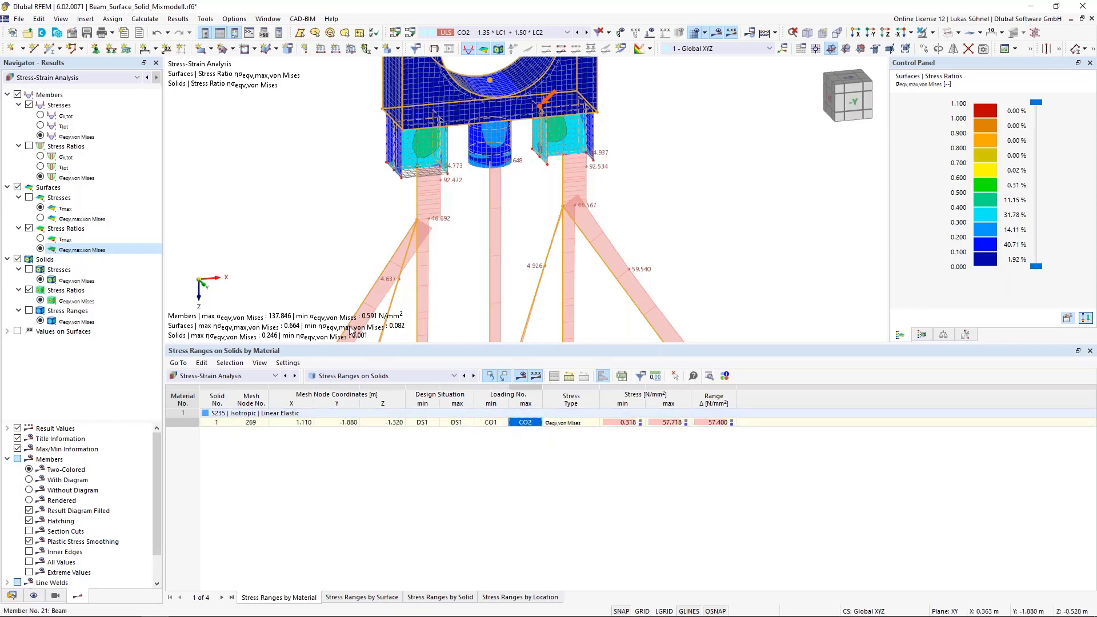
# - Display the von Mises stress ranges on the solids in the model and clear the object selection
pyautogui.click(29, 311)
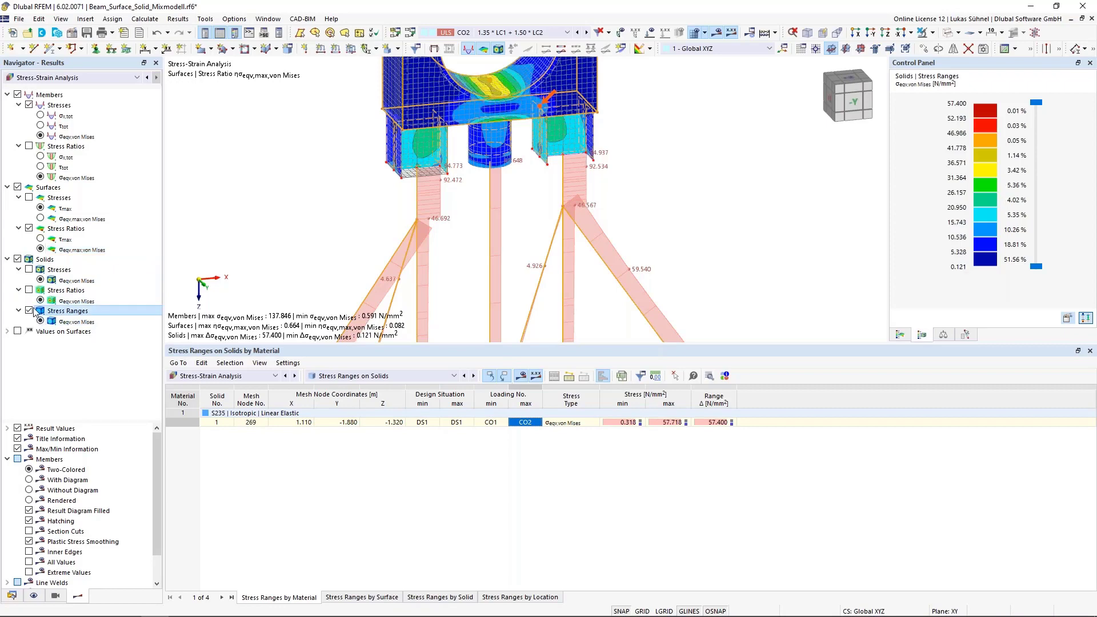
pyautogui.scroll(-3, 514, 215)
pyautogui.keyDown('ctrl'); pyautogui.moveTo(470, 250); pyautogui.dragTo(475, 235, button='middle'); pyautogui.keyUp('ctrl')
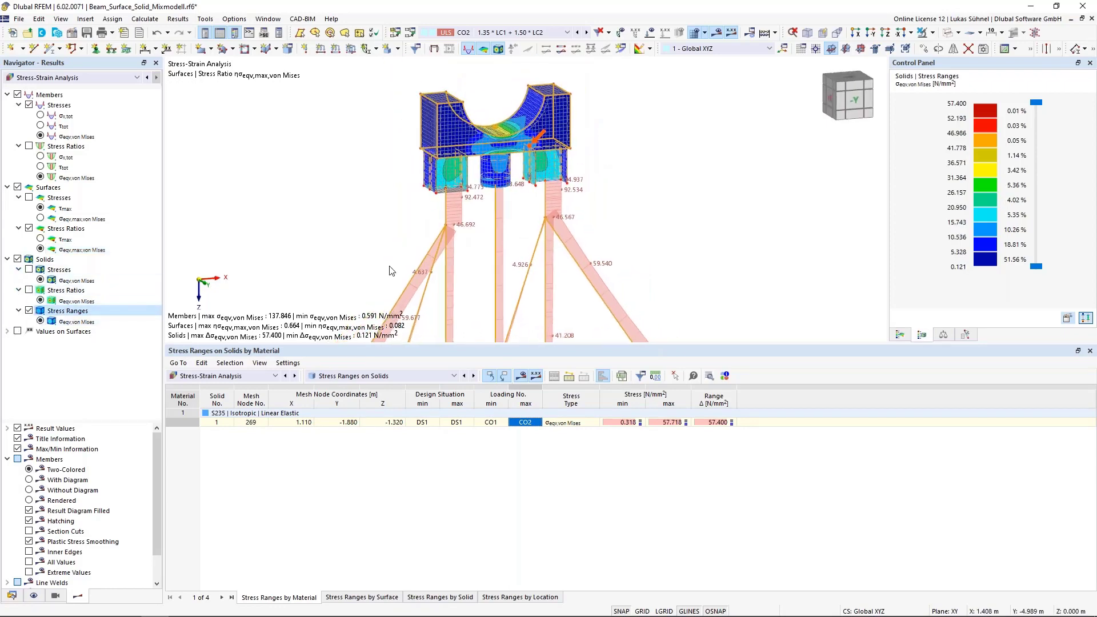
pyautogui.scroll(-3, 402, 223)
pyautogui.moveTo(385, 212); pyautogui.dragTo(433, 156, button='middle')
pyautogui.keyDown('ctrl'); pyautogui.moveTo(433, 157); pyautogui.dragTo(428, 201, button='middle'); pyautogui.keyUp('ctrl')
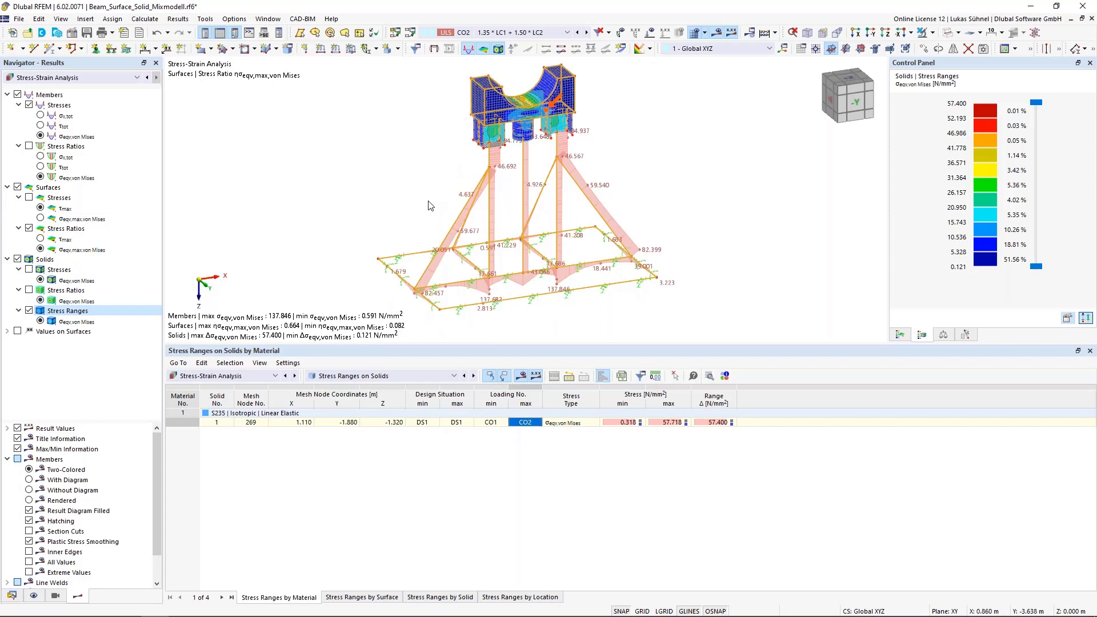
pyautogui.click(349, 173)
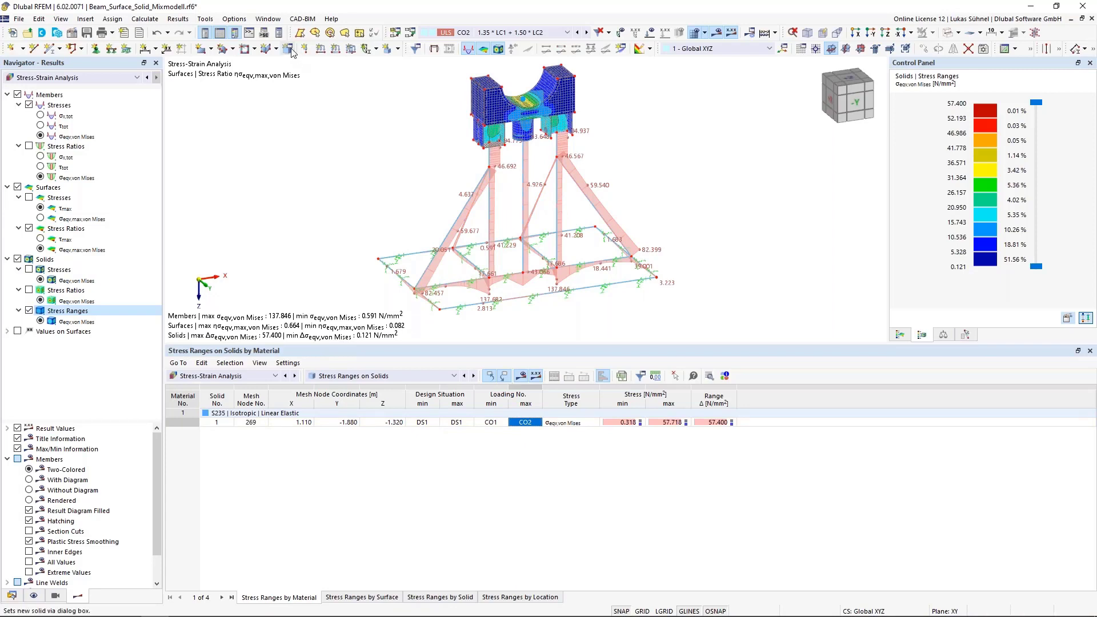
# - Switch to the Stahl_FEM.rf6 model, hide its loads and examine the truss around the surface-modelled bottom chord joint
pyautogui.click(268, 19)
pyautogui.click(318, 161)
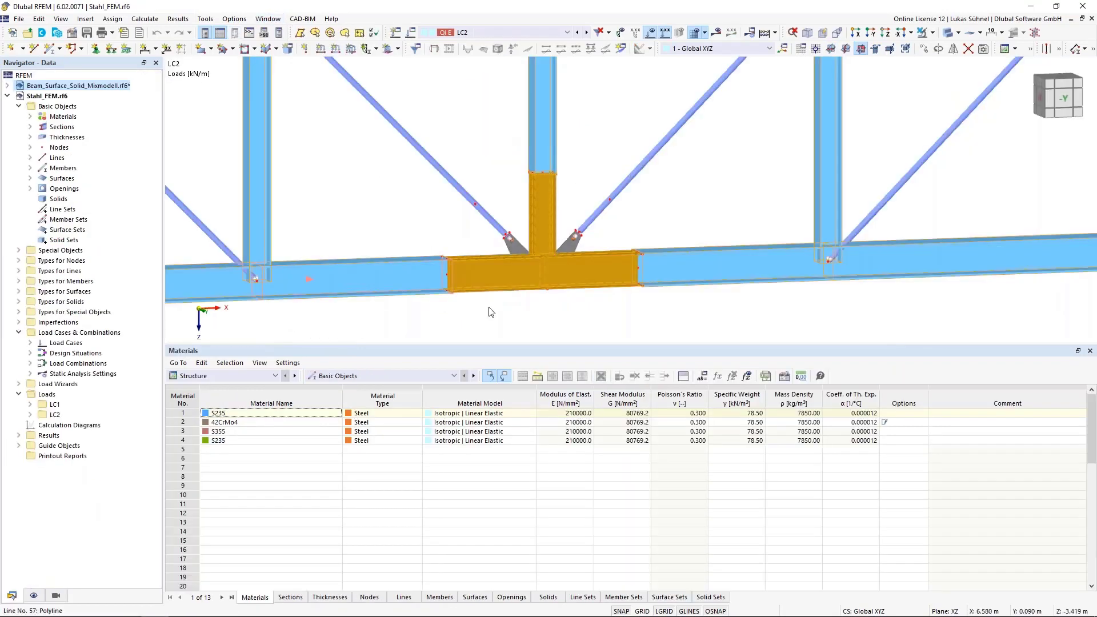
pyautogui.click(649, 32)
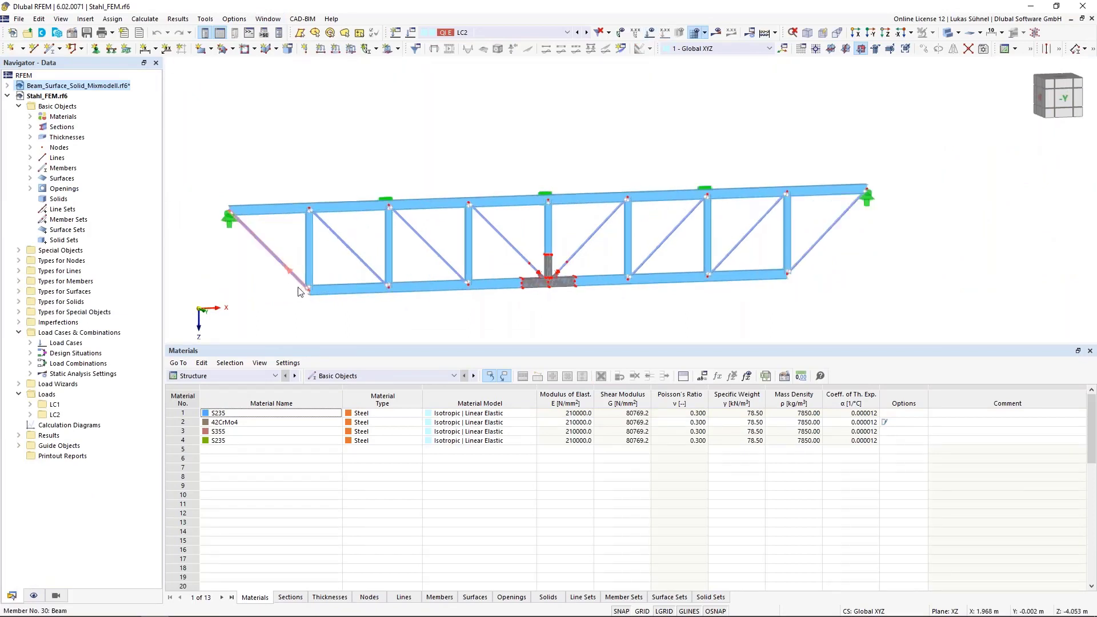
pyautogui.moveTo(393, 320); pyautogui.dragTo(371, 340, button='middle')
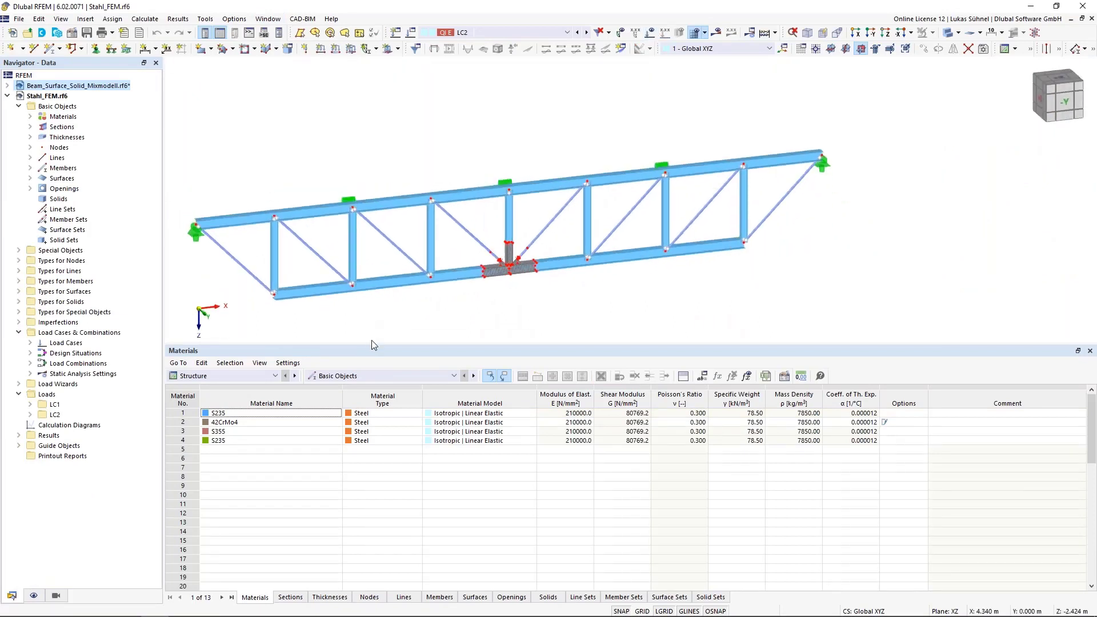
pyautogui.scroll(2, 513, 256)
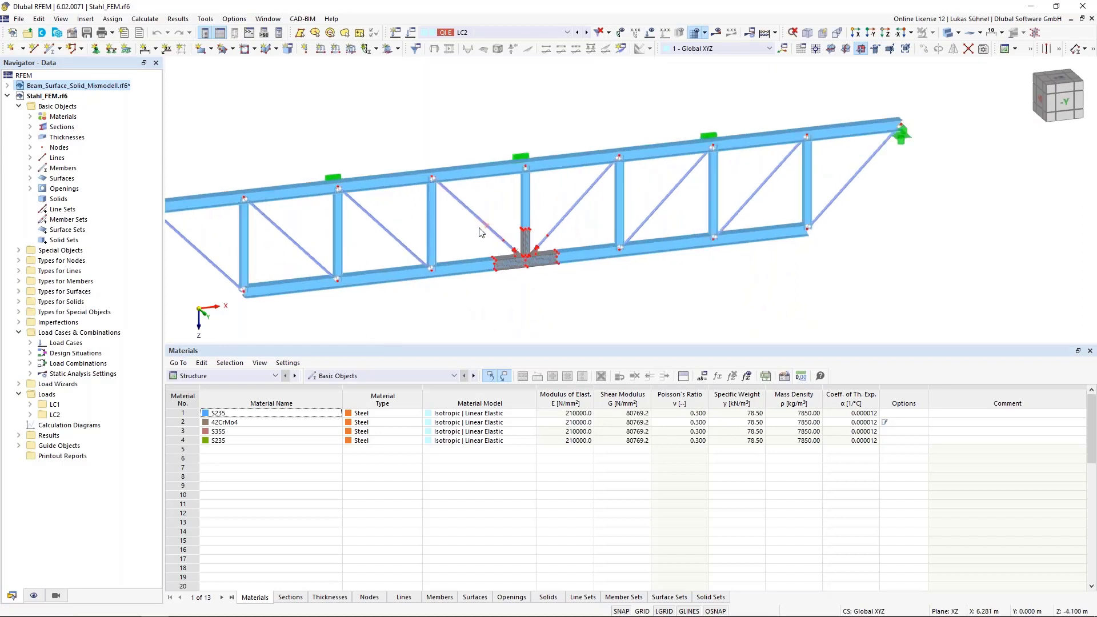
pyautogui.scroll(2, 477, 226)
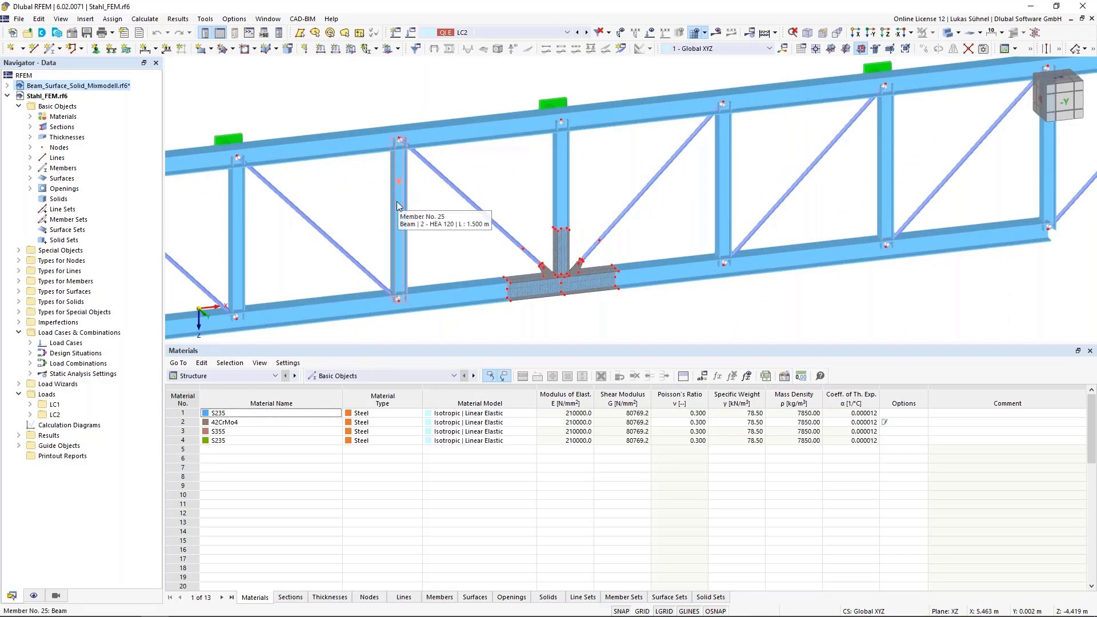
# - Switch the truss to wireframe display and examine how the member lines meet the surface-modelled bottom chord joint
pyautogui.scroll(4, 605, 327)
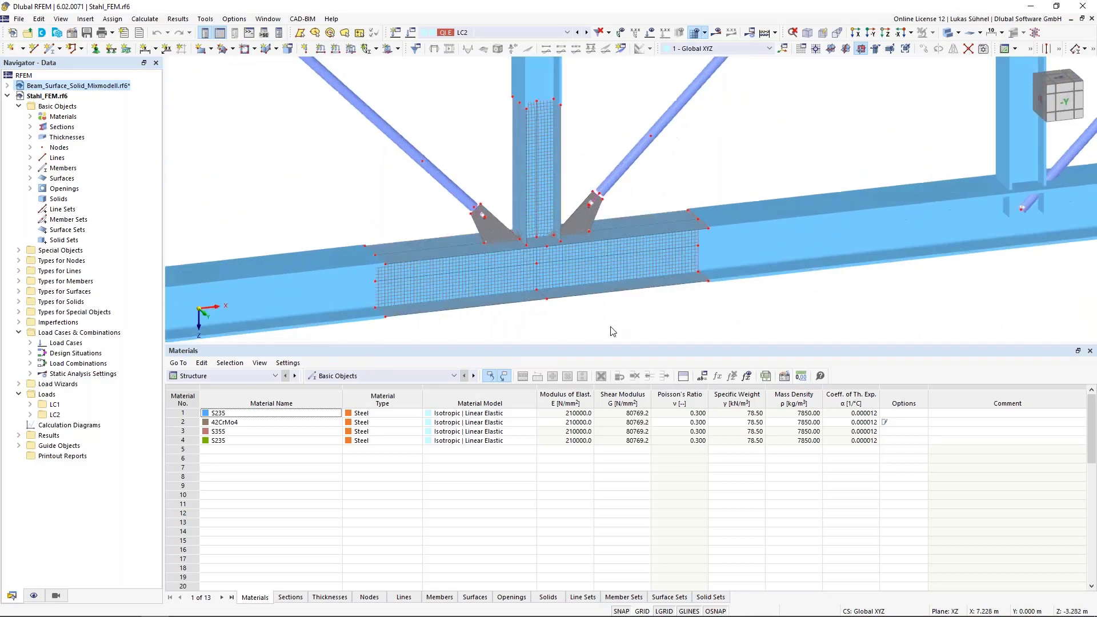
pyautogui.scroll(-5, 606, 328)
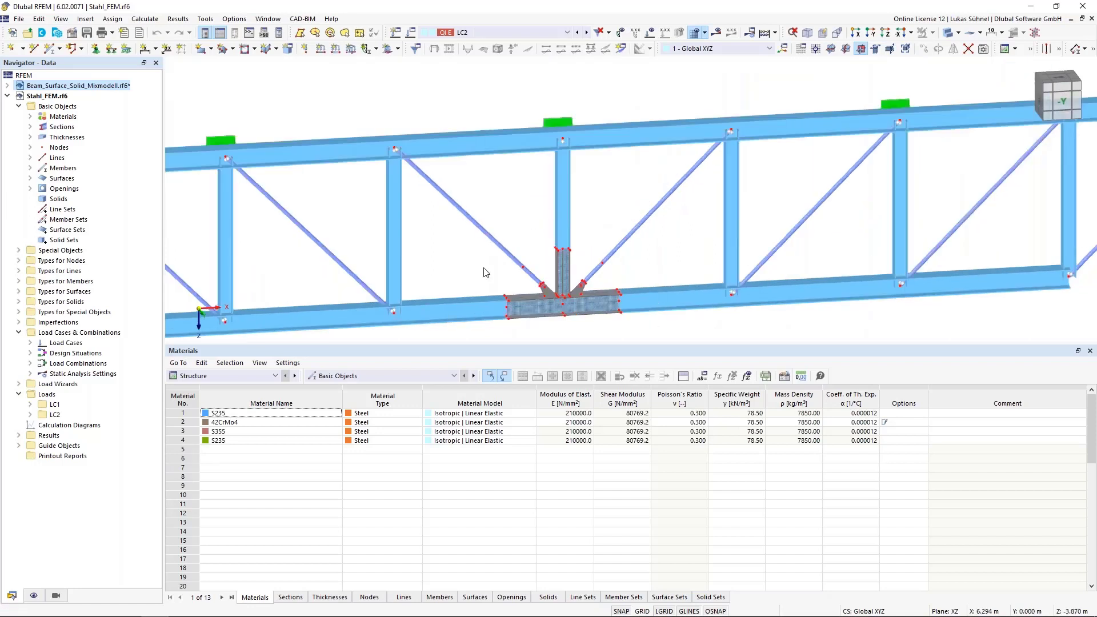
pyautogui.click(949, 32)
pyautogui.scroll(-2, 640, 136)
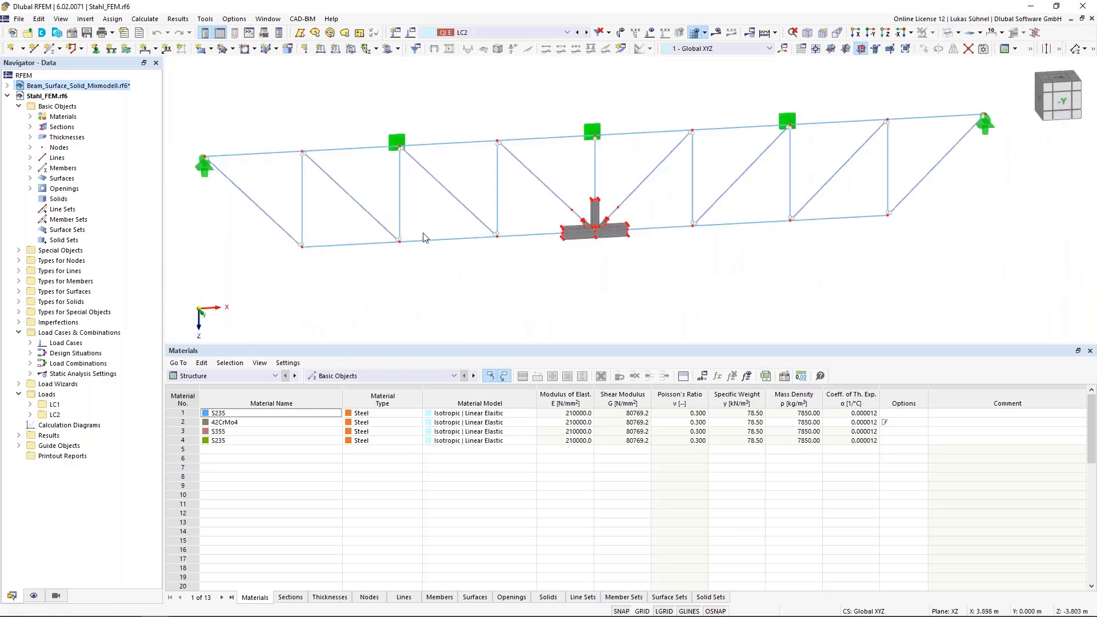
pyautogui.scroll(2, 616, 222)
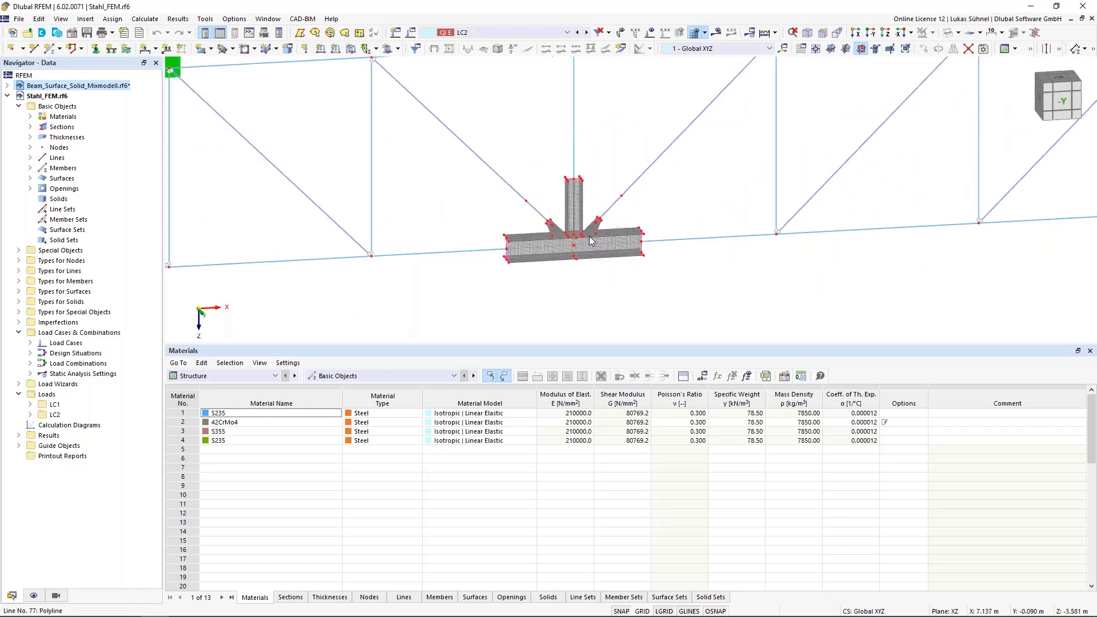
pyautogui.scroll(3, 590, 252)
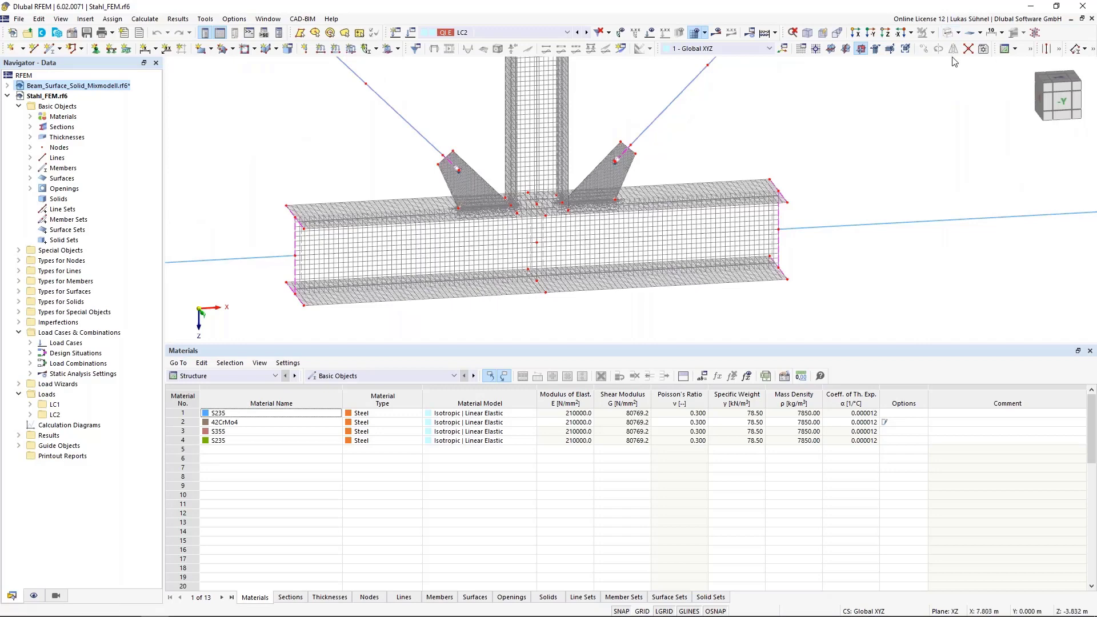
# - Restore the solid display and examine the connection between the diagonal, the gusset plate and the bolt member in its hole
pyautogui.click(949, 33)
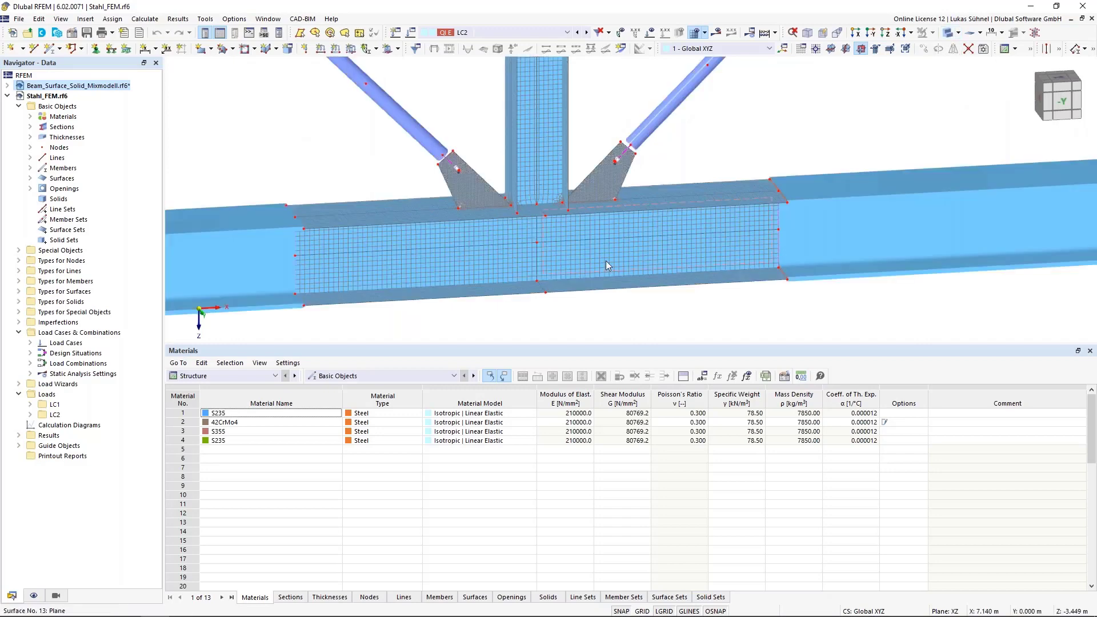
pyautogui.scroll(3, 488, 140)
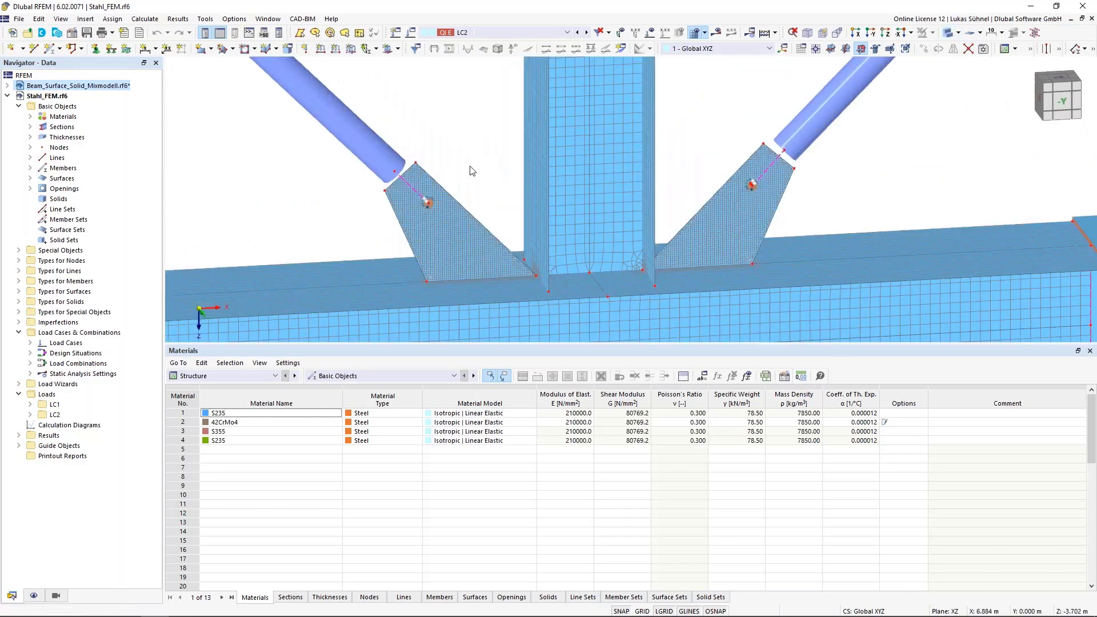
pyautogui.scroll(1, 472, 171)
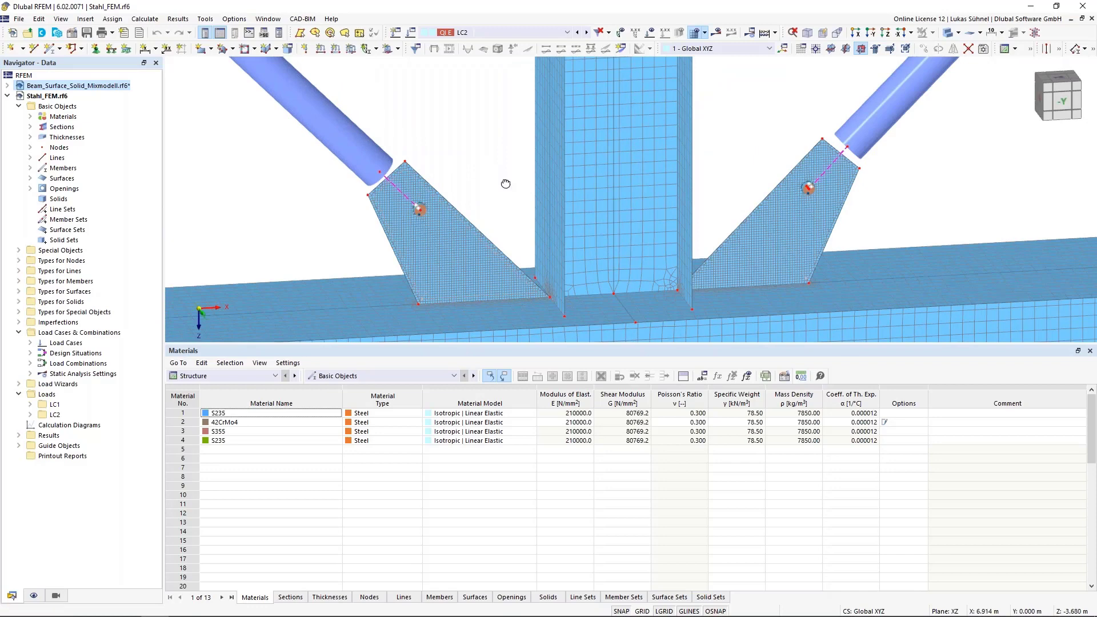
pyautogui.keyDown('ctrl'); pyautogui.moveTo(506, 183); pyautogui.dragTo(460, 174, button='middle'); pyautogui.keyUp('ctrl')
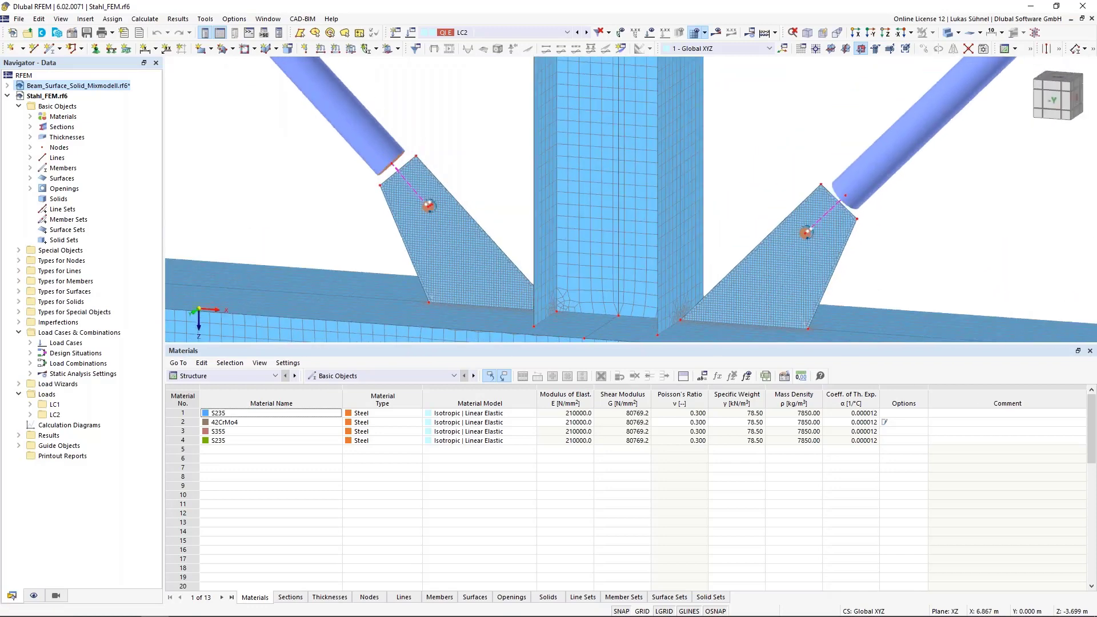
pyautogui.scroll(-2, 463, 163)
pyautogui.click(397, 132)
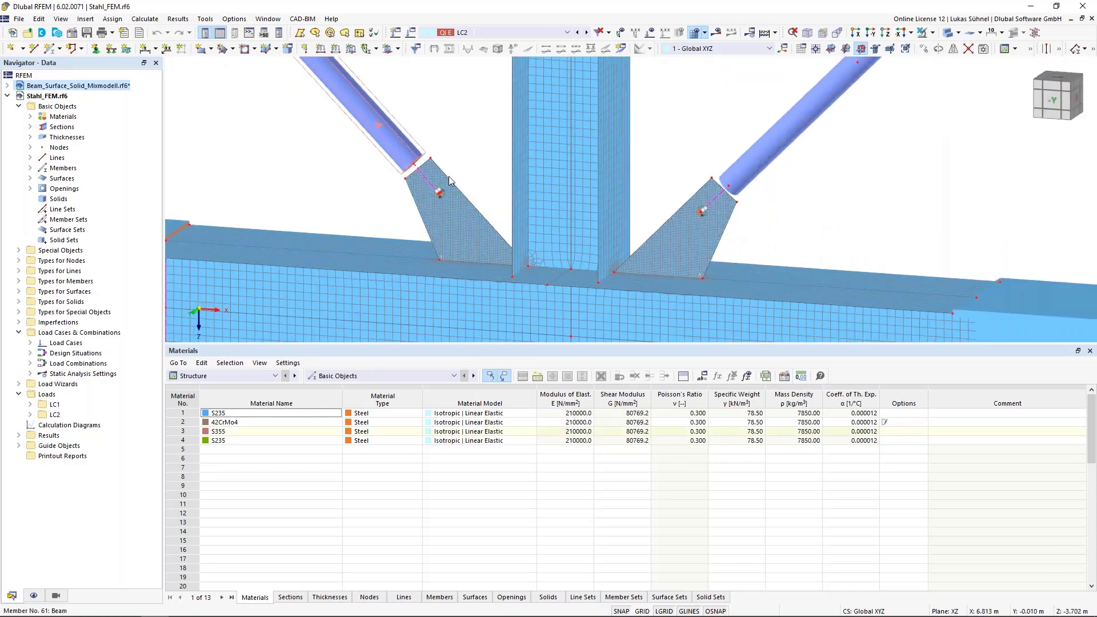
pyautogui.scroll(5, 430, 131)
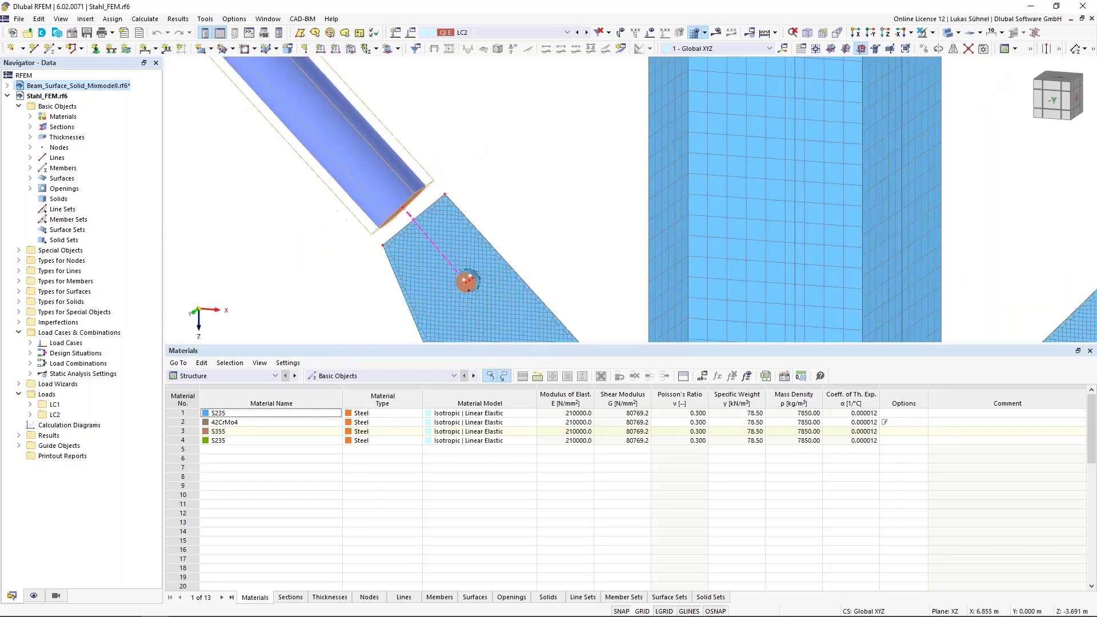
pyautogui.scroll(3, 483, 149)
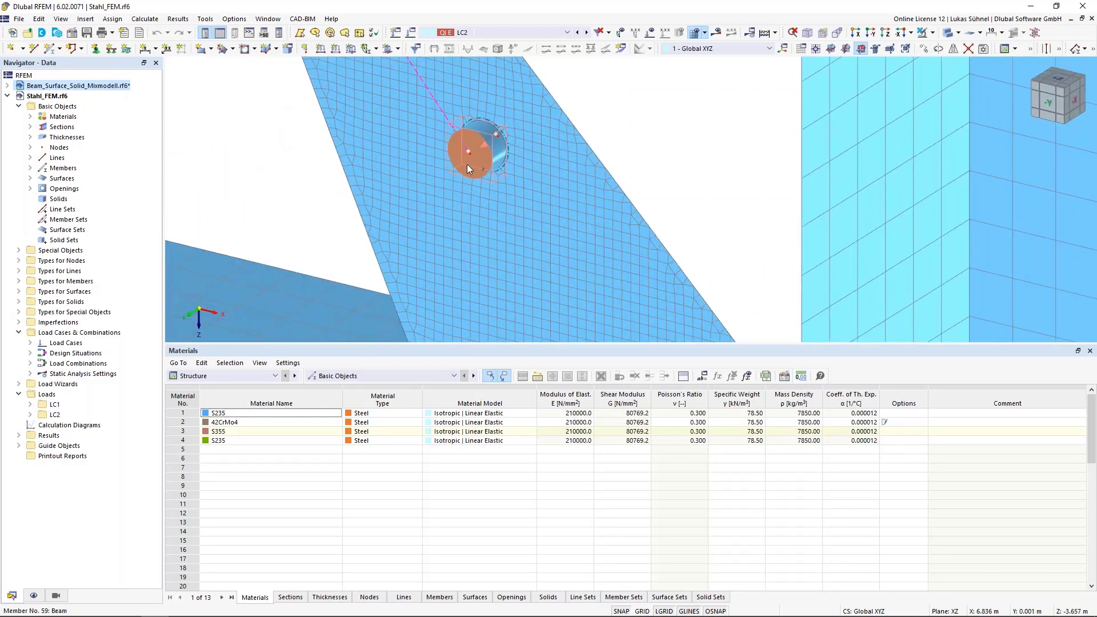
pyautogui.scroll(-2, 463, 171)
pyautogui.moveTo(468, 169); pyautogui.dragTo(464, 242, button='middle')
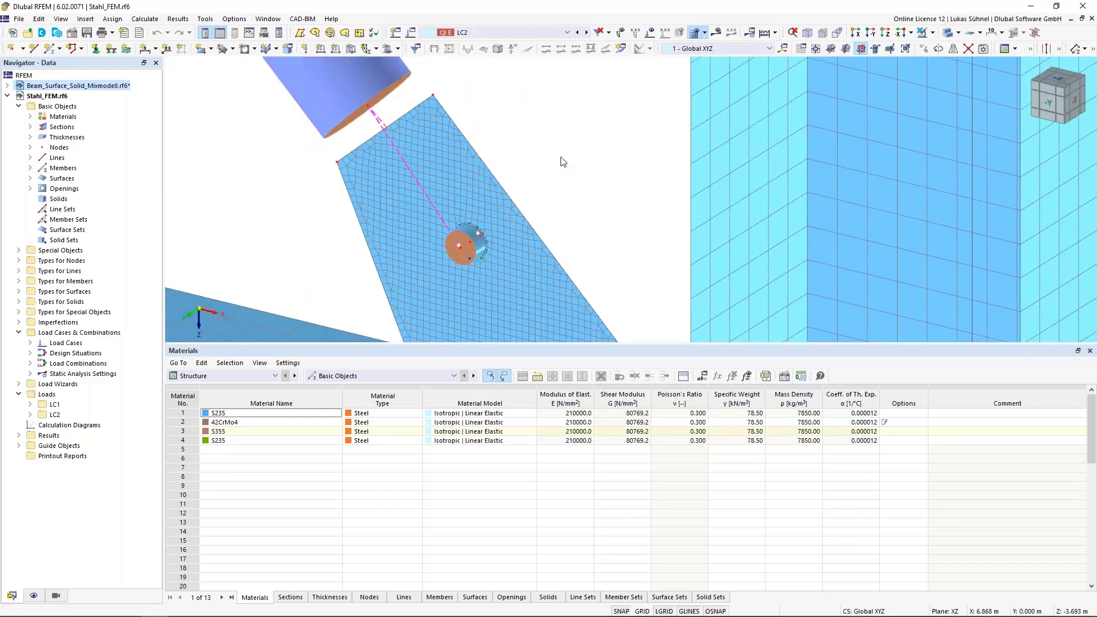
# - Show the model in wireframe and examine the bolt member and its dashed links to the diagonal within the gusset plate hole
pyautogui.click(948, 32)
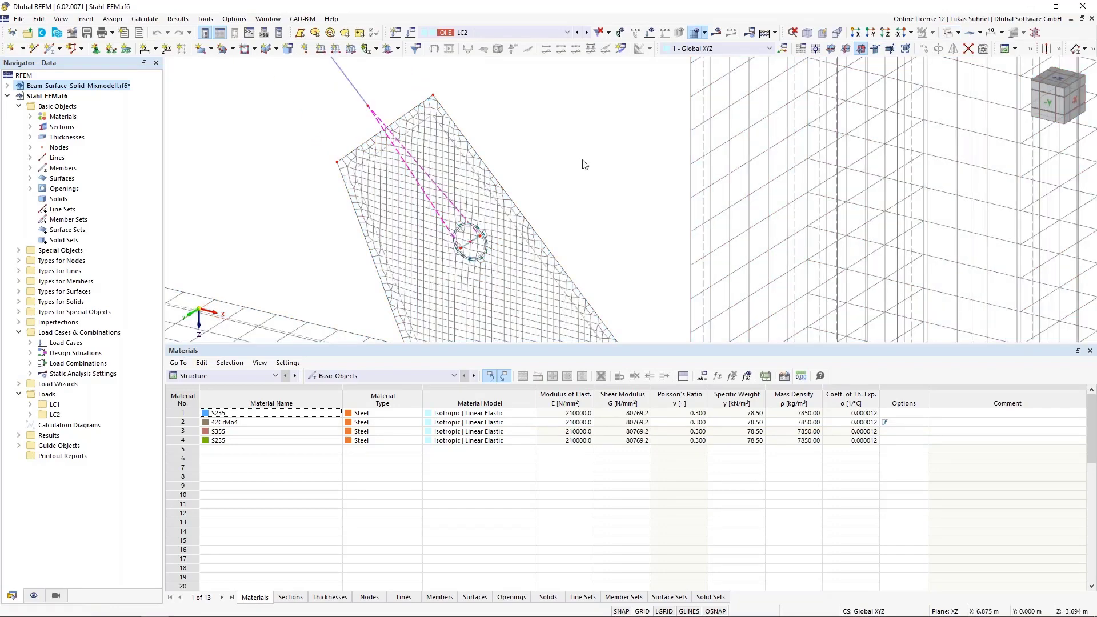
pyautogui.scroll(3, 457, 243)
pyautogui.scroll(2, 457, 243)
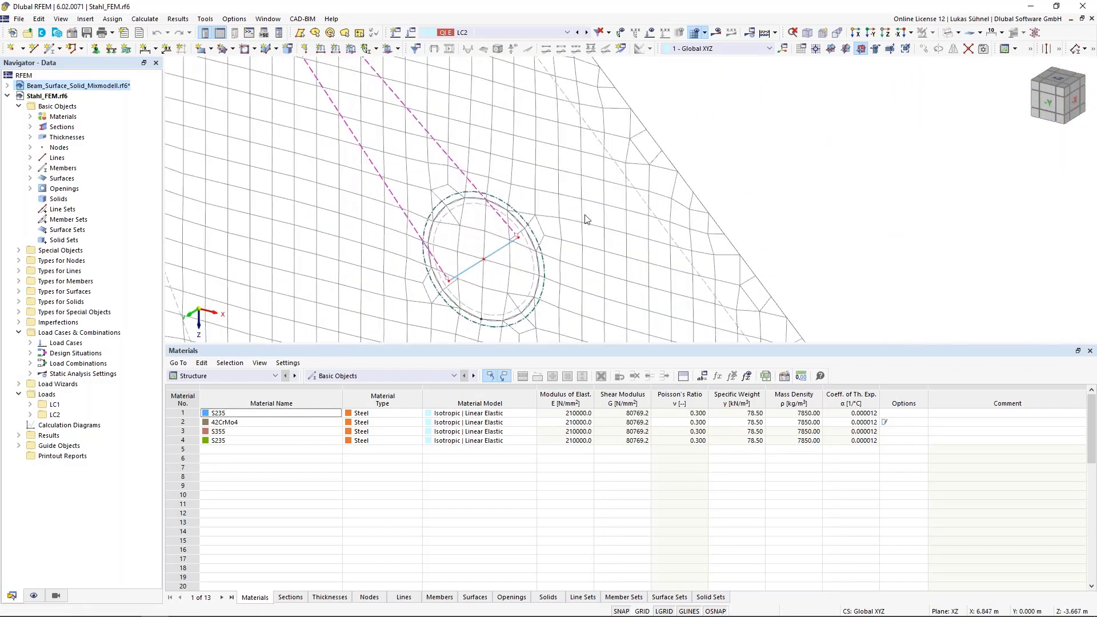
pyautogui.scroll(-2, 588, 218)
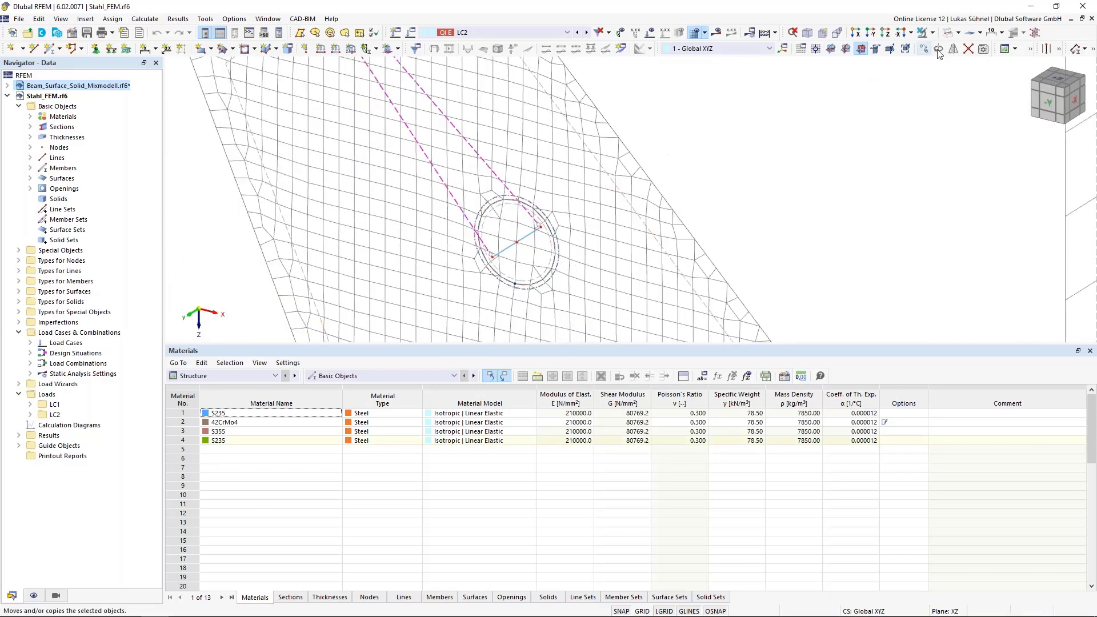
# - Isolate the gusset plate surface in visibility mode and inspect the circular hole in solid display
pyautogui.click(933, 33)
pyautogui.click(937, 43)
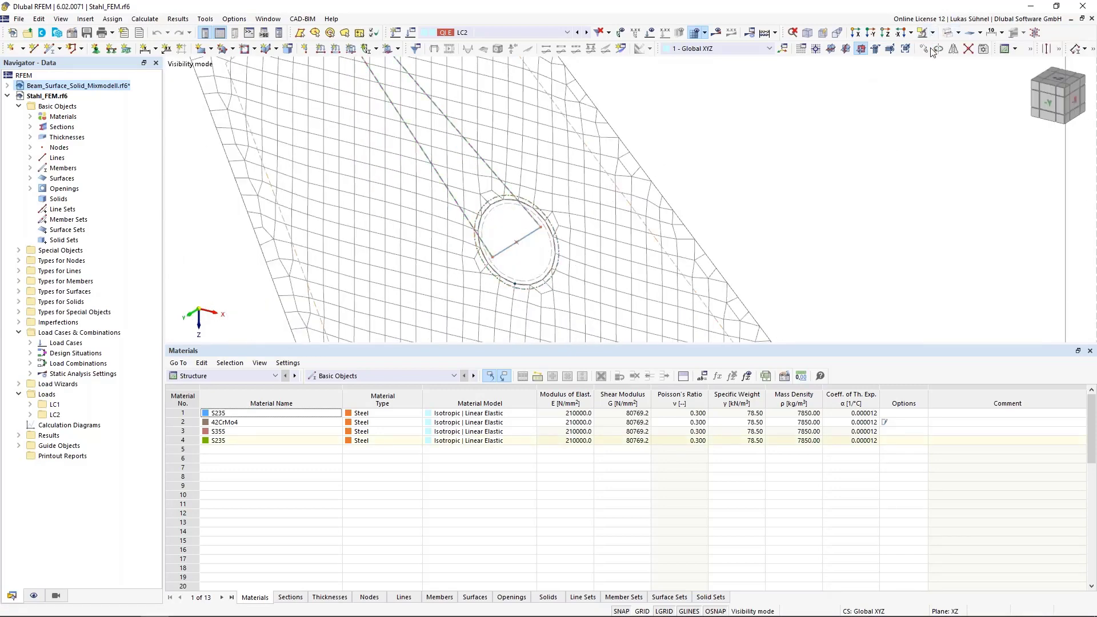
pyautogui.scroll(-4, 733, 162)
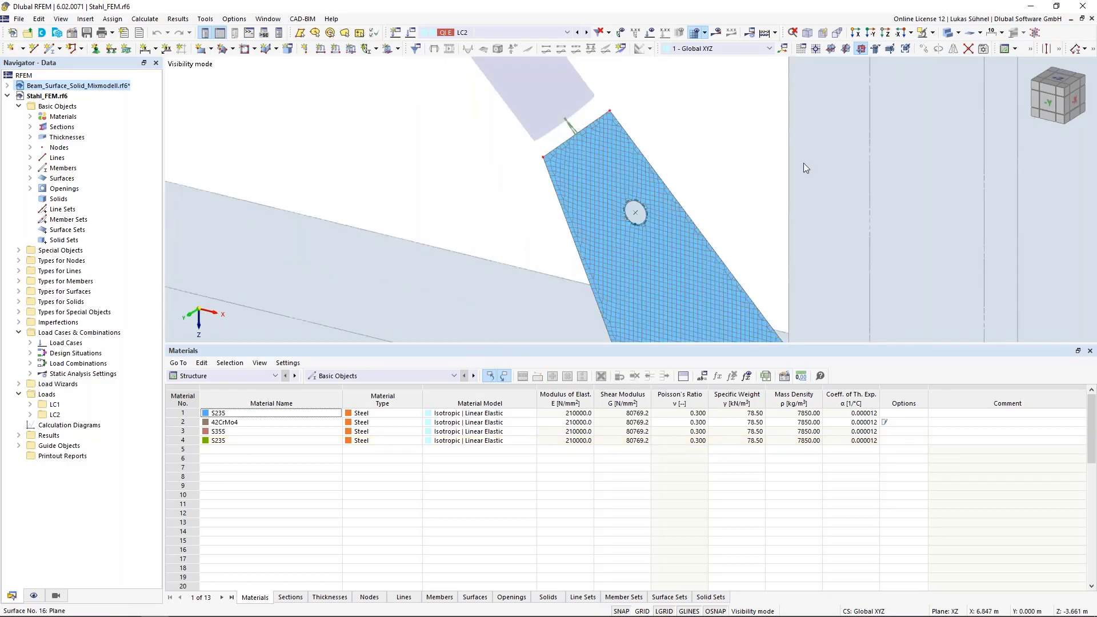
pyautogui.scroll(3, 677, 197)
pyautogui.scroll(3, 620, 224)
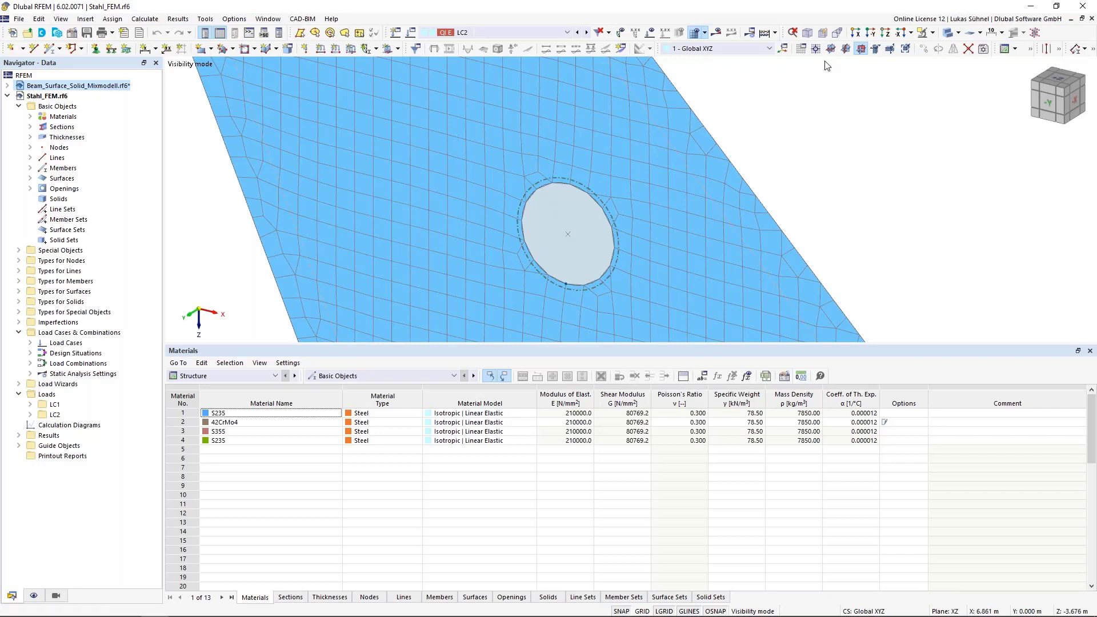
# - Cancel visibility mode to show all objects and return to the wireframe display
pyautogui.click(932, 32)
pyautogui.click(937, 106)
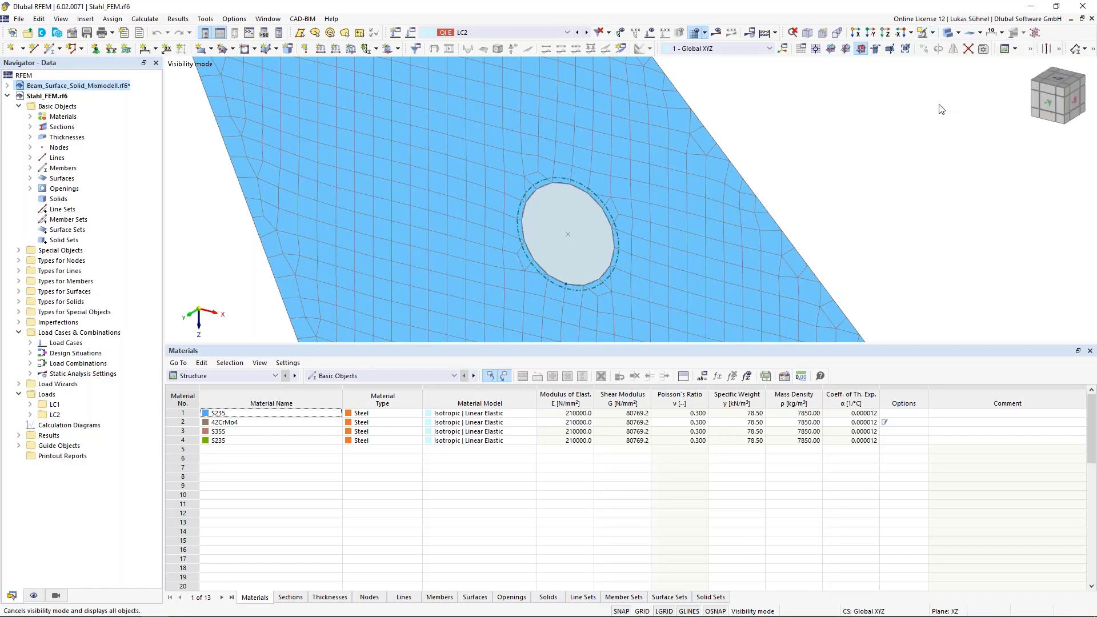
pyautogui.click(947, 35)
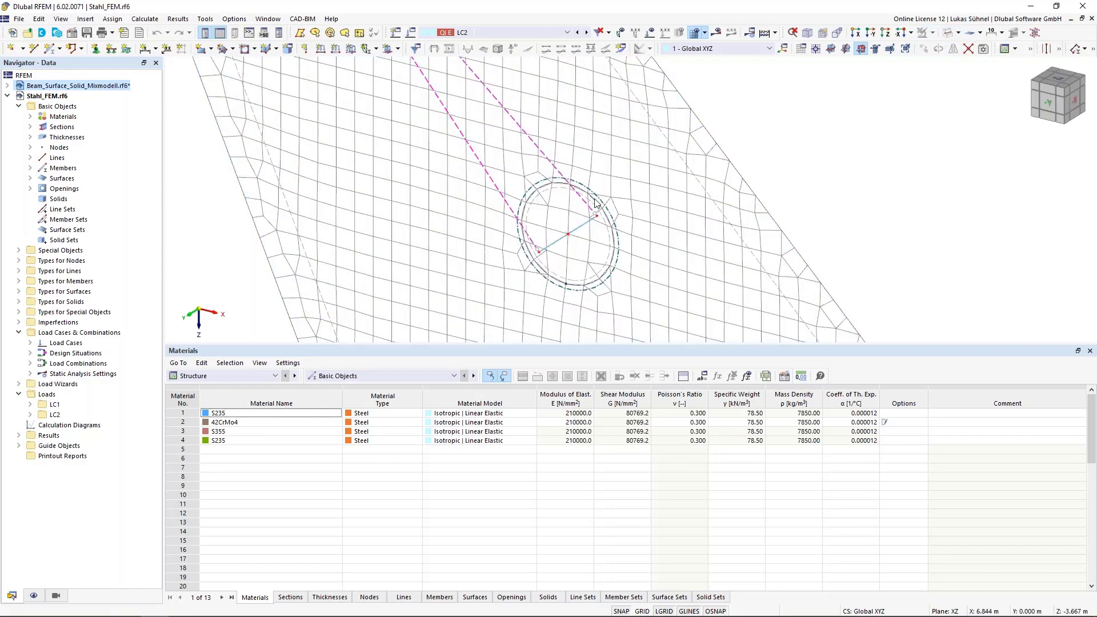
# - Review the stiffness type of the circular surface filling the gusset plate hole, close its properties and examine the bolt's connection to the diagonal
pyautogui.doubleClick(533, 285)
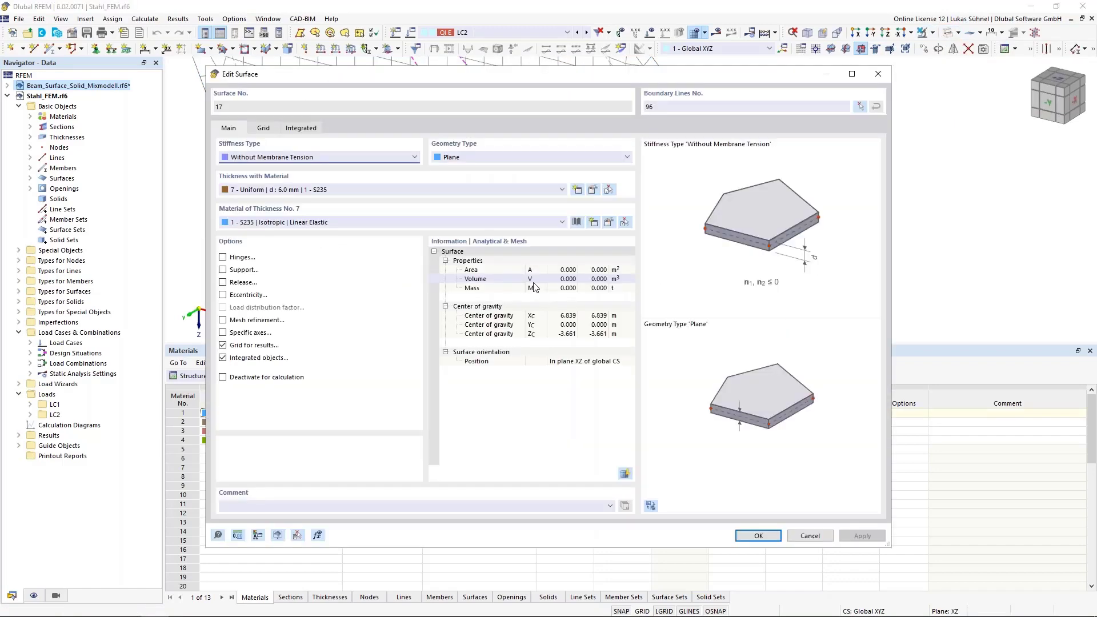
pyautogui.moveTo(451, 77); pyautogui.dragTo(452, 365)
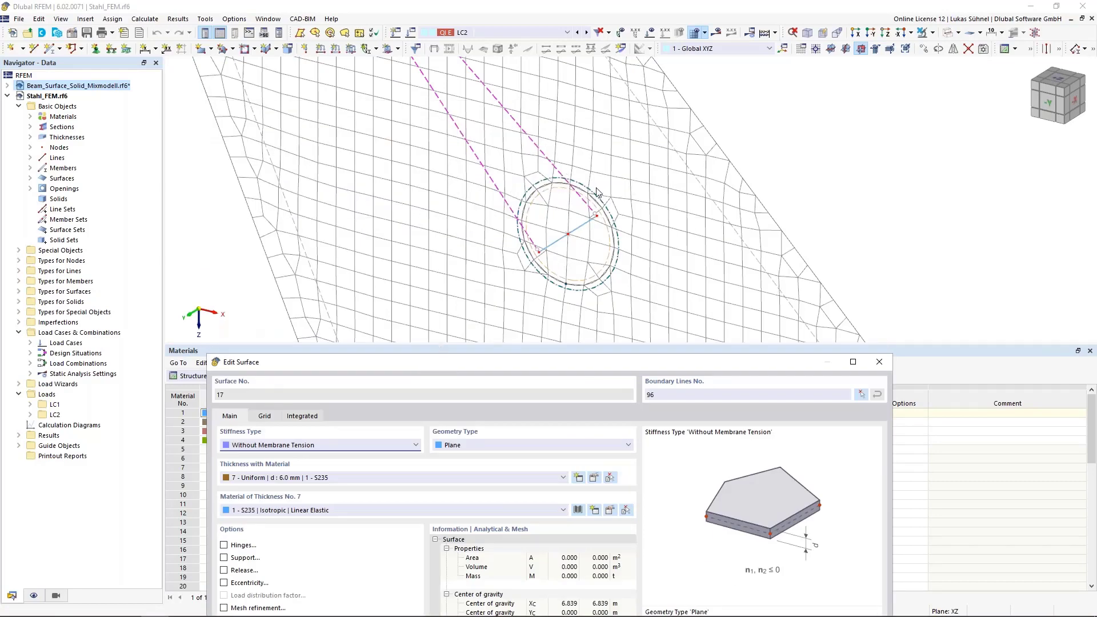
pyautogui.moveTo(523, 366); pyautogui.dragTo(551, 181)
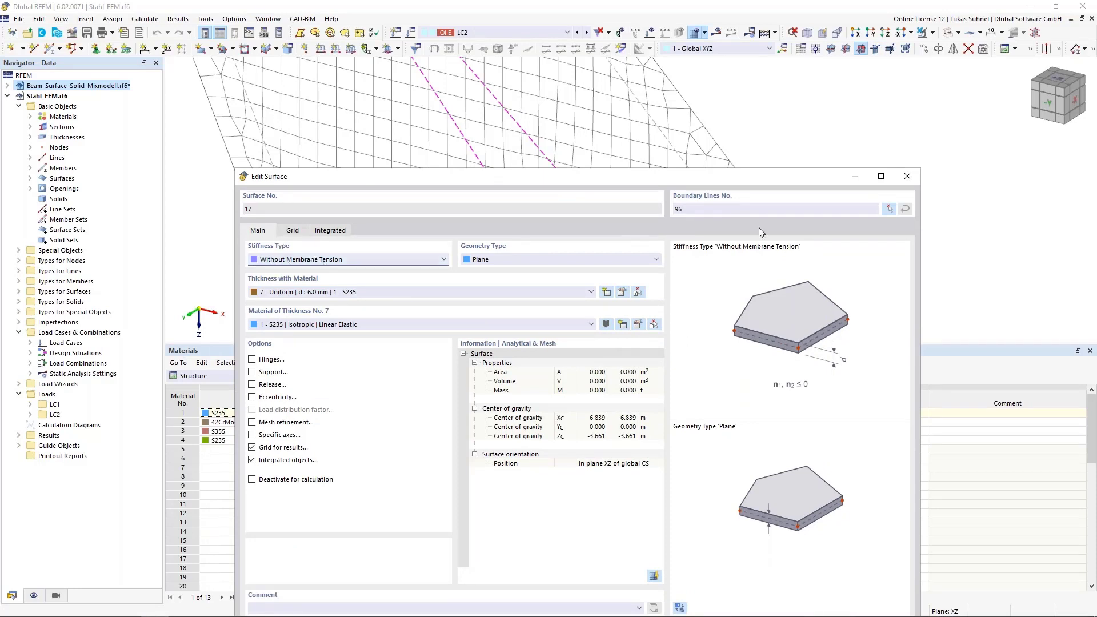
pyautogui.click(913, 178)
pyautogui.scroll(3, 588, 238)
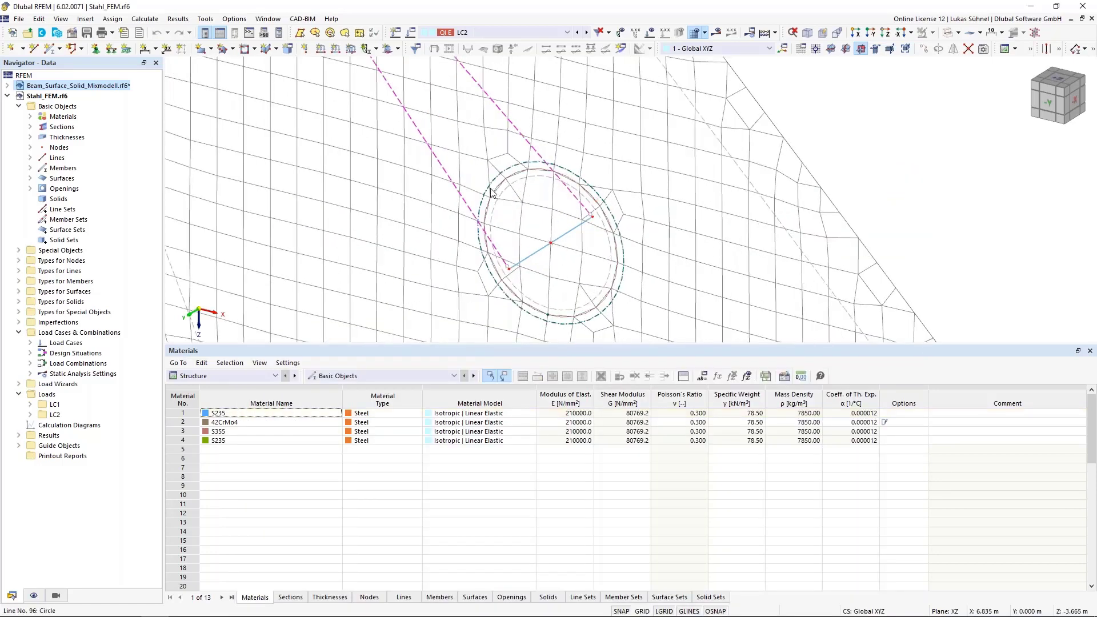
pyautogui.scroll(-5, 542, 243)
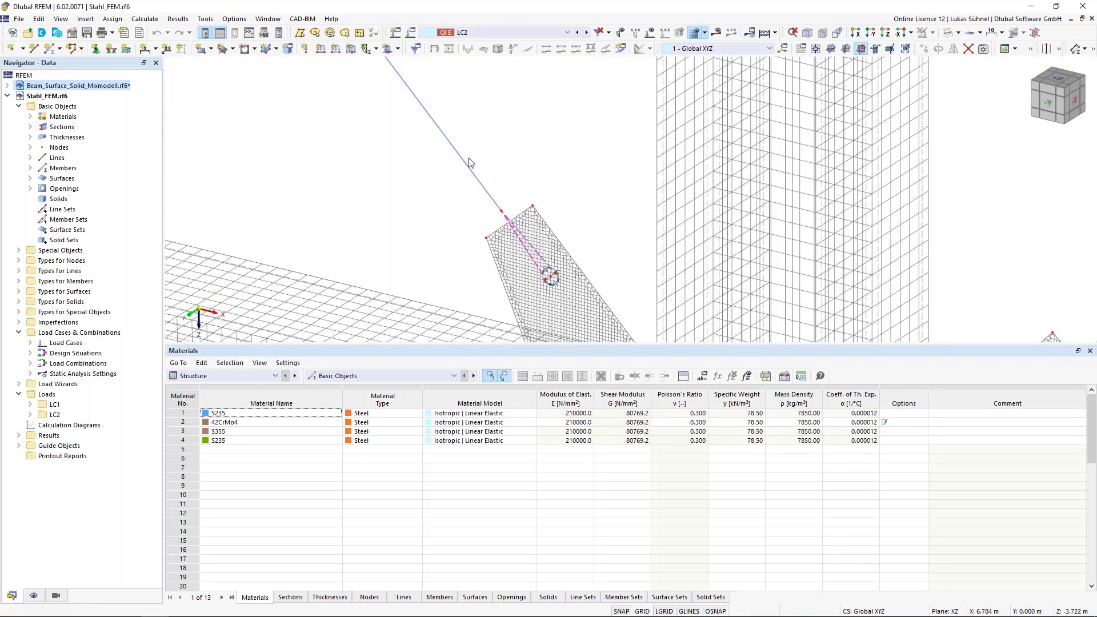
pyautogui.scroll(5, 551, 275)
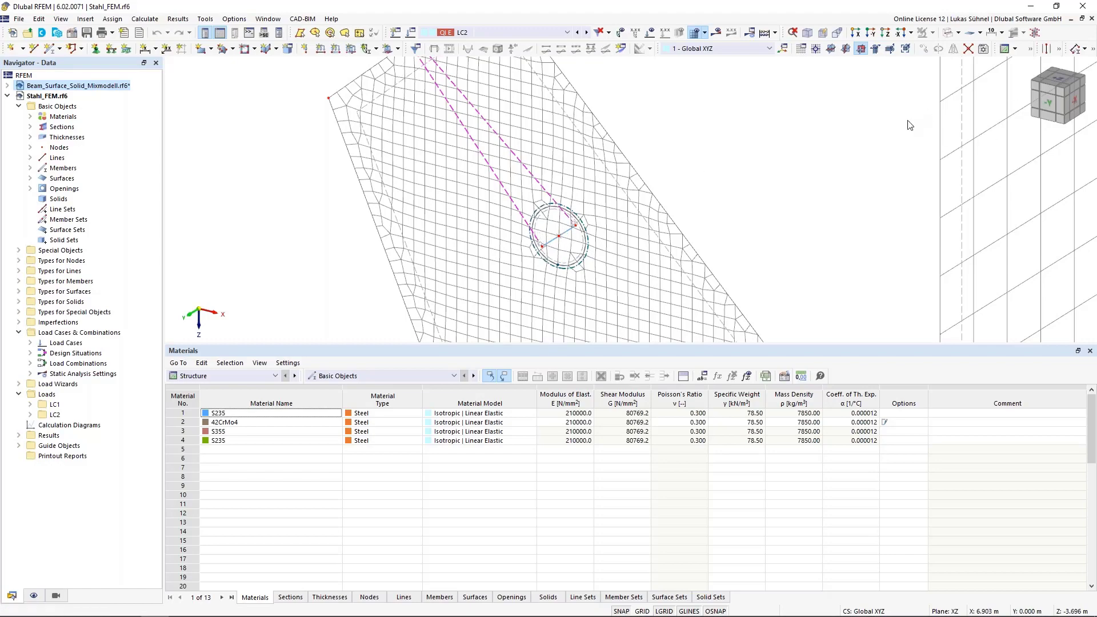
# - Return the model to solid display and bring the gusset plate at the left diagonal into view with nothing selected
pyautogui.scroll(-5, 513, 169)
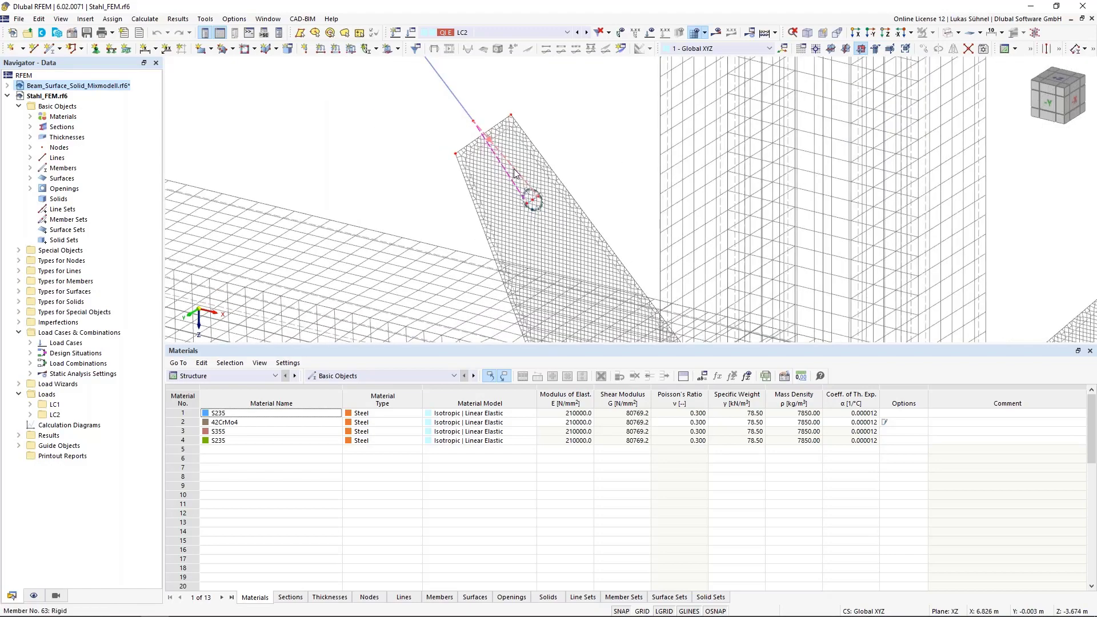
pyautogui.scroll(5, 563, 177)
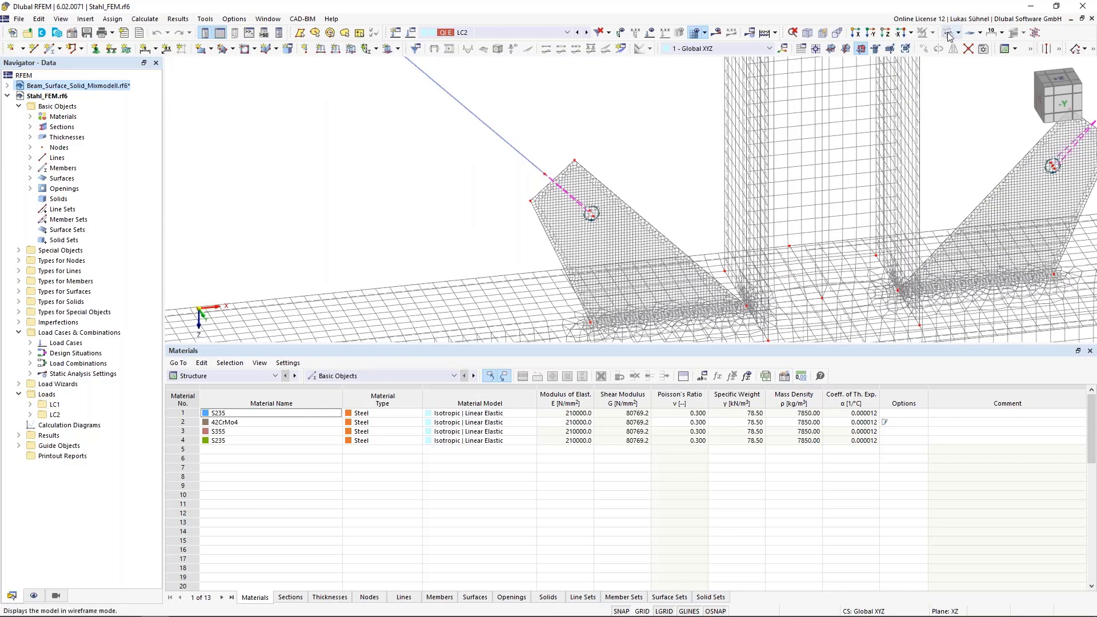
pyautogui.click(946, 33)
pyautogui.moveTo(636, 240); pyautogui.dragTo(569, 171, button='middle')
pyautogui.click(578, 164)
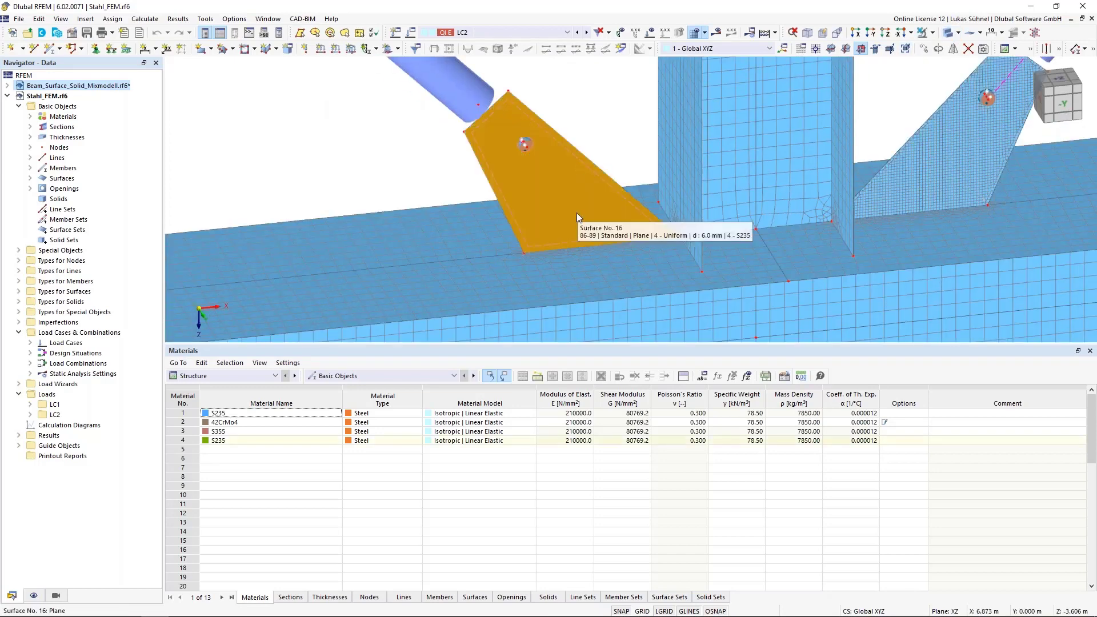
pyautogui.press('Escape')
# - Examine the line where the left gusset plate meets the upper flange of the chord
pyautogui.scroll(2, 528, 264)
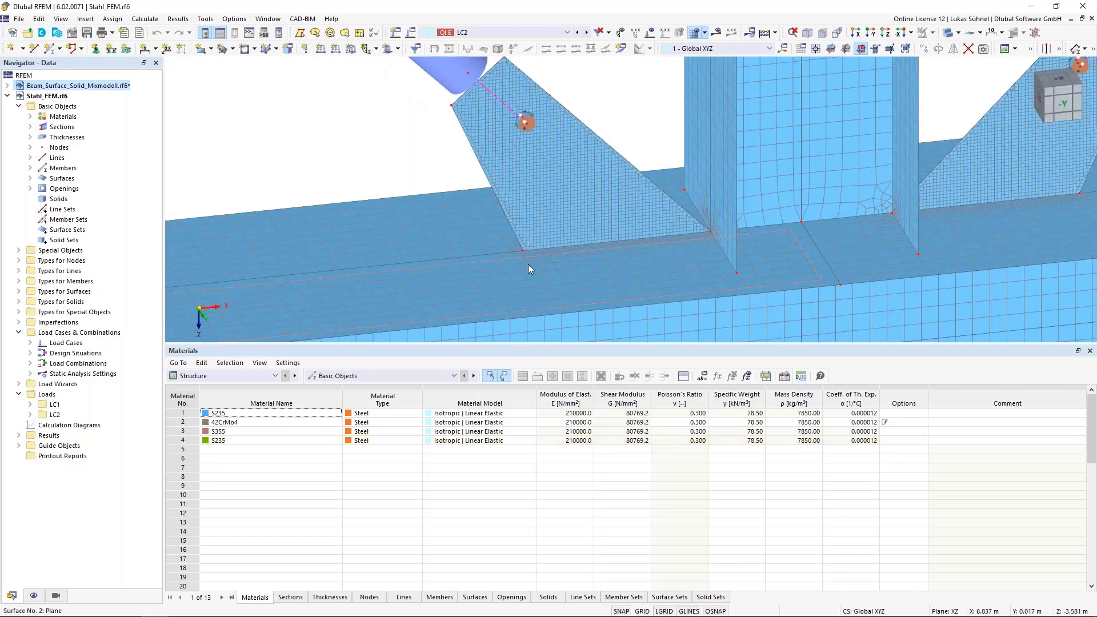
pyautogui.scroll(2, 528, 264)
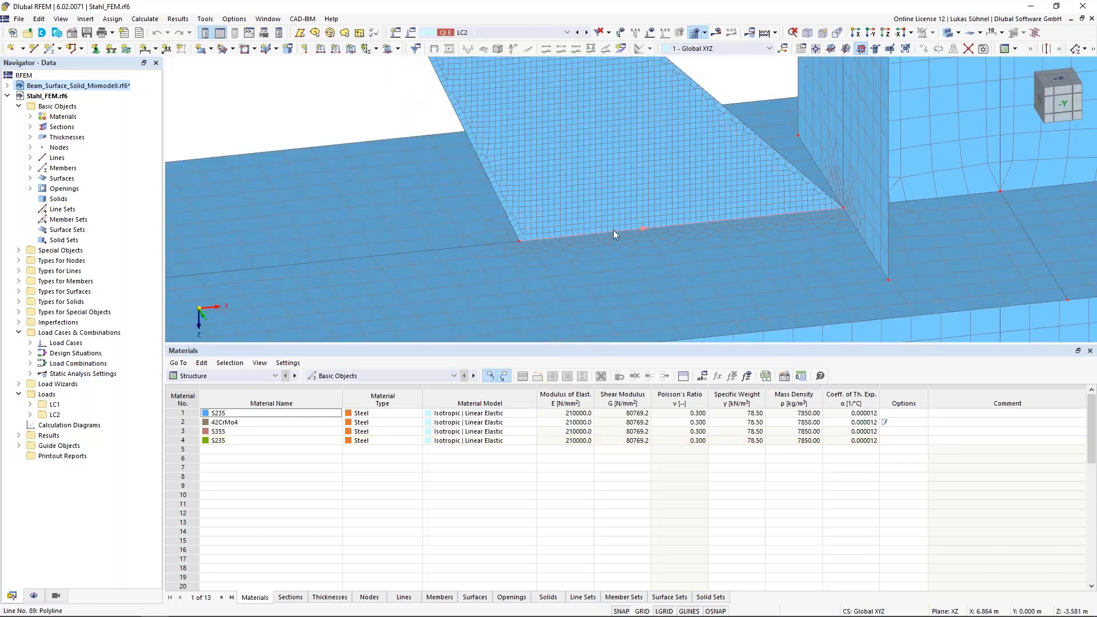
pyautogui.scroll(-5, 738, 217)
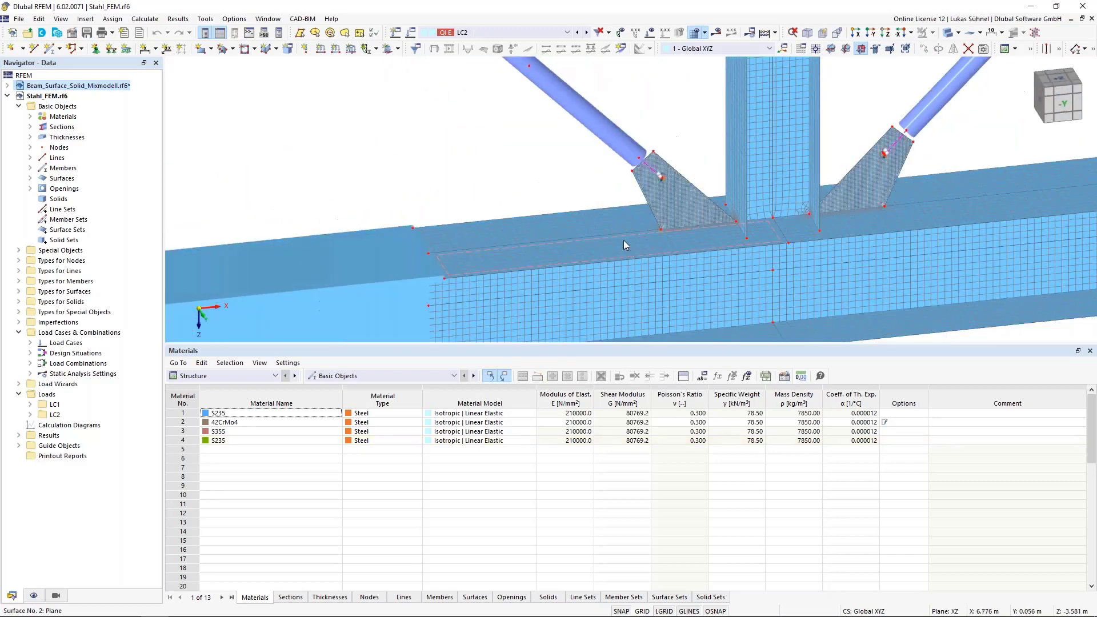
pyautogui.scroll(2, 623, 244)
pyautogui.scroll(2, 677, 218)
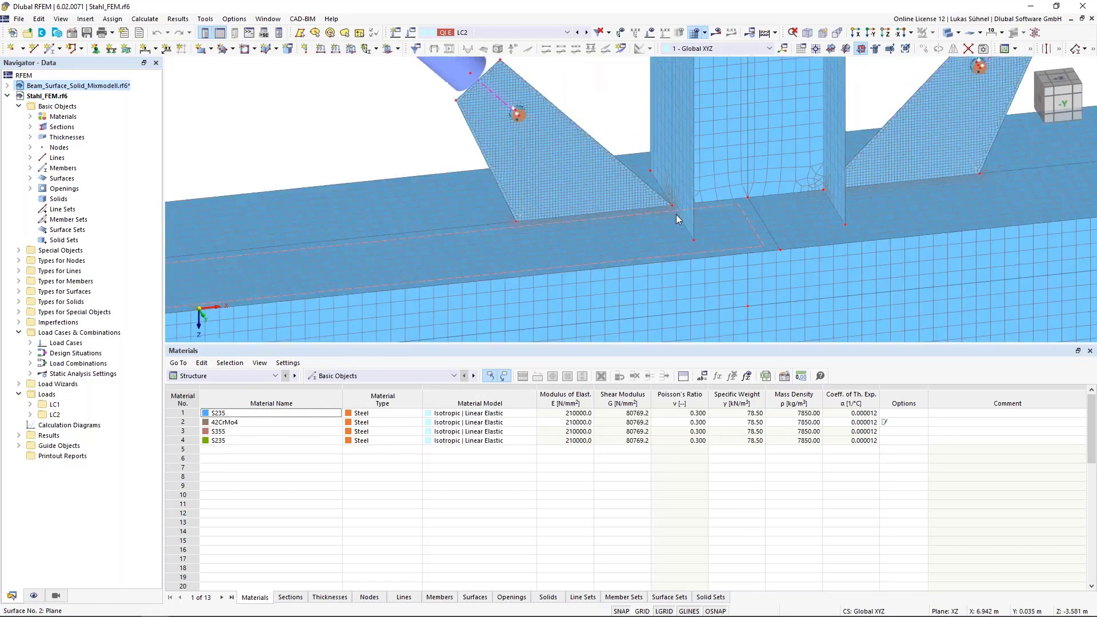
pyautogui.keyDown('ctrl'); pyautogui.moveTo(614, 145); pyautogui.dragTo(623, 119, button='middle'); pyautogui.keyUp('ctrl')
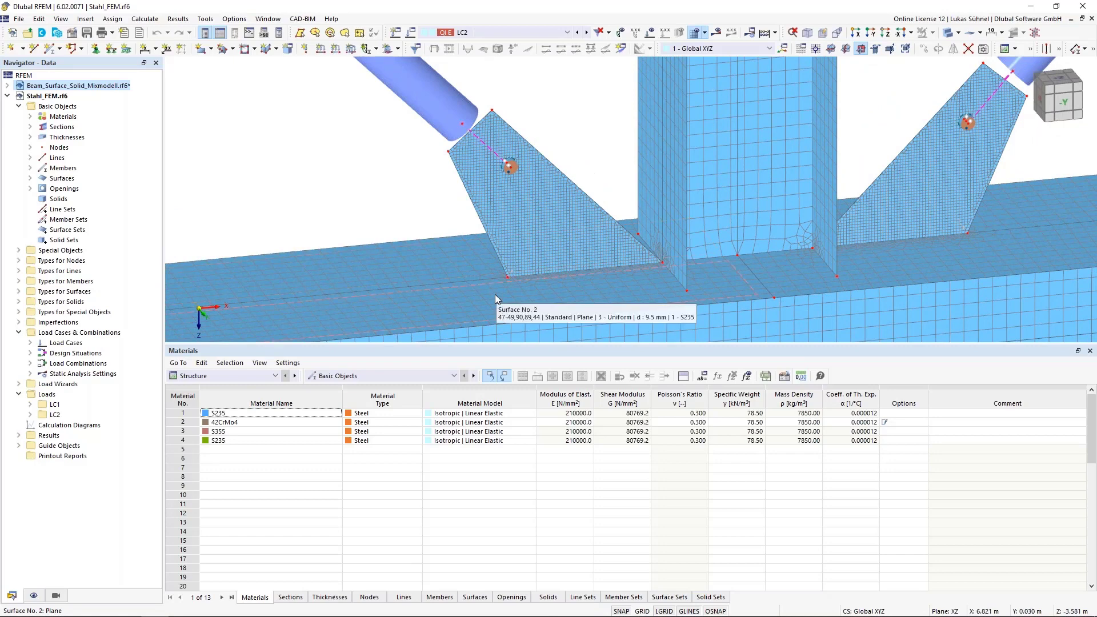
# - Start a new line welded joint and set its joint type to Tee Joint
pyautogui.click(18, 272)
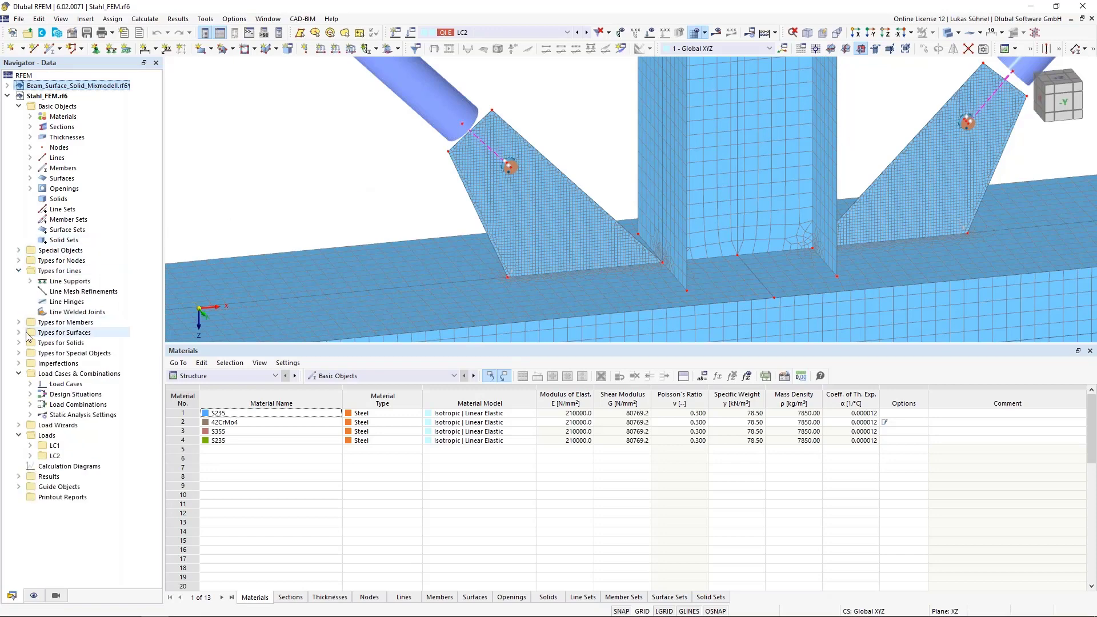
pyautogui.click(61, 272)
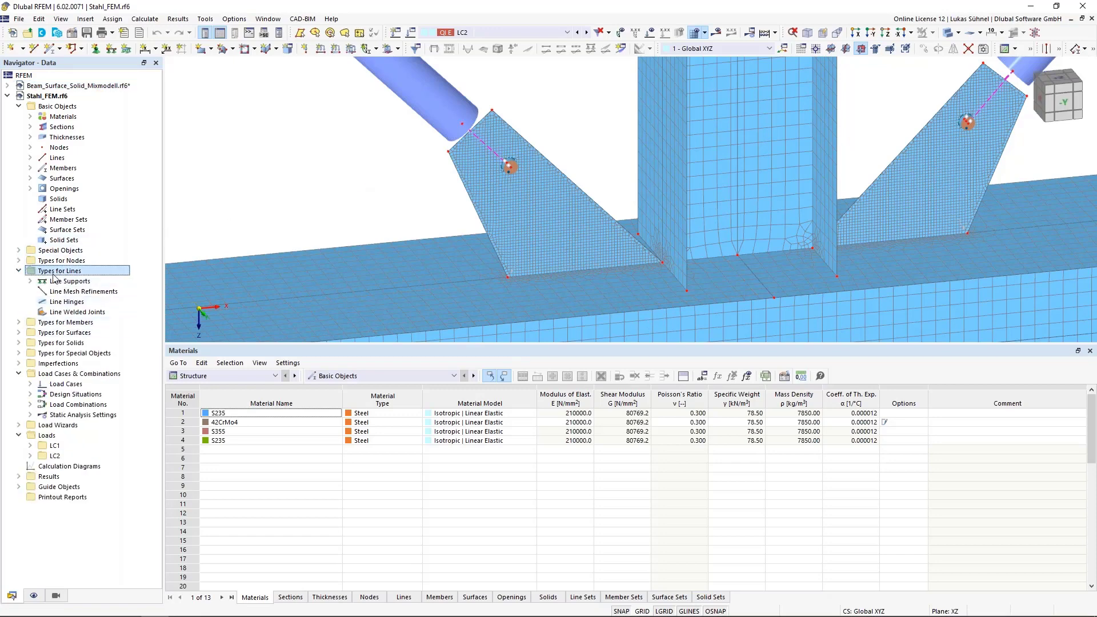
pyautogui.click(53, 312)
pyautogui.rightClick(53, 316)
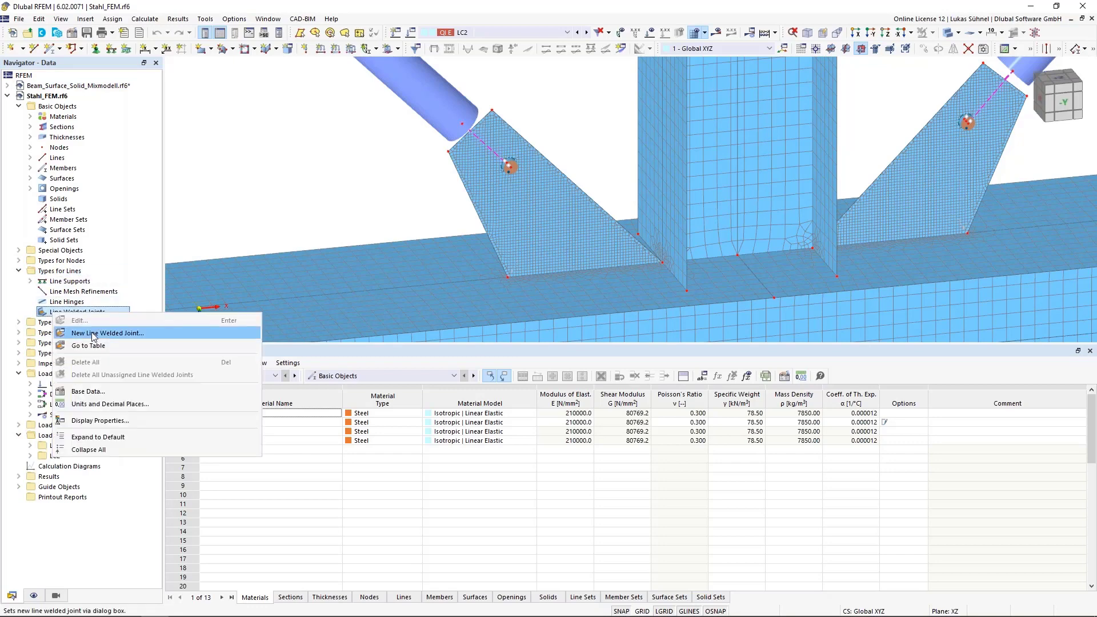
pyautogui.click(92, 334)
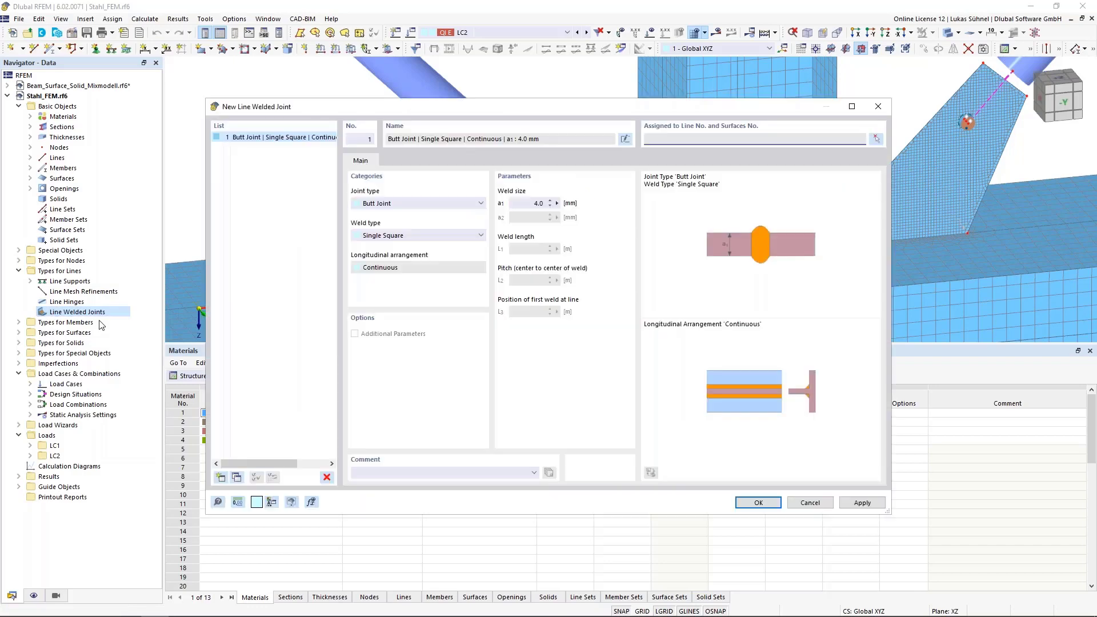
pyautogui.click(411, 204)
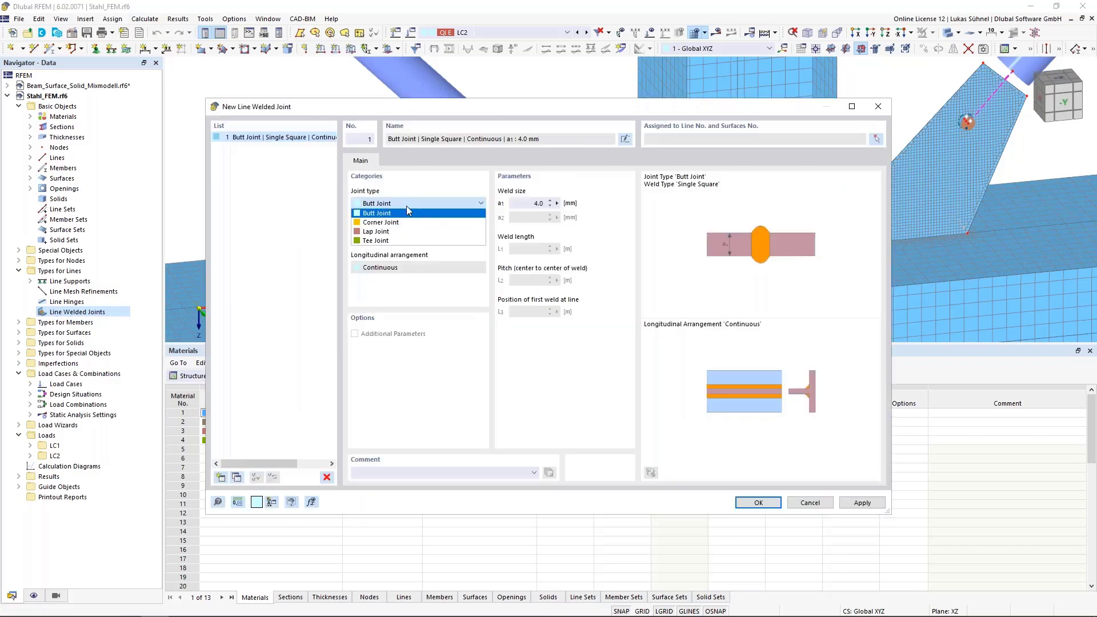
pyautogui.click(382, 241)
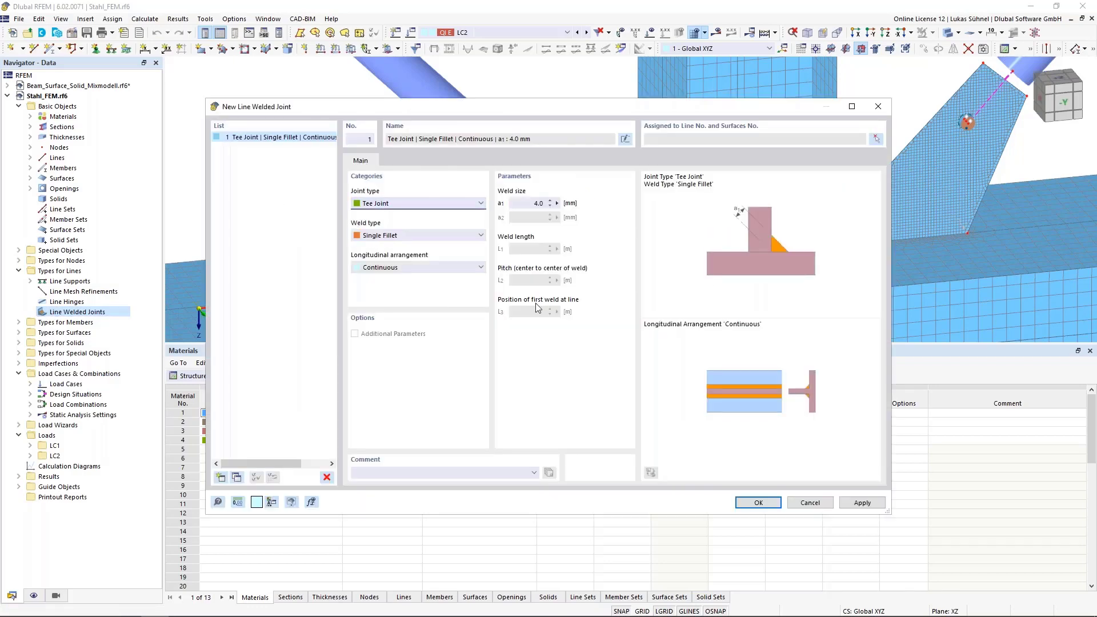
# - Define the weld as Single Fillet with a Continuous longitudinal arrangement and a weld size of 4.0 mm
pyautogui.click(396, 237)
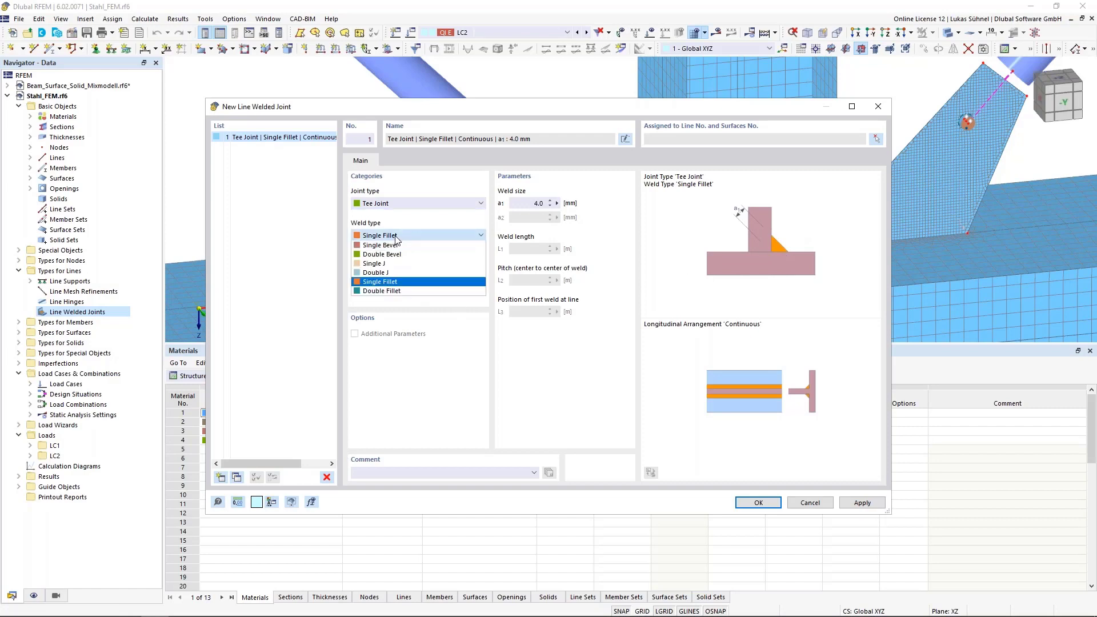
pyautogui.click(388, 283)
pyautogui.click(391, 270)
pyautogui.click(403, 277)
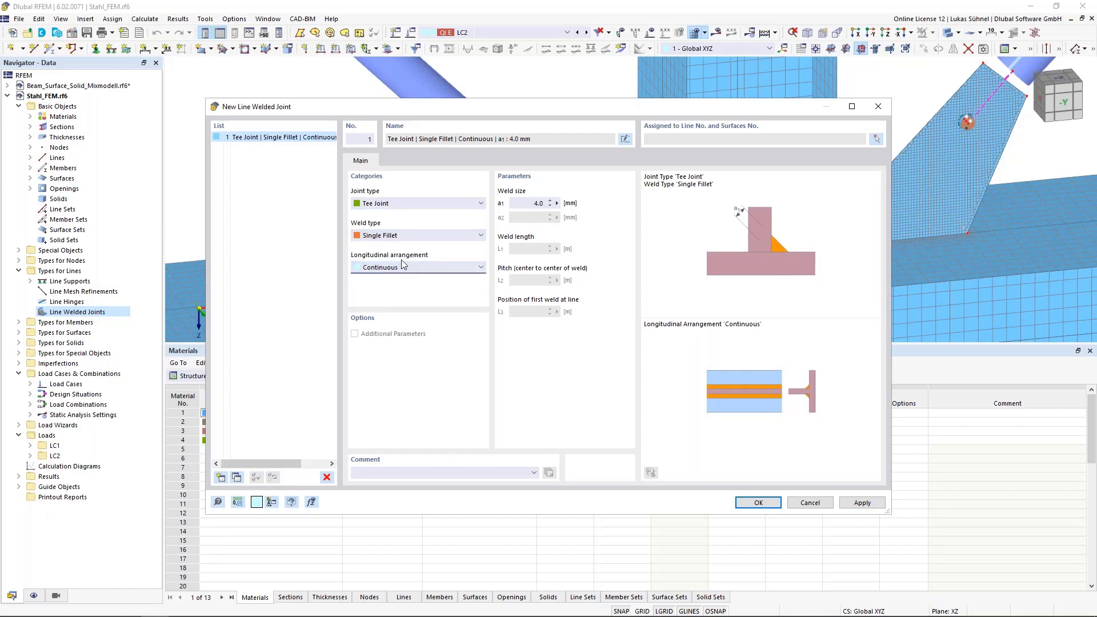
pyautogui.click(526, 203)
# - Assign the welded joint to line 89 with gusset surface 16 and flange surfaces 1 and 2, and create it
pyautogui.click(877, 140)
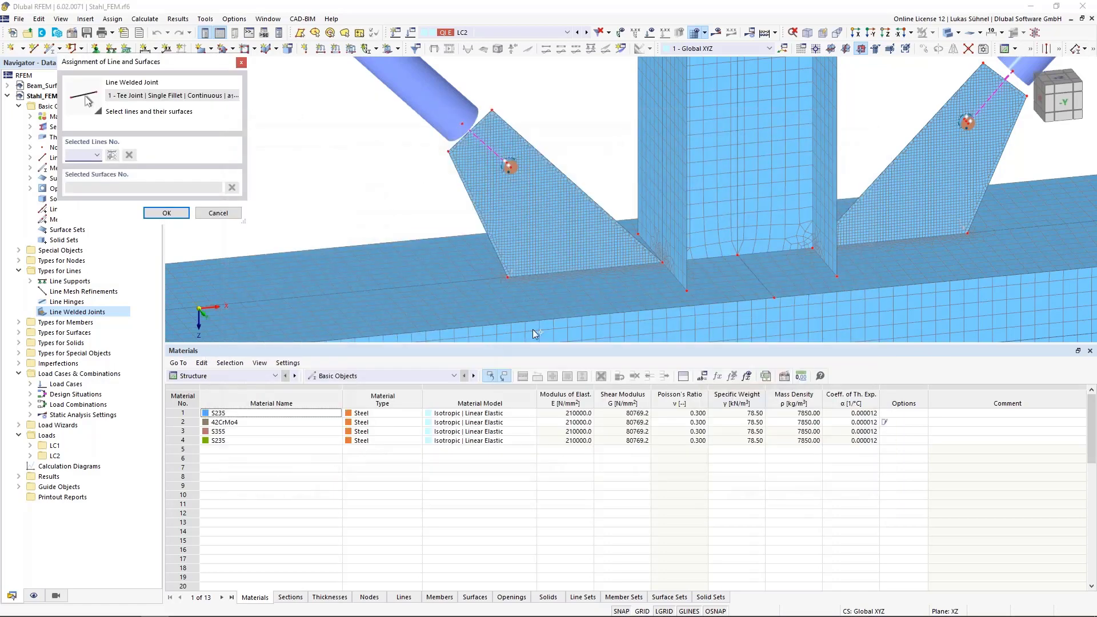
pyautogui.click(579, 273)
pyautogui.click(505, 375)
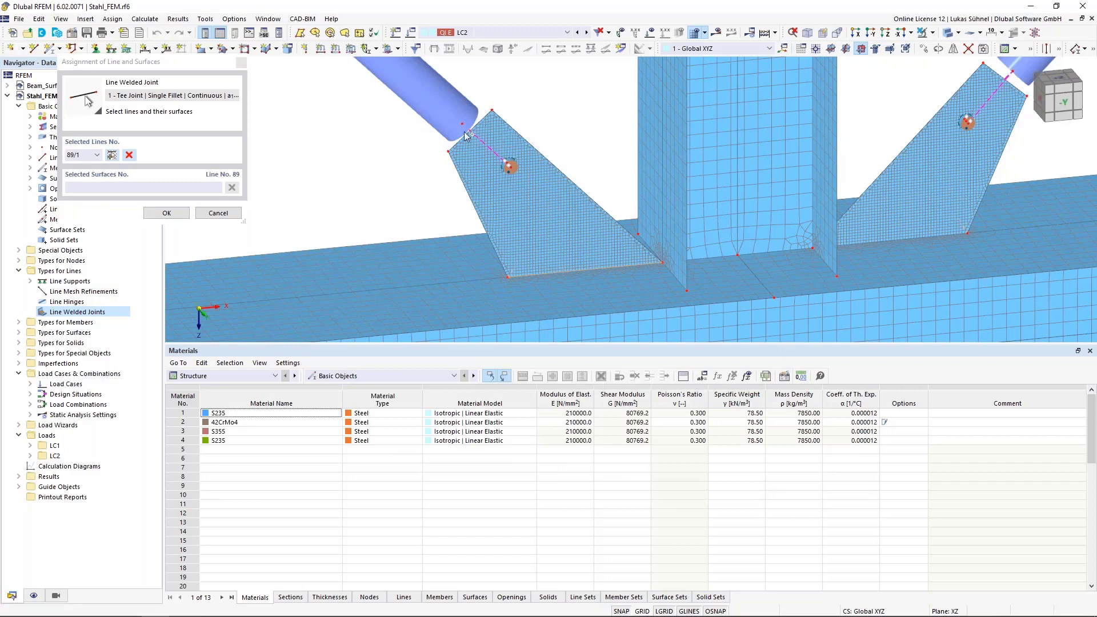
pyautogui.scroll(-1, 470, 151)
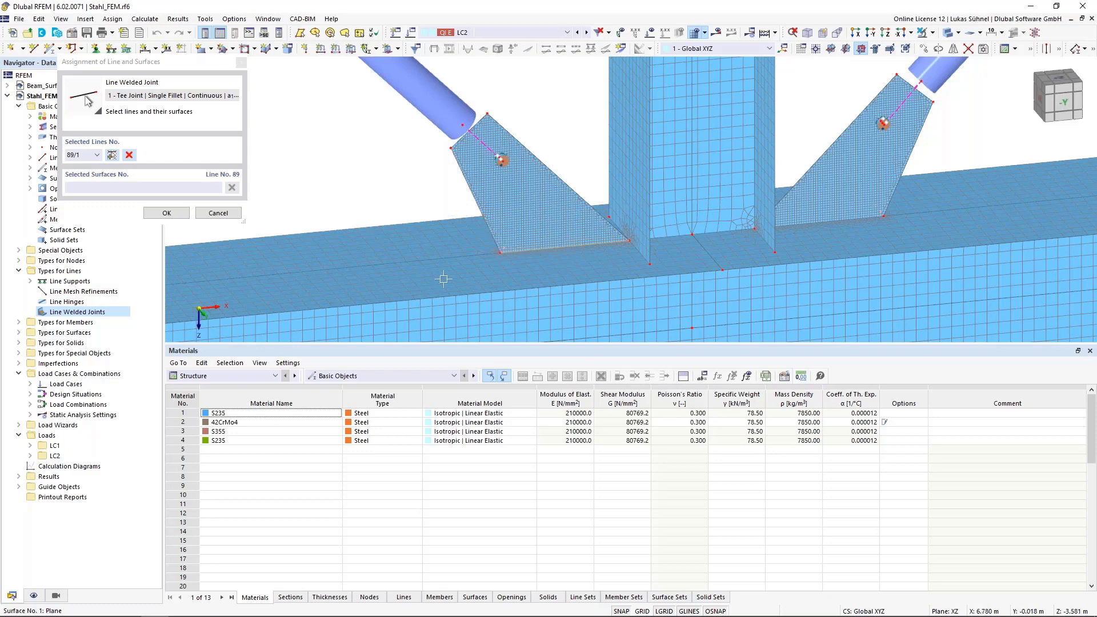
pyautogui.click(464, 163)
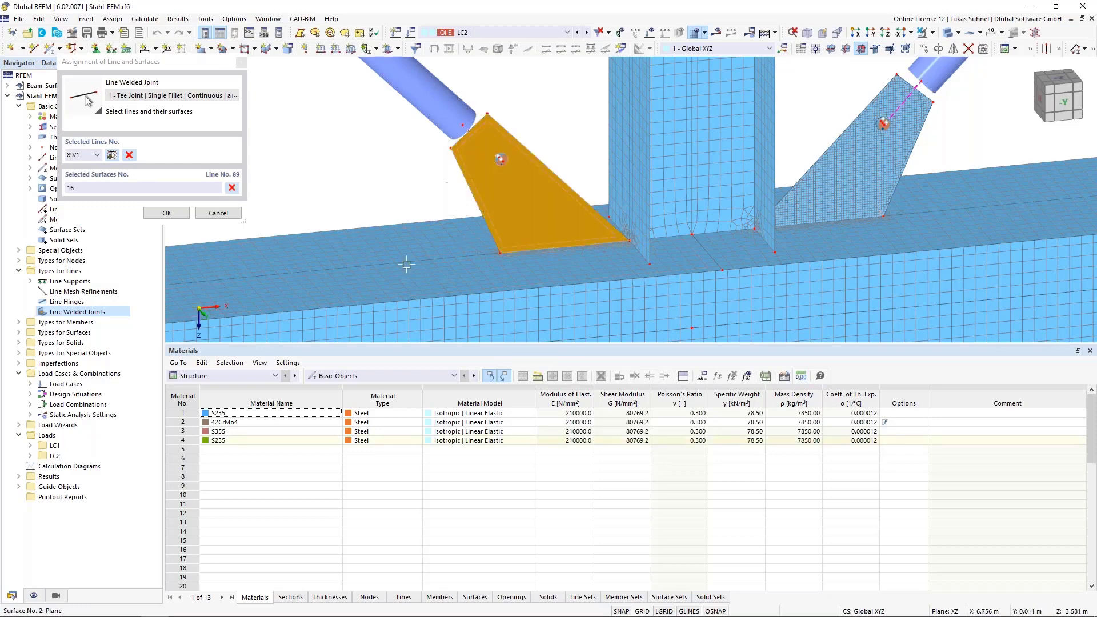
pyautogui.click(432, 228)
pyautogui.click(408, 275)
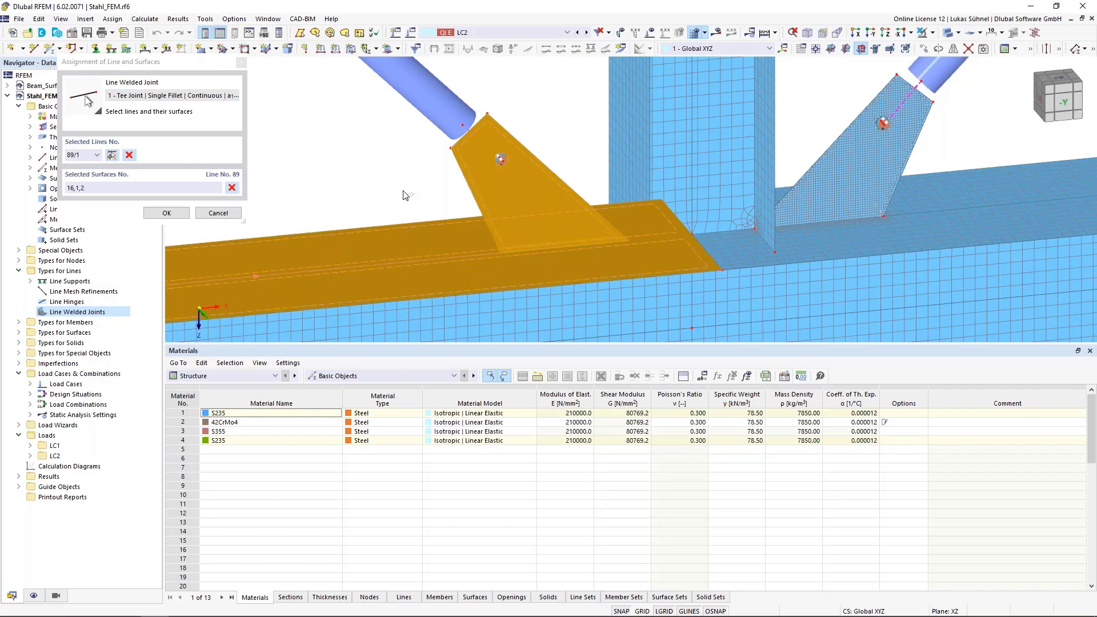
pyautogui.scroll(-3, 403, 196)
pyautogui.click(166, 213)
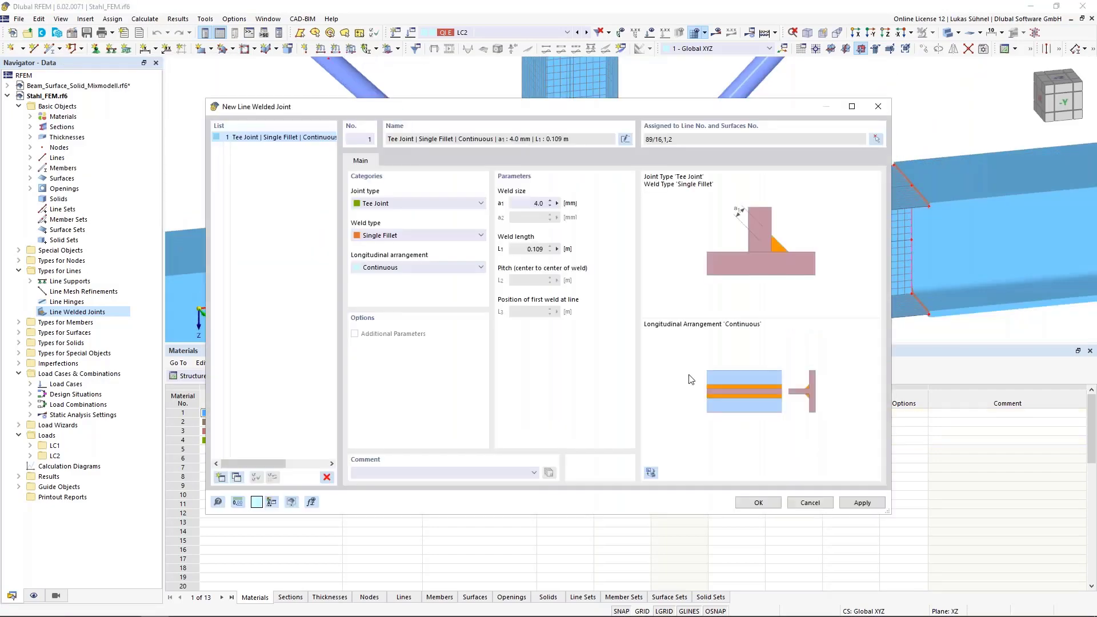
pyautogui.click(758, 503)
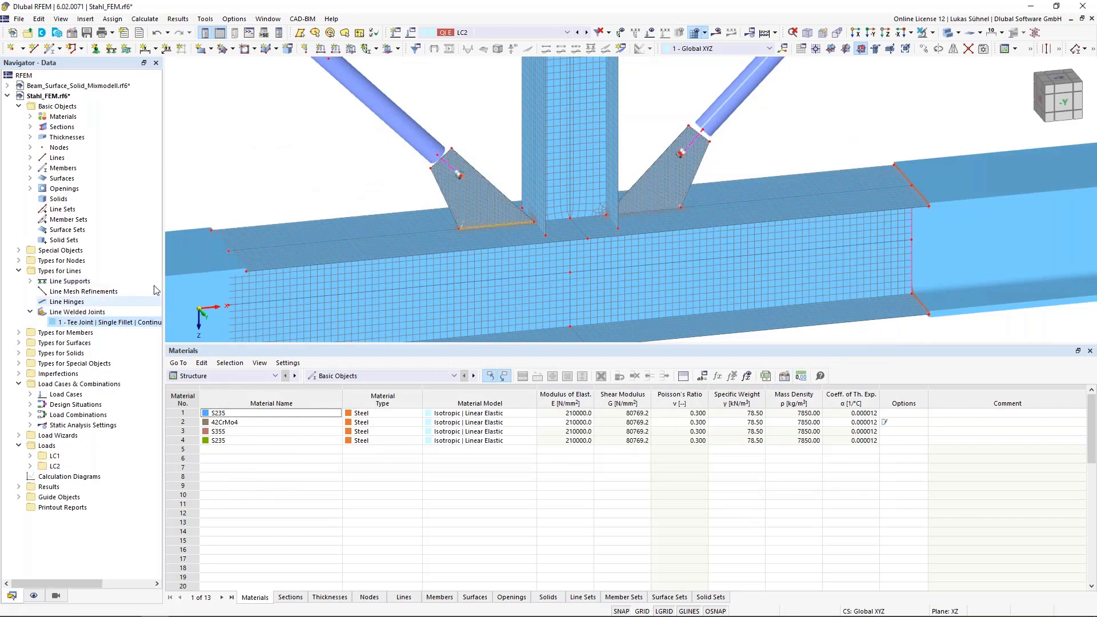
# - Inspect the line welded joint along the base of the left gusset plate, up close and within the whole truss joint
pyautogui.scroll(10, 491, 215)
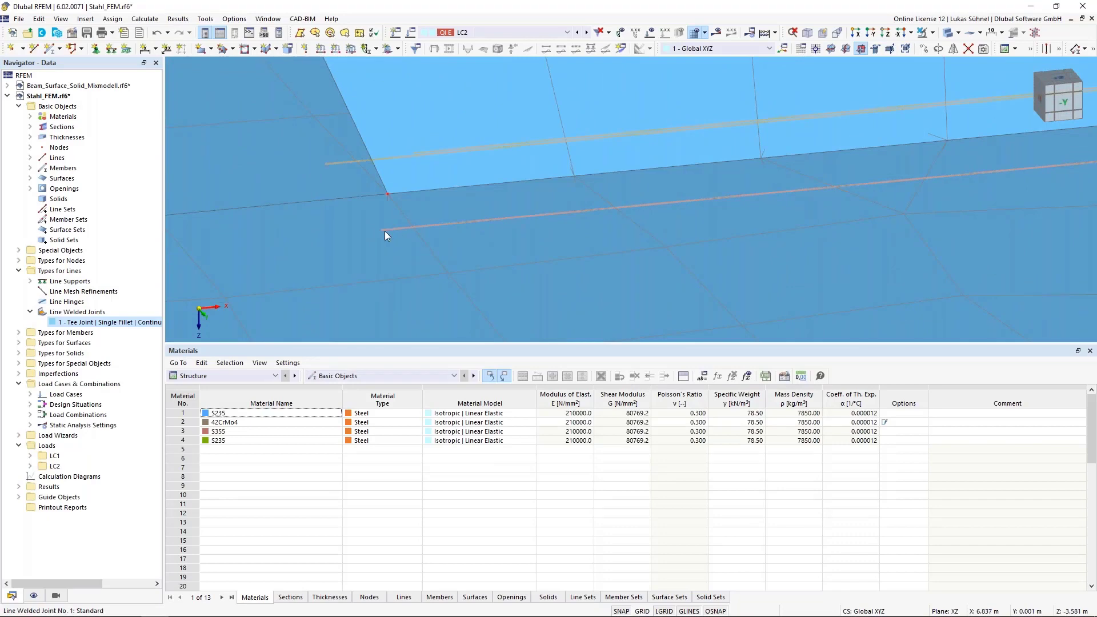
pyautogui.scroll(-3, 398, 242)
pyautogui.scroll(-1, 399, 240)
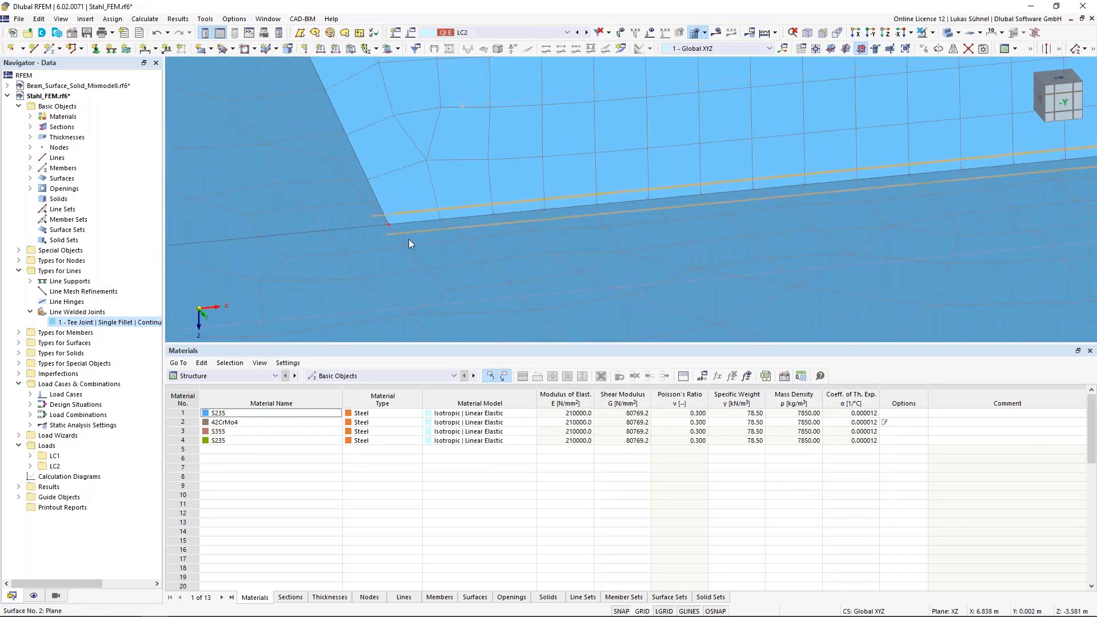
pyautogui.scroll(-3, 409, 239)
pyautogui.scroll(-5, 417, 263)
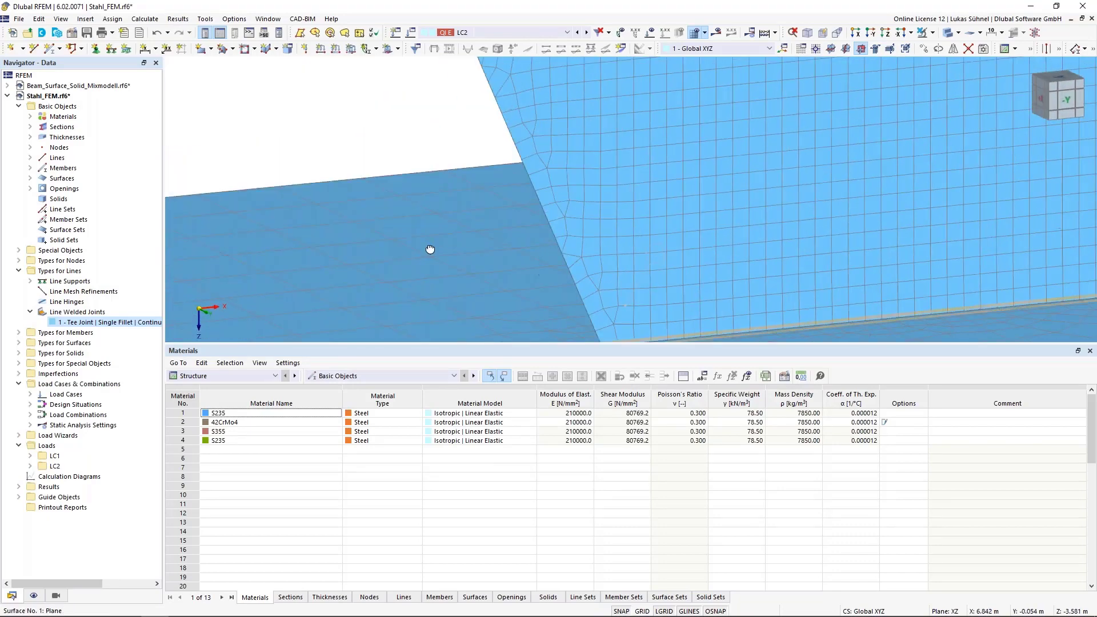
pyautogui.scroll(-6, 420, 284)
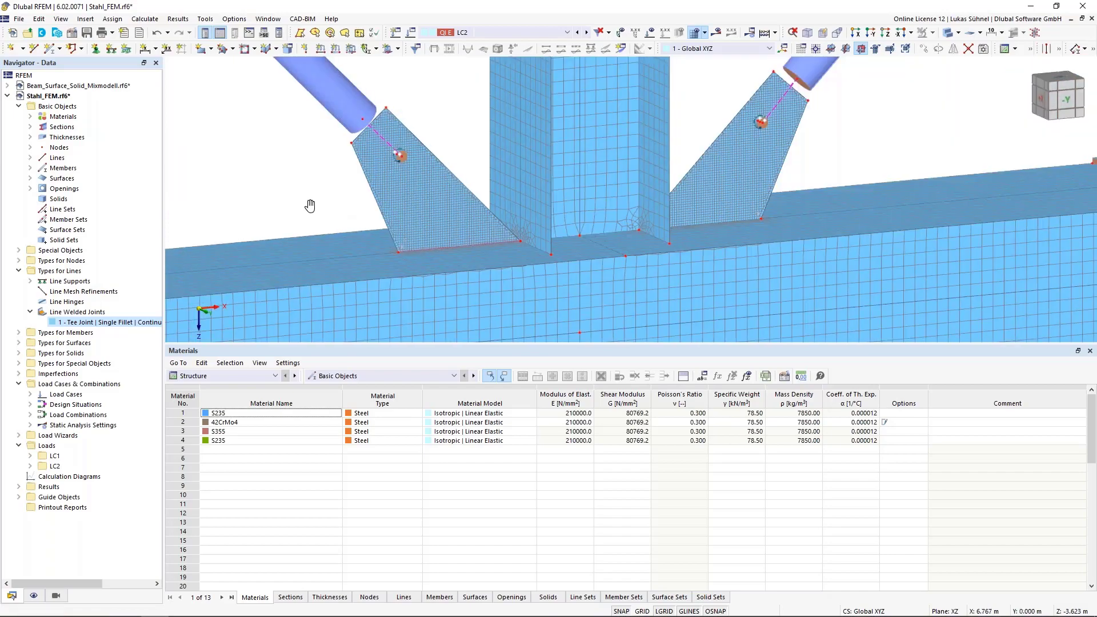
pyautogui.keyDown('ctrl'); pyautogui.moveTo(252, 169); pyautogui.dragTo(310, 195, button='middle'); pyautogui.keyUp('ctrl')
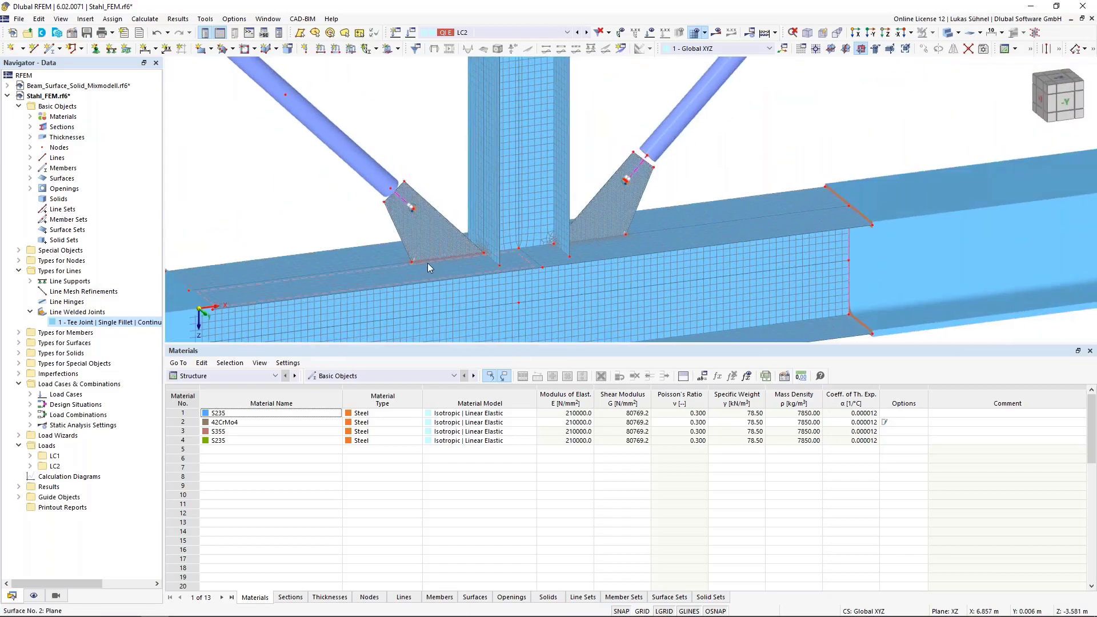
pyautogui.moveTo(431, 259)
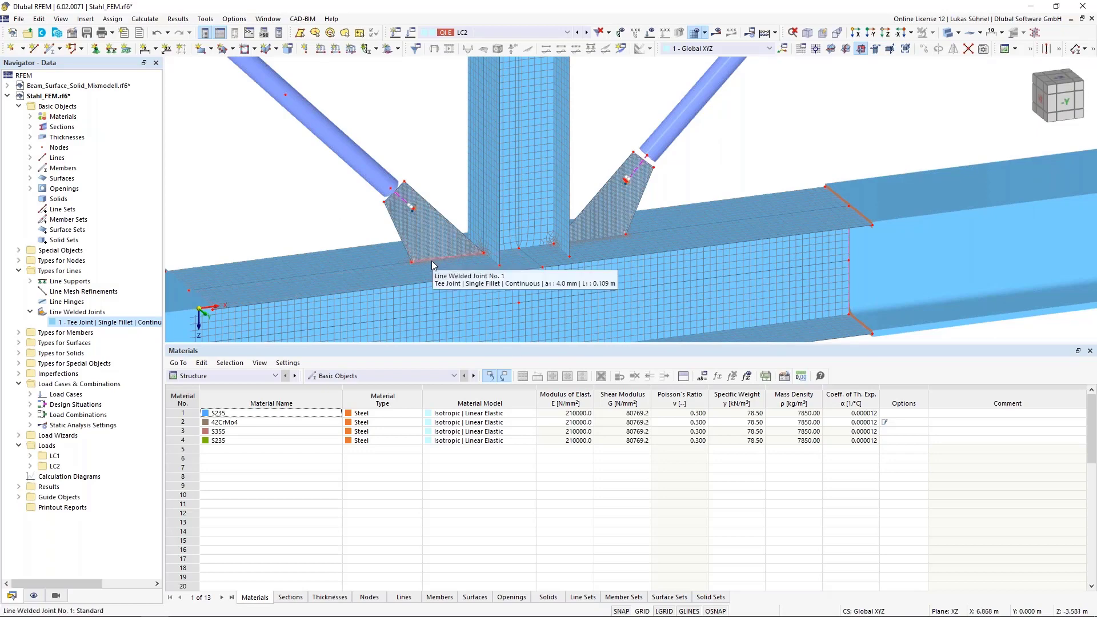
# - Activate the Stress-Strain Analysis add-on in the base data of the Stahl_FEM model
pyautogui.rightClick(62, 96)
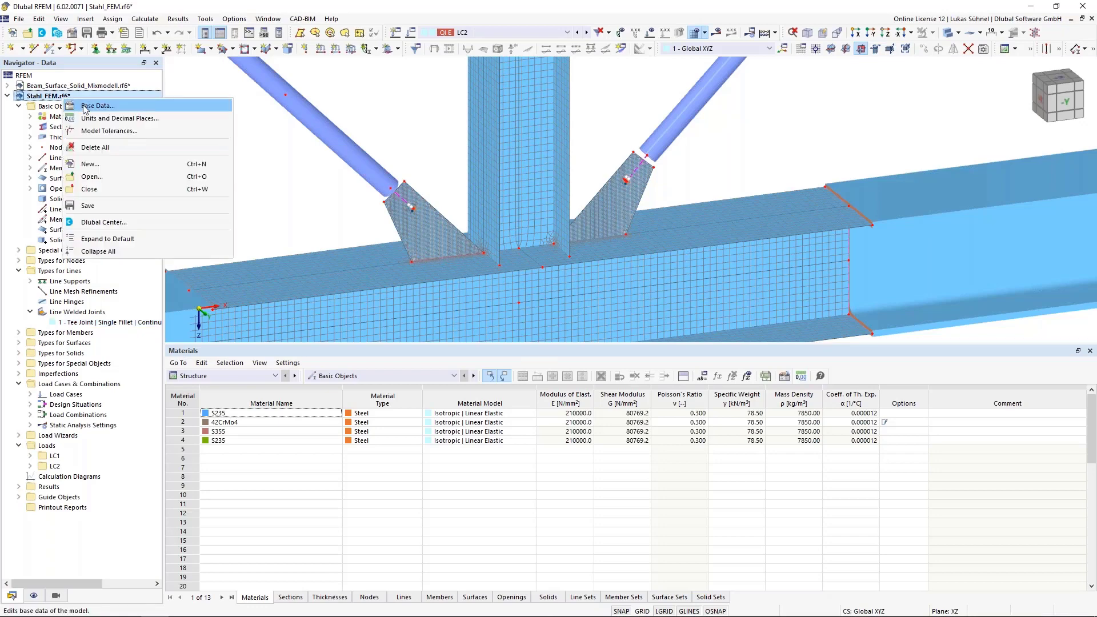
pyautogui.click(86, 106)
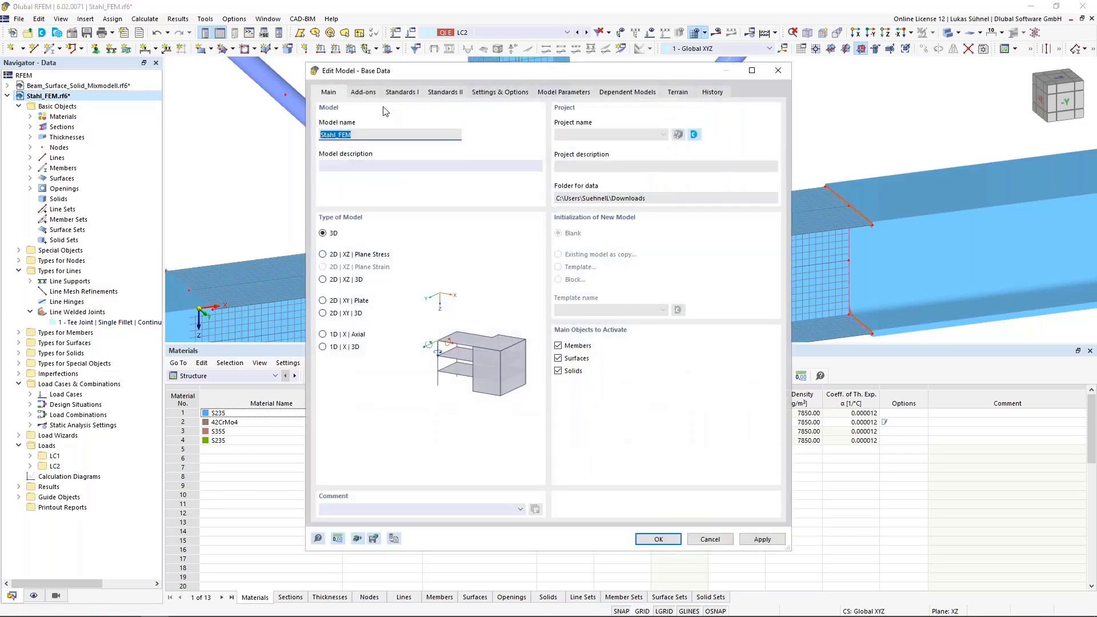
pyautogui.click(365, 93)
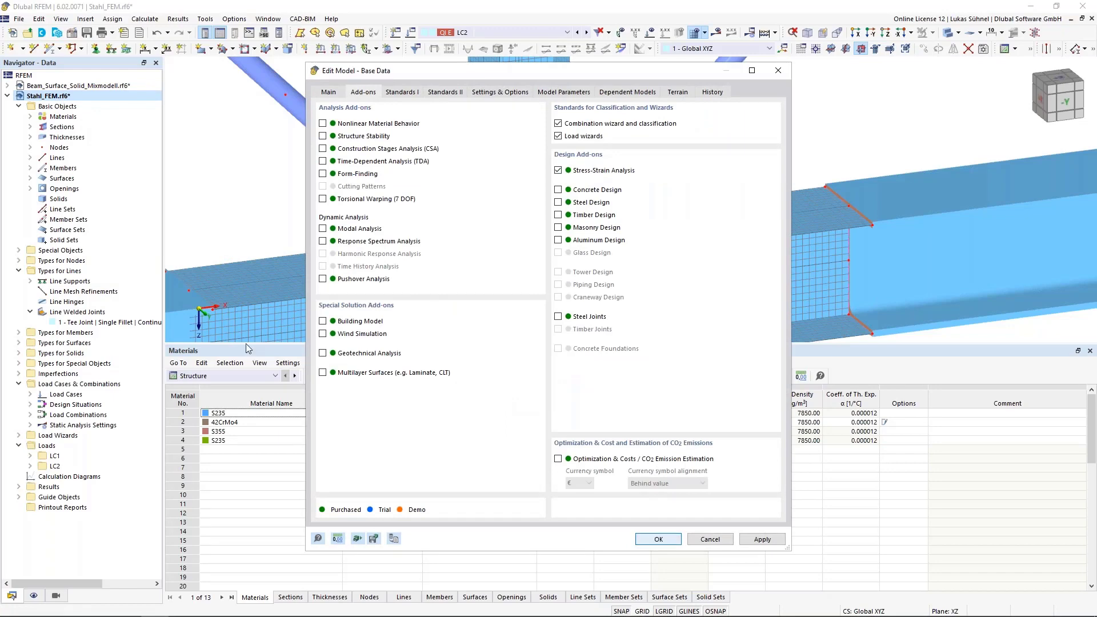
# - Display the Stress-Strain Analysis input data and review the design situations to analyze
pyautogui.click(230, 377)
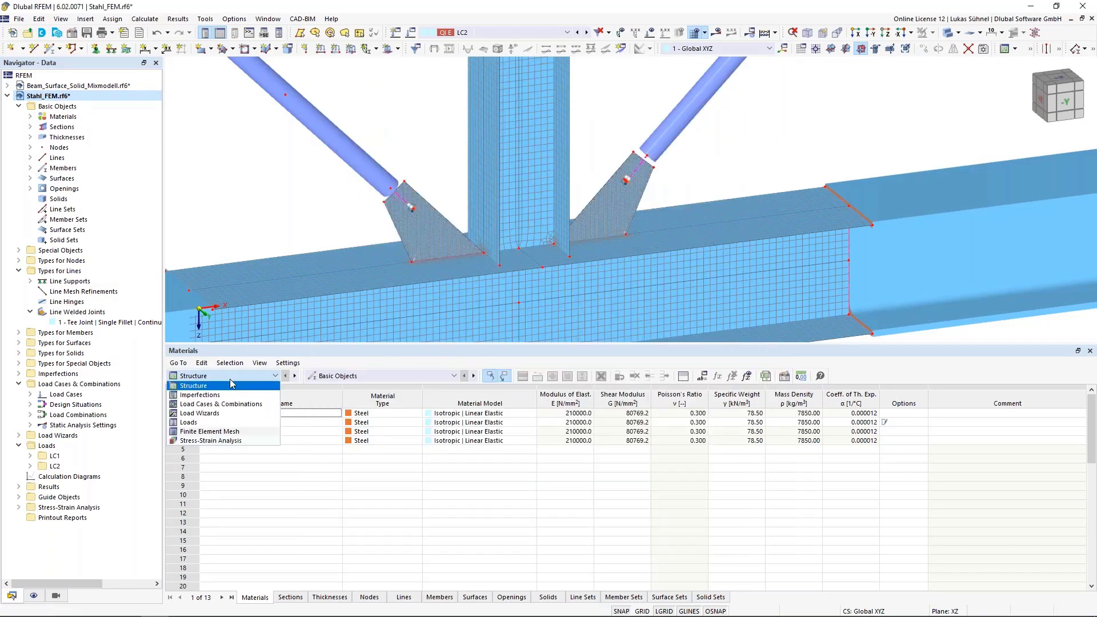
pyautogui.click(208, 441)
pyautogui.click(368, 375)
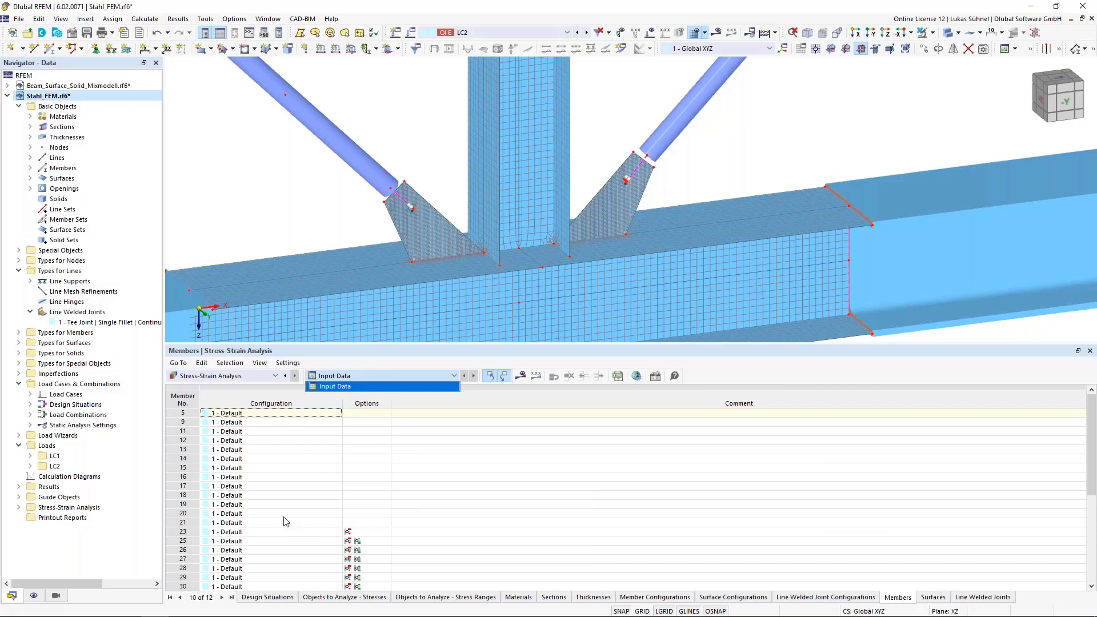
pyautogui.click(273, 597)
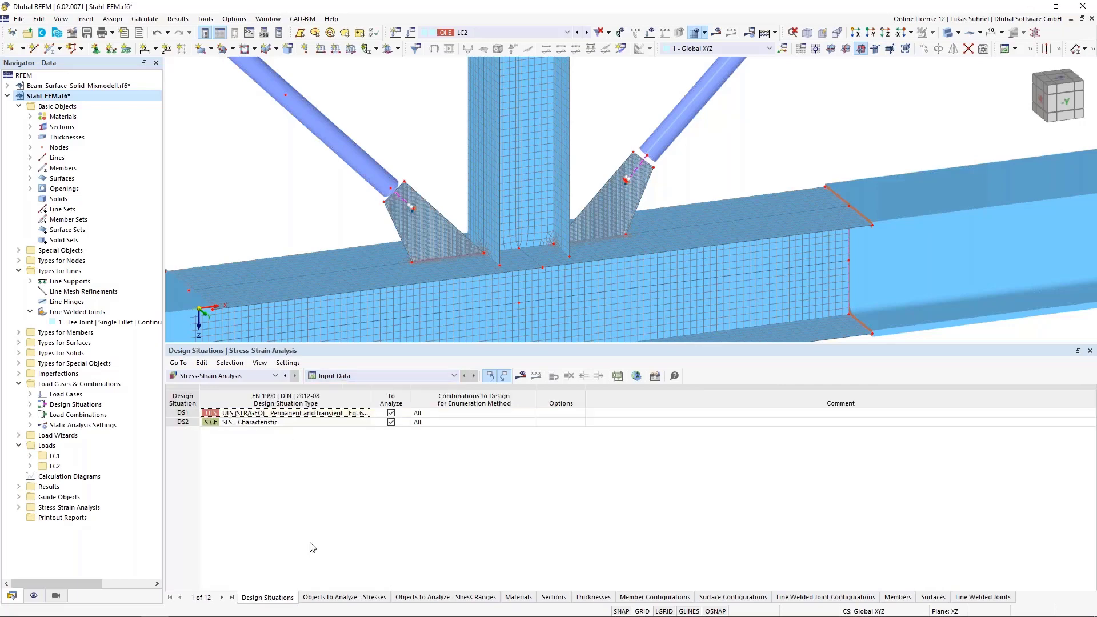
# - Exclude the SLS - Characteristic design situation DS2 and stop analyzing all members and all surfaces for stresses
pyautogui.click(392, 422)
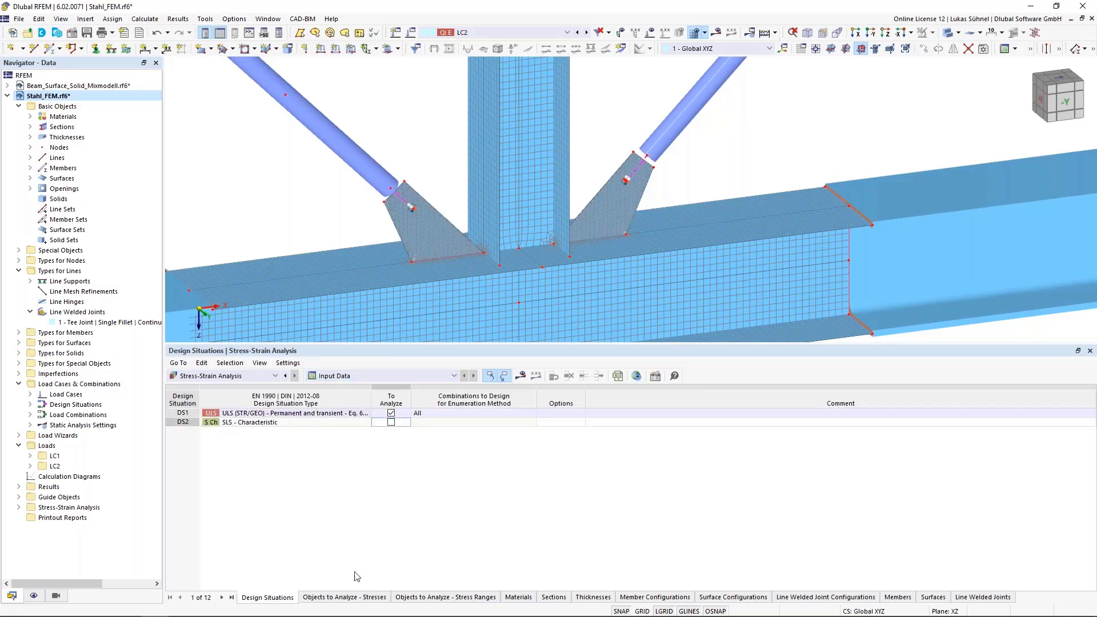
pyautogui.click(364, 597)
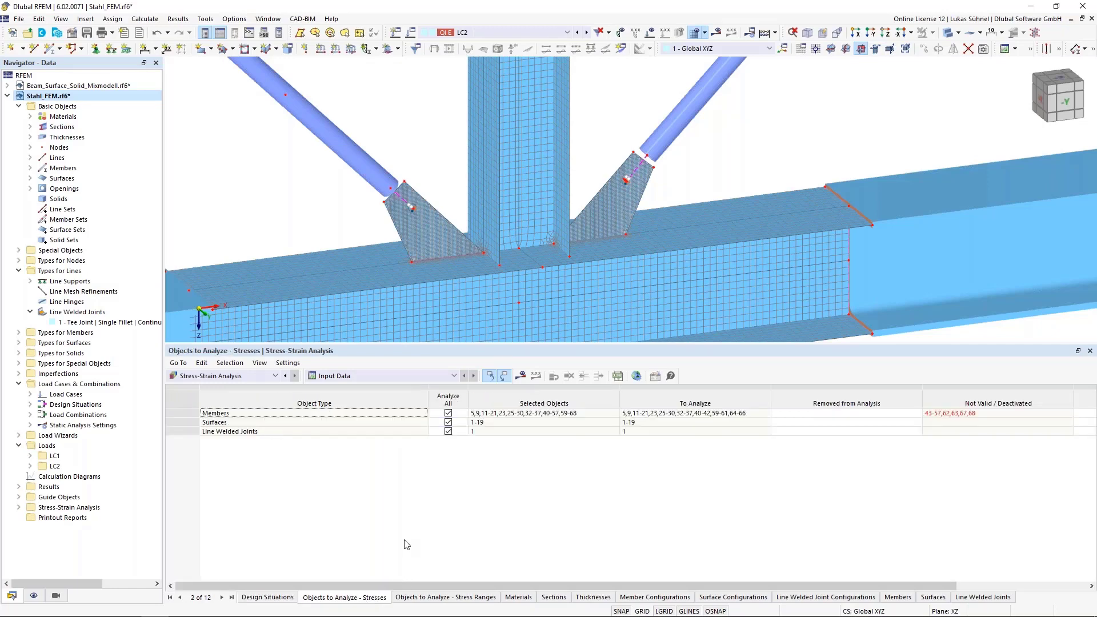
pyautogui.click(448, 413)
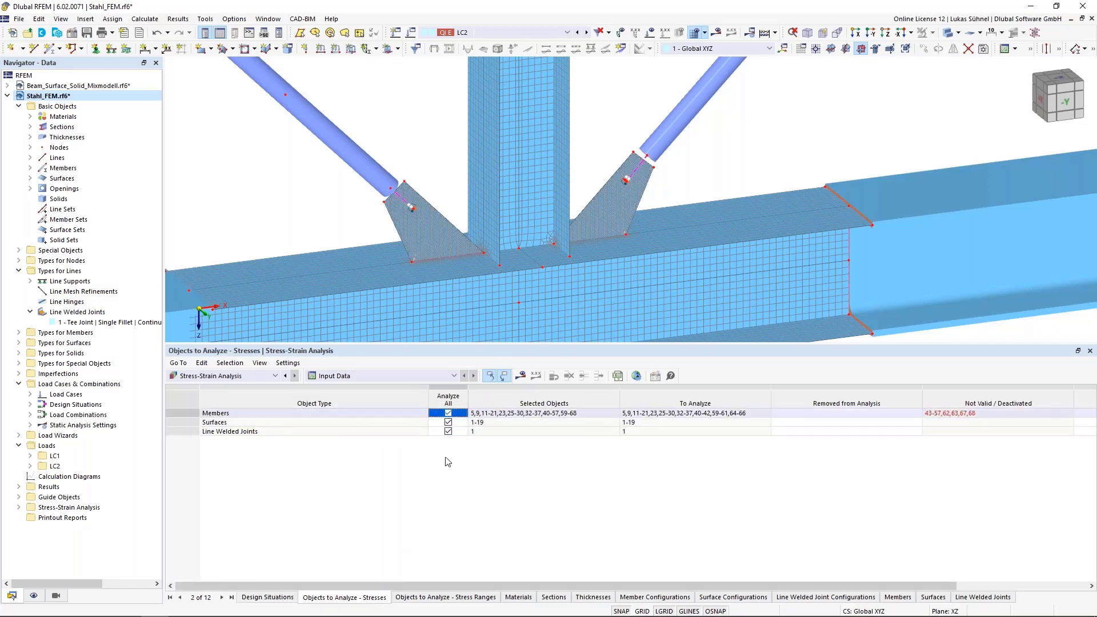
pyautogui.click(449, 424)
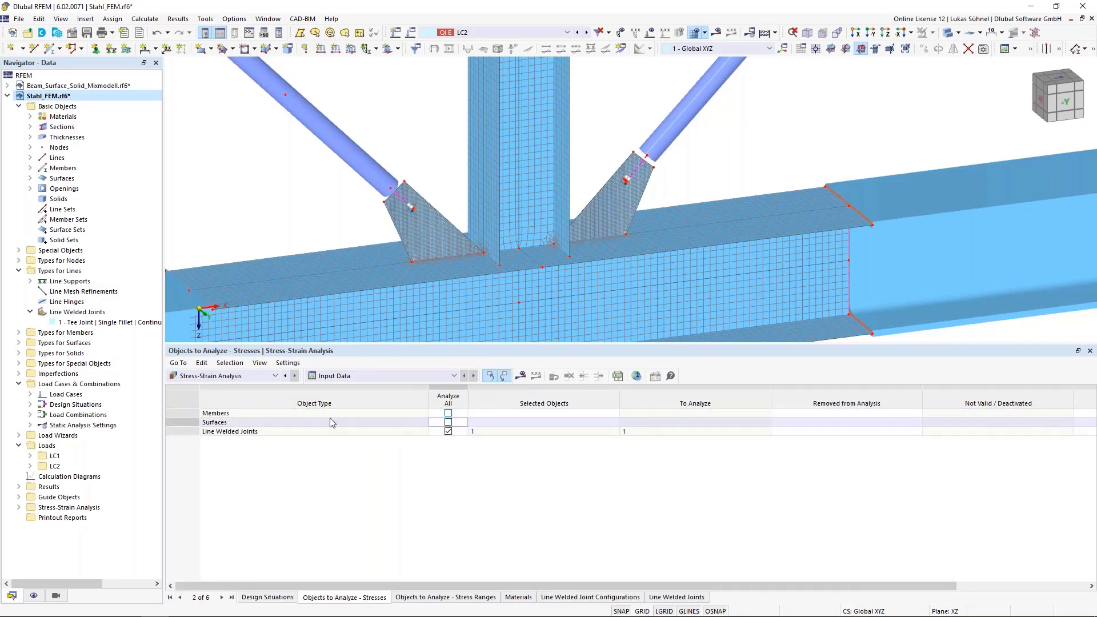
# - Assign the truss joint's surfaces 1-16,18 to the stress analysis
pyautogui.doubleClick(560, 424)
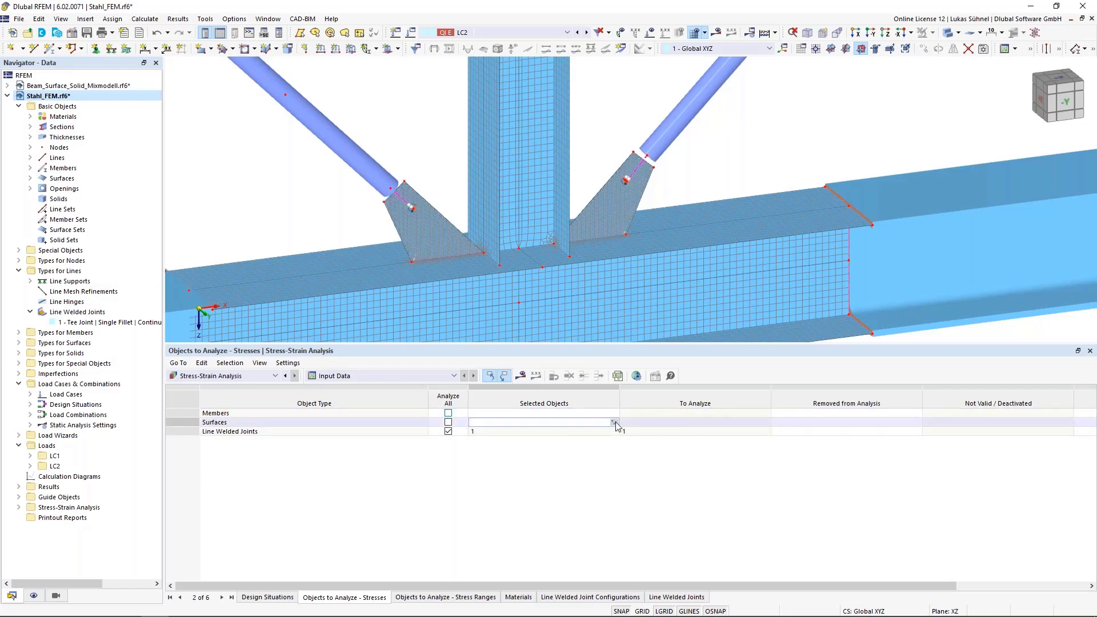
pyautogui.click(614, 423)
pyautogui.scroll(-2, 572, 224)
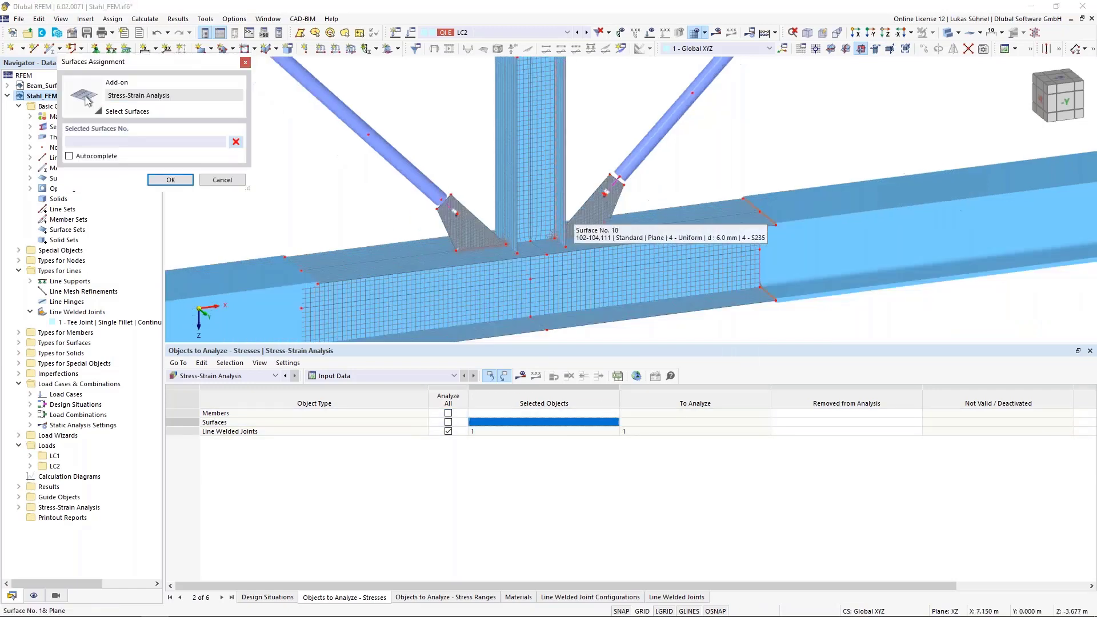
pyautogui.scroll(-2, 553, 236)
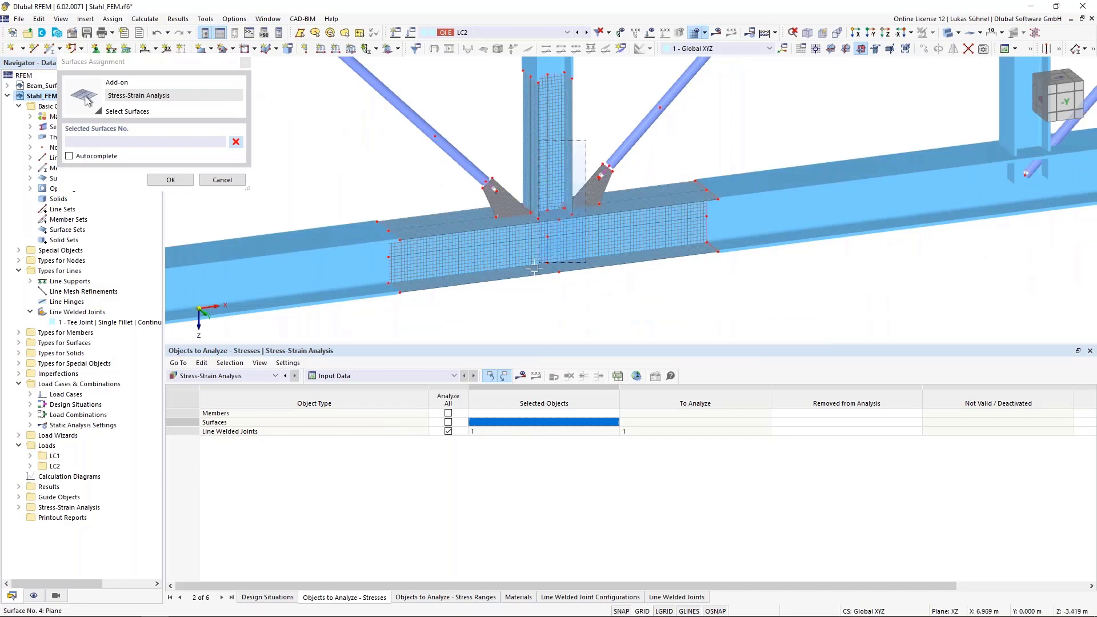
pyautogui.moveTo(534, 269); pyautogui.dragTo(521, 301)
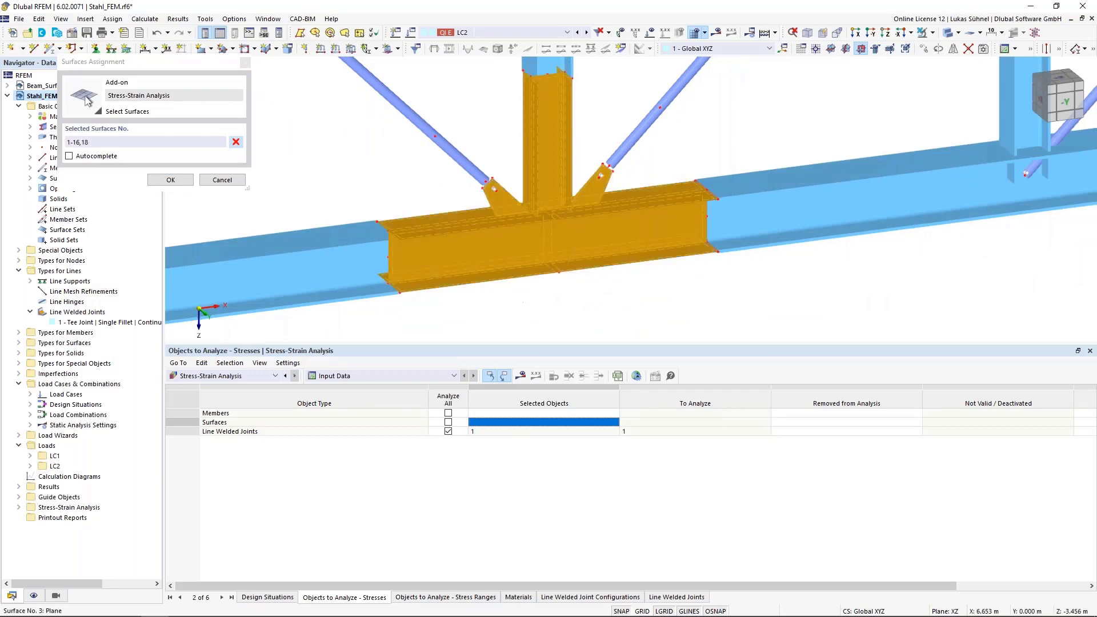
pyautogui.click(170, 180)
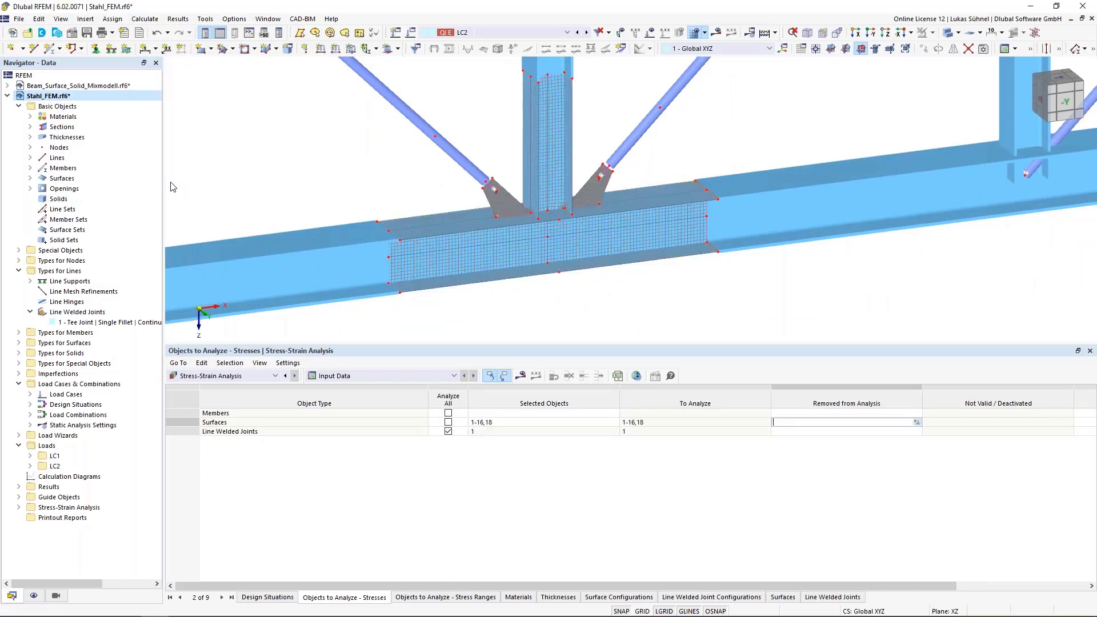
# - Check the line welded joint selected for the stress analysis and the objects to analyze for stress ranges
pyautogui.scroll(2, 681, 277)
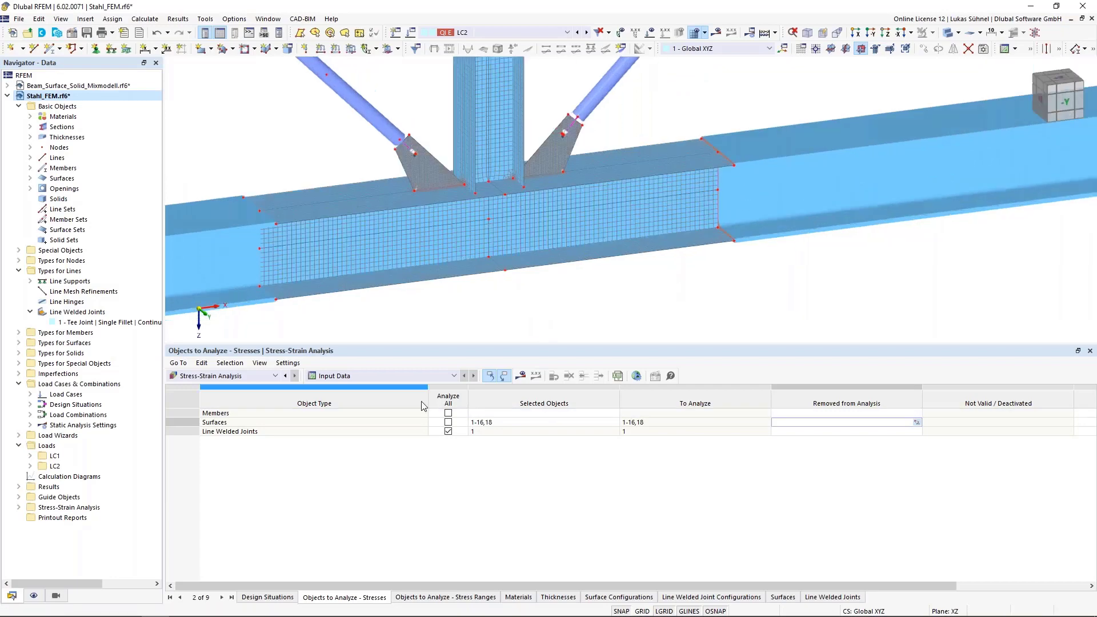
pyautogui.click(483, 433)
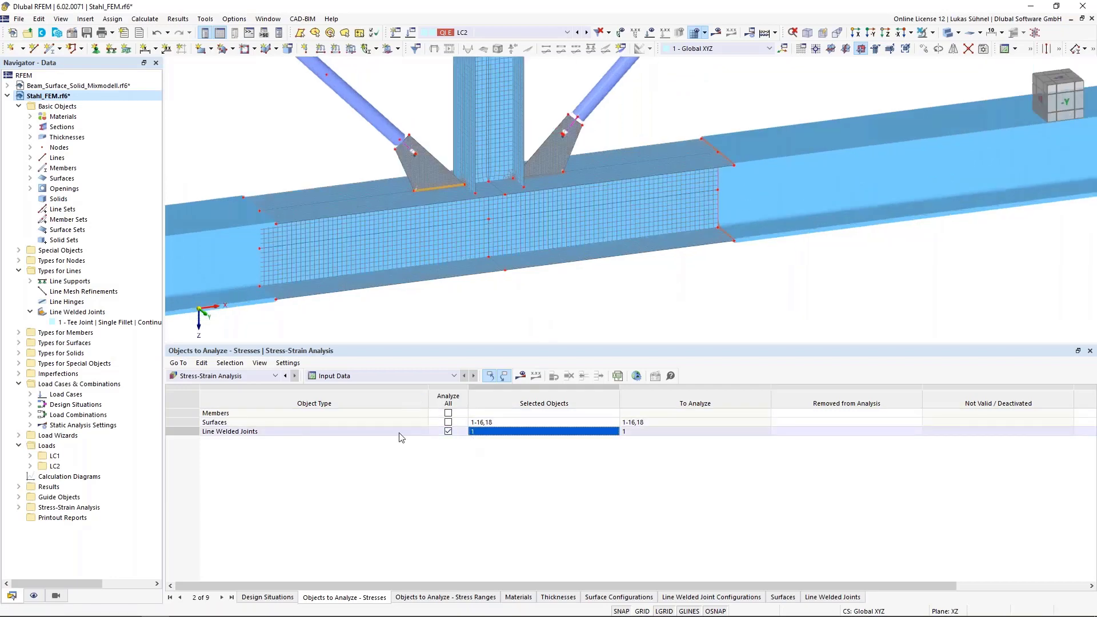
pyautogui.click(467, 598)
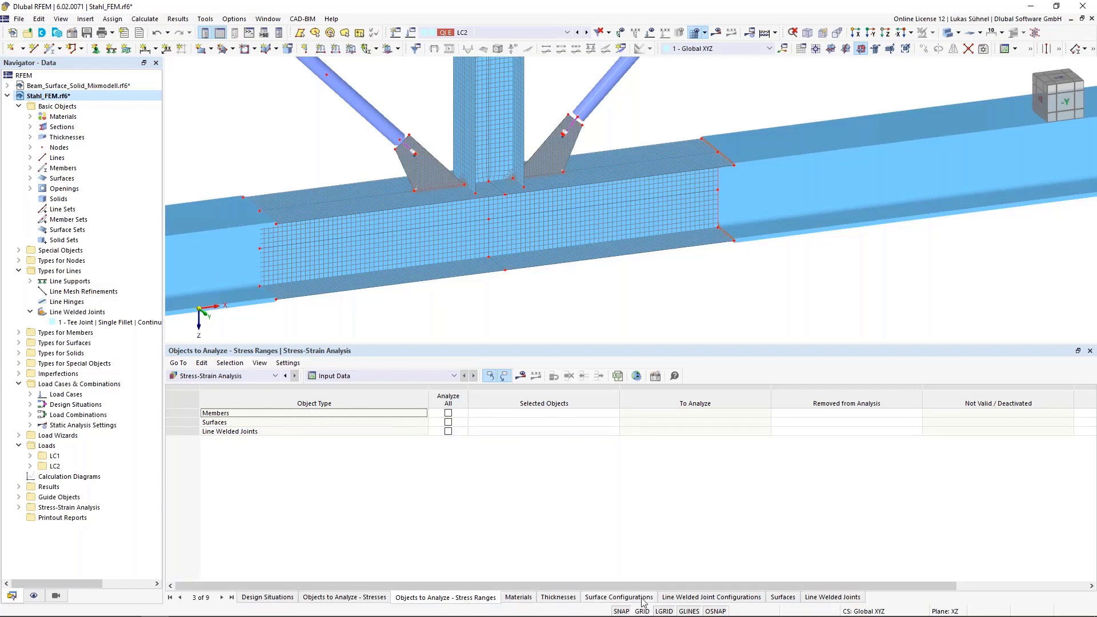
# - Restrict the Default surface configuration to calculating only the τmax and σeqv,max,von Mises stresses
pyautogui.click(619, 598)
pyautogui.doubleClick(213, 415)
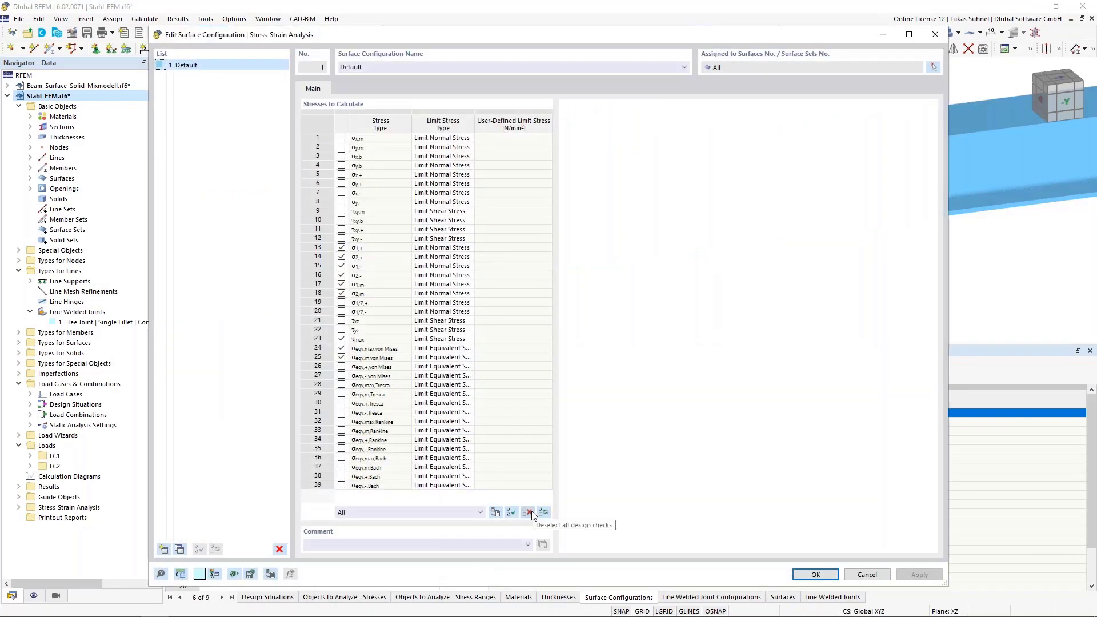
pyautogui.click(532, 510)
pyautogui.click(342, 348)
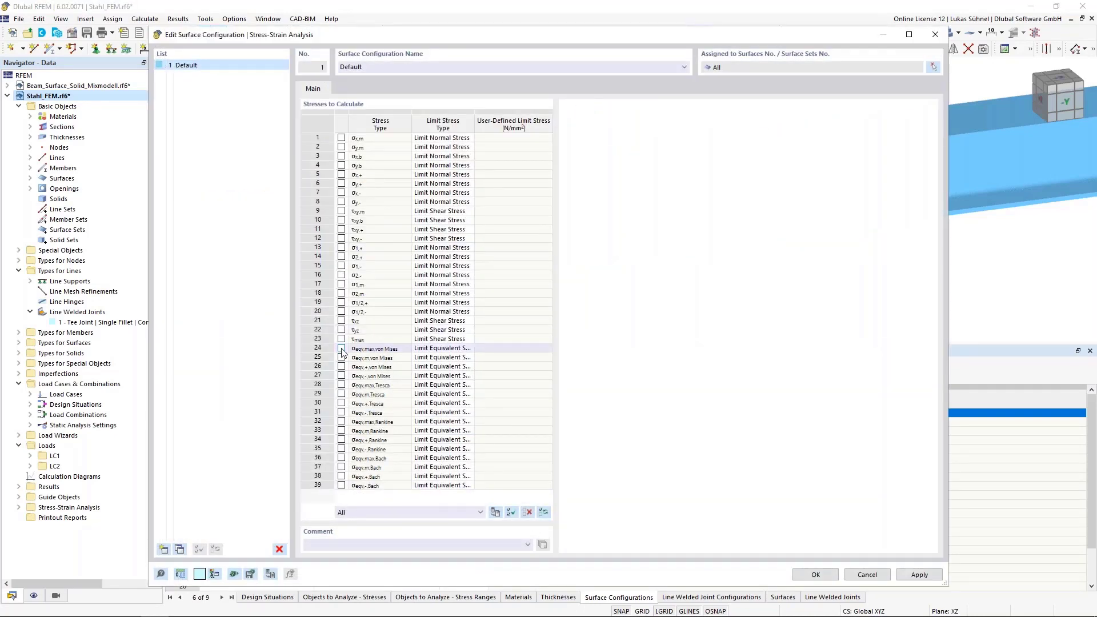
pyautogui.click(341, 339)
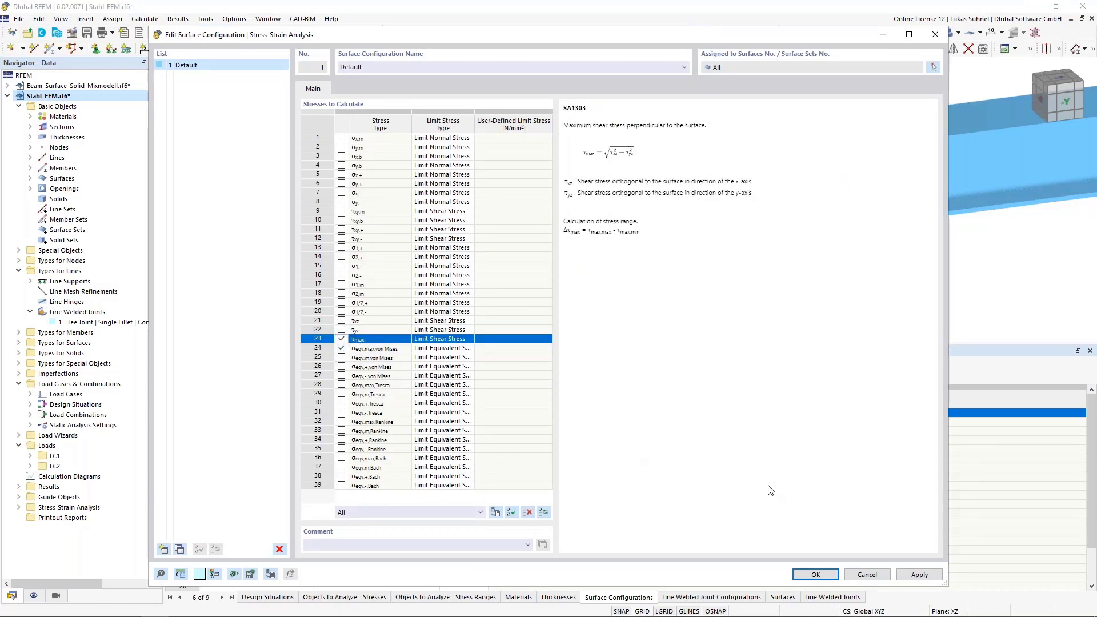
pyautogui.click(834, 577)
# - Set the stress distribution for fillet welds to Simplified in the Default line welded joint configuration
pyautogui.click(694, 598)
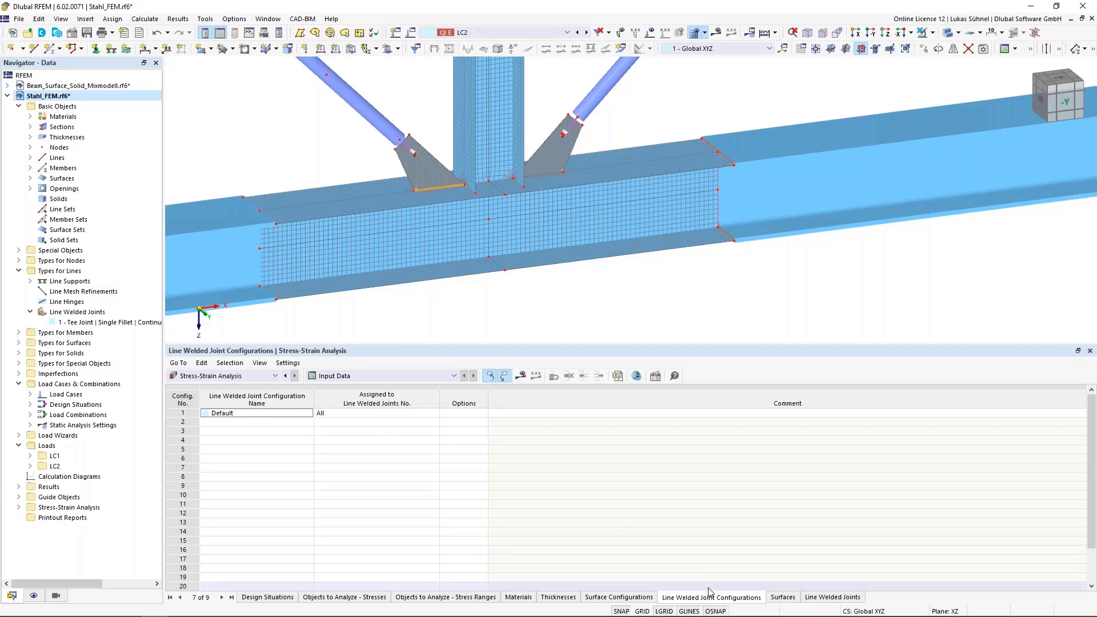
pyautogui.doubleClick(189, 413)
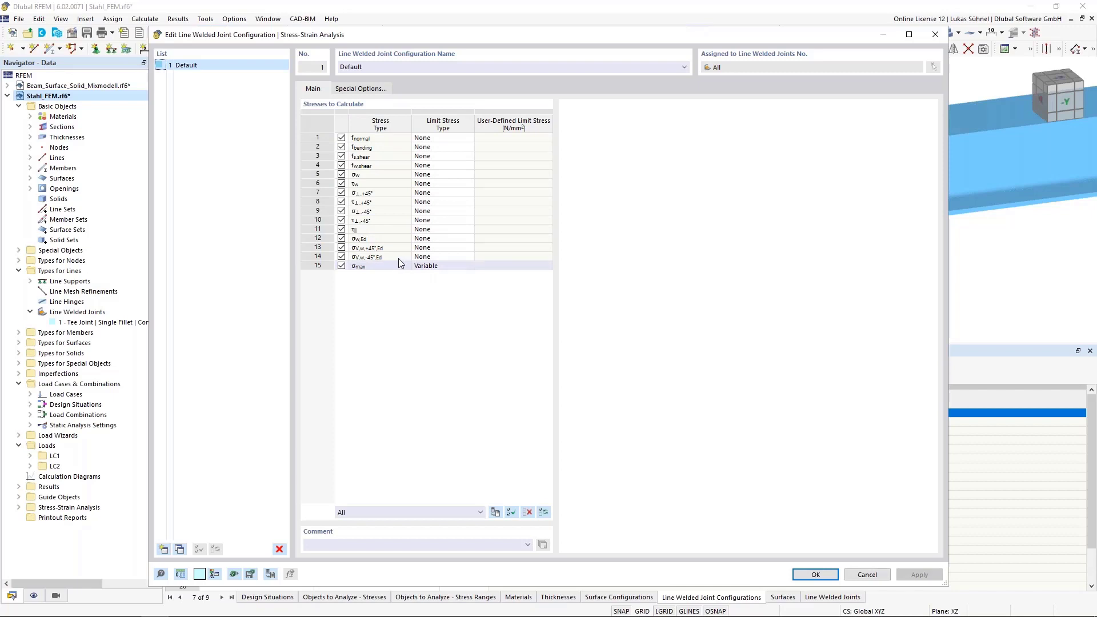
pyautogui.click(346, 91)
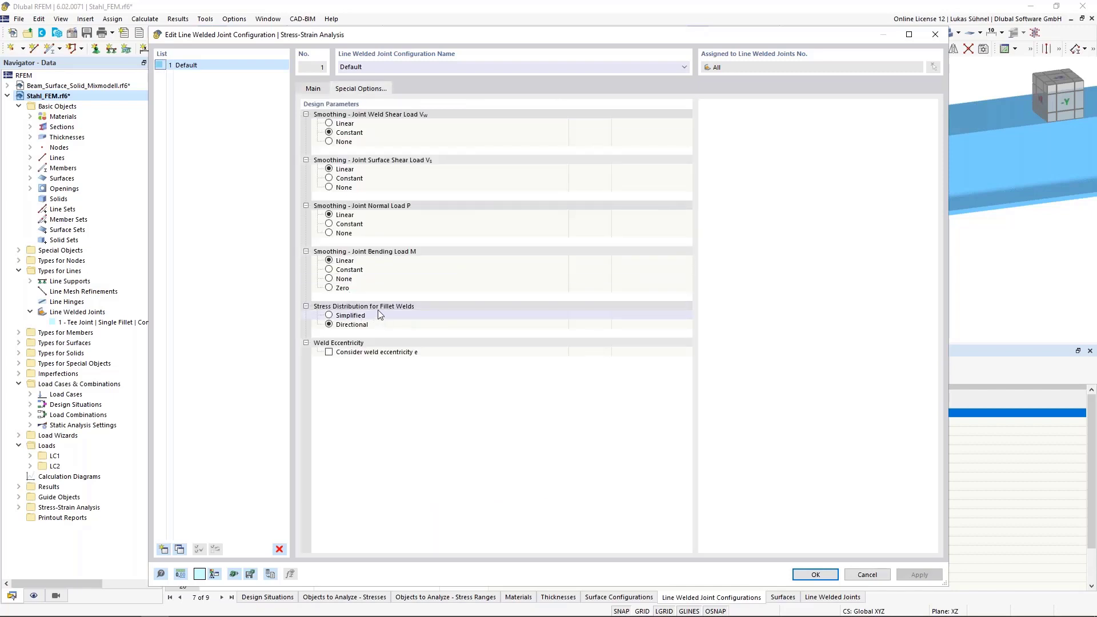
pyautogui.click(328, 317)
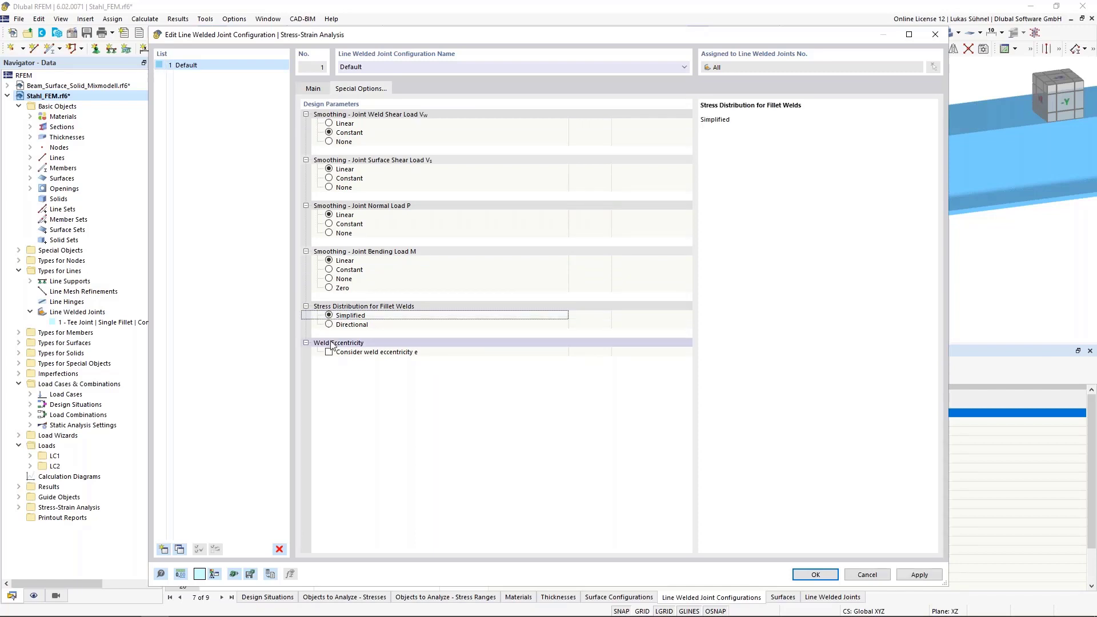
pyautogui.click(329, 327)
pyautogui.click(329, 317)
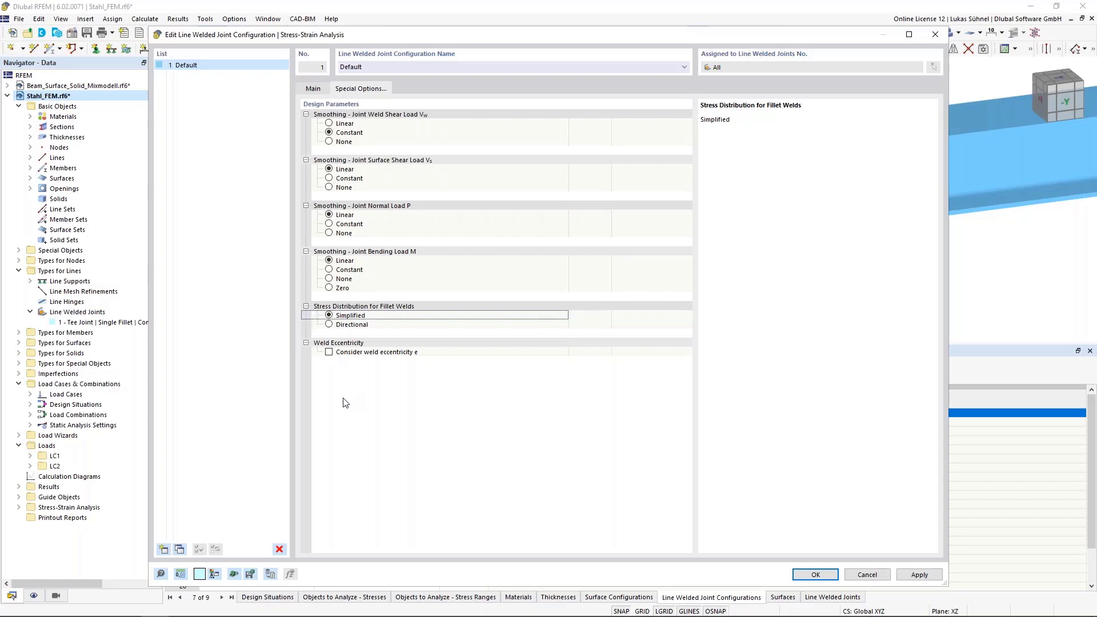
# - Restrict the welded joint stresses to calculate to fnormal, fbending, fs,shear, fw,shear and σw,Ed
pyautogui.click(313, 88)
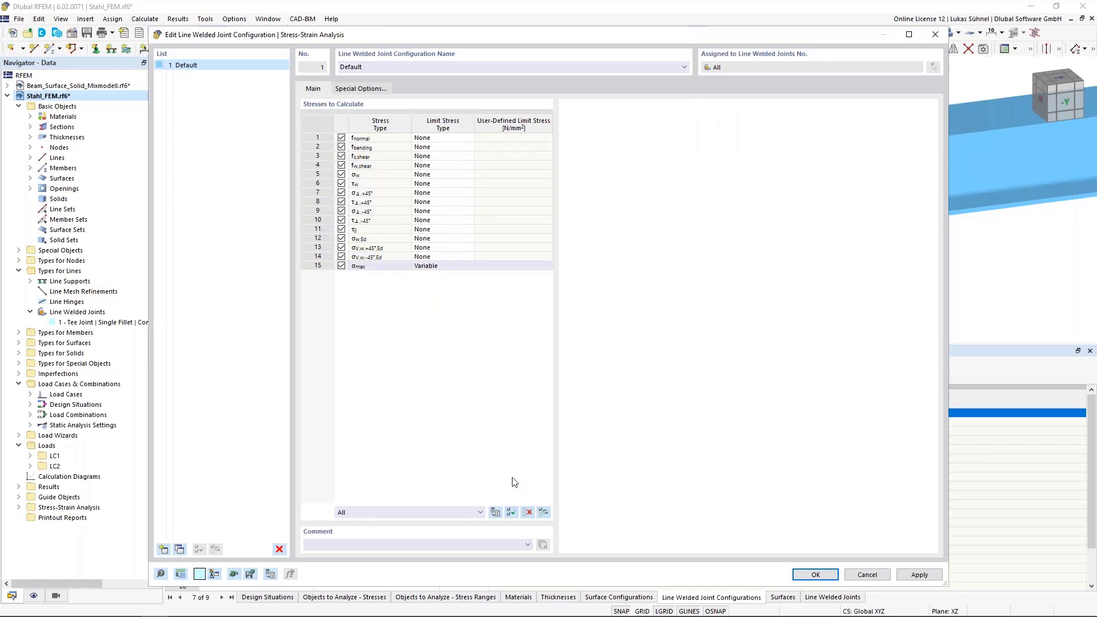
pyautogui.click(527, 512)
pyautogui.click(341, 138)
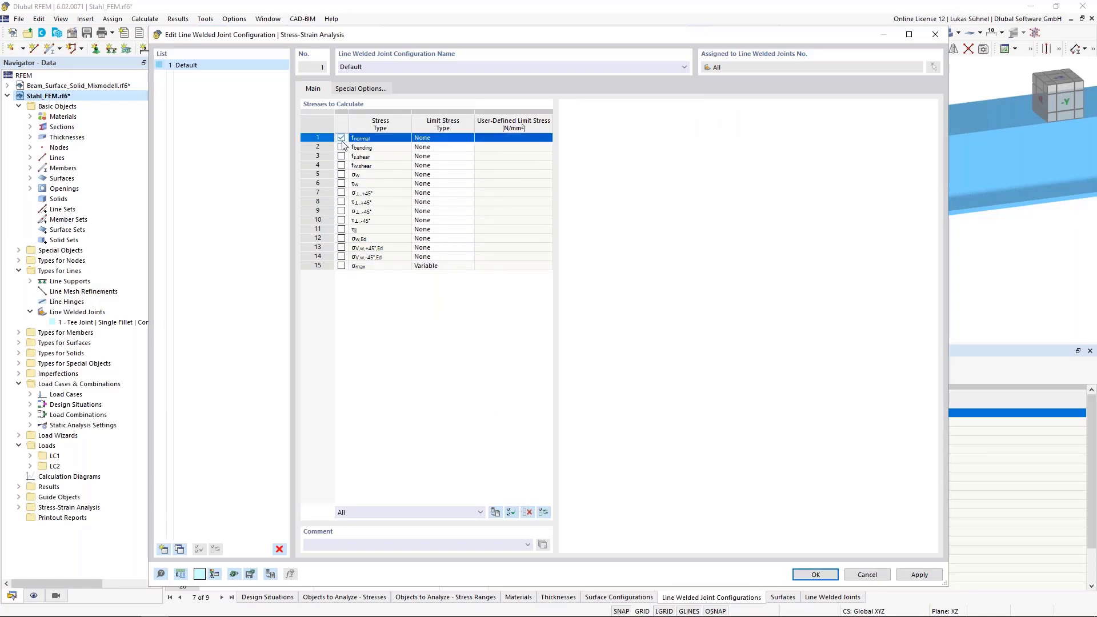
pyautogui.click(341, 147)
pyautogui.click(342, 156)
pyautogui.click(341, 166)
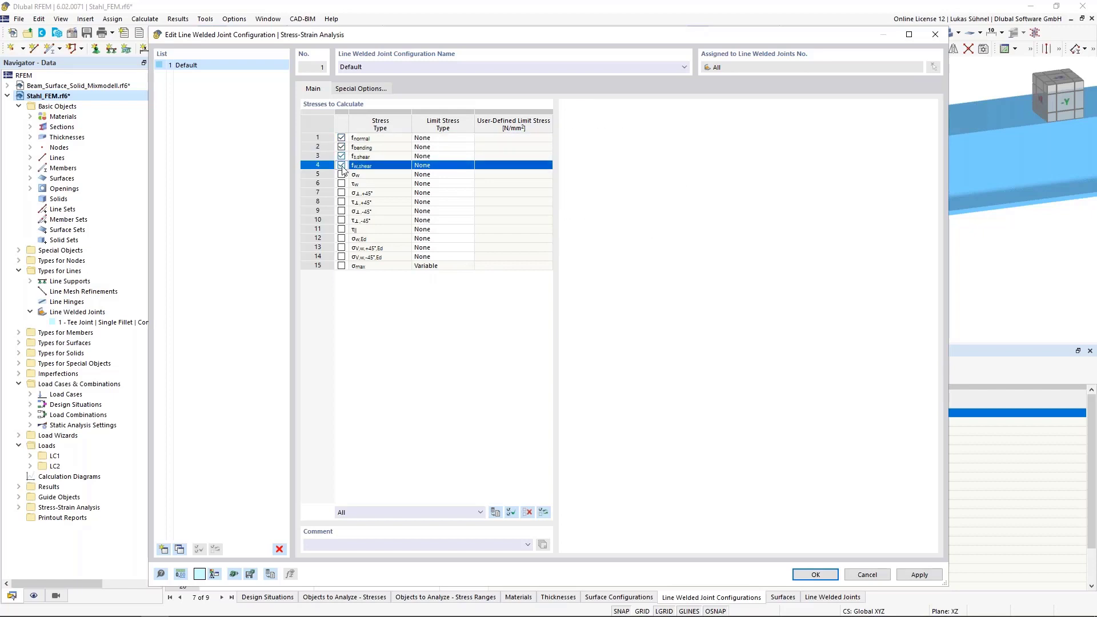
pyautogui.click(341, 239)
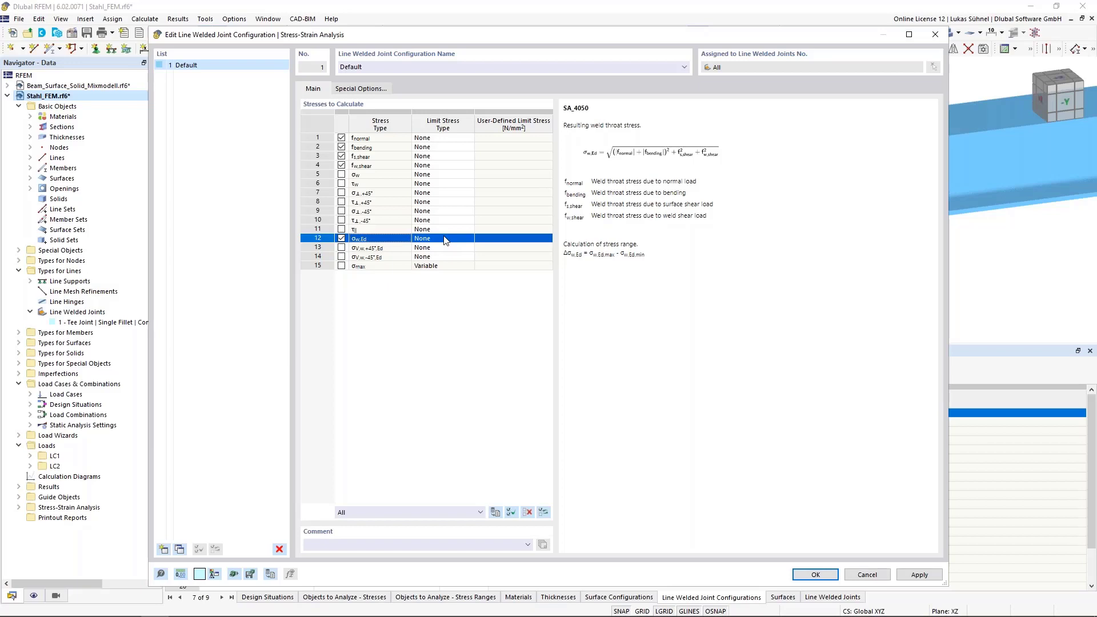
# - Give the weld stress σw,Ed a user-defined limit of 208 N/mm² and accept the joint configuration
pyautogui.click(445, 240)
pyautogui.click(436, 258)
pyautogui.click(508, 239)
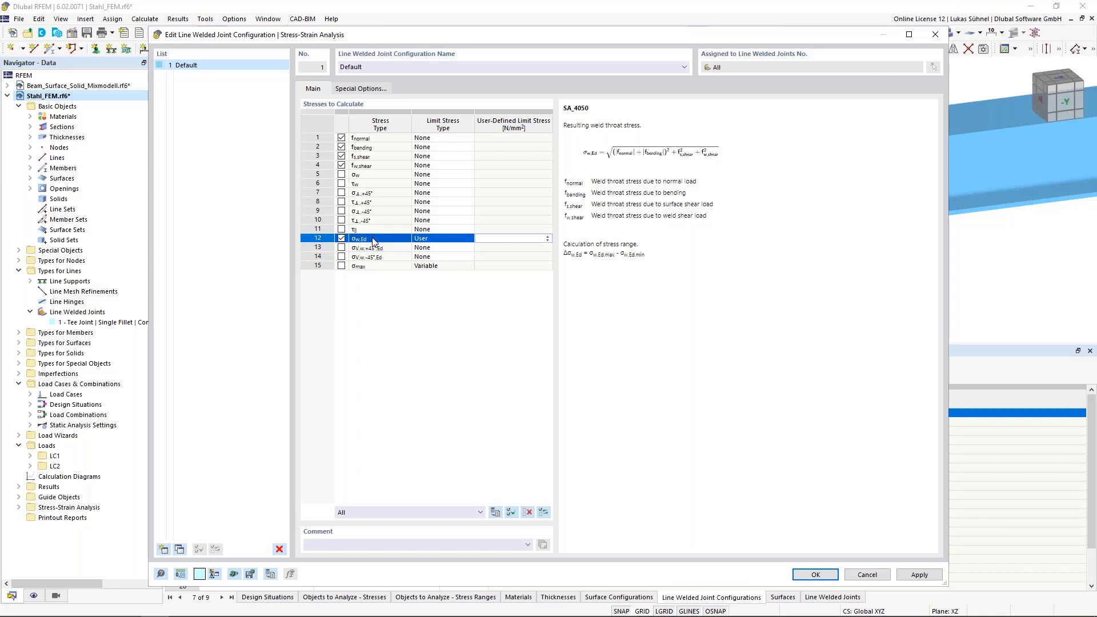
pyautogui.write('208')
pyautogui.click(503, 229)
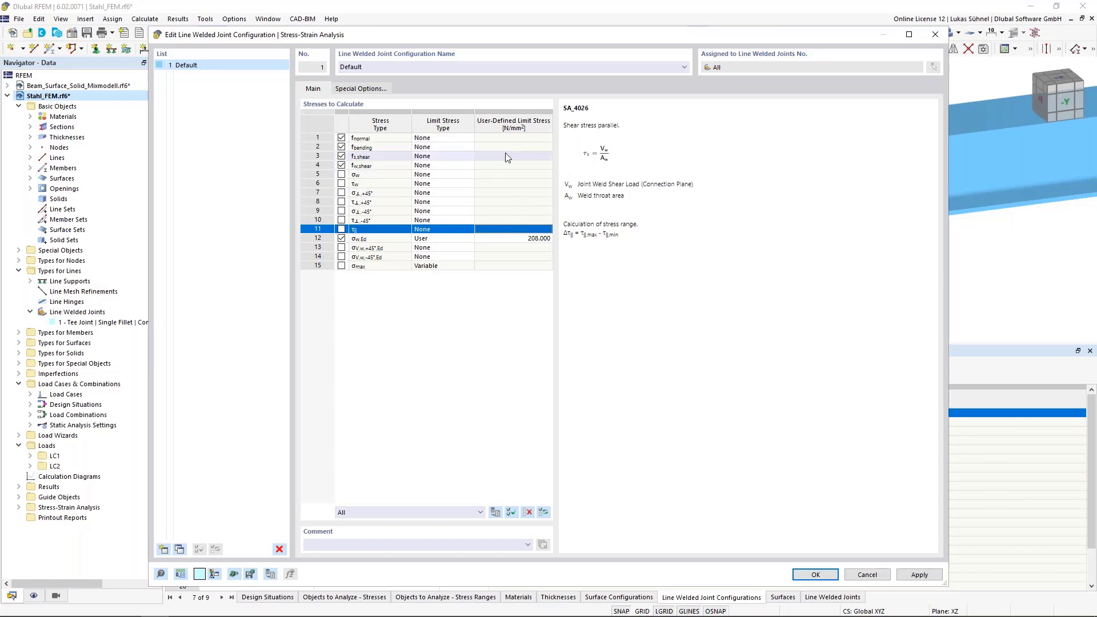
pyautogui.click(514, 238)
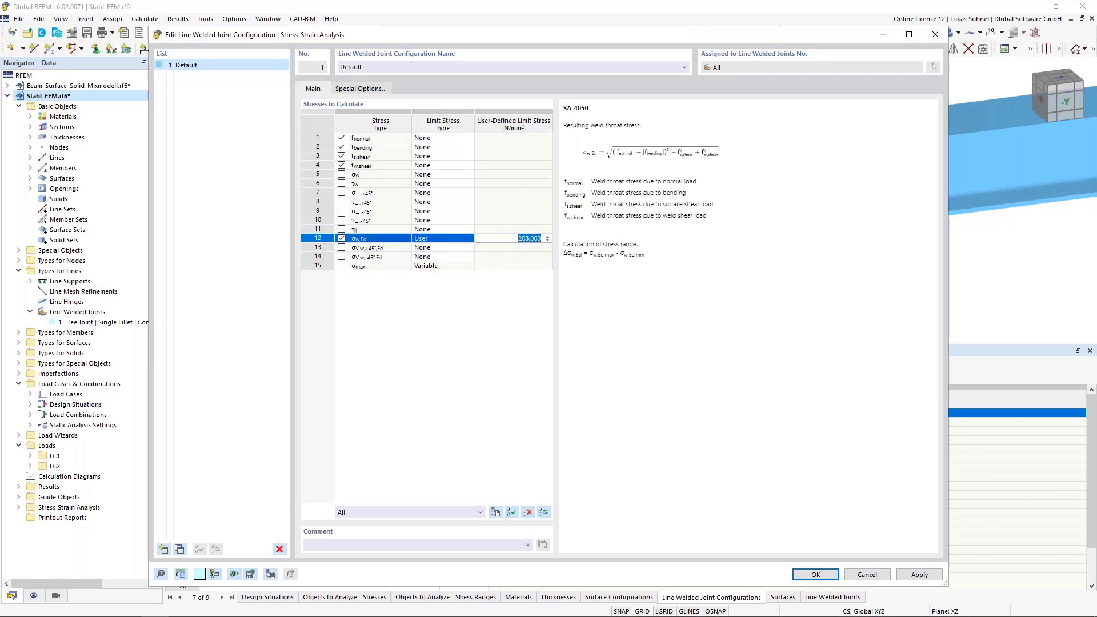
pyautogui.click(816, 575)
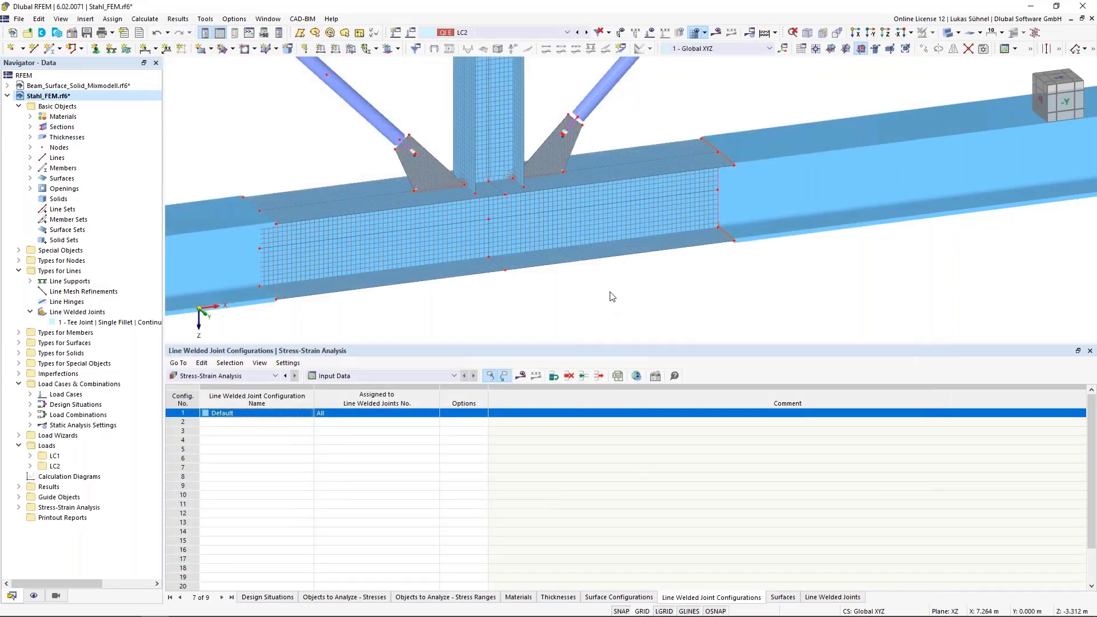
# - Calculate the Stress-Strain Analysis of the truss model and show its results
pyautogui.scroll(-6, 612, 296)
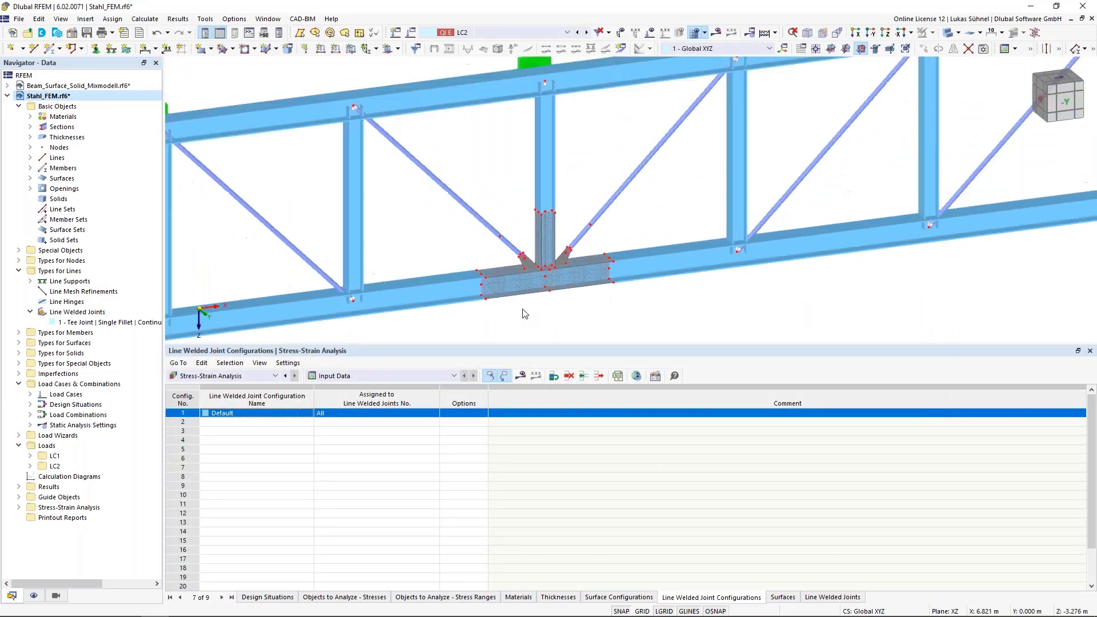
pyautogui.scroll(-2, 524, 313)
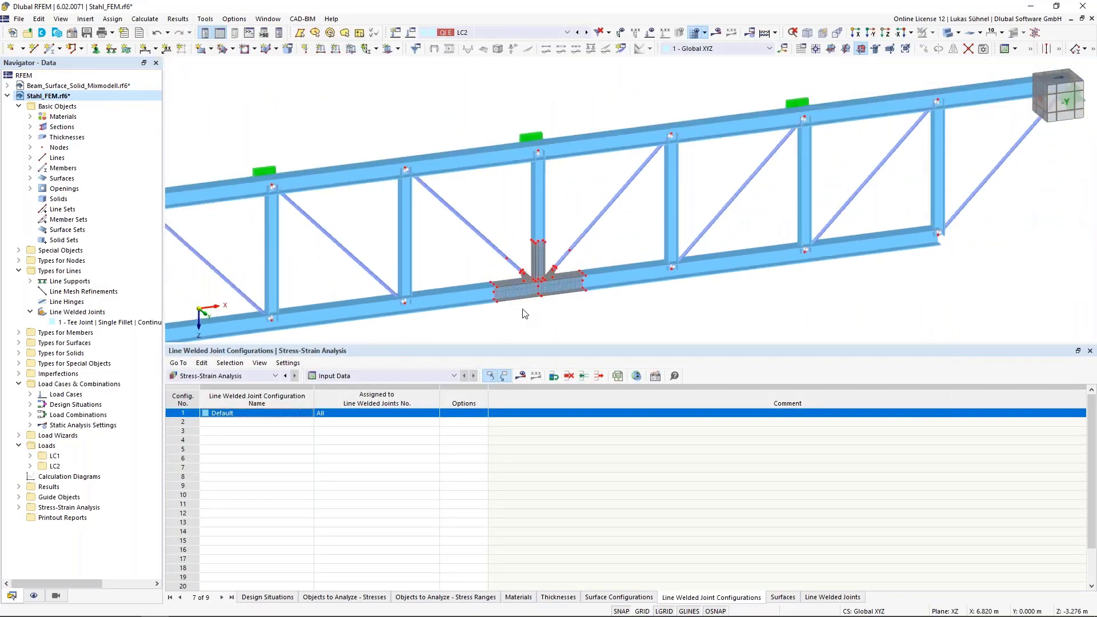
pyautogui.click(520, 376)
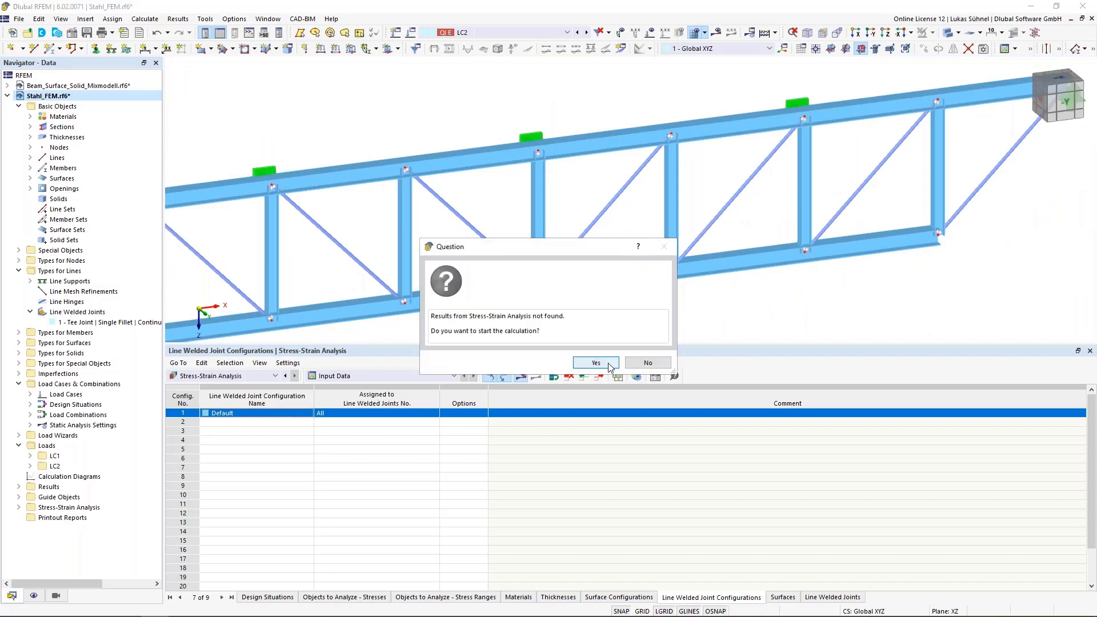
pyautogui.click(596, 364)
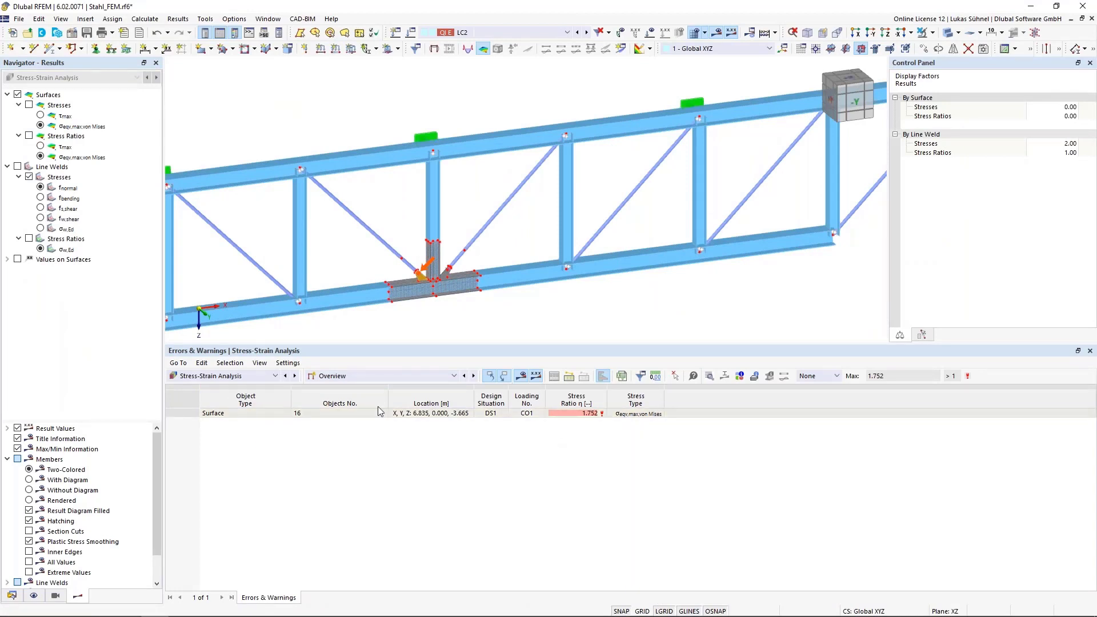
# - Display the stresses in line welds by design situation and examine the σw,Ed result of the joint on line 89
pyautogui.click(376, 382)
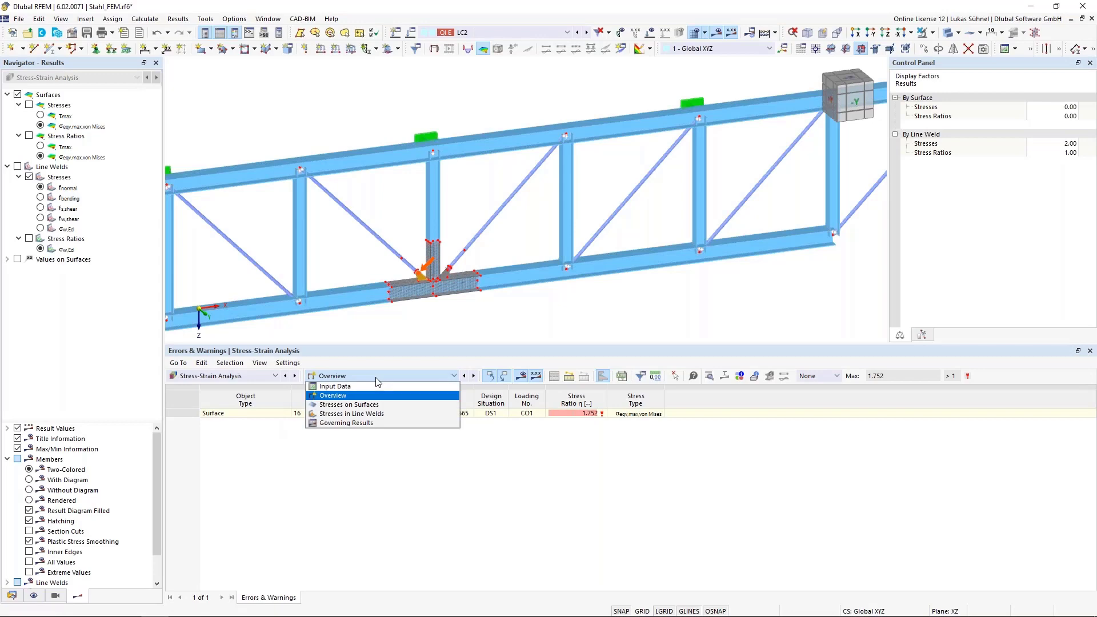
pyautogui.click(374, 415)
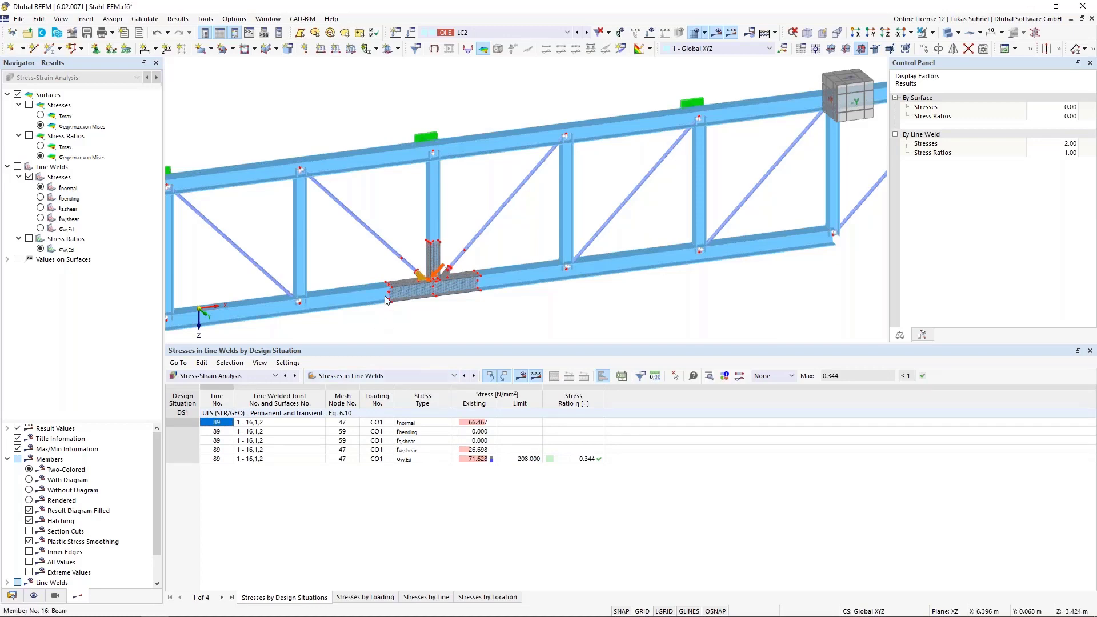
pyautogui.scroll(4, 385, 296)
pyautogui.click(468, 460)
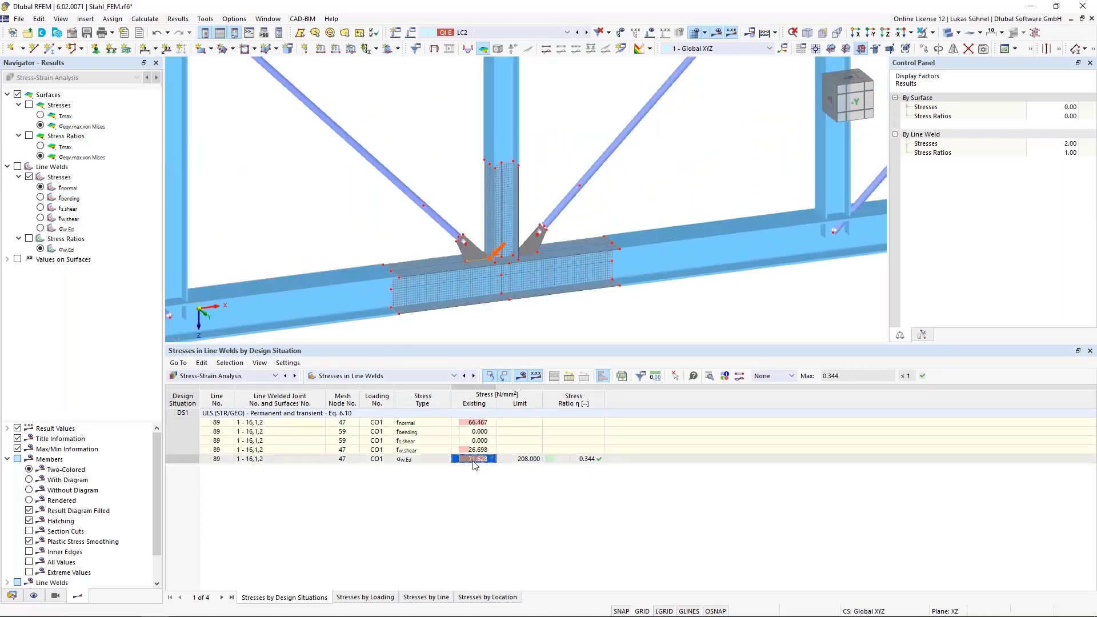
# - Examine the limit and stress ratio of σw,Ed for the weld on line 89 and inspect the joint in the model
pyautogui.click(534, 460)
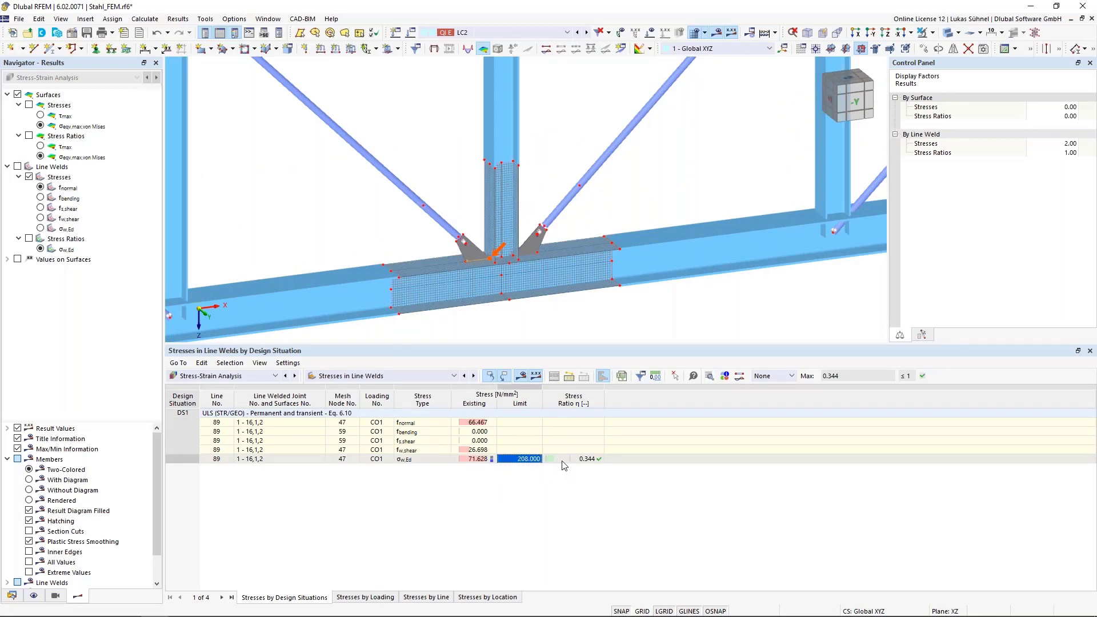
pyautogui.press('Right')
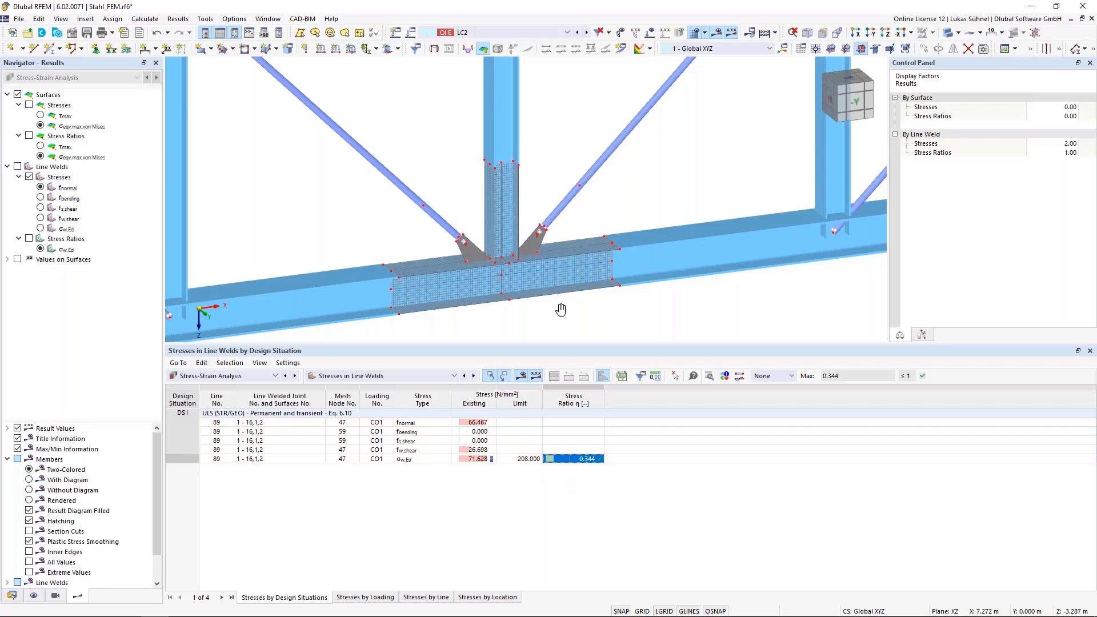
pyautogui.keyDown('ctrl'); pyautogui.moveTo(561, 309); pyautogui.dragTo(501, 242, button='middle'); pyautogui.keyUp('ctrl')
pyautogui.scroll(3, 501, 242)
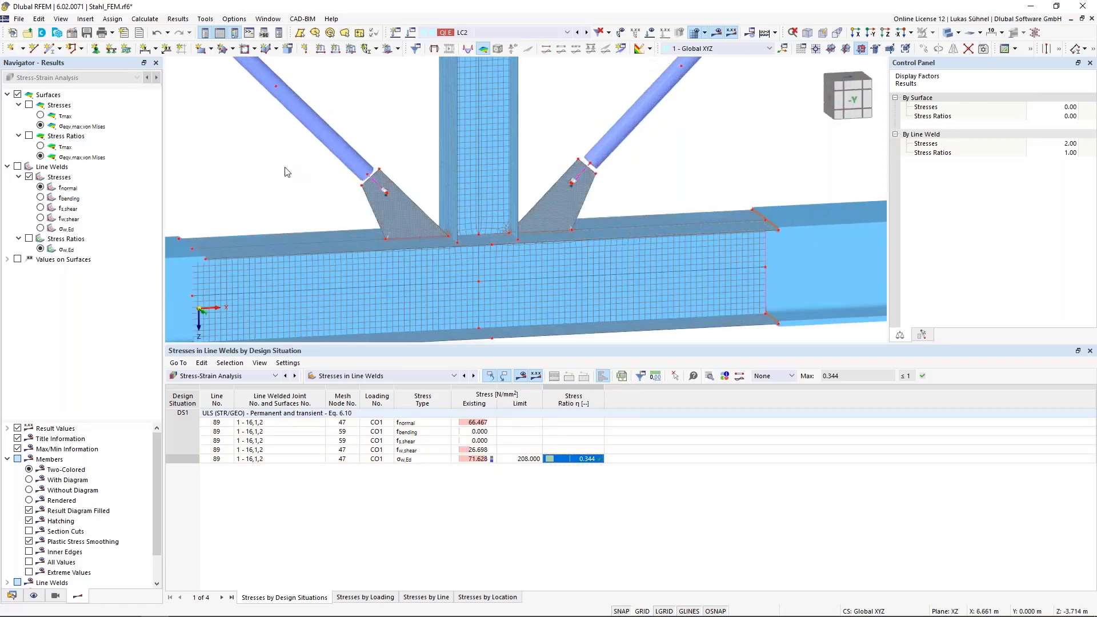
pyautogui.scroll(-3, 287, 172)
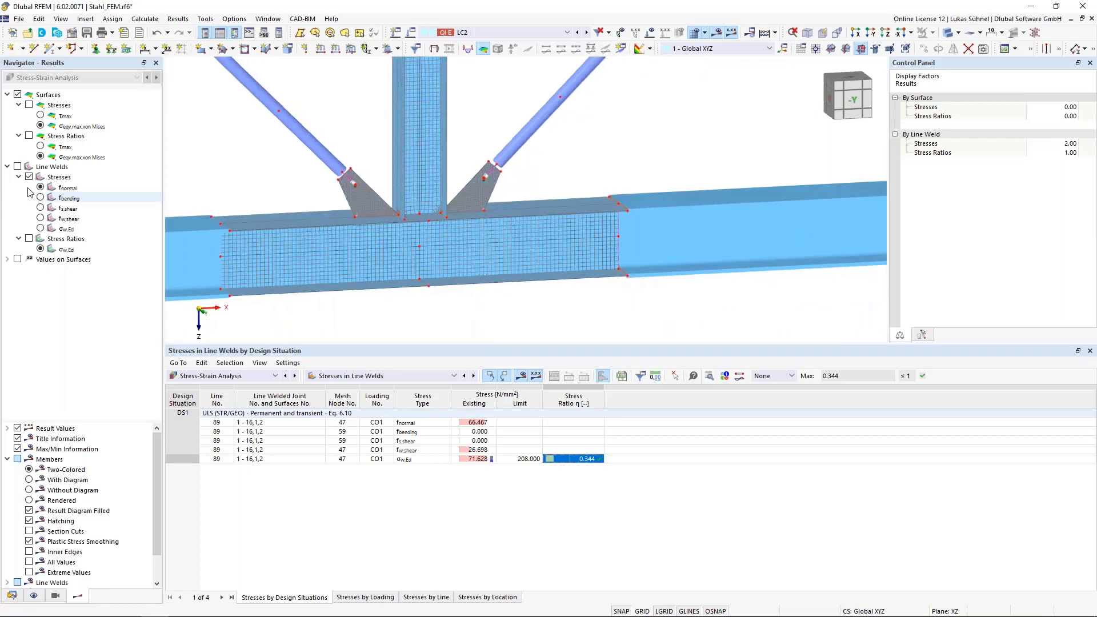
# - Display the line weld stress fnormal on the model and set the line weld stresses display factor to 0.25
pyautogui.click(18, 167)
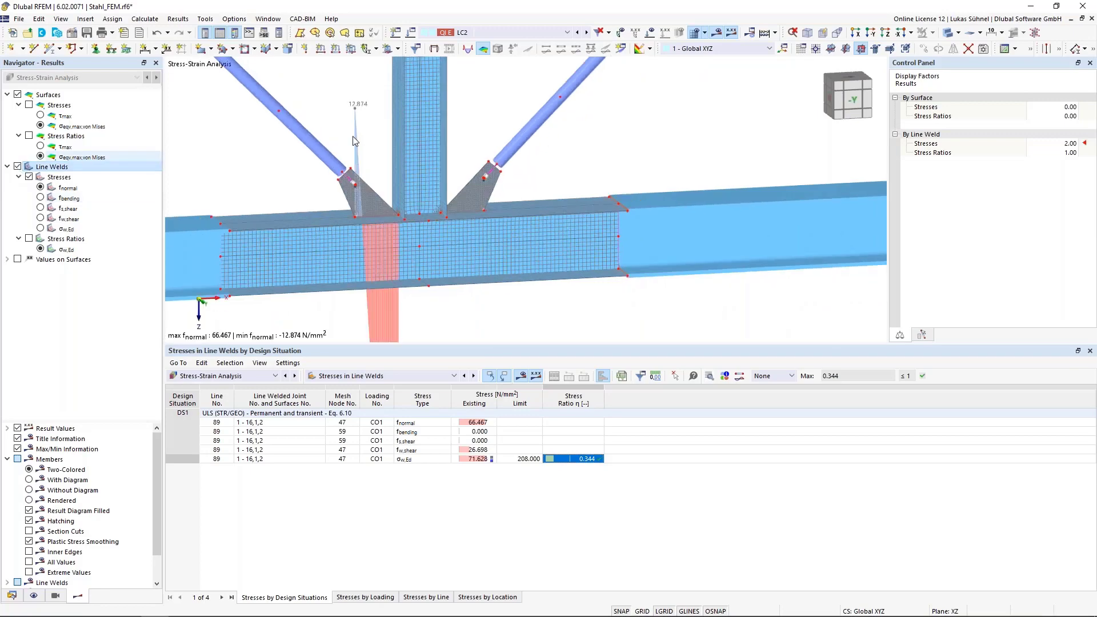
pyautogui.click(1054, 144)
pyautogui.write('0.38')
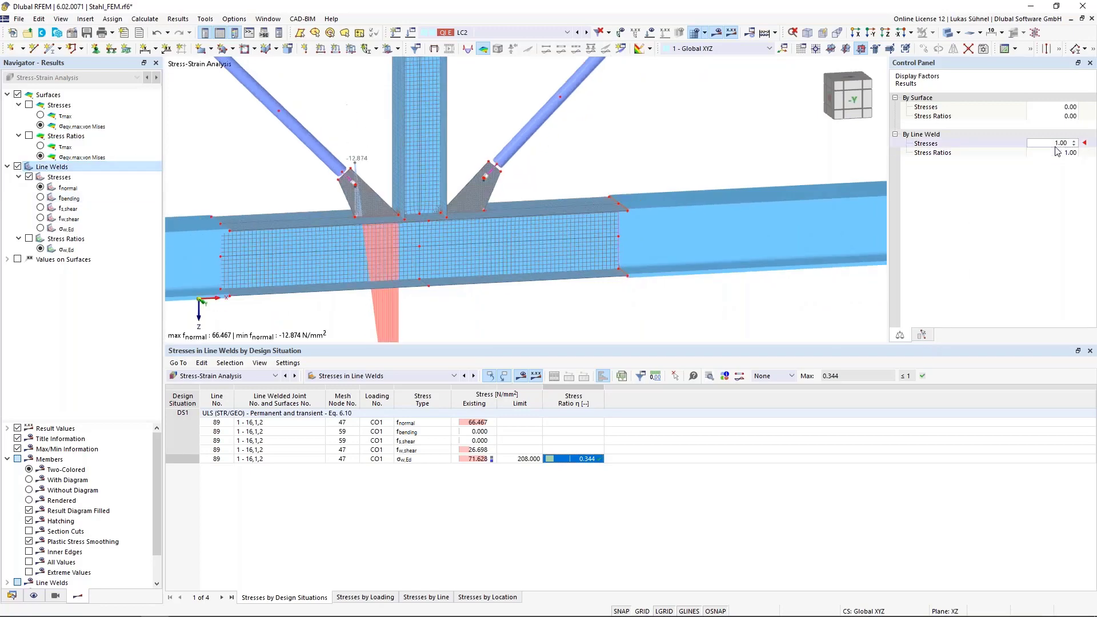
pyautogui.scroll(-1, 1054, 144)
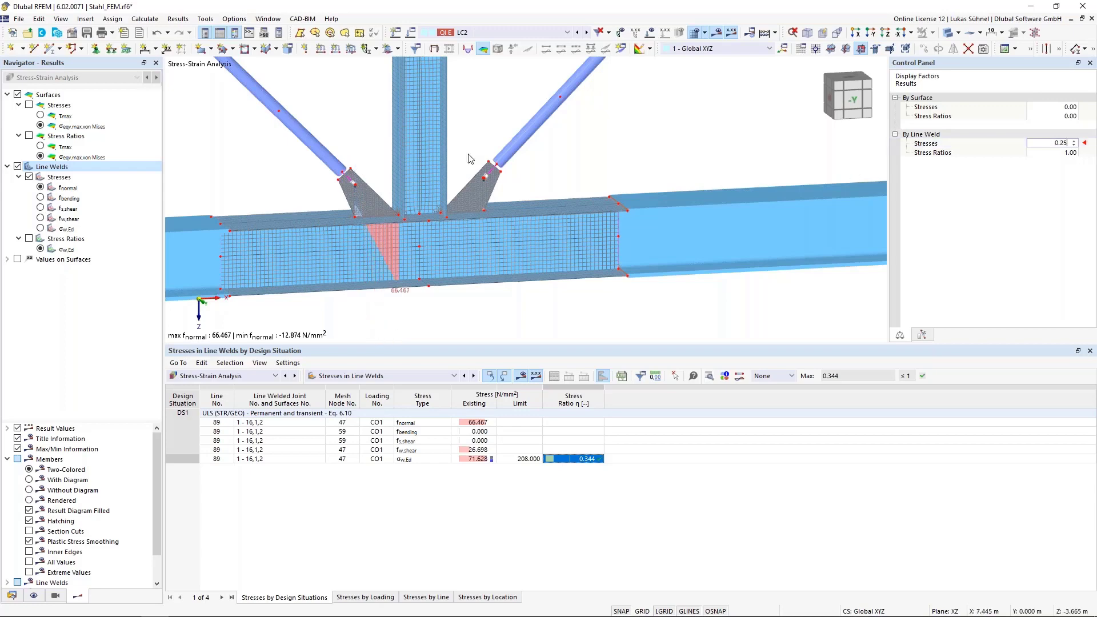
# - Isolate the weld line under the gusset plate using visibility by selected objects
pyautogui.moveTo(307, 191); pyautogui.dragTo(402, 239)
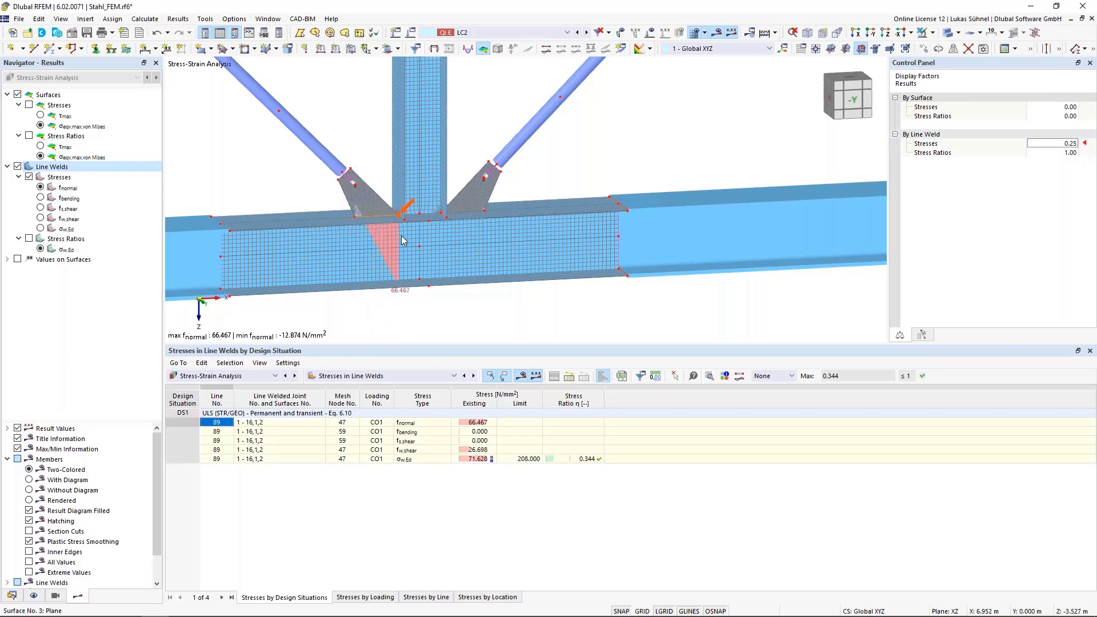
pyautogui.click(938, 35)
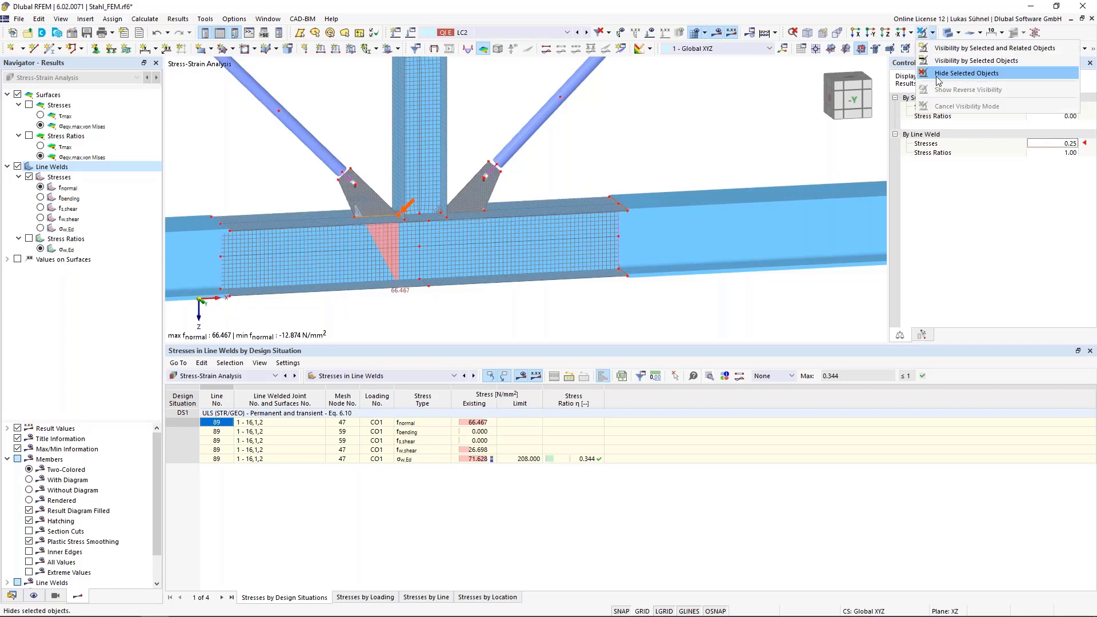
pyautogui.click(960, 76)
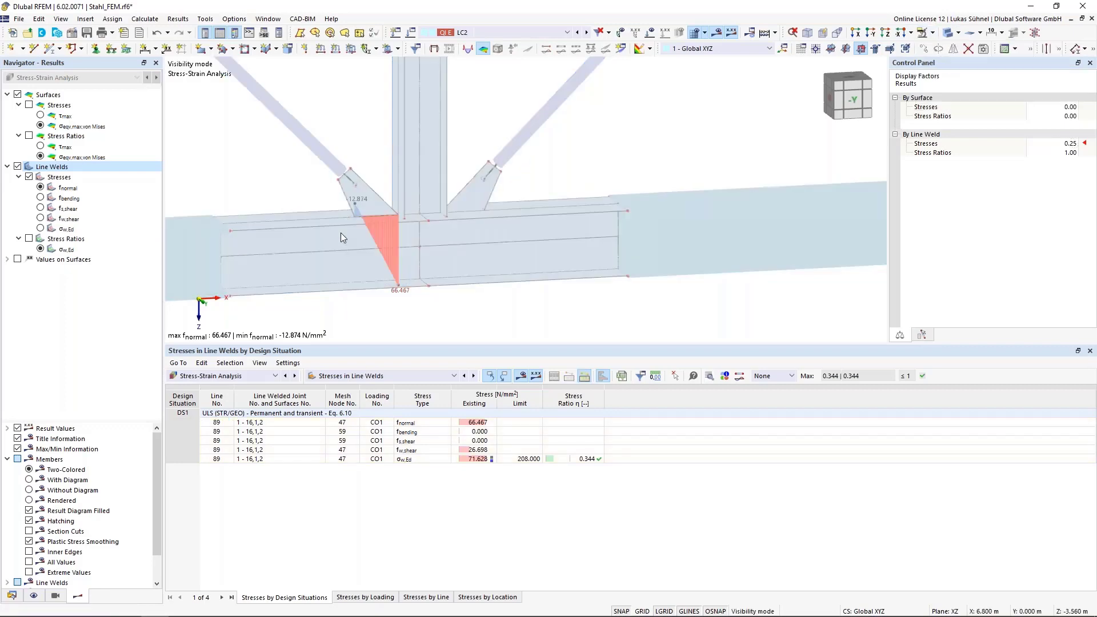
# - Examine the weld stress diagrams for fnormal, fw,shear and σw,Ed in turn along the weld line
pyautogui.scroll(2, 340, 232)
pyautogui.click(43, 187)
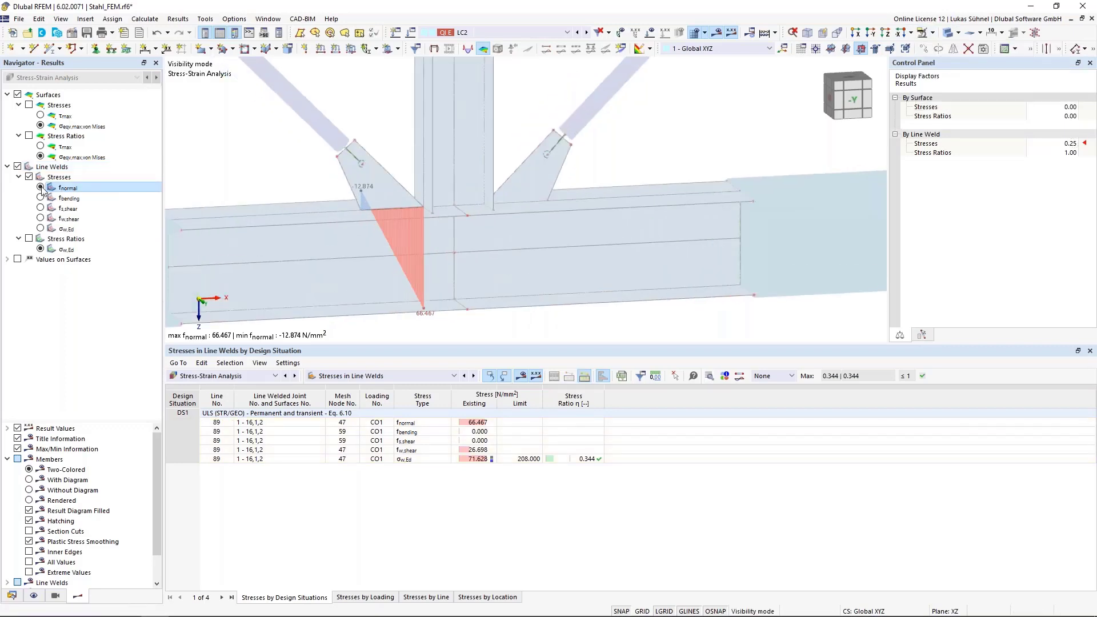
pyautogui.click(40, 219)
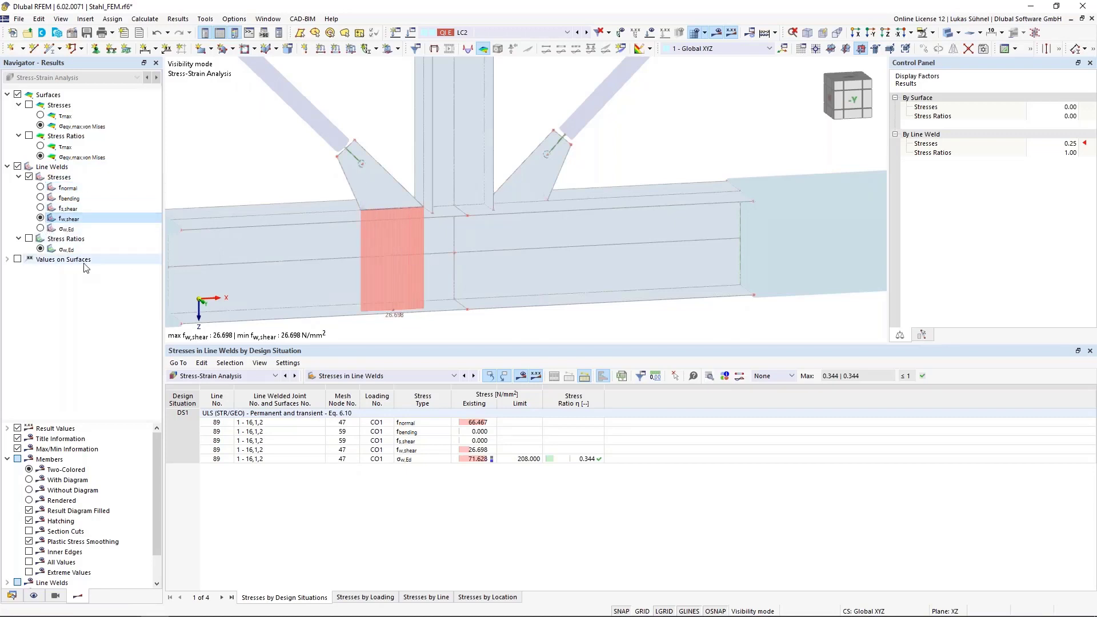
pyautogui.click(41, 228)
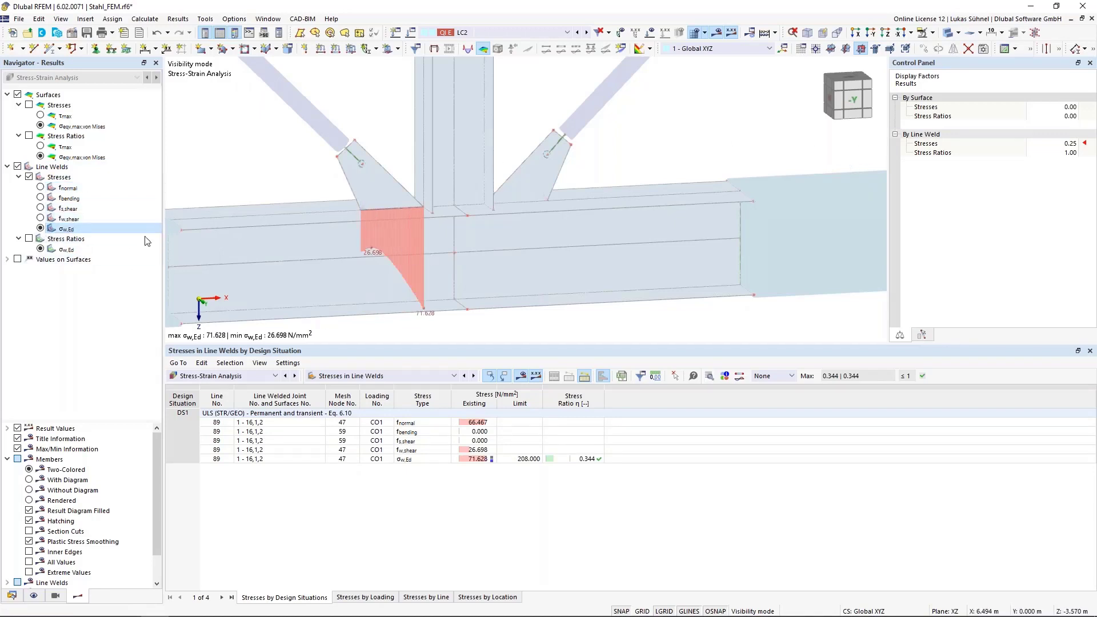
# - Display the σw,Ed stress ratios of the line weld and set their display factor to 0.25
pyautogui.click(29, 238)
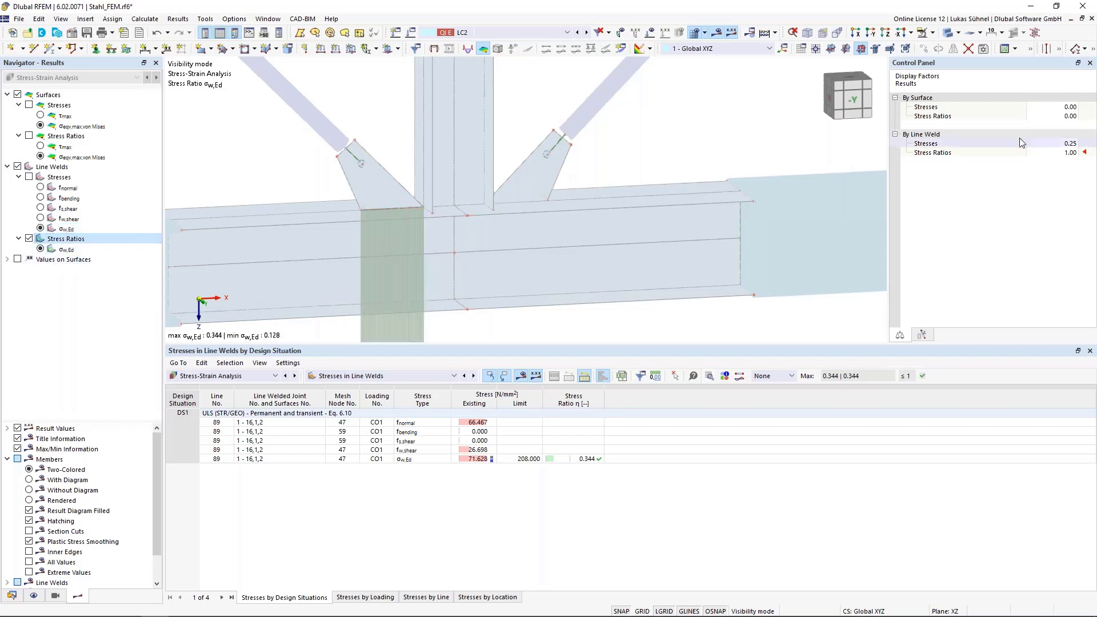
pyautogui.click(1070, 153)
pyautogui.click(1075, 155)
pyautogui.click(1075, 155)
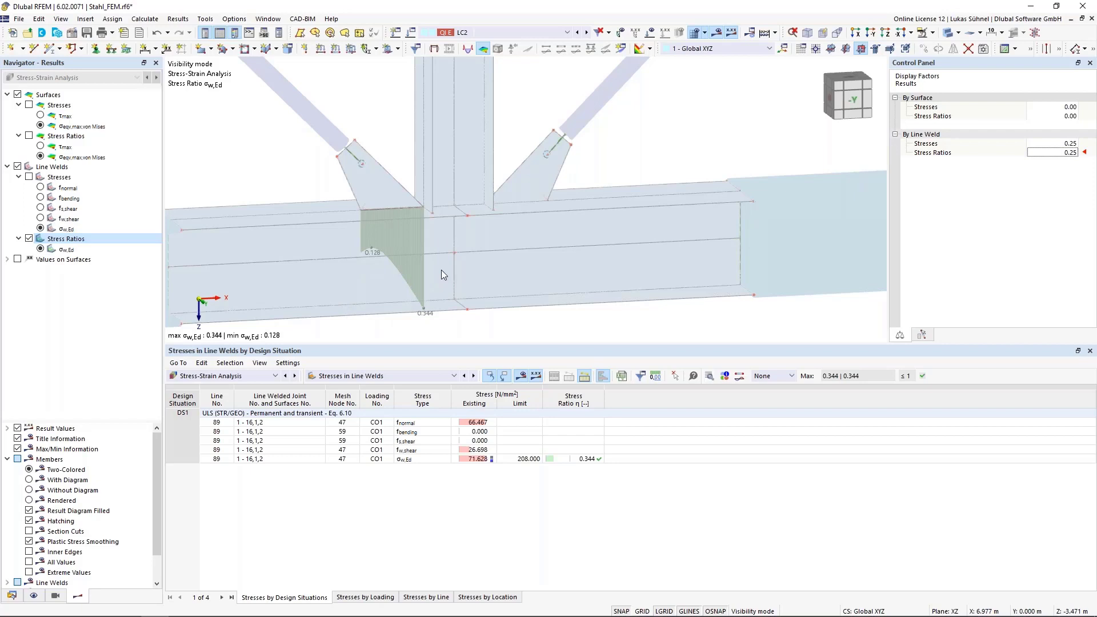
pyautogui.scroll(-2, 441, 270)
pyautogui.moveTo(392, 227); pyautogui.dragTo(369, 286, button='middle')
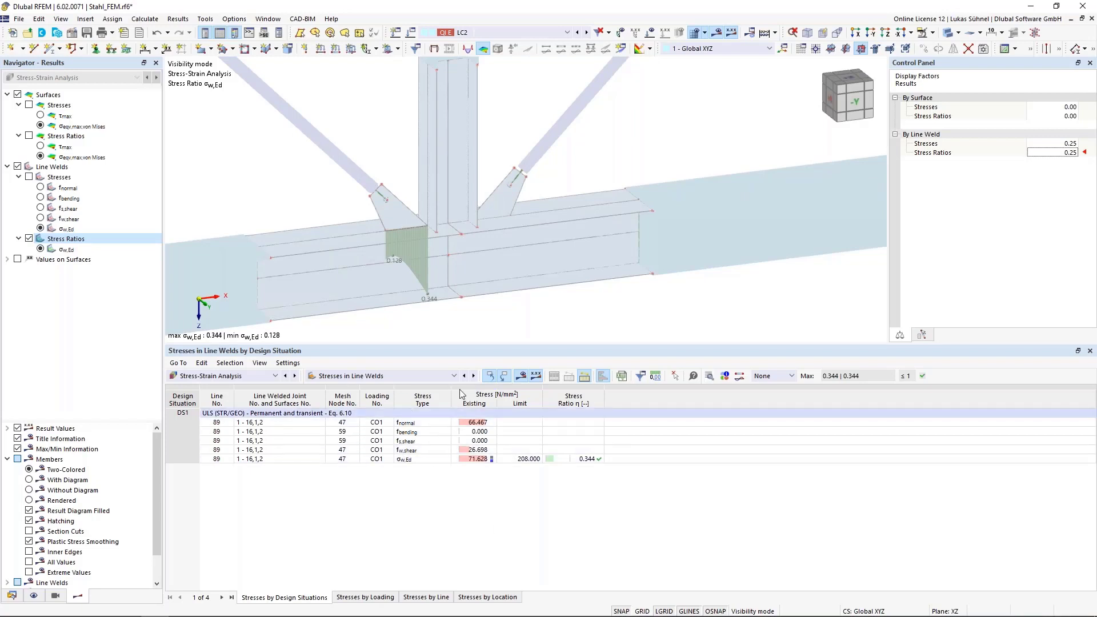
# - Switch the results table to Stresses on Surfaces and cancel visibility mode to restore the full model
pyautogui.scroll(-3, 535, 160)
pyautogui.moveTo(535, 156); pyautogui.dragTo(532, 185, button='middle')
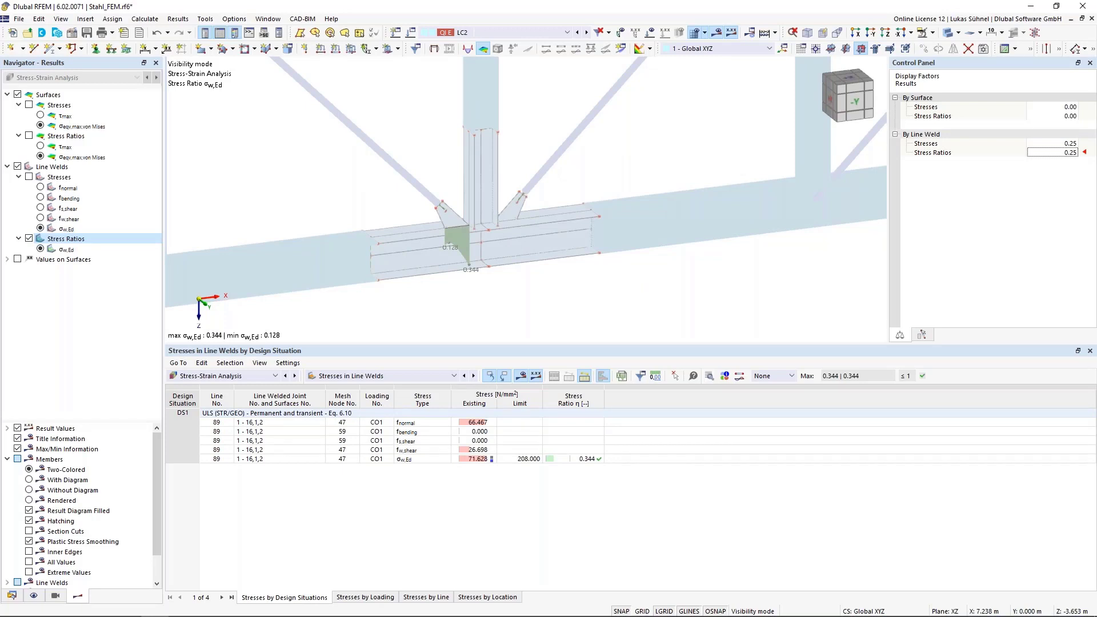
pyautogui.click(364, 377)
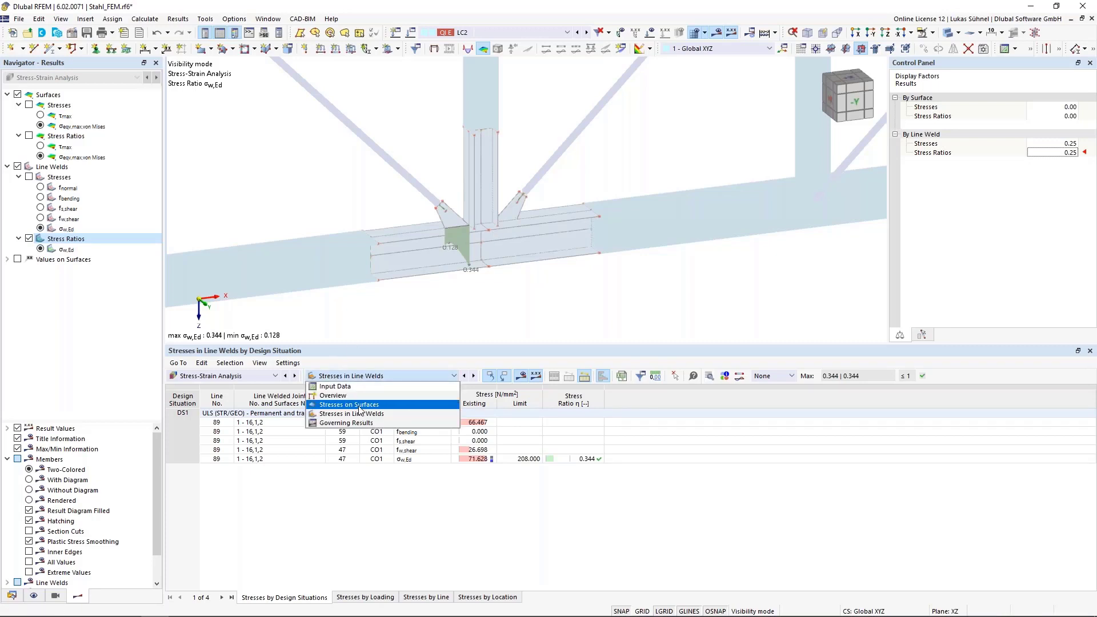
pyautogui.click(359, 405)
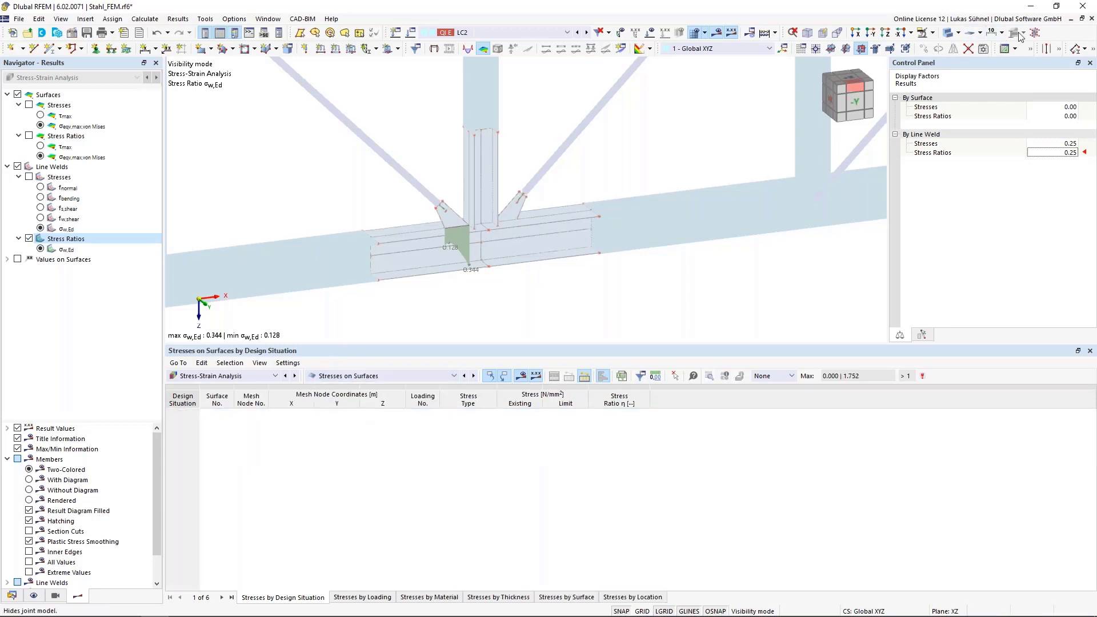
pyautogui.click(933, 33)
pyautogui.click(941, 106)
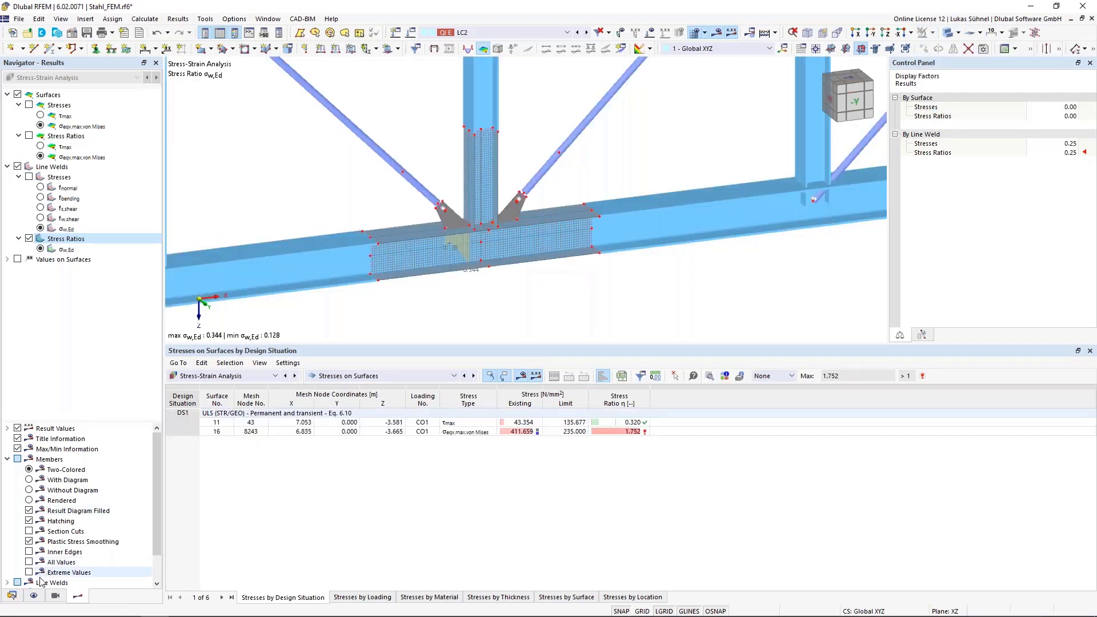
# - Turn off the display of the mesh and of the line weld results
pyautogui.click(33, 596)
pyautogui.click(18, 147)
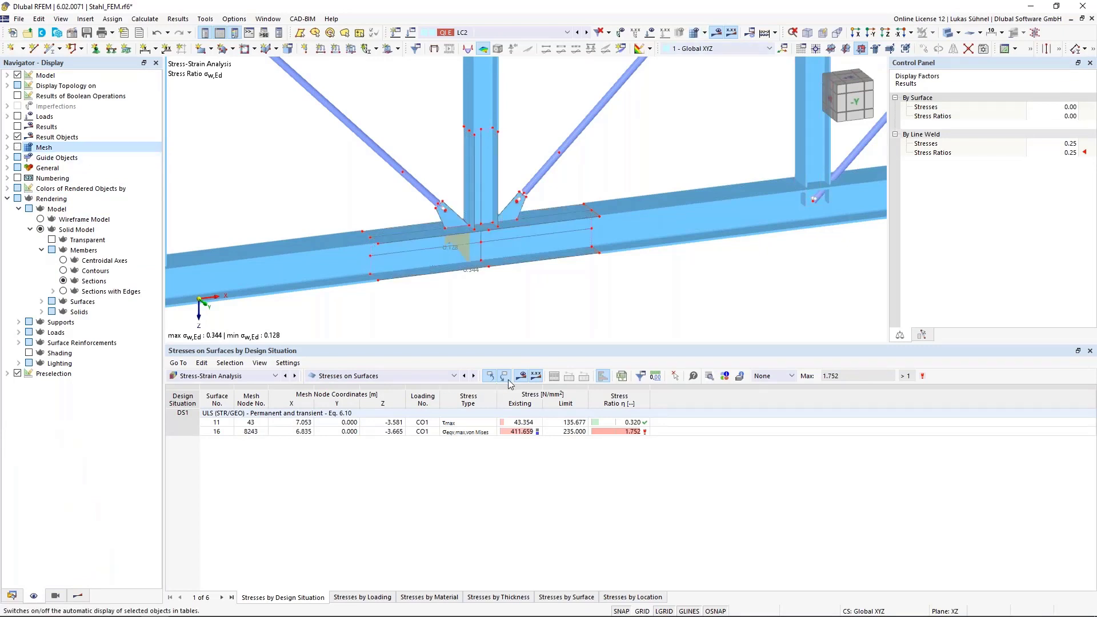
pyautogui.click(78, 596)
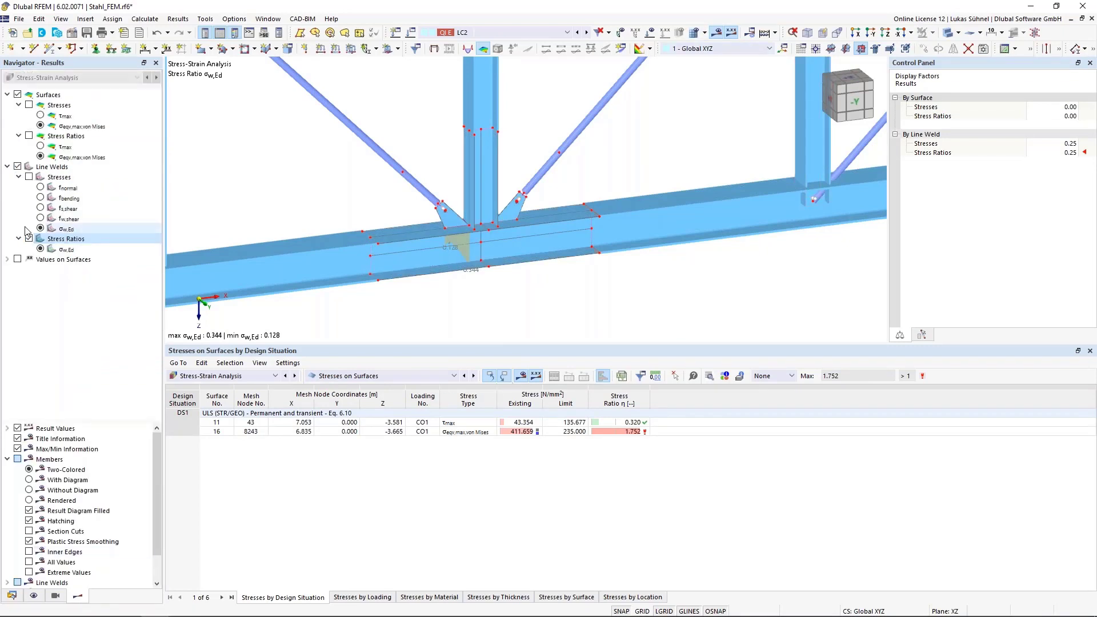
pyautogui.click(17, 167)
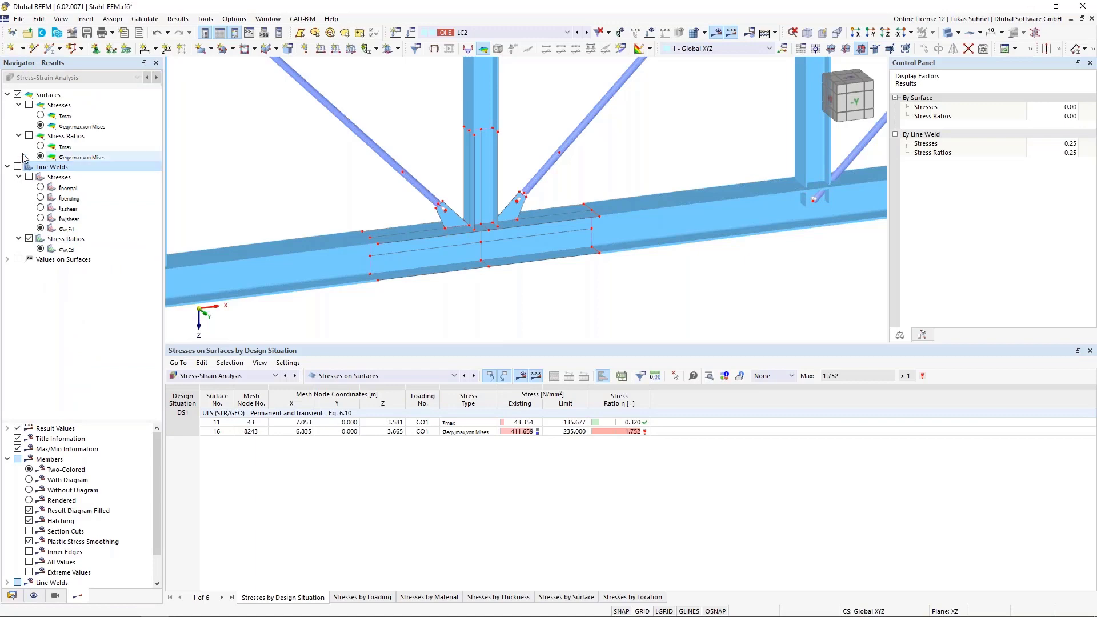
# - Display the σeqv,max,von Mises surface stresses and view the joint face-on along the Y axis
pyautogui.click(40, 125)
pyautogui.click(29, 105)
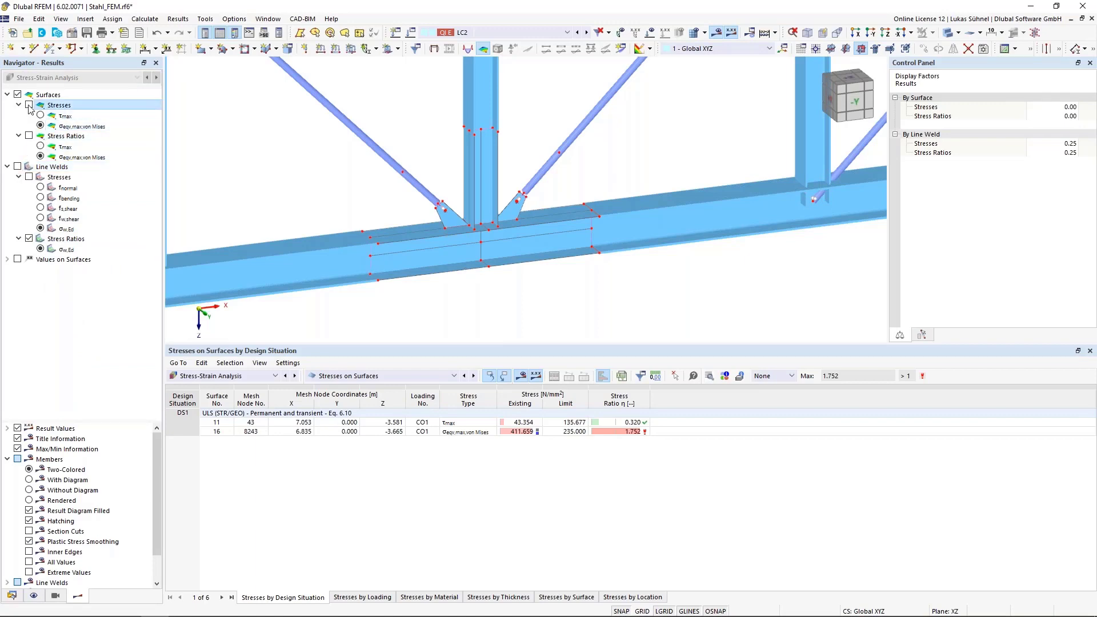
pyautogui.scroll(5, 503, 218)
pyautogui.keyDown('ctrl'); pyautogui.moveTo(573, 214); pyautogui.dragTo(567, 180, button='middle'); pyautogui.keyUp('ctrl')
pyautogui.scroll(-3, 542, 238)
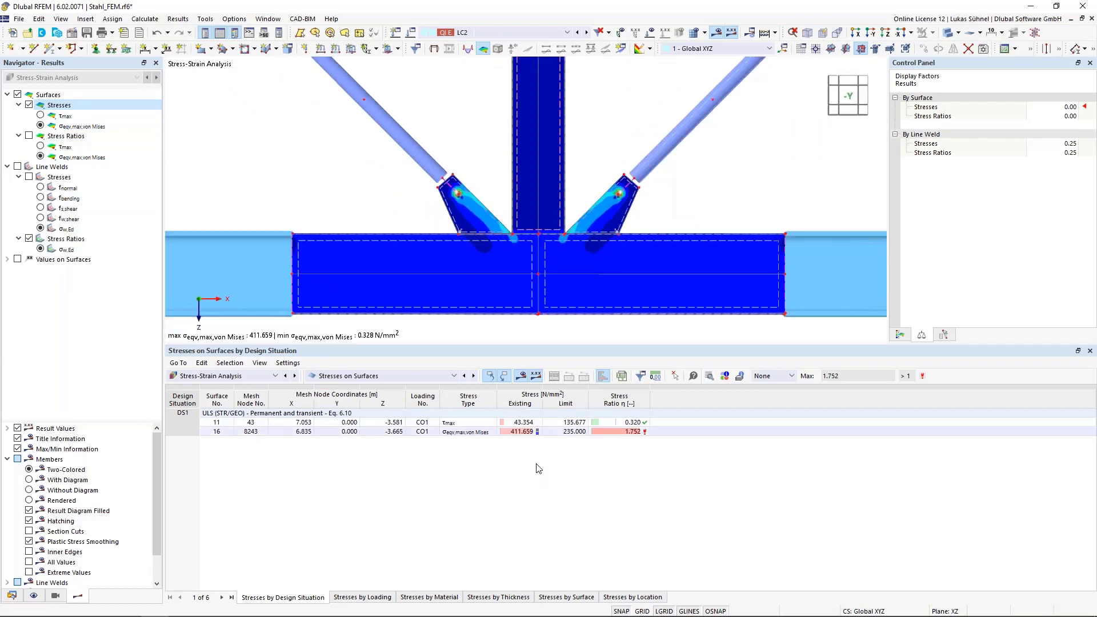
# - Compare the existing and limit von Mises stresses of surface 16 and examine the stress concentration around the gusset plate's bolt hole
pyautogui.click(520, 432)
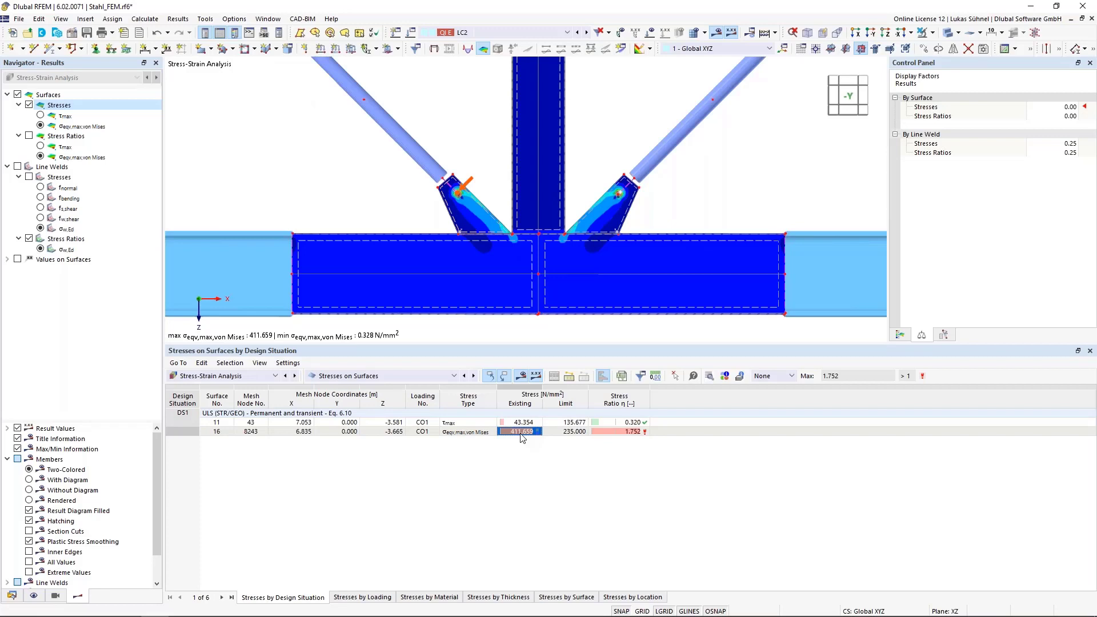
pyautogui.click(569, 432)
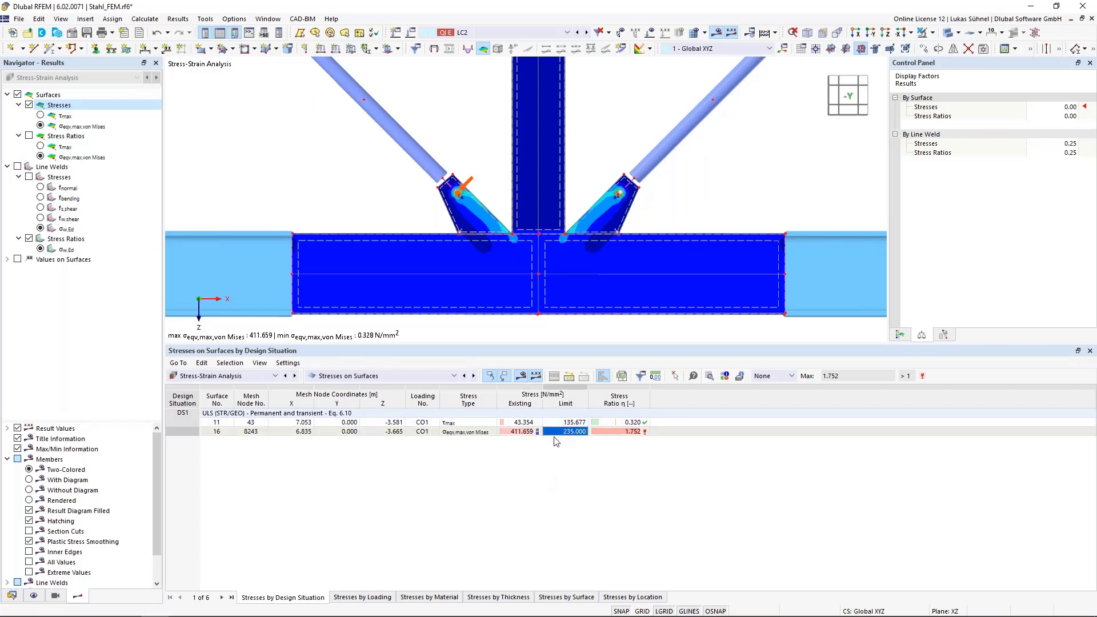
pyautogui.scroll(5, 465, 225)
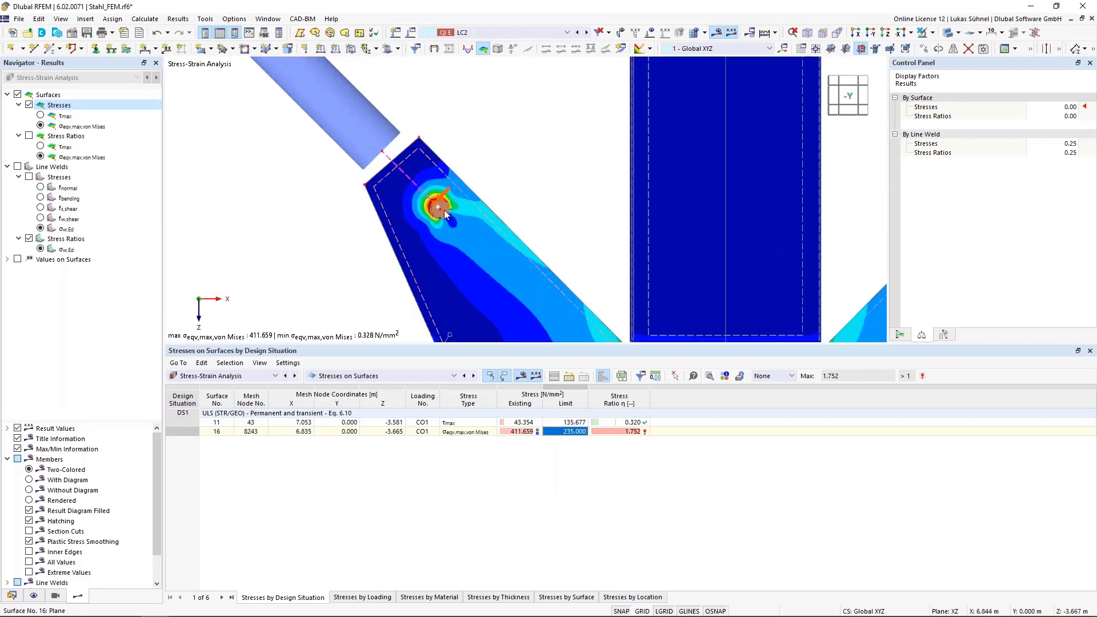
pyautogui.scroll(-6, 465, 225)
pyautogui.click(521, 431)
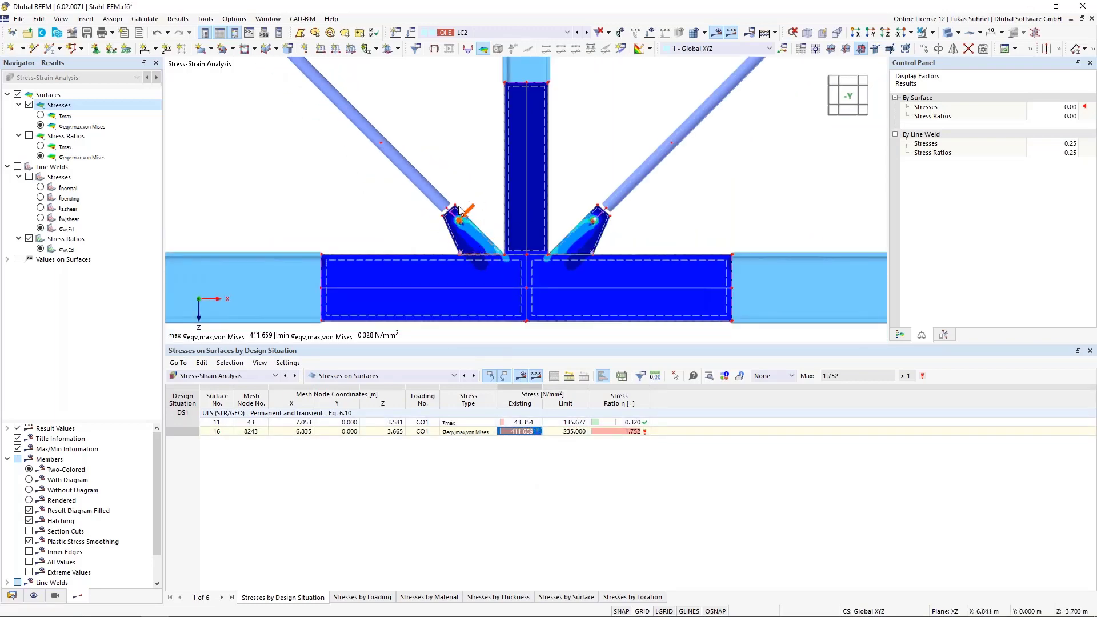
pyautogui.scroll(2, 460, 217)
pyautogui.scroll(8, 459, 215)
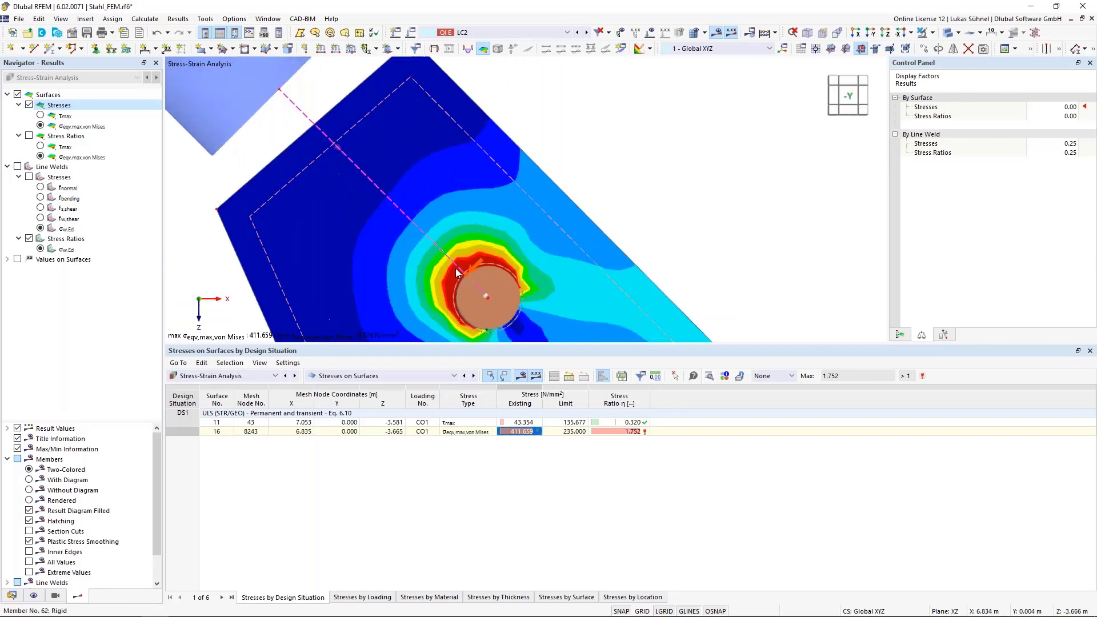
pyautogui.scroll(-8, 459, 244)
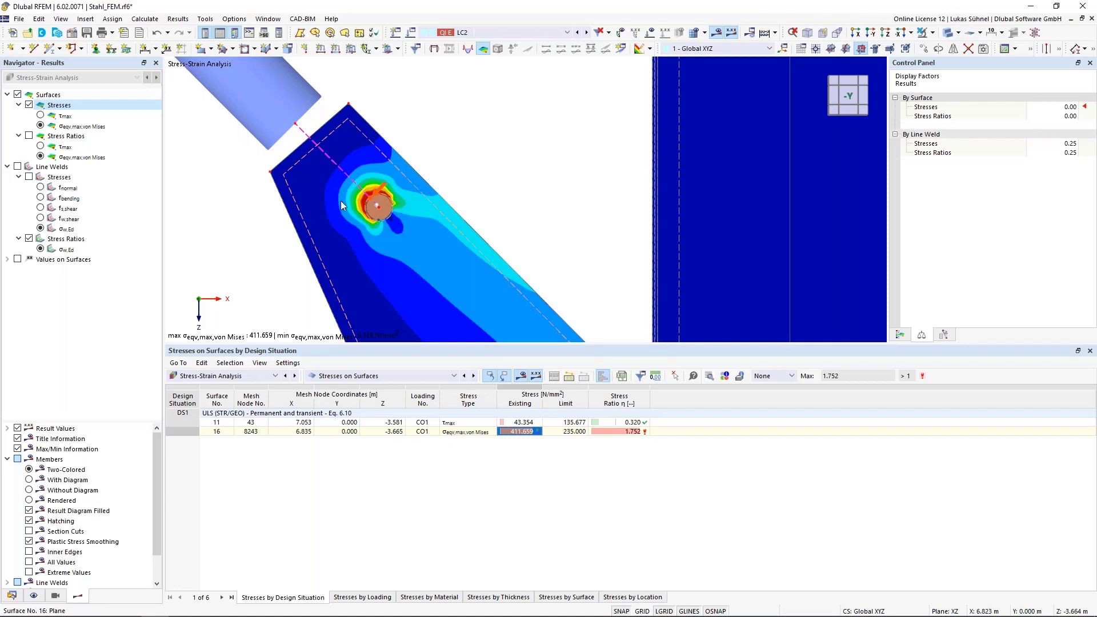
pyautogui.scroll(-4, 341, 202)
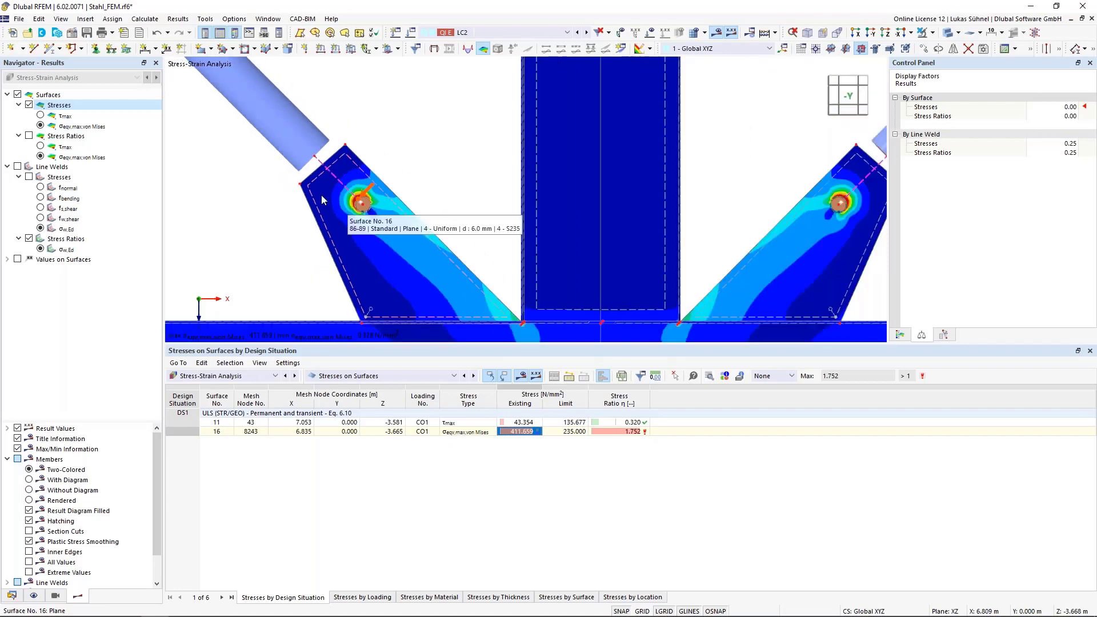
pyautogui.scroll(4, 321, 194)
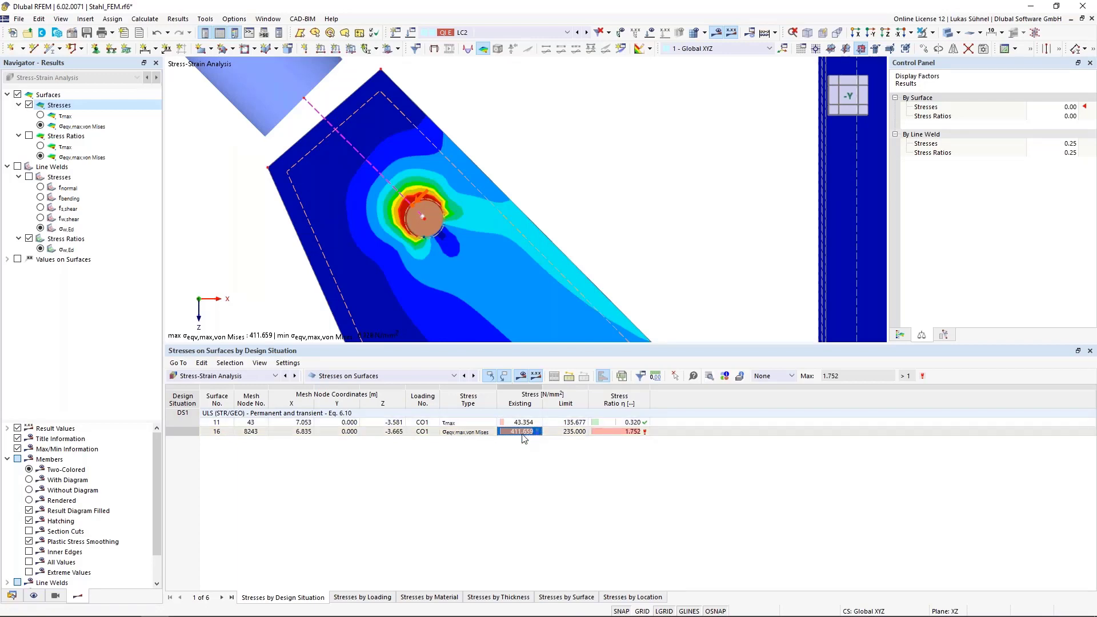
pyautogui.click(563, 434)
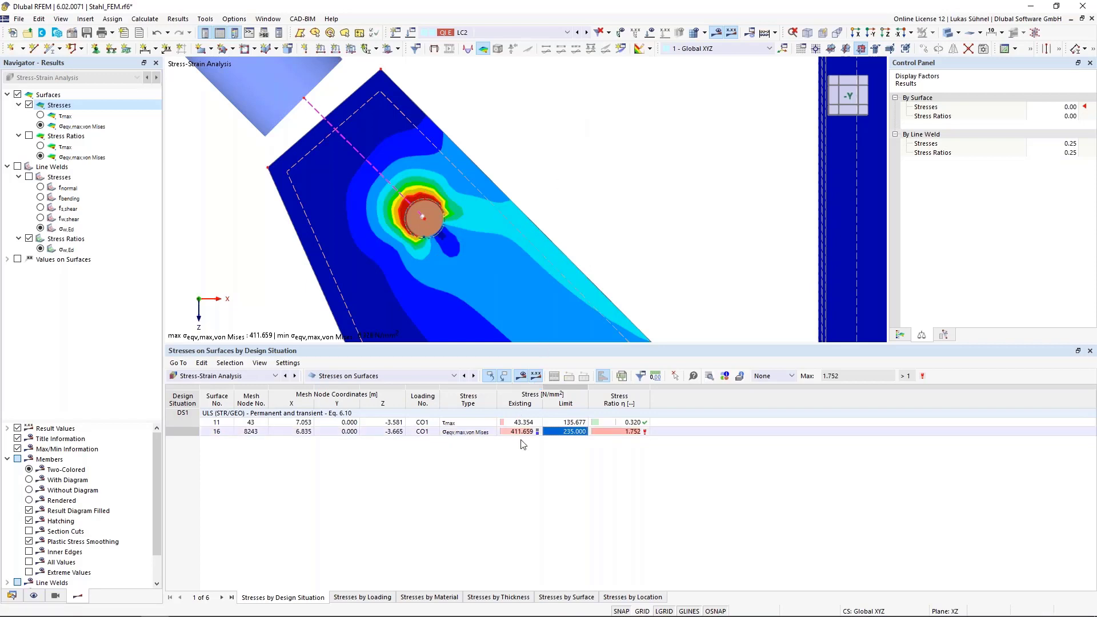
# - Check which material models are available for material 4 (S235) in the Stahl_FEM model
pyautogui.click(12, 595)
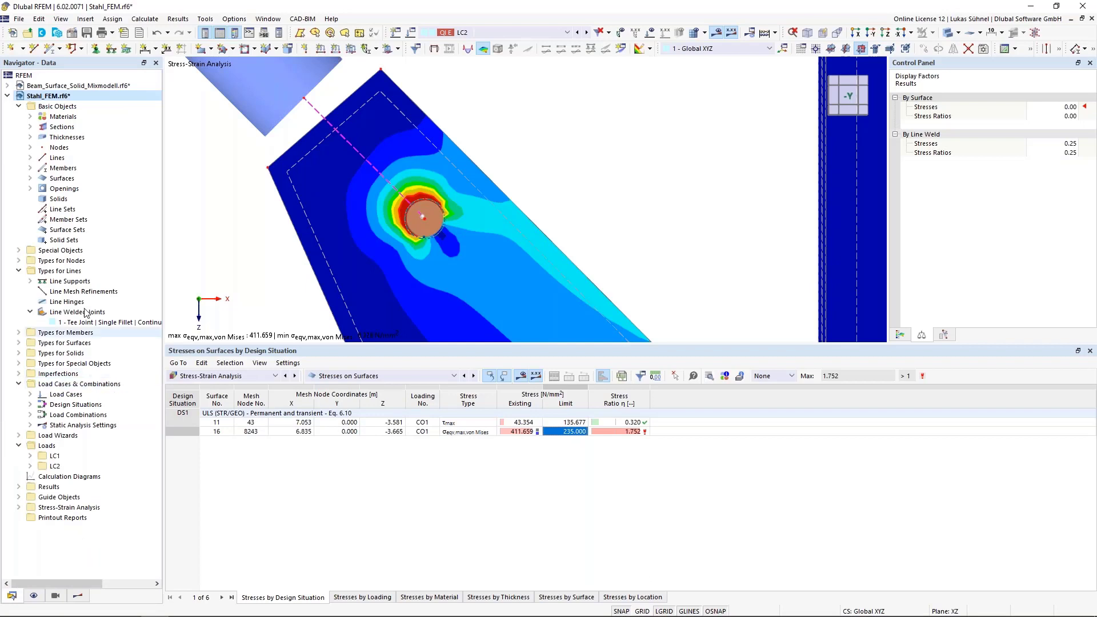
pyautogui.click(30, 116)
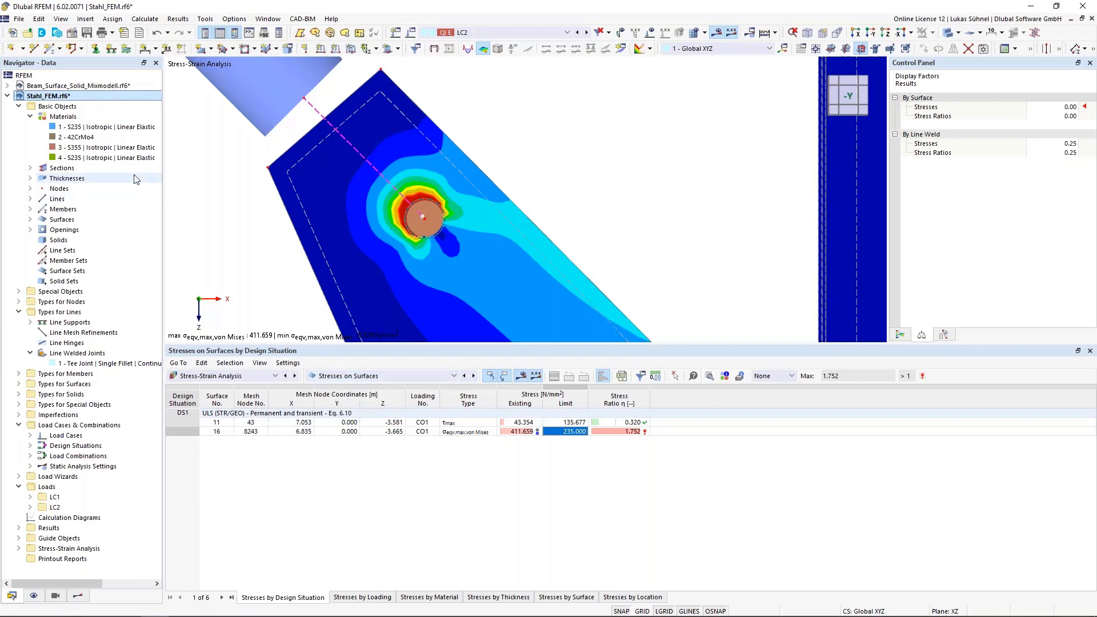
pyautogui.doubleClick(93, 159)
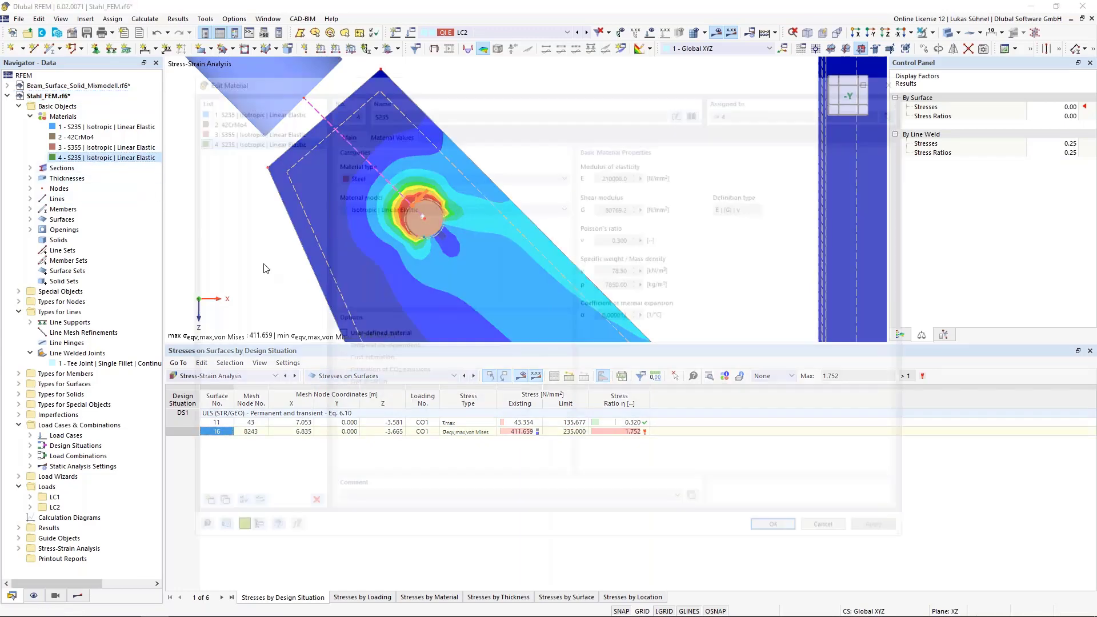
pyautogui.click(399, 206)
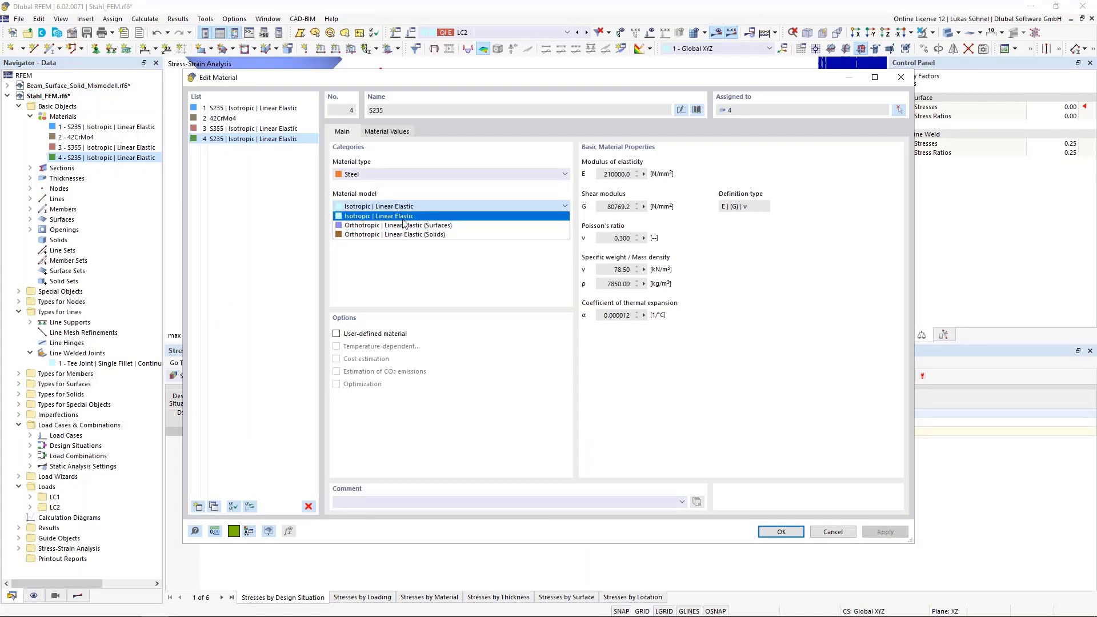
pyautogui.click(463, 186)
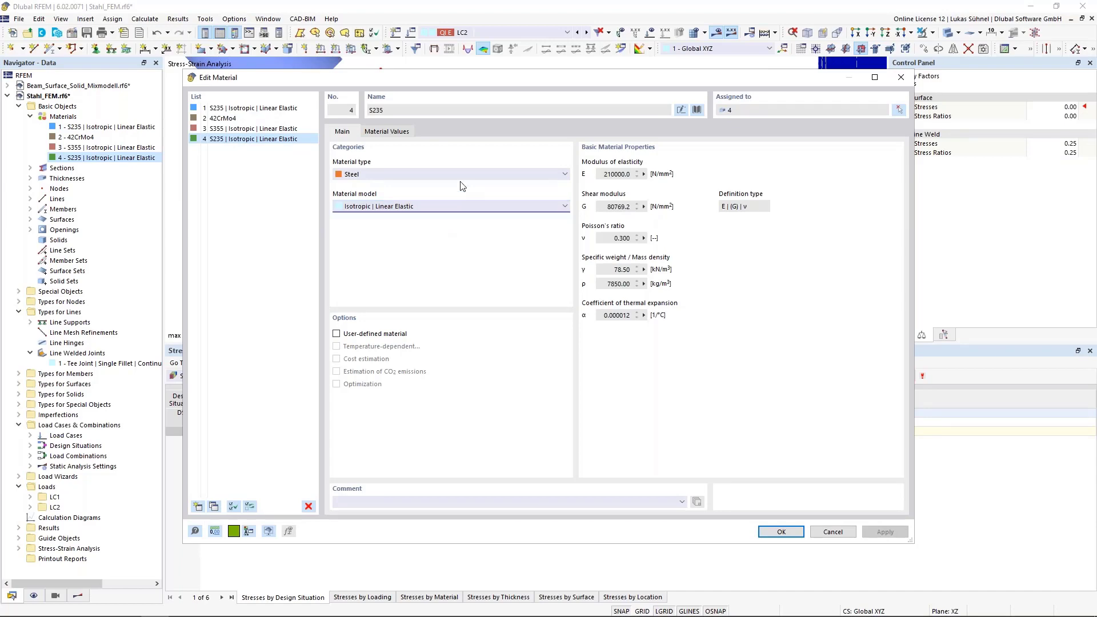
pyautogui.click(781, 531)
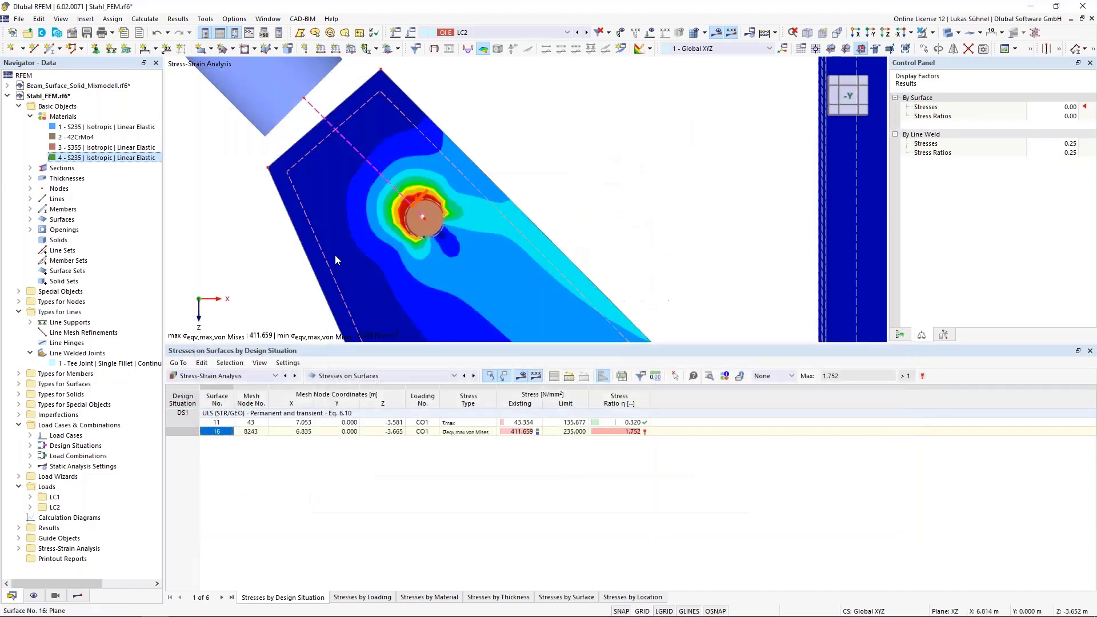
# - Activate the Nonlinear Material Behavior add-on in the base data of the Stahl_FEM model
pyautogui.rightClick(24, 97)
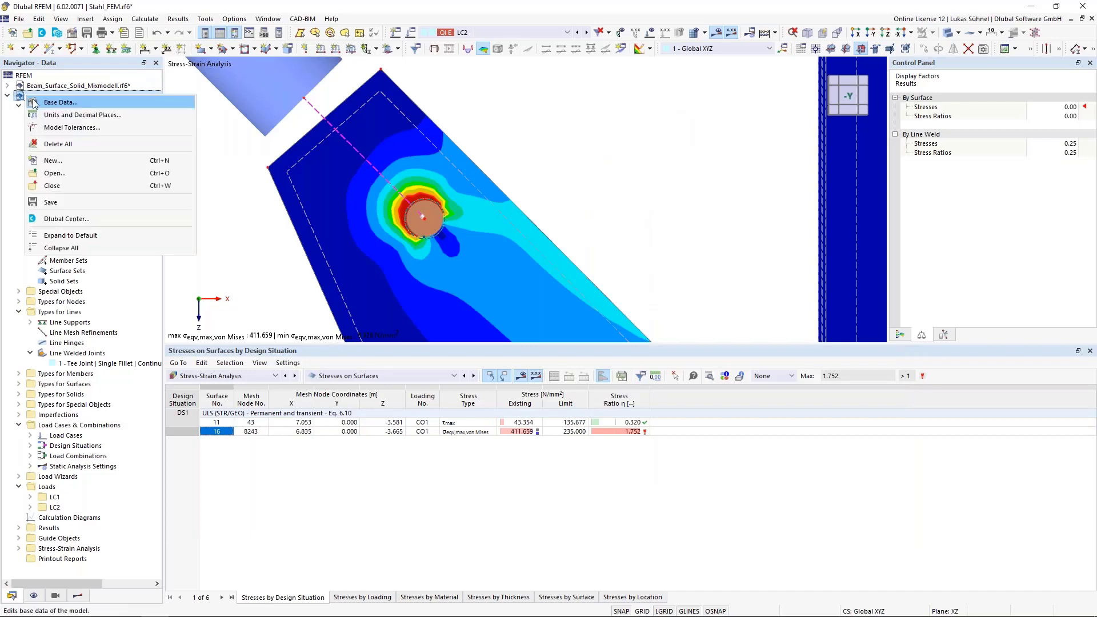
pyautogui.click(254, 234)
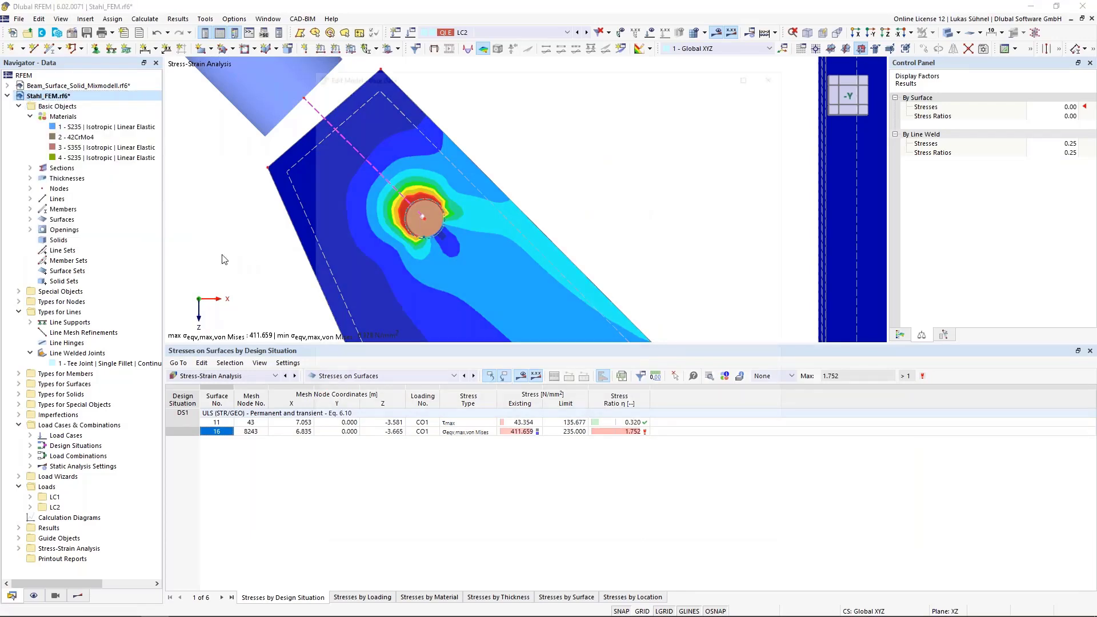
pyautogui.click(363, 92)
pyautogui.click(333, 126)
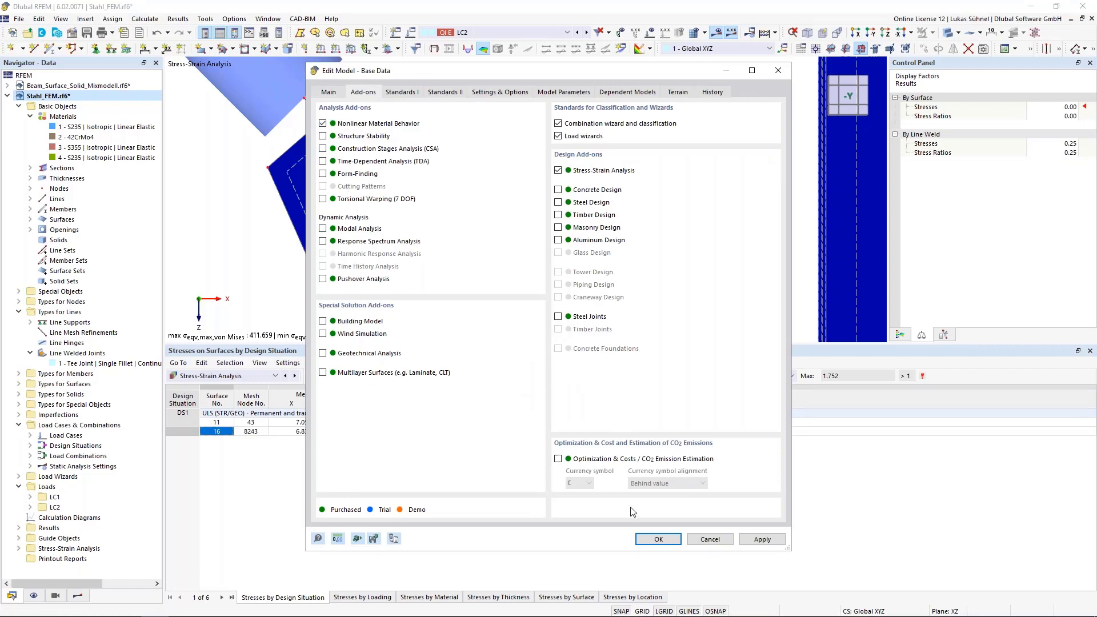
pyautogui.click(658, 539)
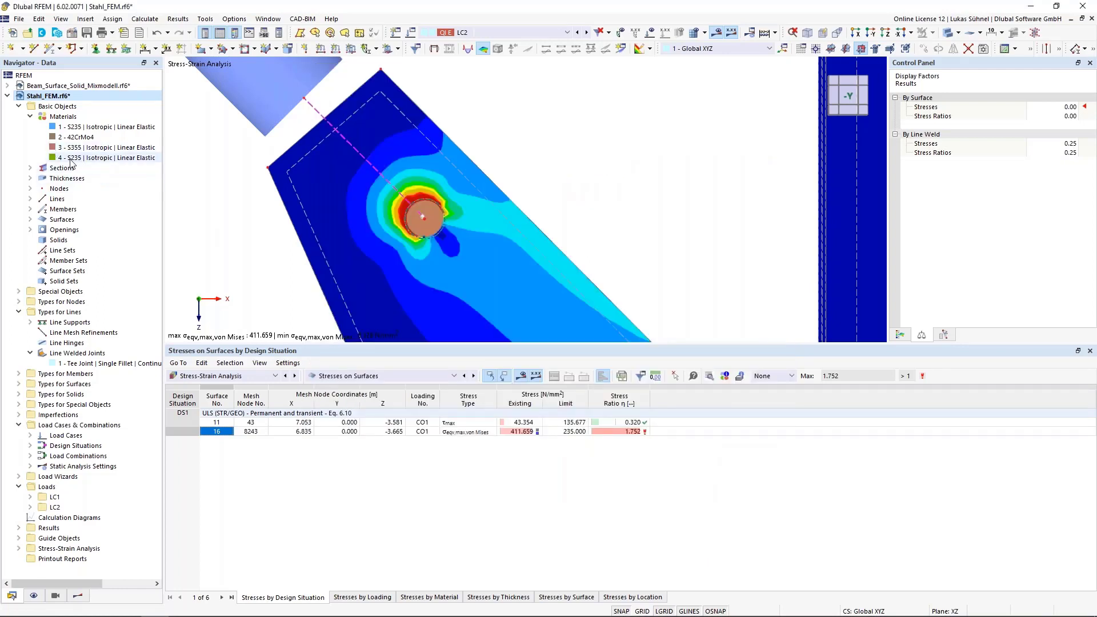
# - Set the material model of material 4 (S235) to Isotropic | Plastic (Surfaces/Solids)
pyautogui.doubleClick(91, 158)
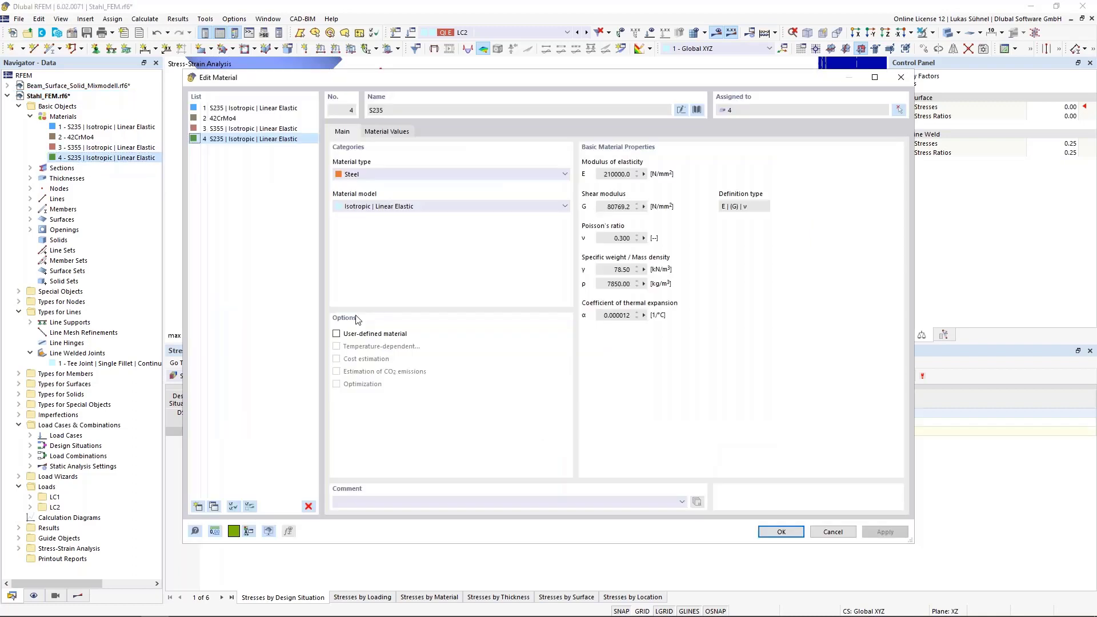
pyautogui.click(370, 207)
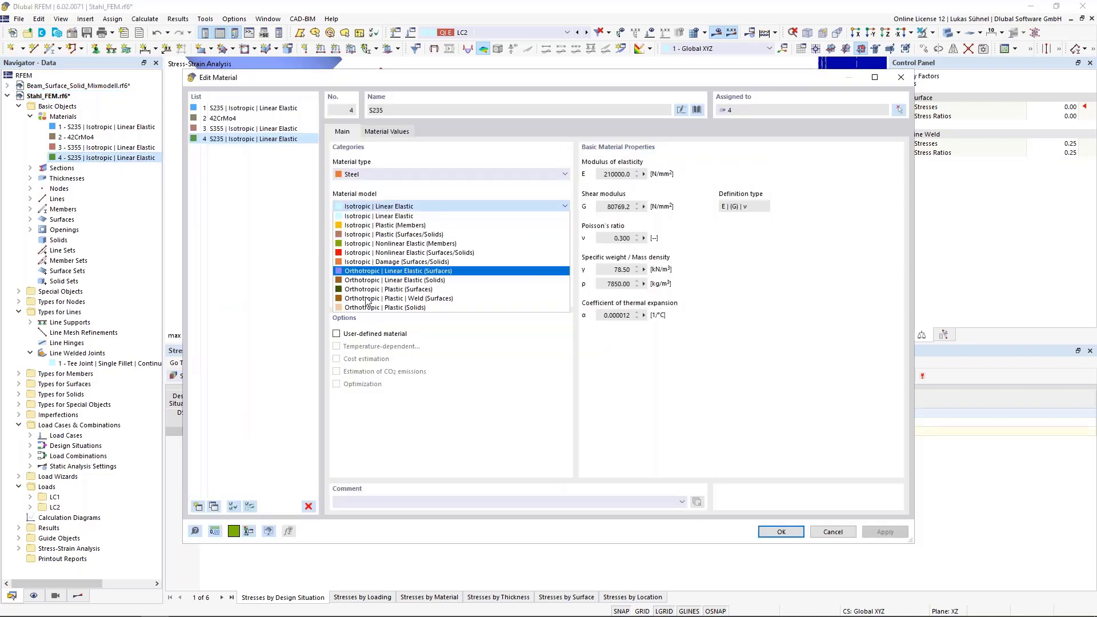
pyautogui.click(387, 235)
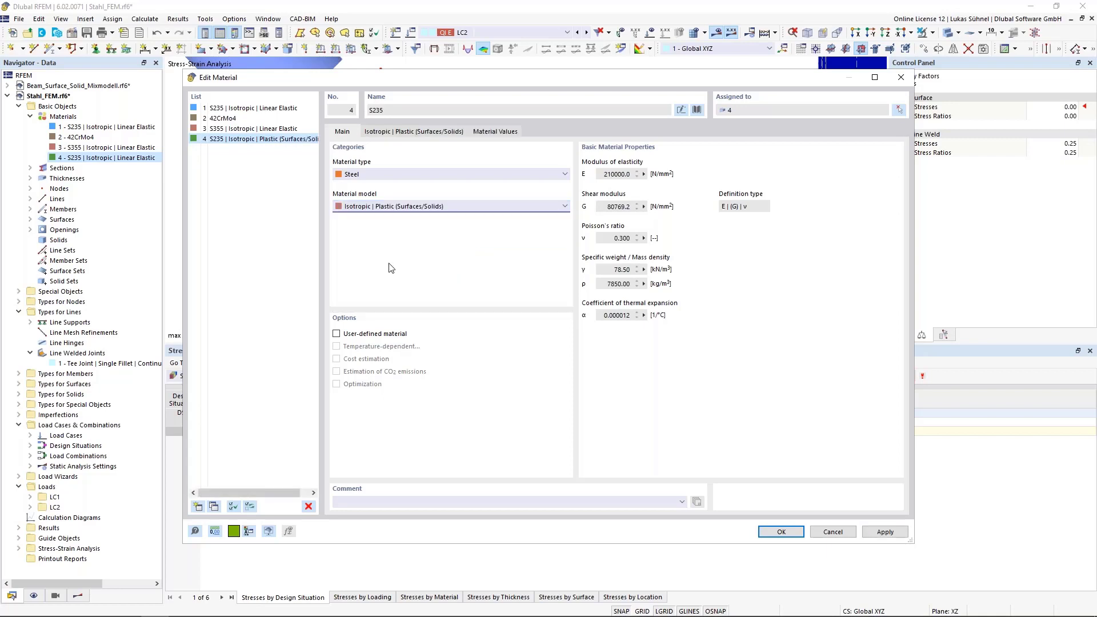
# - Keep von Mises as the stress failure hypothesis of the plastic material, and apply the material change, accepting the deletion of all results
pyautogui.click(401, 132)
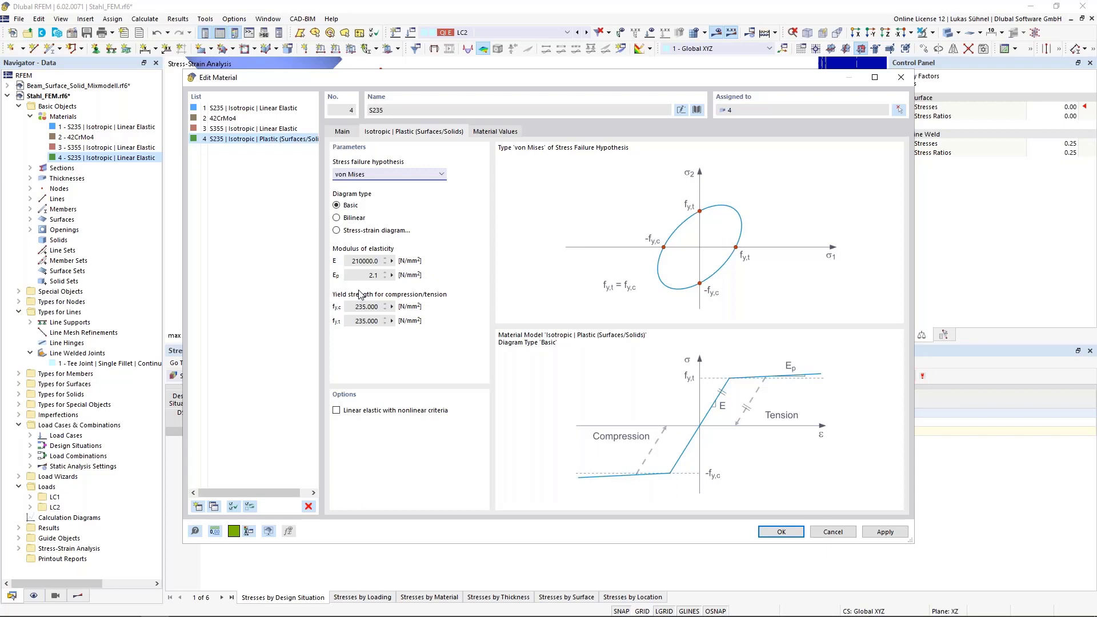
pyautogui.click(362, 179)
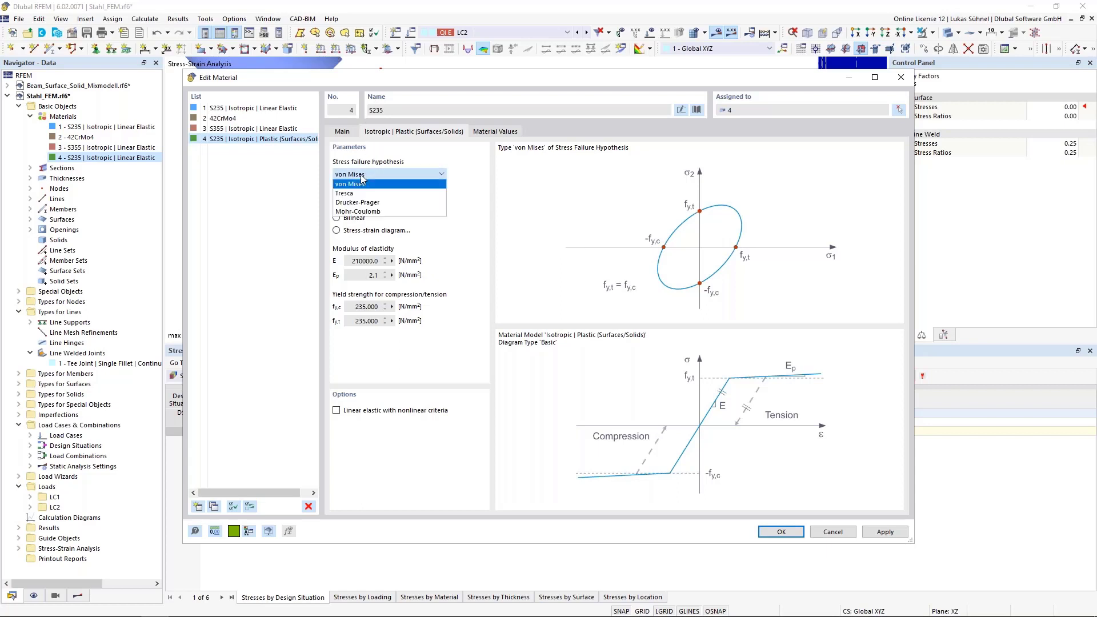
pyautogui.click(362, 179)
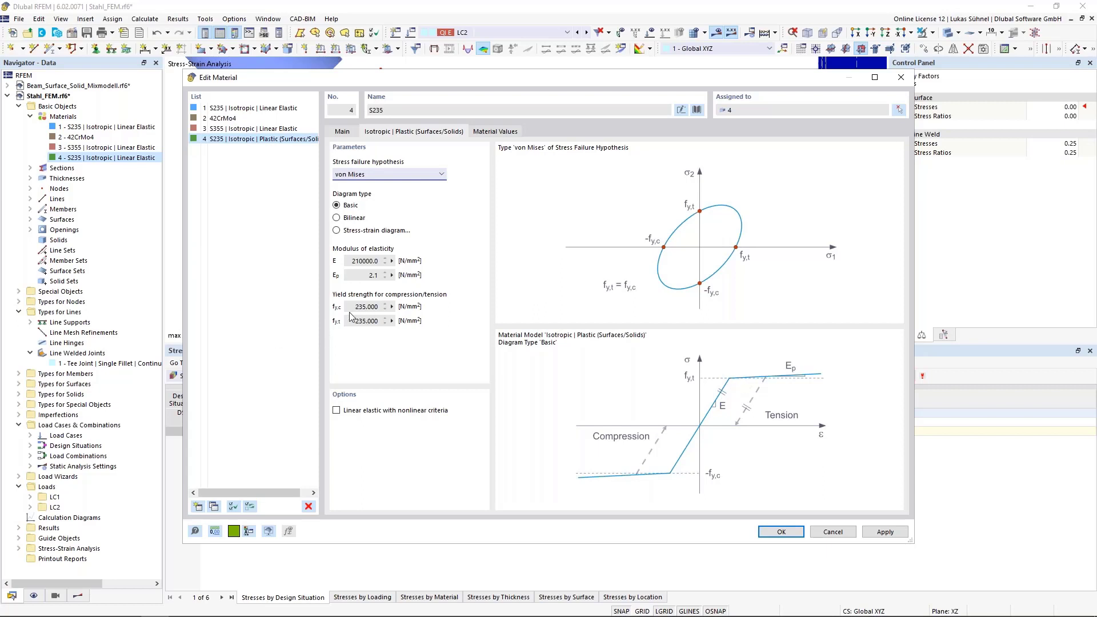
pyautogui.click(784, 532)
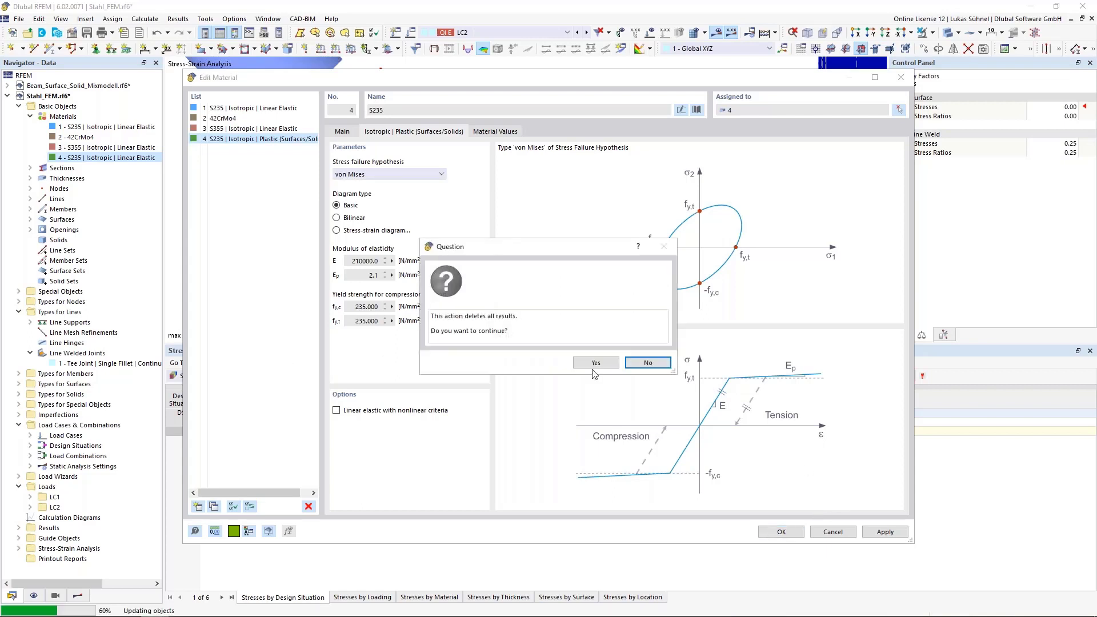
pyautogui.click(577, 365)
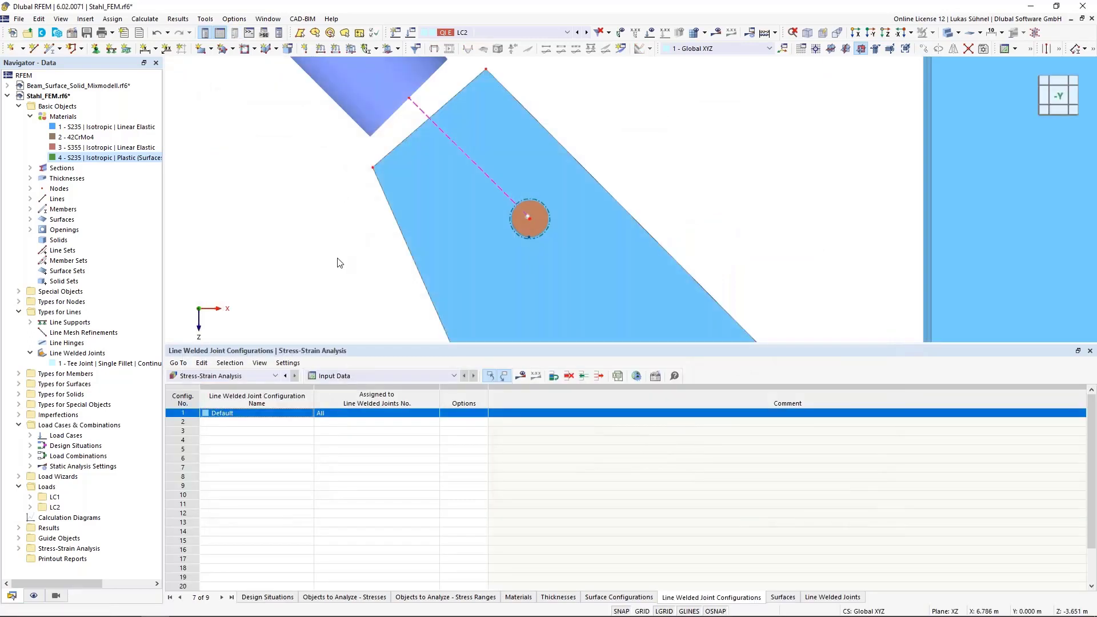
# - Turn on the display of the mesh on the model
pyautogui.scroll(-3, 338, 260)
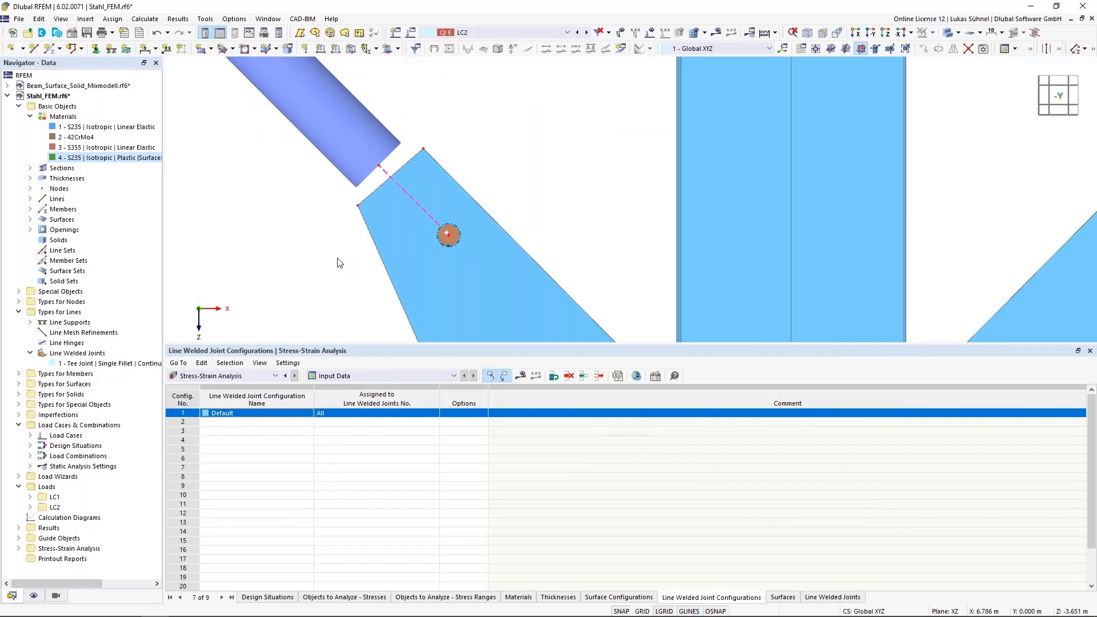
pyautogui.click(34, 596)
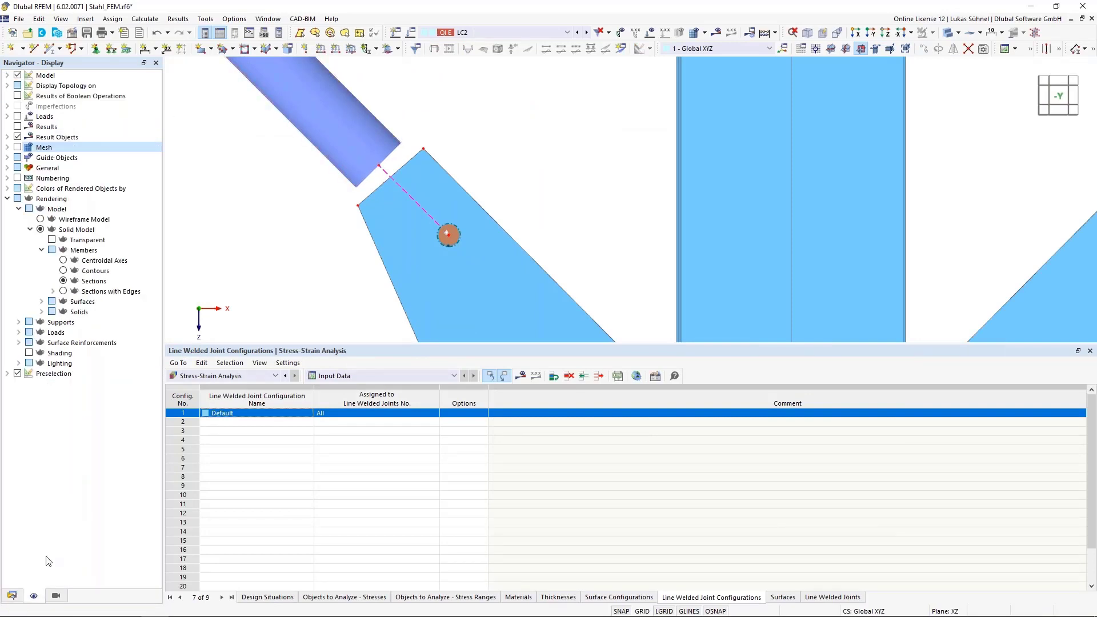
pyautogui.click(18, 147)
# - Examine the mesh elements of surface 16 around the gusset plate's bolt hole
pyautogui.scroll(3, 436, 211)
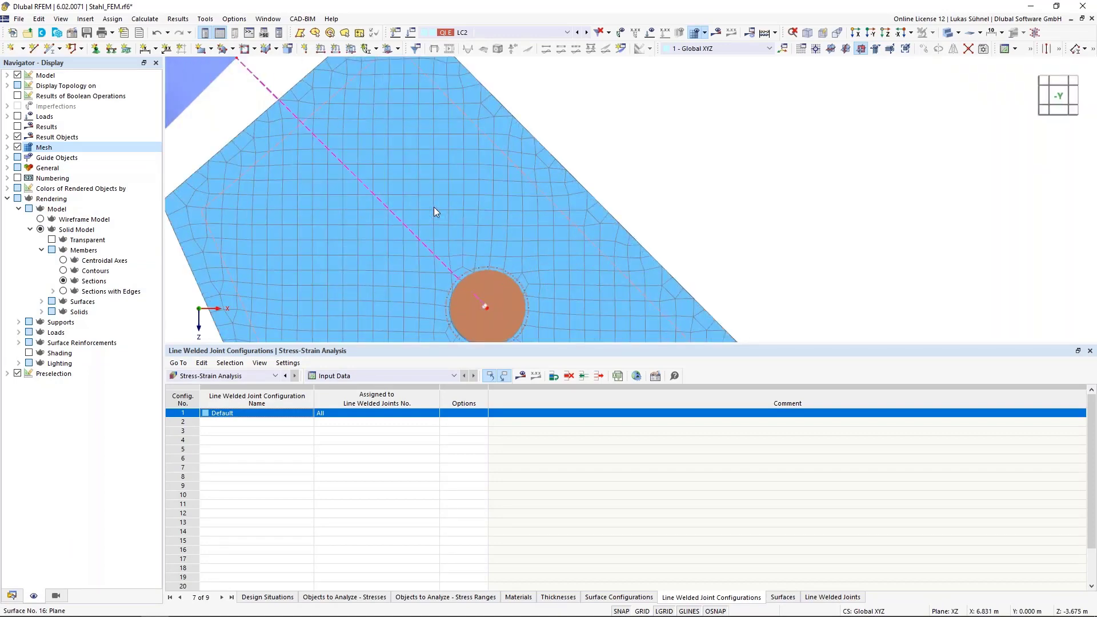
pyautogui.scroll(3, 451, 257)
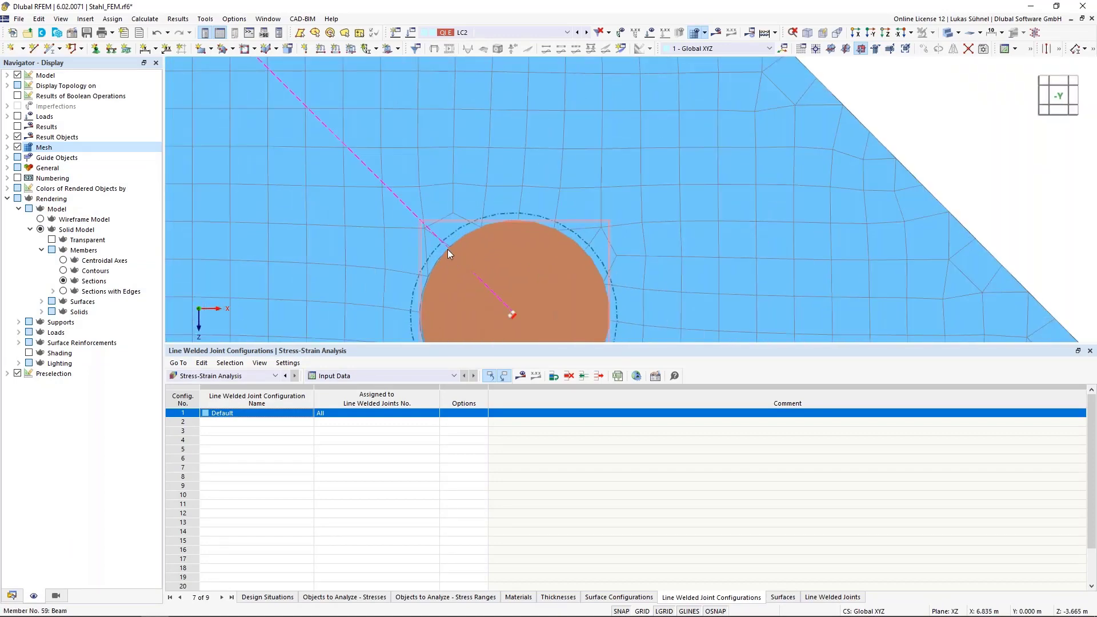
pyautogui.scroll(2, 449, 243)
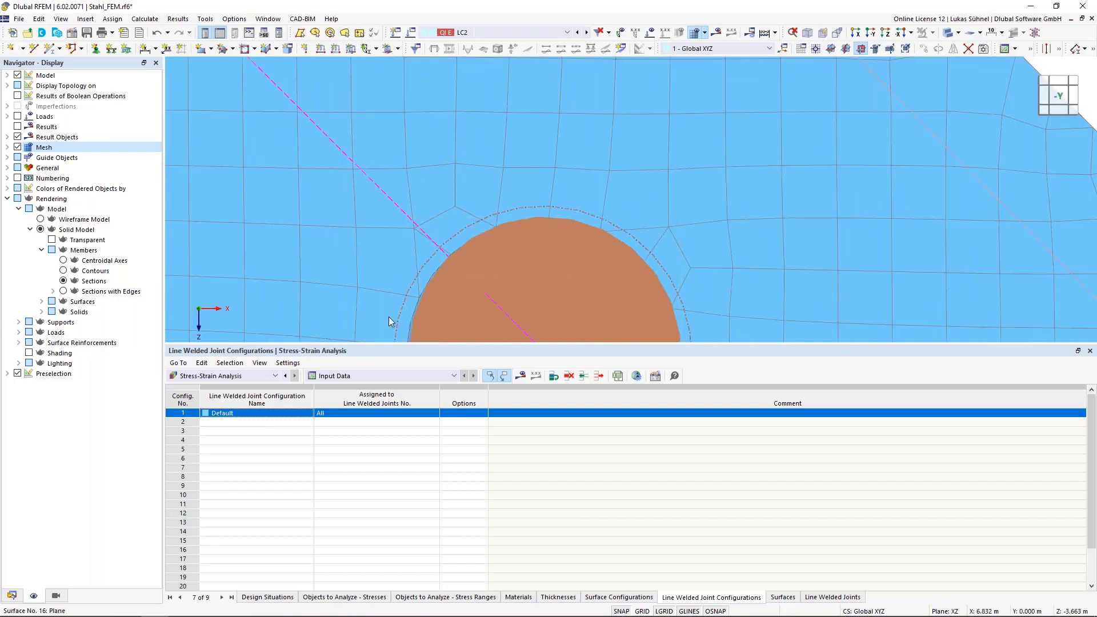
pyautogui.scroll(-2, 444, 287)
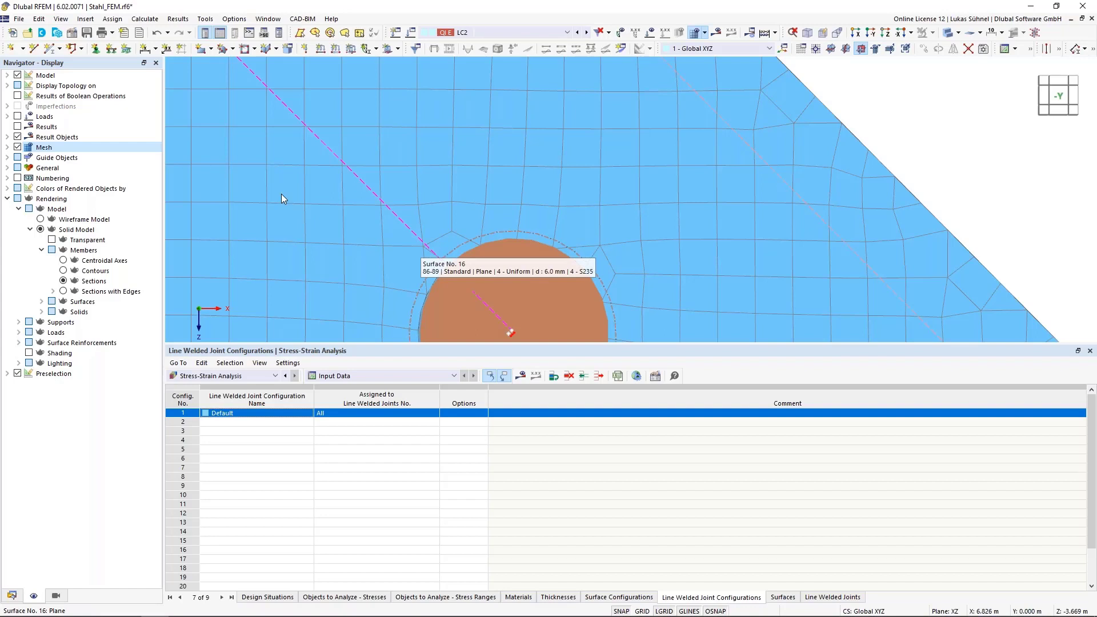
pyautogui.scroll(-1, 282, 196)
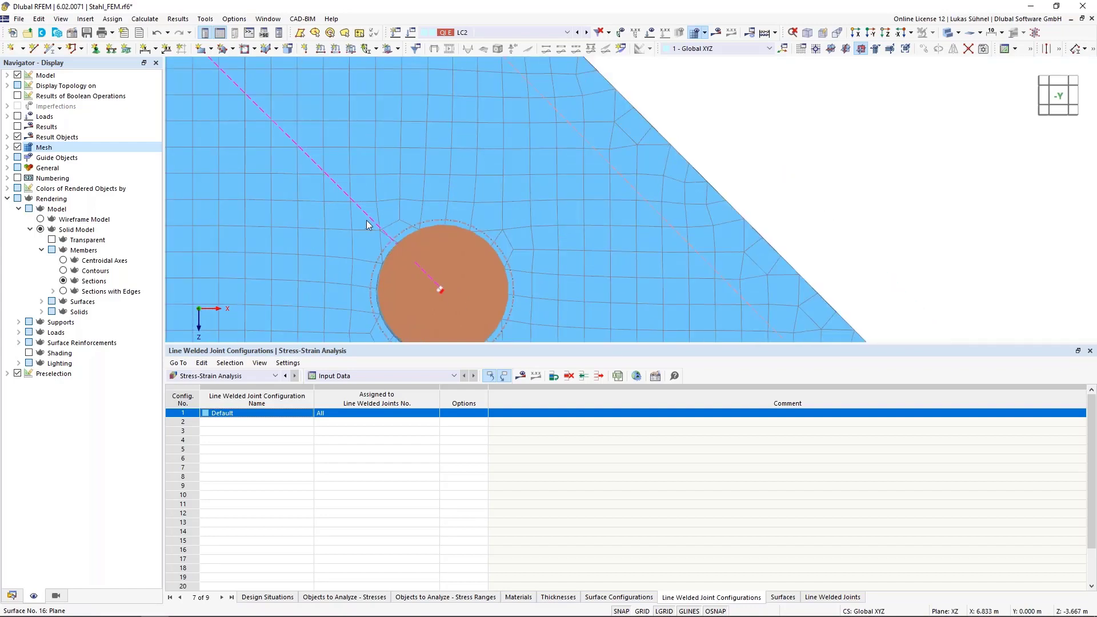
pyautogui.scroll(2, 369, 221)
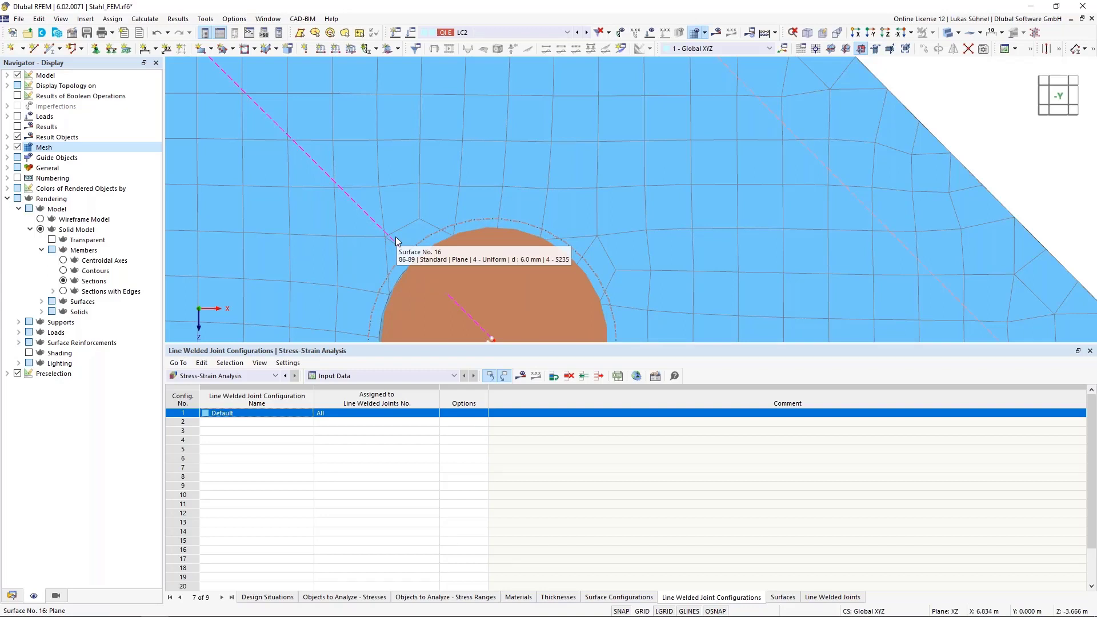
pyautogui.scroll(-2, 397, 240)
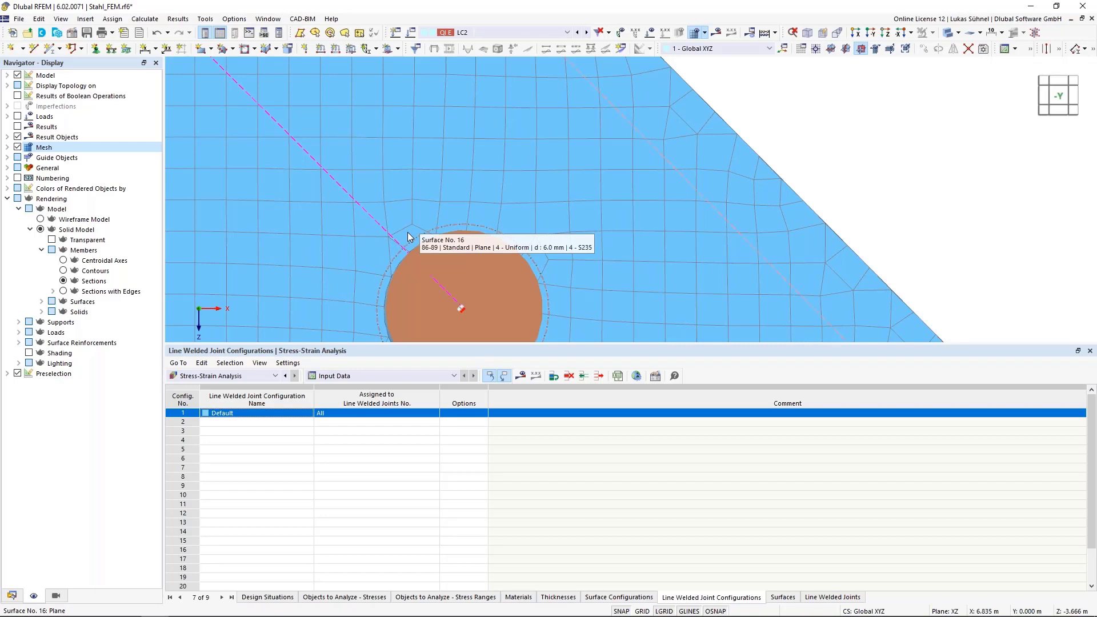
# - Preview the surface smoothing type Continuous within surface sets, otherwise within surfaces, and apply Constant on mesh elements as the result smoothing
pyautogui.click(179, 21)
pyautogui.moveTo(143, 18)
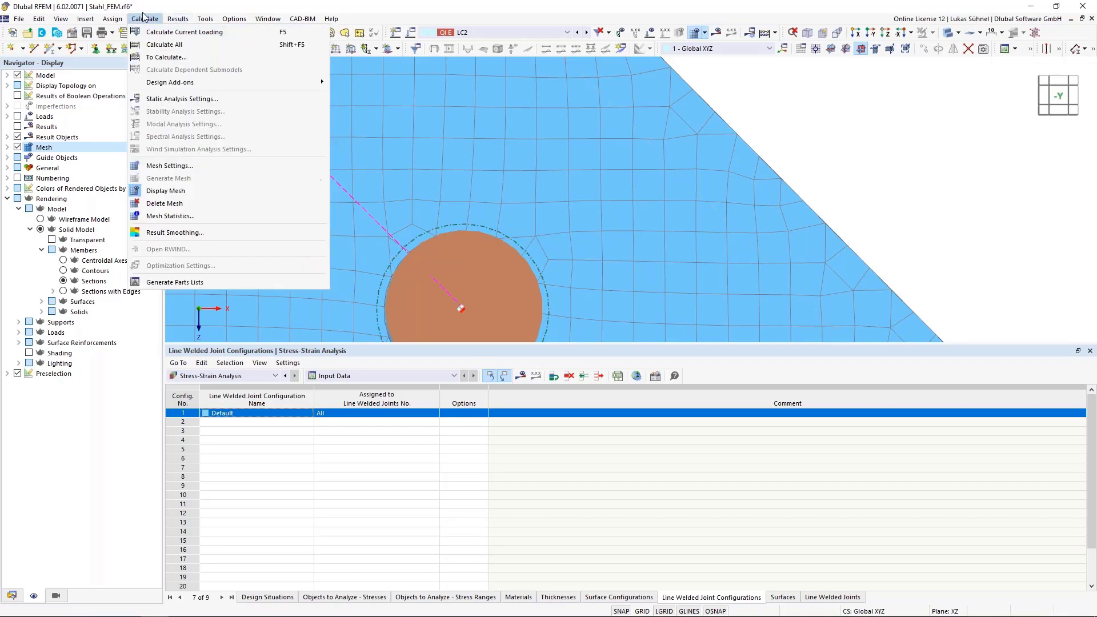
pyautogui.click(173, 233)
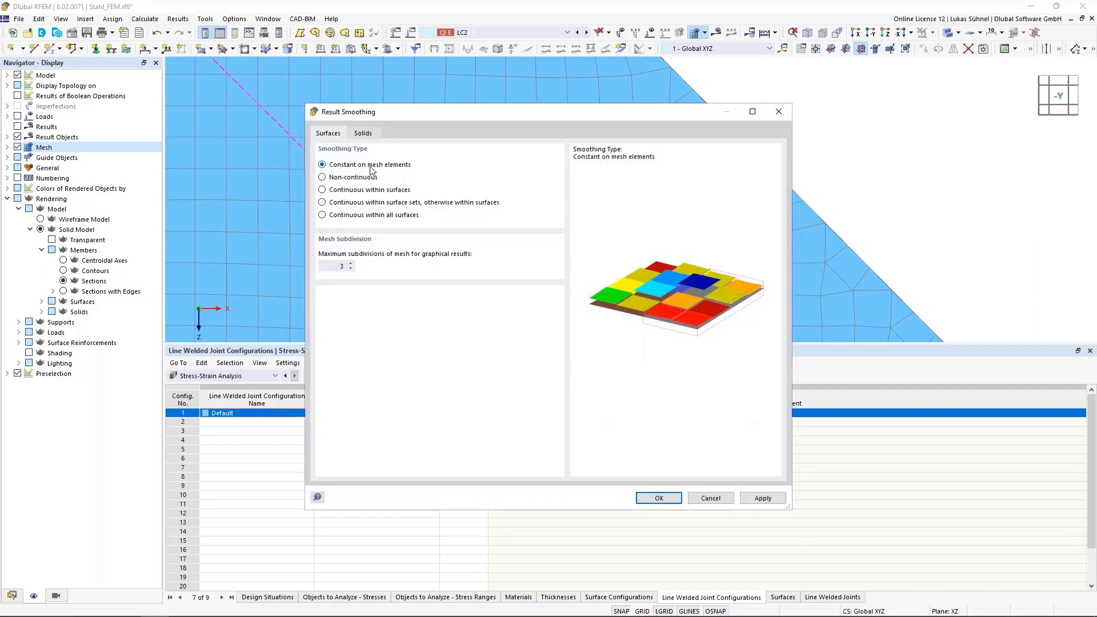
pyautogui.click(323, 203)
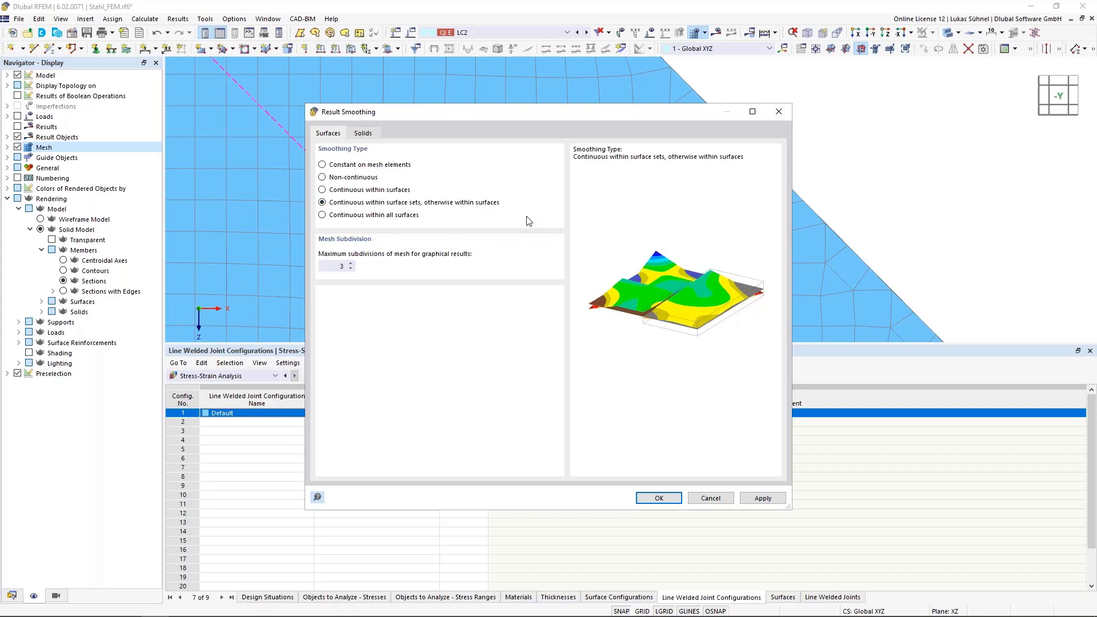
pyautogui.moveTo(534, 118); pyautogui.dragTo(827, 107)
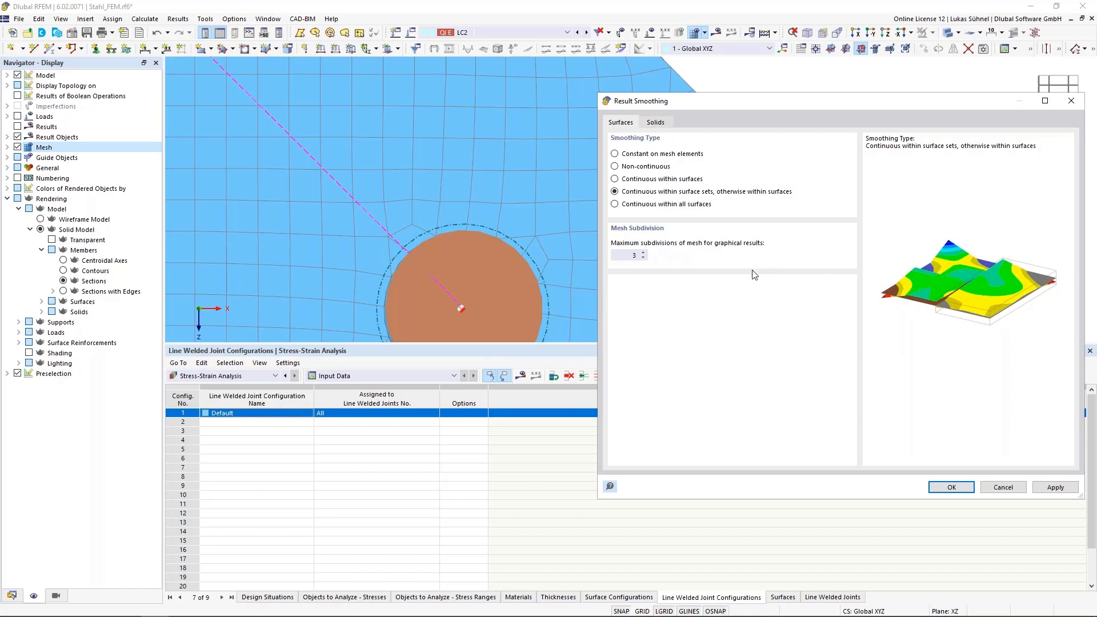
pyautogui.click(644, 158)
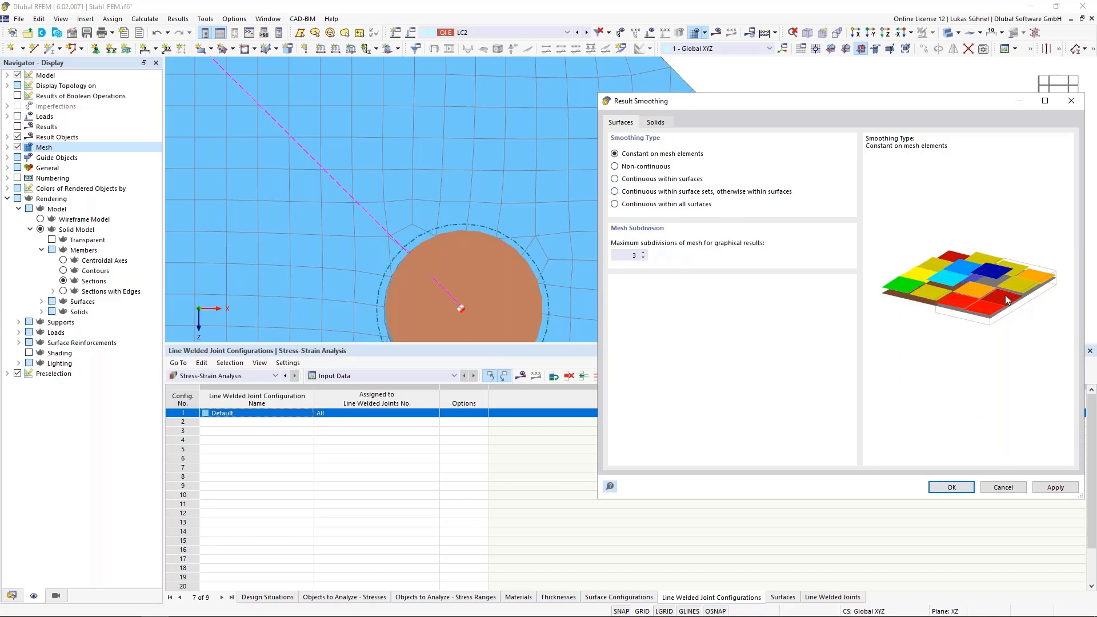
pyautogui.click(952, 487)
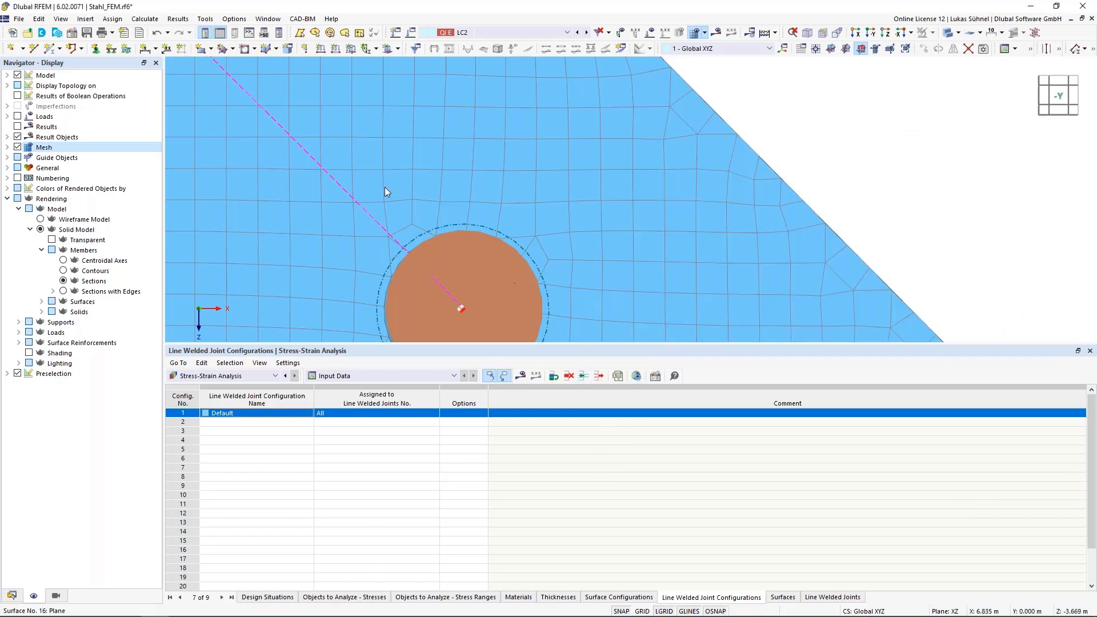
pyautogui.scroll(-1, 386, 187)
pyautogui.click(145, 19)
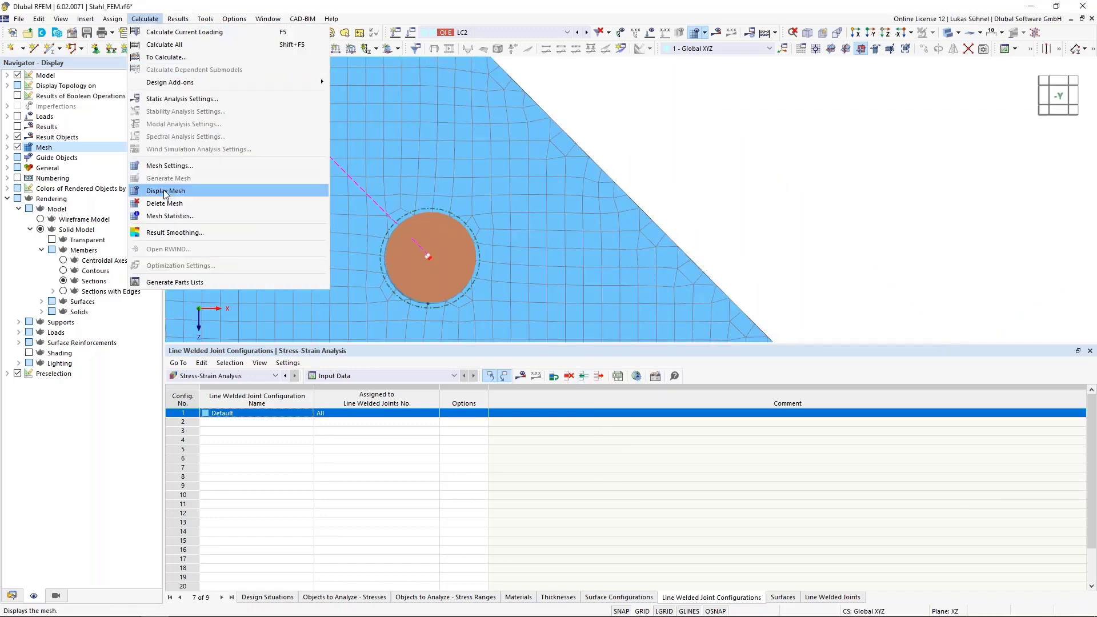
pyautogui.click(762, 176)
pyautogui.scroll(-2, 611, 212)
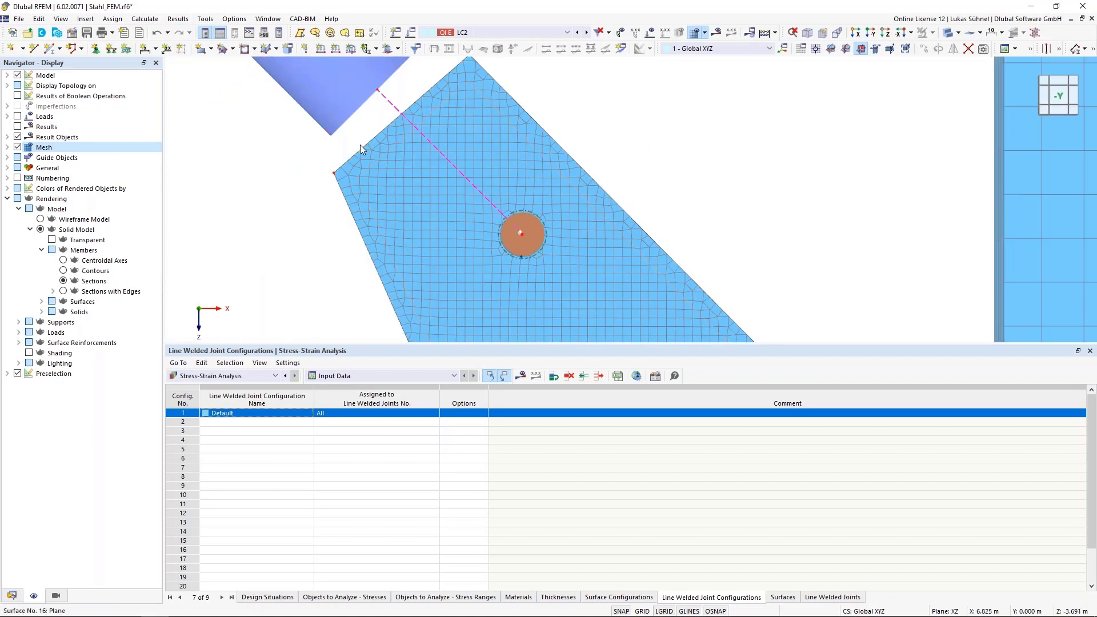
# - In the global settings of the Stress-Strain Analysis, set the smoothing for surfaces to Constant on mesh elements
pyautogui.click(12, 595)
pyautogui.rightClick(59, 548)
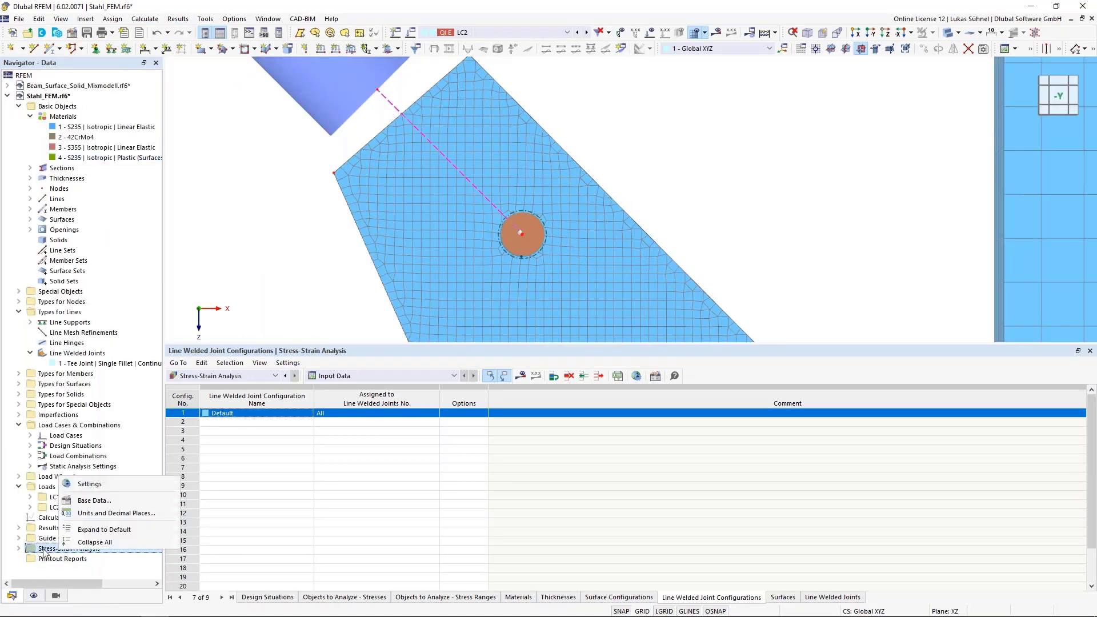
pyautogui.rightClick(43, 550)
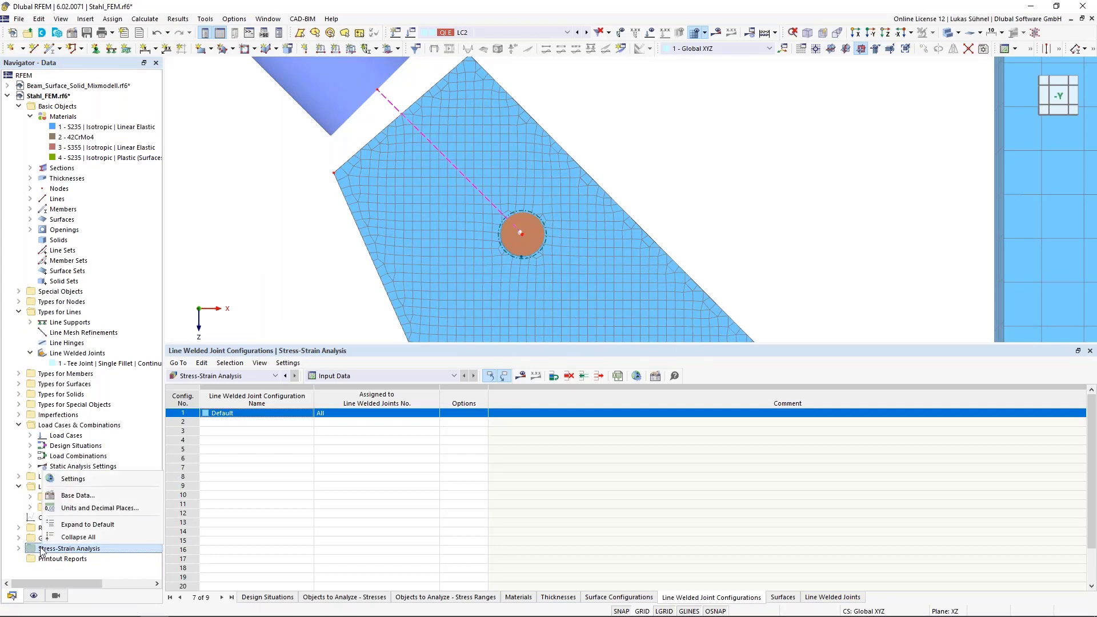
pyautogui.click(70, 483)
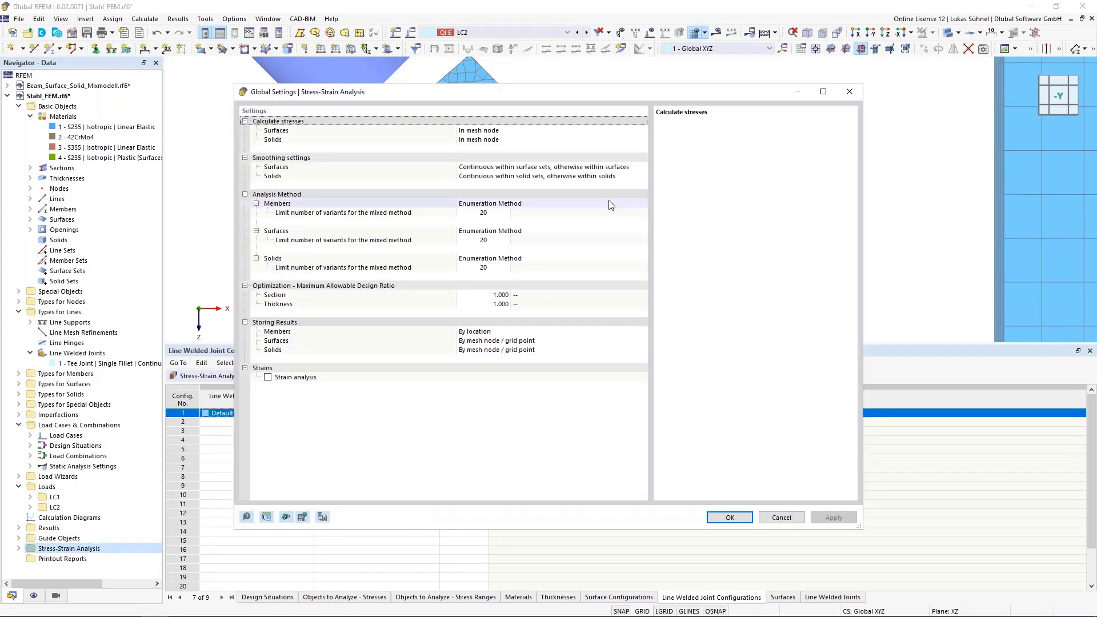
pyautogui.click(642, 166)
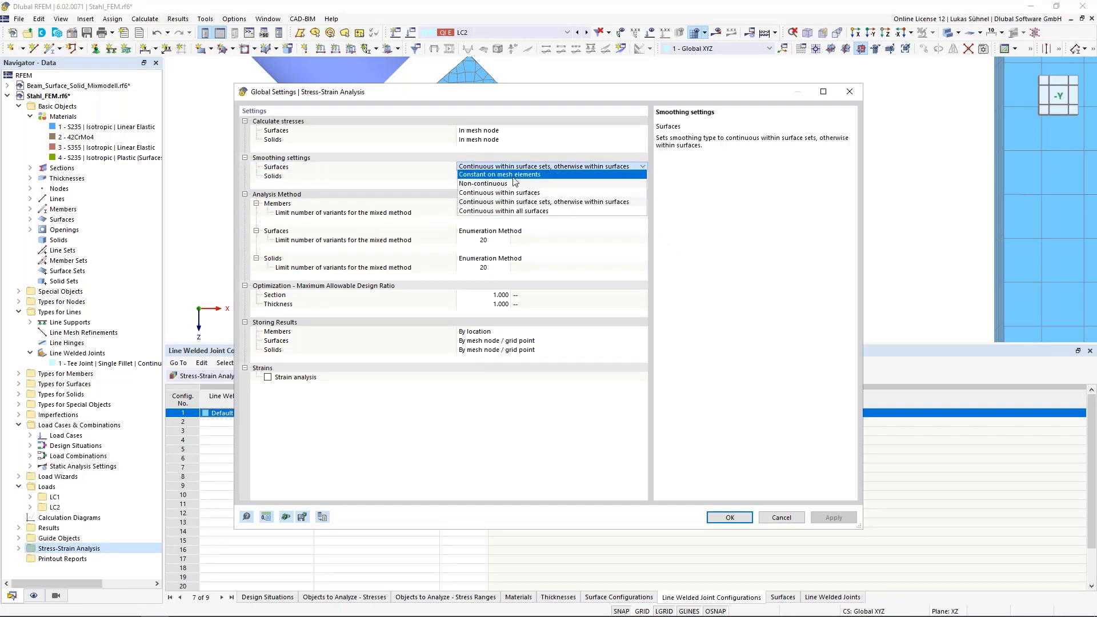
pyautogui.click(496, 178)
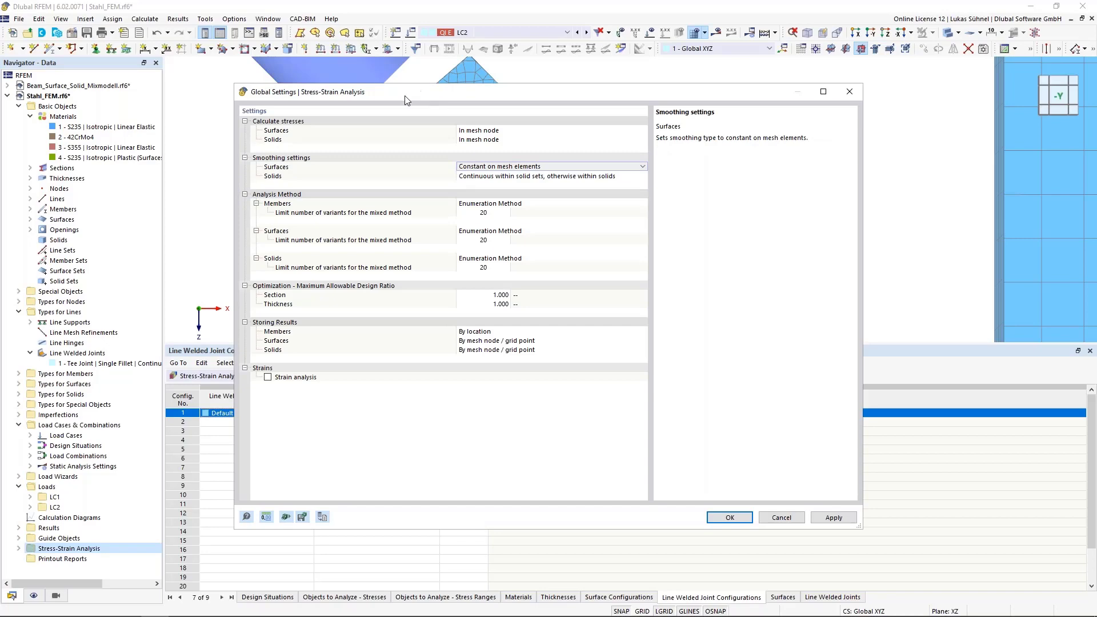
# - Enable Strain analysis in the global Stress-Strain Analysis settings and accept the settings
pyautogui.moveTo(404, 101); pyautogui.dragTo(779, 88)
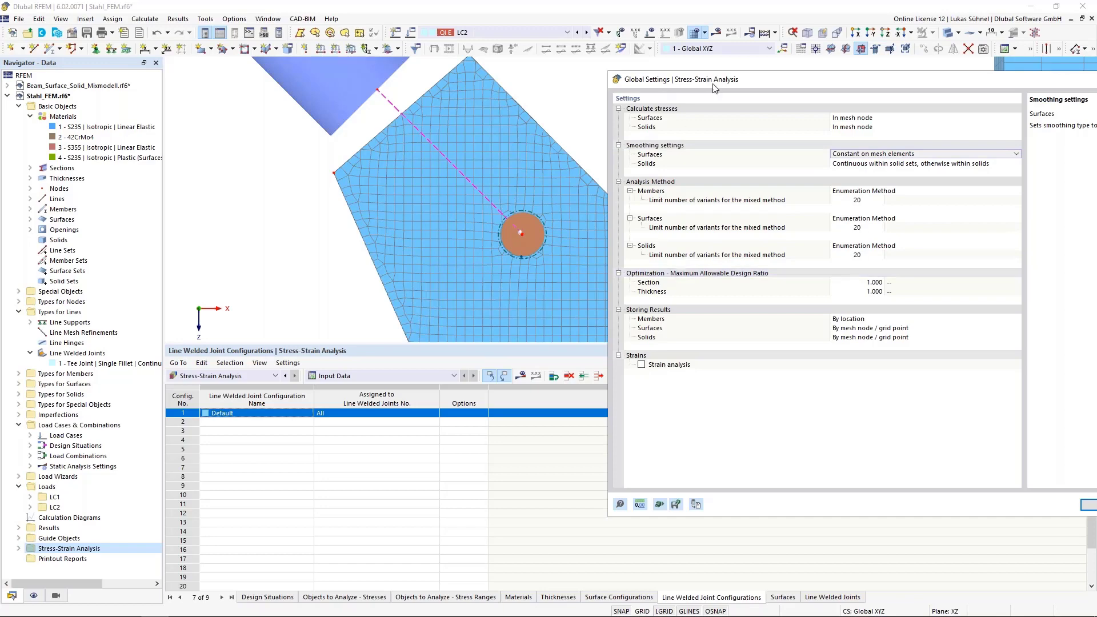
pyautogui.moveTo(726, 91); pyautogui.dragTo(546, 75)
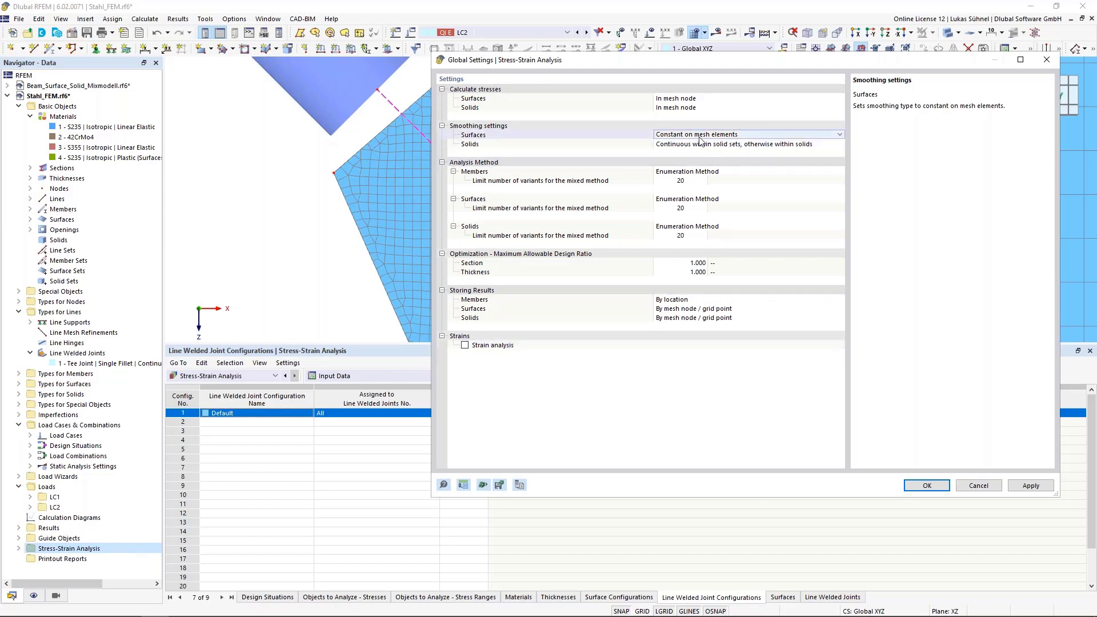
pyautogui.click(465, 346)
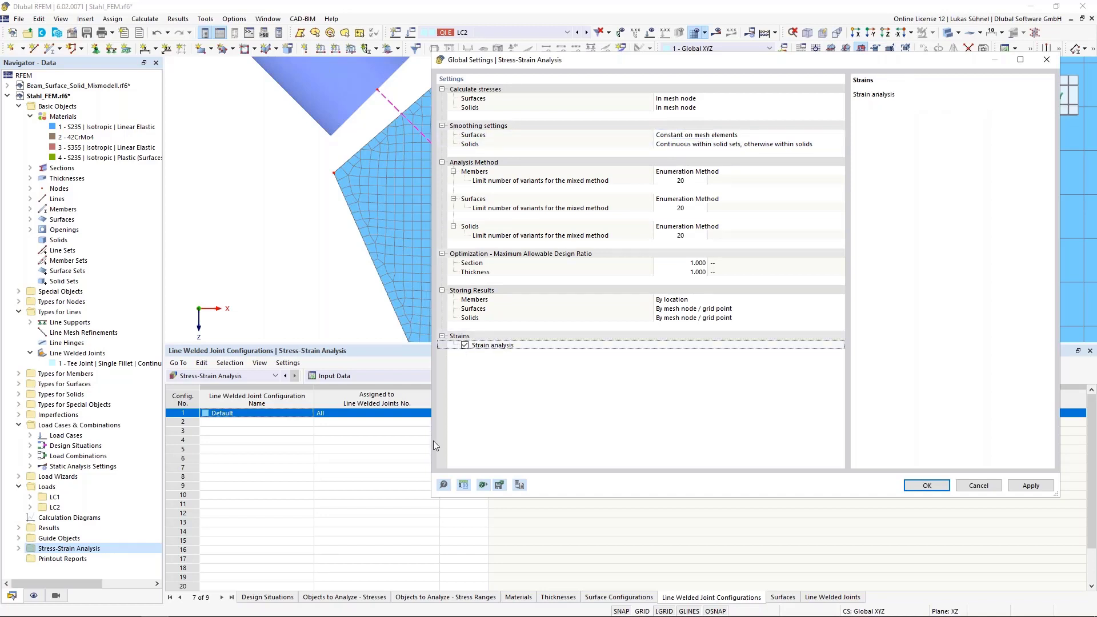
pyautogui.click(926, 486)
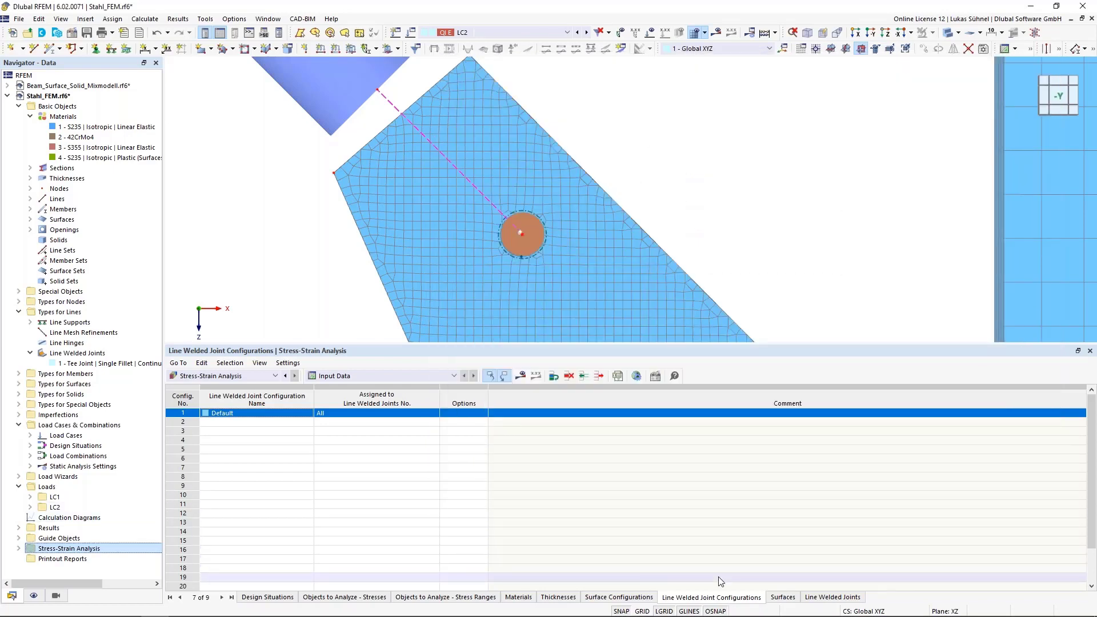
# - In the Default surface configuration, deselect all strains to calculate and activate only the equivalent von Mises strain εMises
pyautogui.click(623, 597)
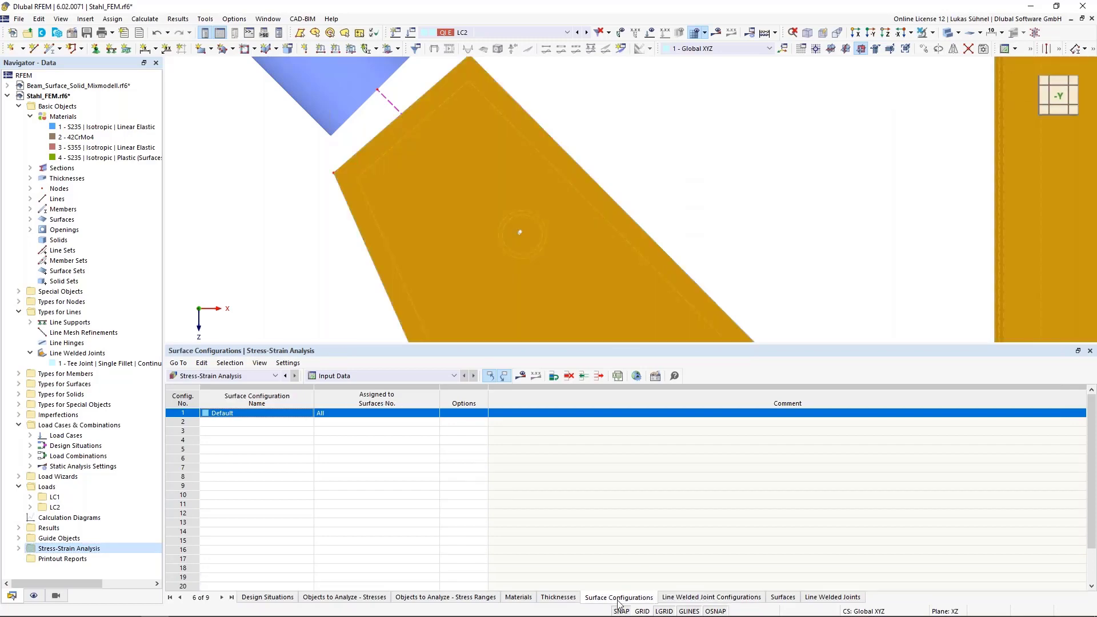
pyautogui.doubleClick(175, 414)
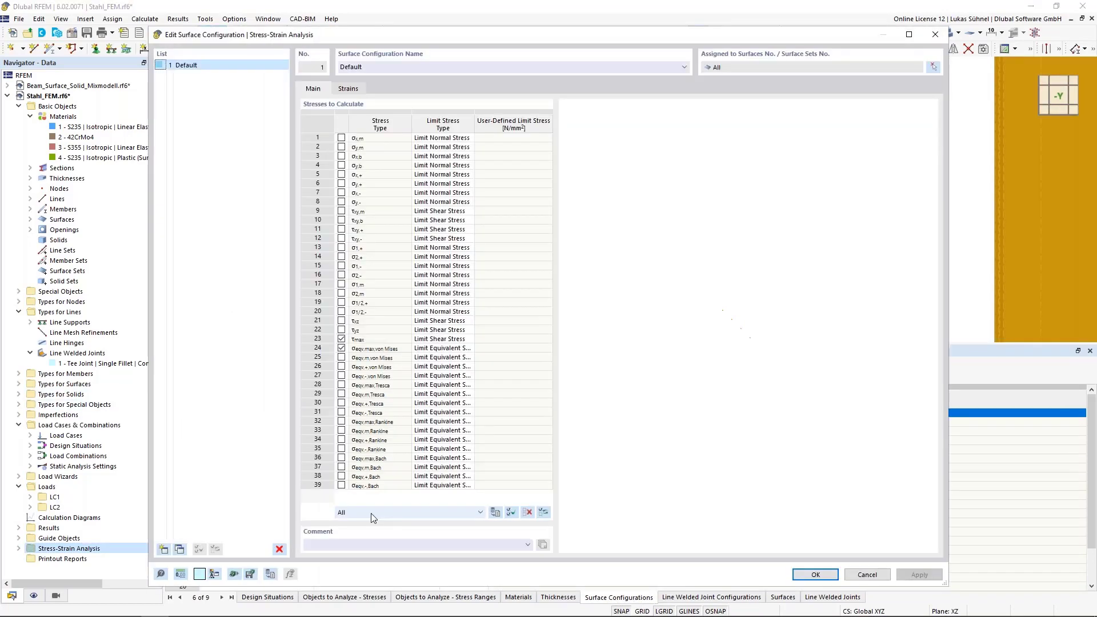
pyautogui.click(348, 89)
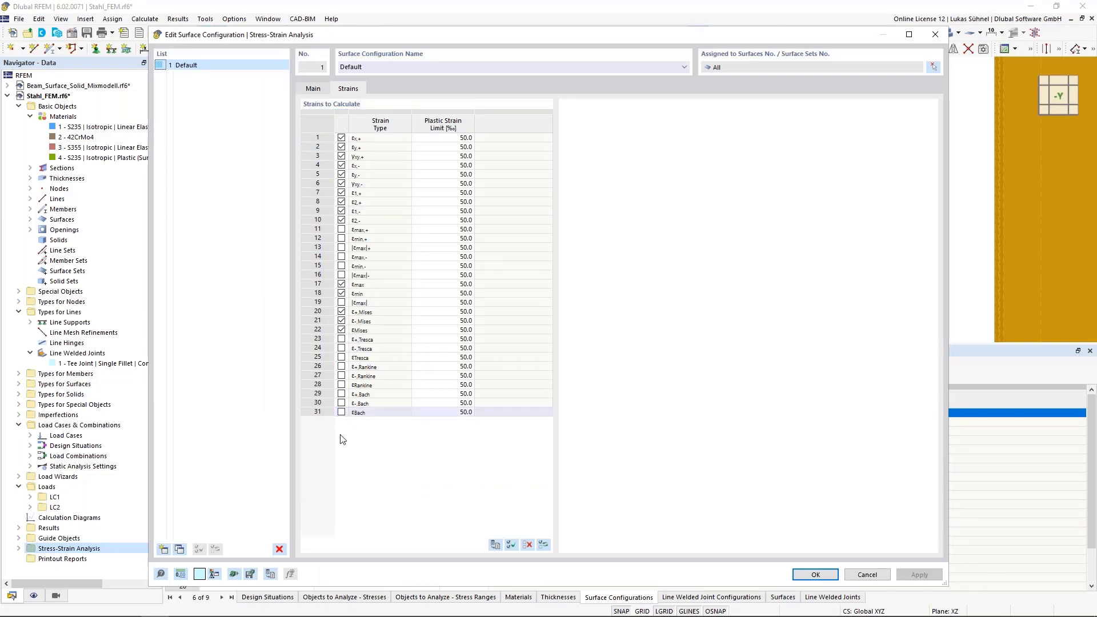
pyautogui.click(527, 544)
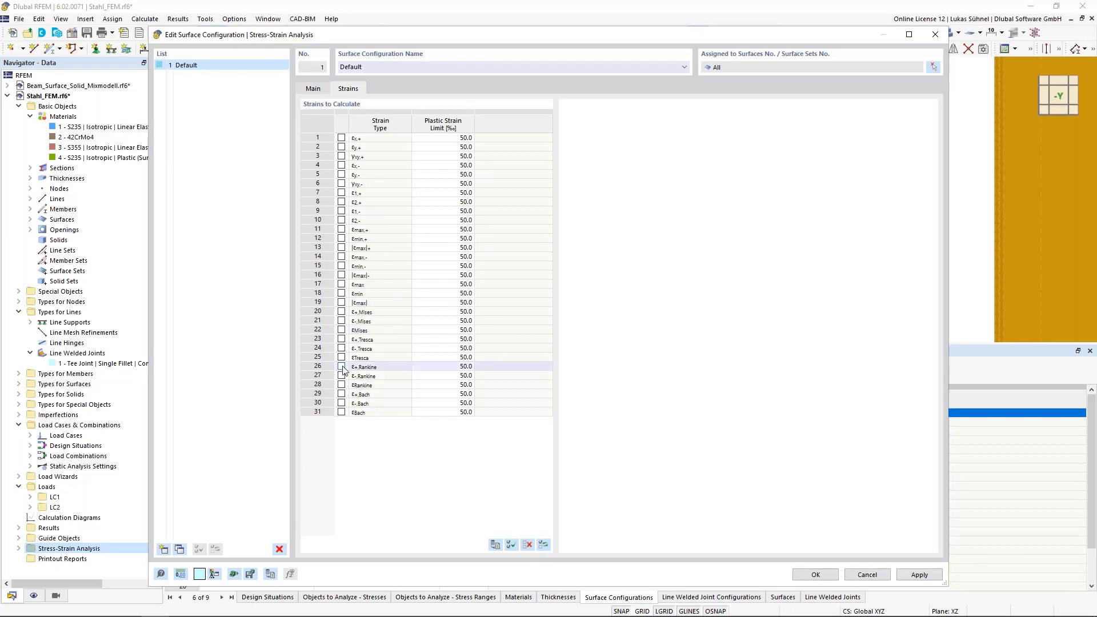
pyautogui.click(336, 330)
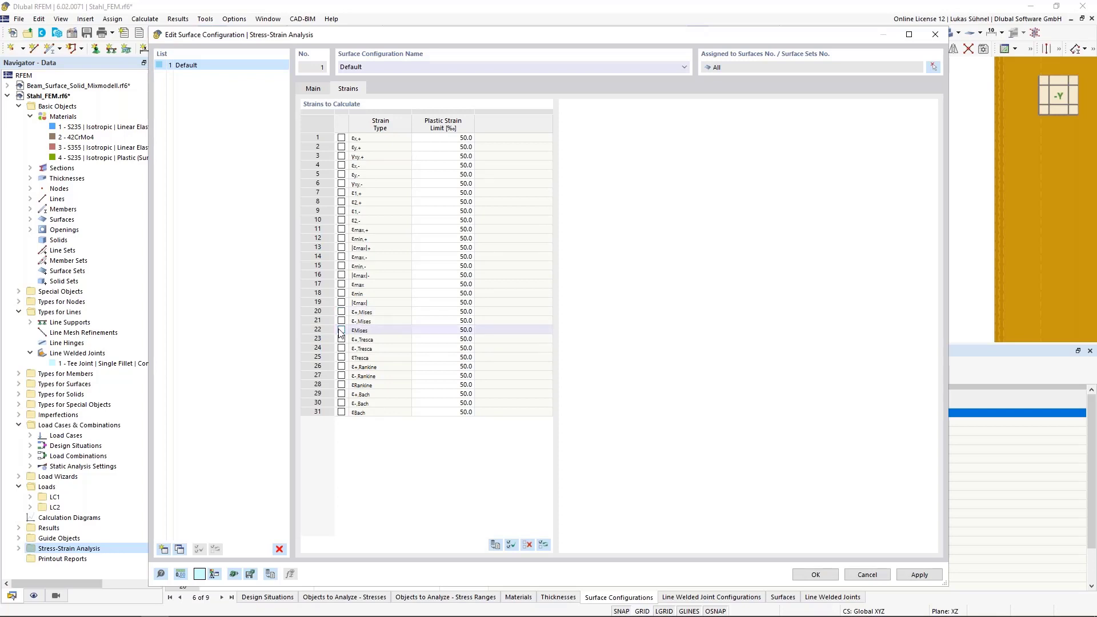
pyautogui.click(341, 330)
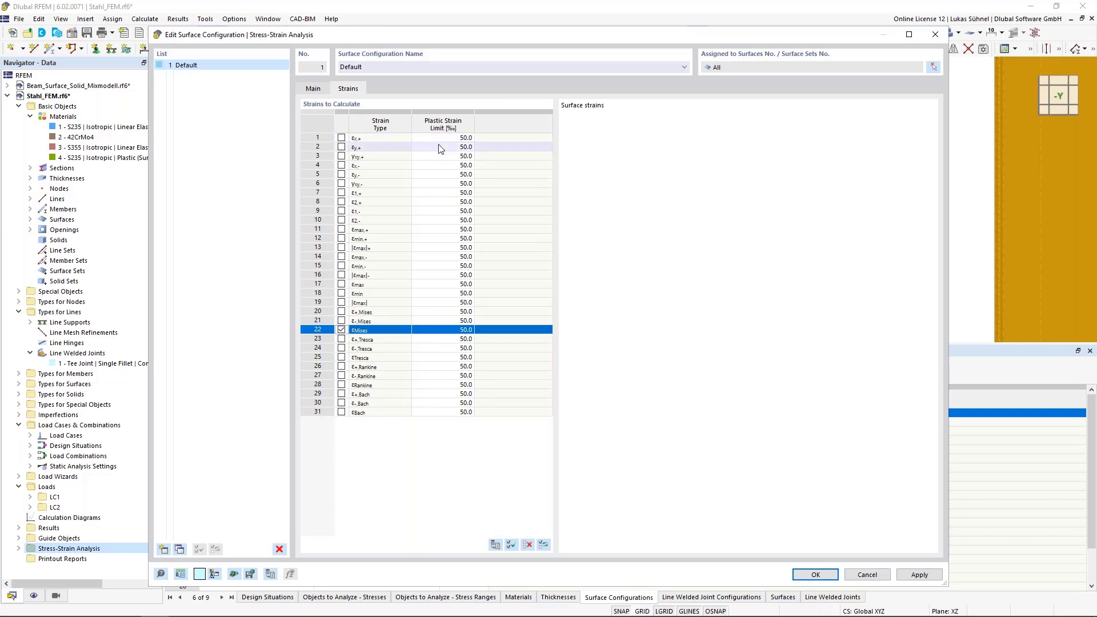
# - Keep the plastic strain limit of εMises at 50.0 ‰ and accept the surface configuration
pyautogui.click(446, 330)
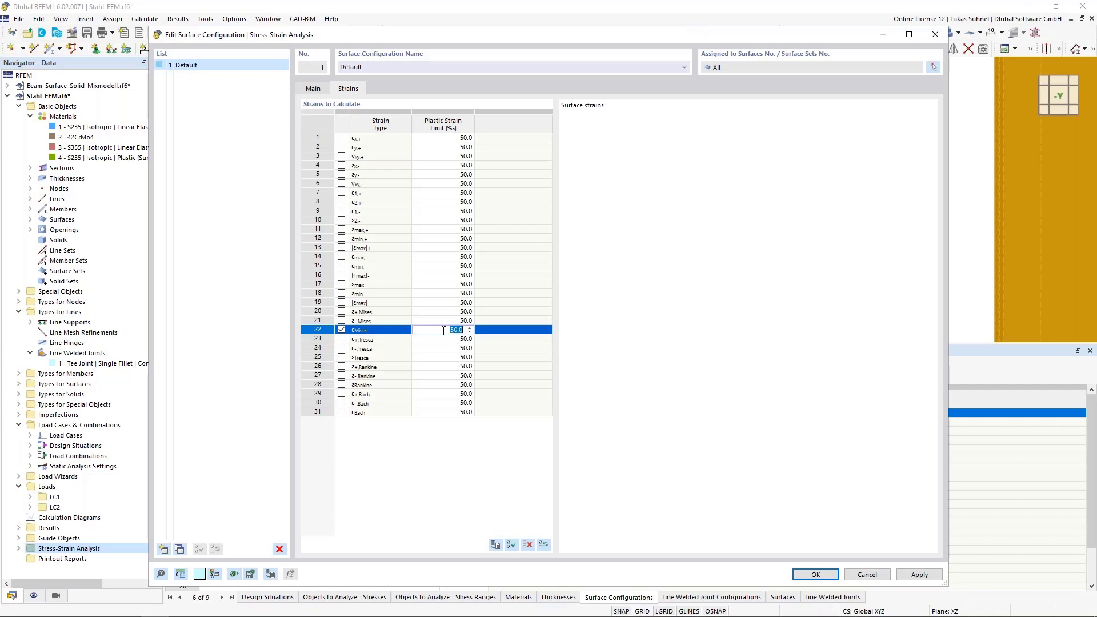
pyautogui.click(450, 321)
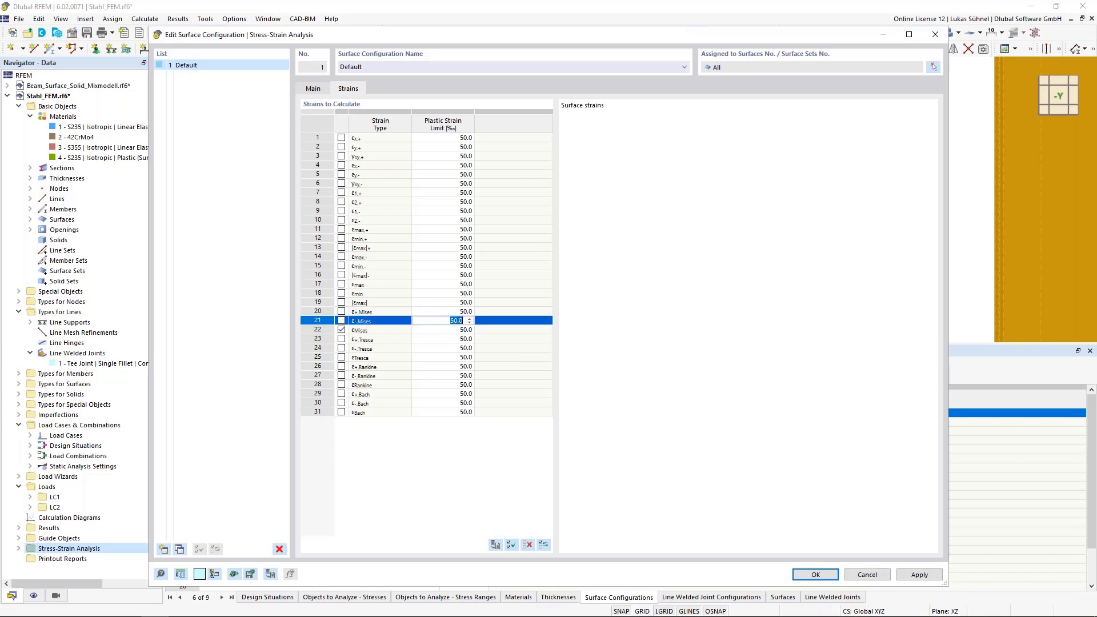
pyautogui.click(455, 330)
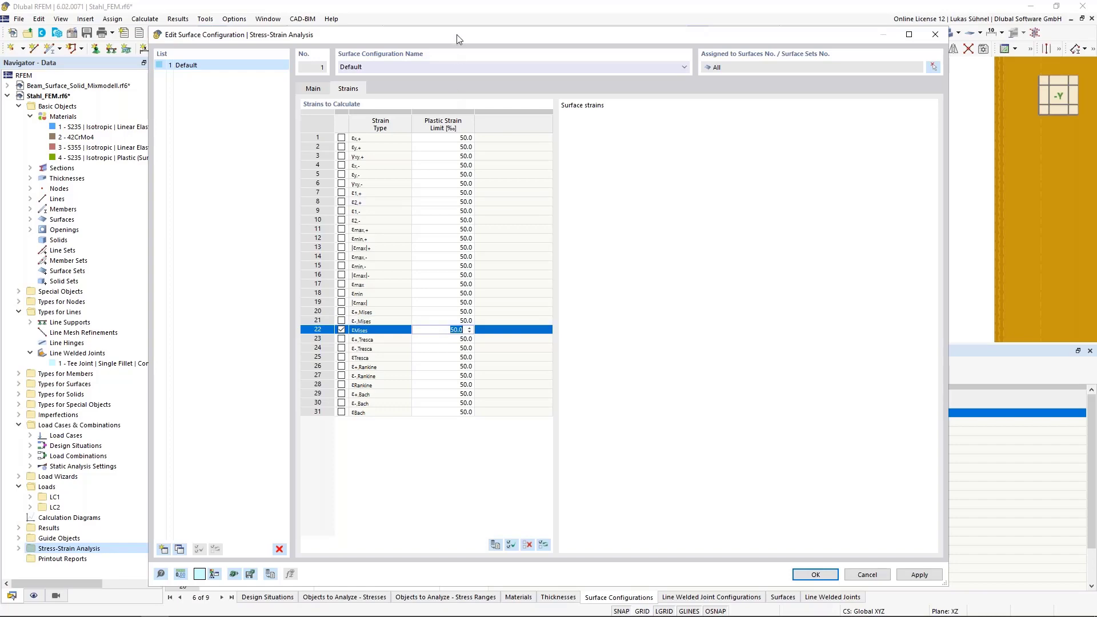
pyautogui.moveTo(460, 35); pyautogui.dragTo(437, 63)
pyautogui.click(794, 599)
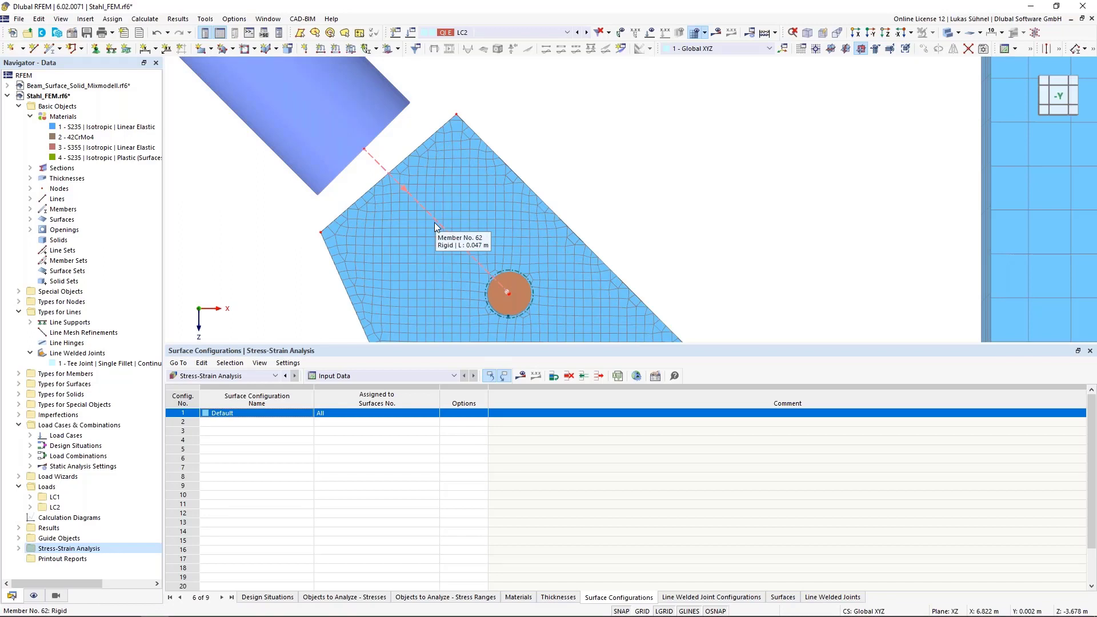
# - Calculate the Stress-Strain Analysis results for the model with the updated settings
pyautogui.scroll(-2, 442, 209)
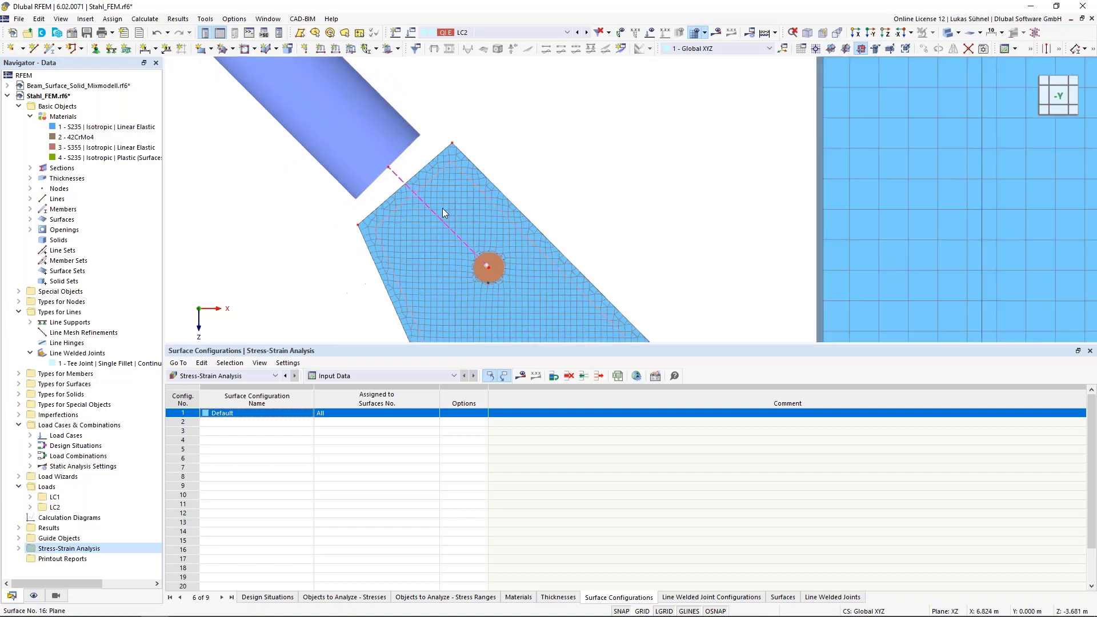
pyautogui.scroll(-3, 464, 148)
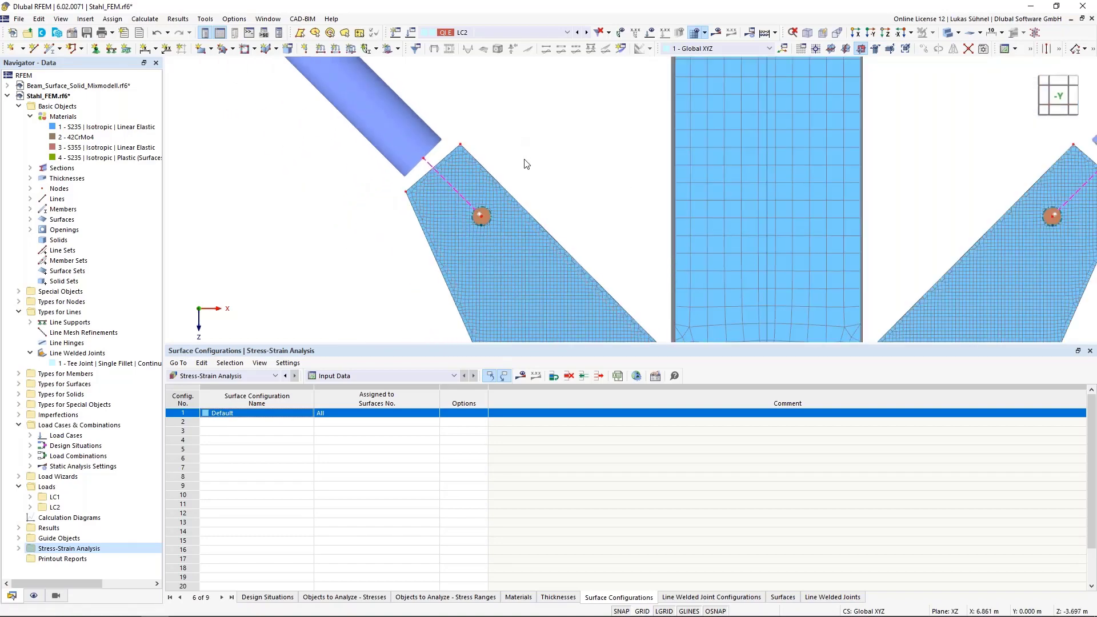
pyautogui.scroll(-3, 524, 162)
pyautogui.scroll(-1, 420, 143)
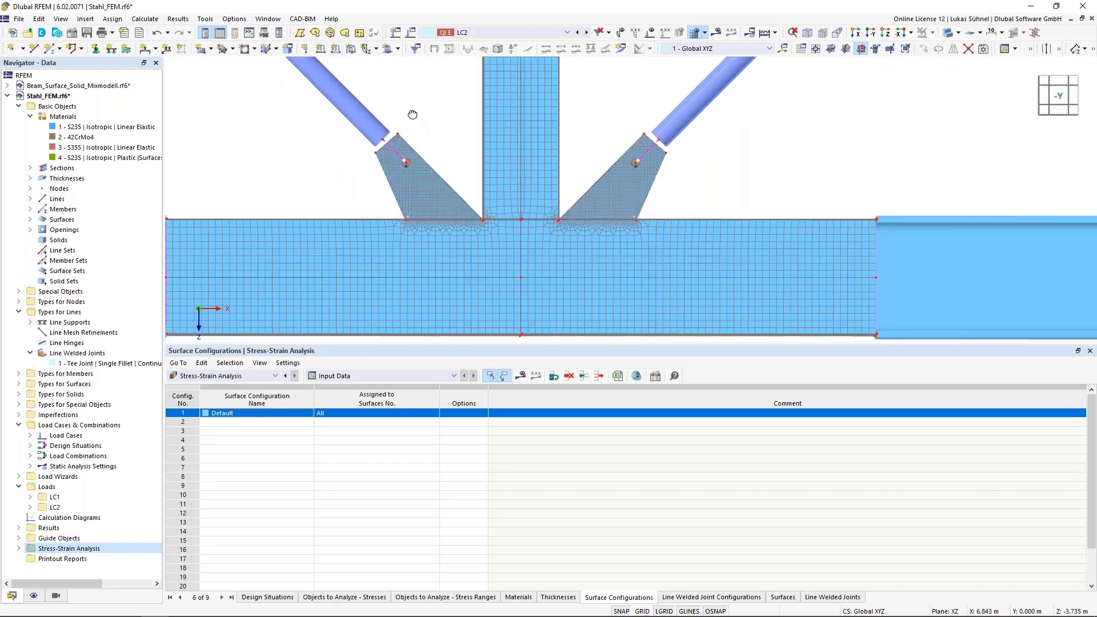
pyautogui.keyDown('ctrl'); pyautogui.moveTo(416, 116); pyautogui.dragTo(454, 150, button='middle'); pyautogui.keyUp('ctrl')
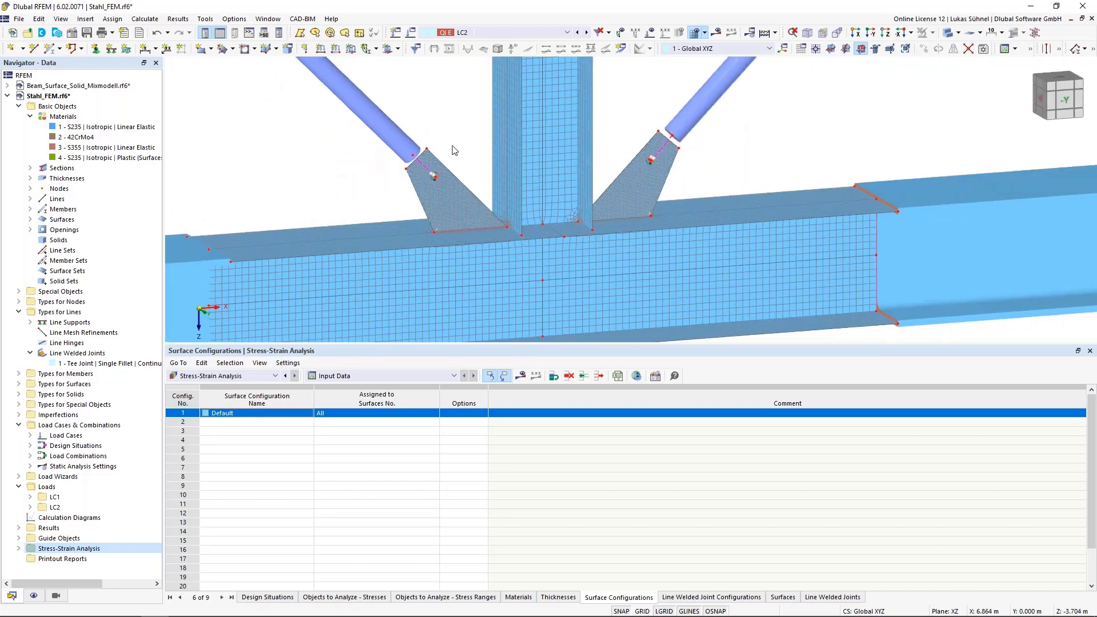
pyautogui.scroll(-2, 452, 146)
pyautogui.moveTo(426, 112); pyautogui.dragTo(451, 195, button='middle')
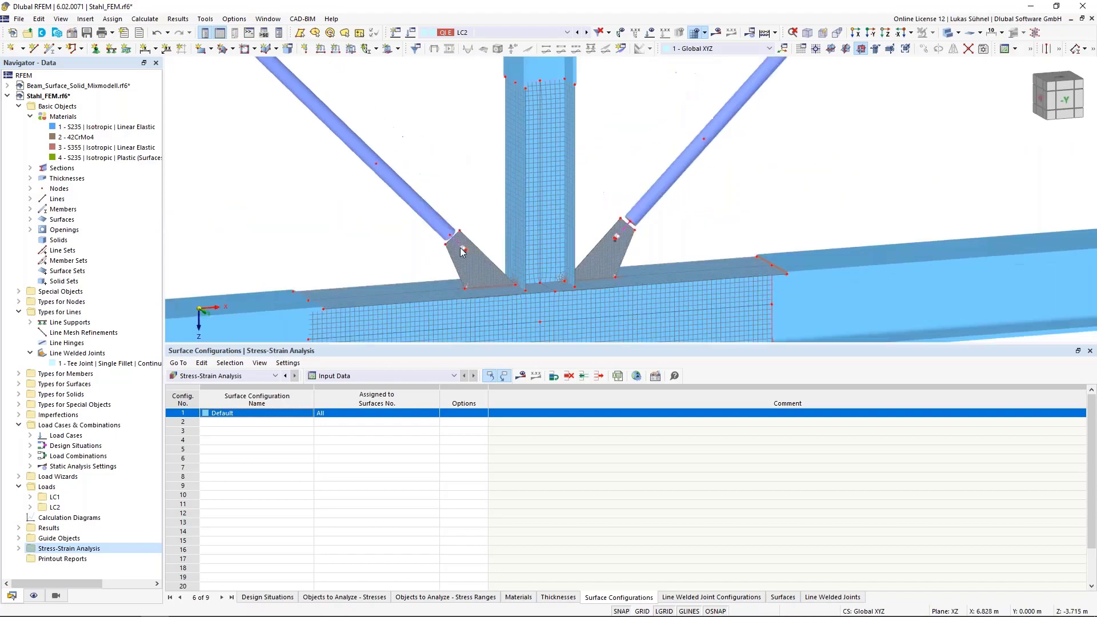
pyautogui.click(520, 377)
pyautogui.click(594, 361)
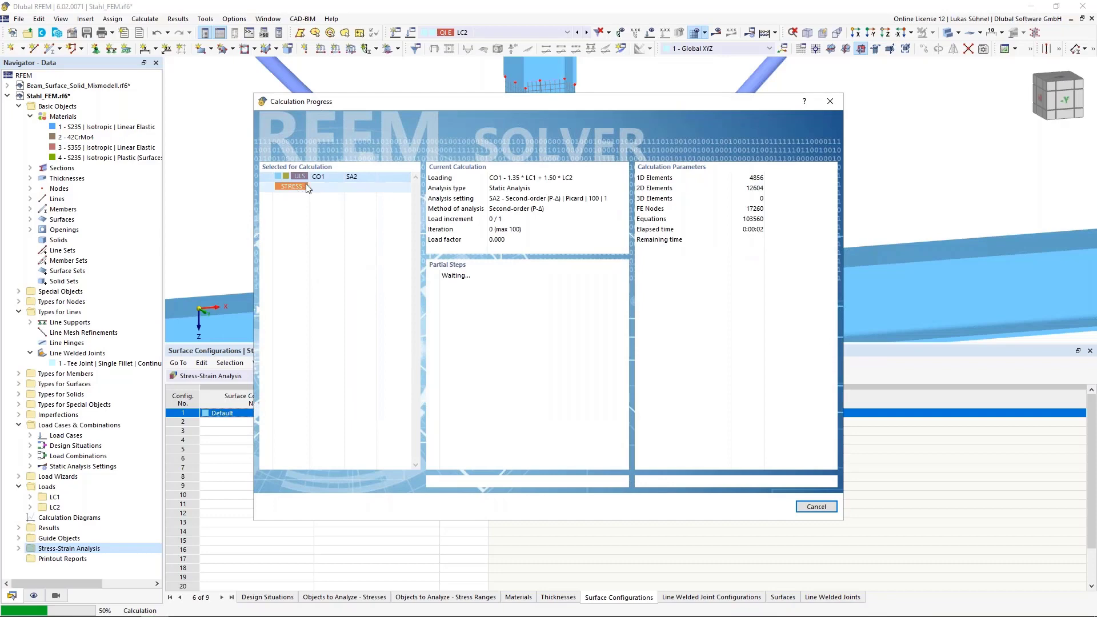
pyautogui.moveTo(373, 104); pyautogui.dragTo(687, 169)
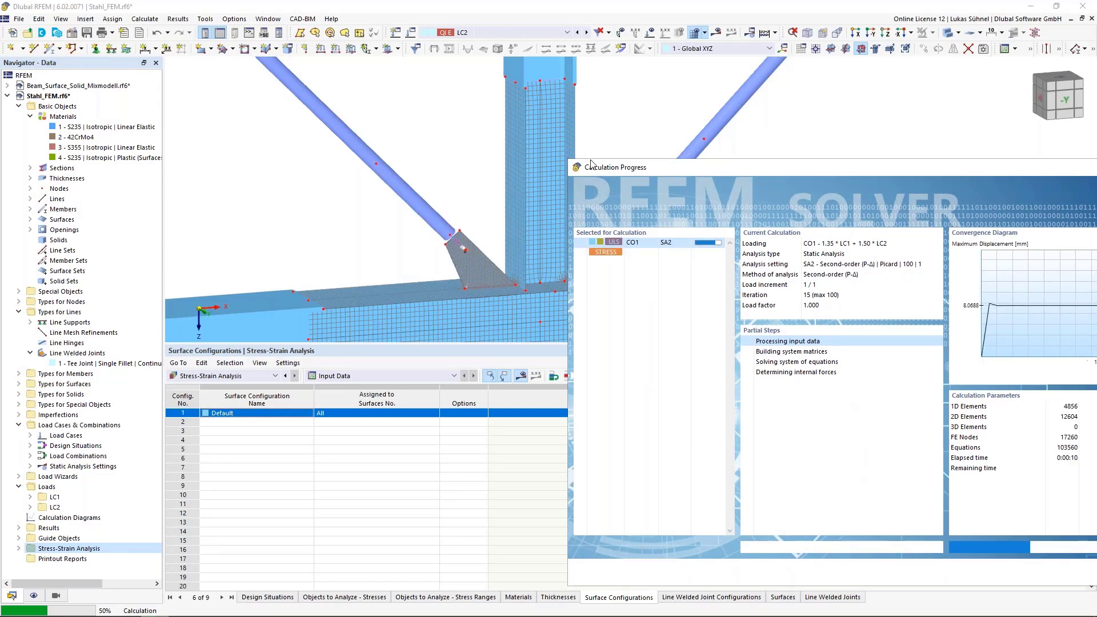
pyautogui.moveTo(590, 162); pyautogui.dragTo(406, 156)
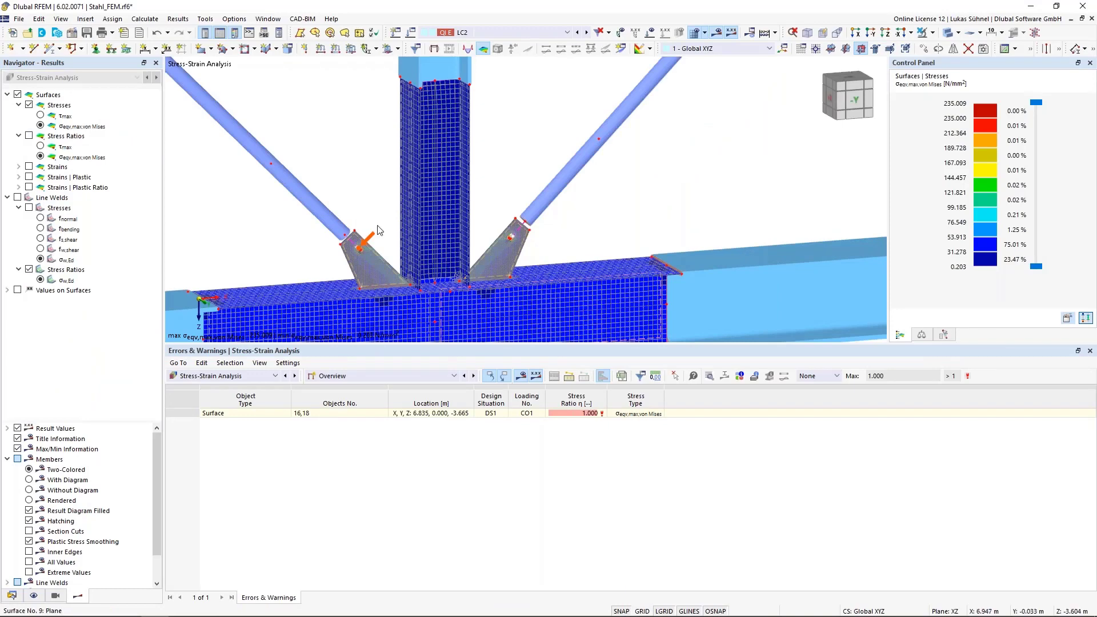
# - Examine the von Mises stress distribution on the gusset plates and the overview stress ratio for surfaces 16 and 18
pyautogui.click(33, 596)
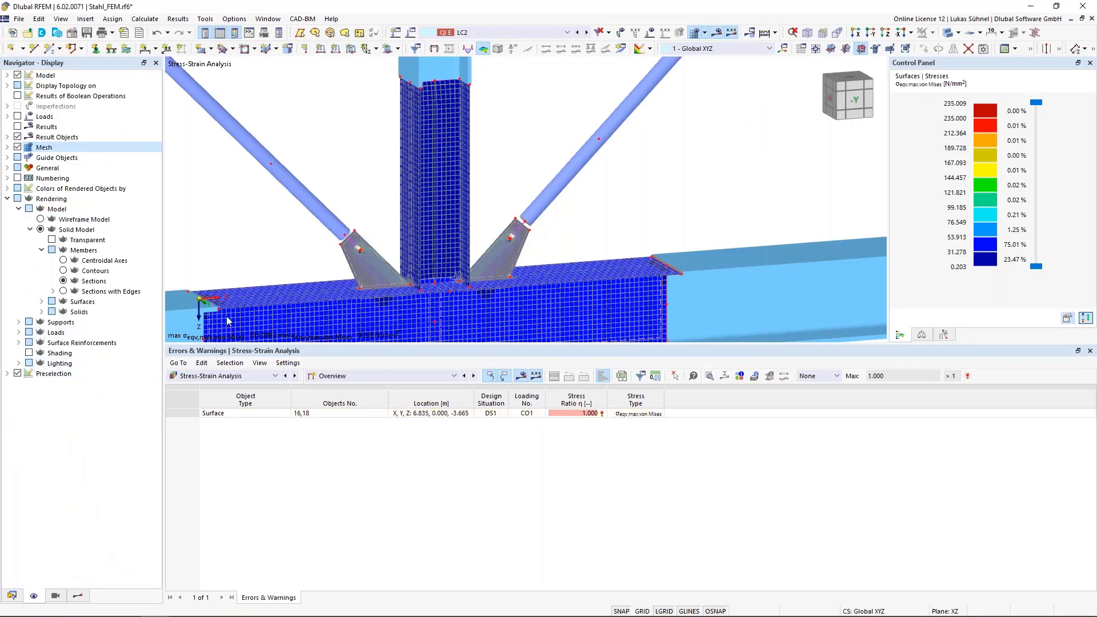
pyautogui.scroll(5, 362, 258)
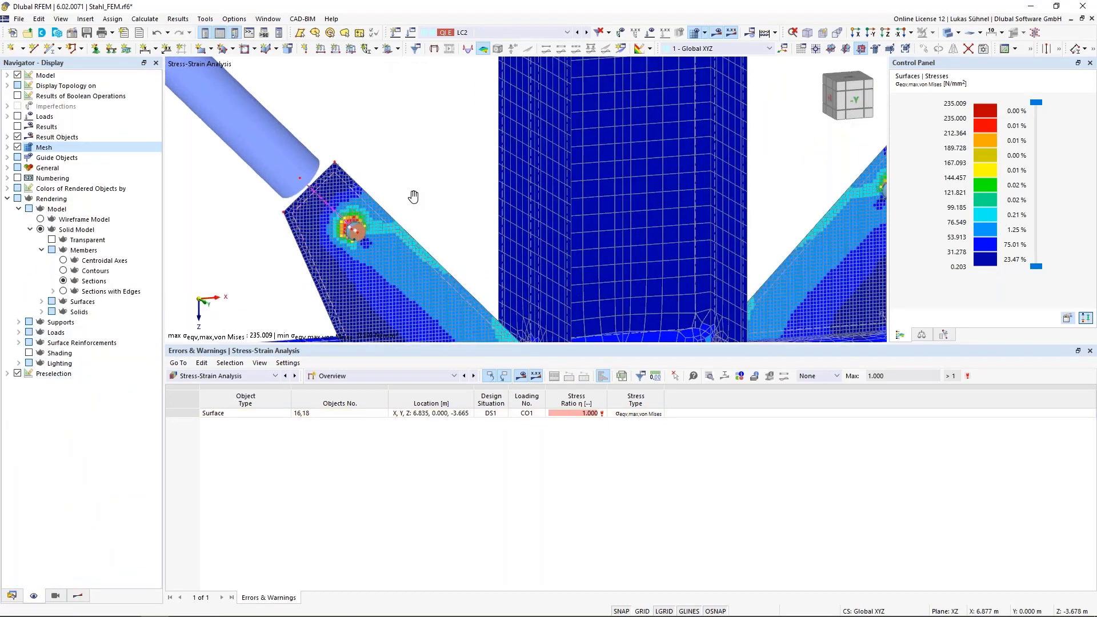
pyautogui.scroll(-5, 382, 171)
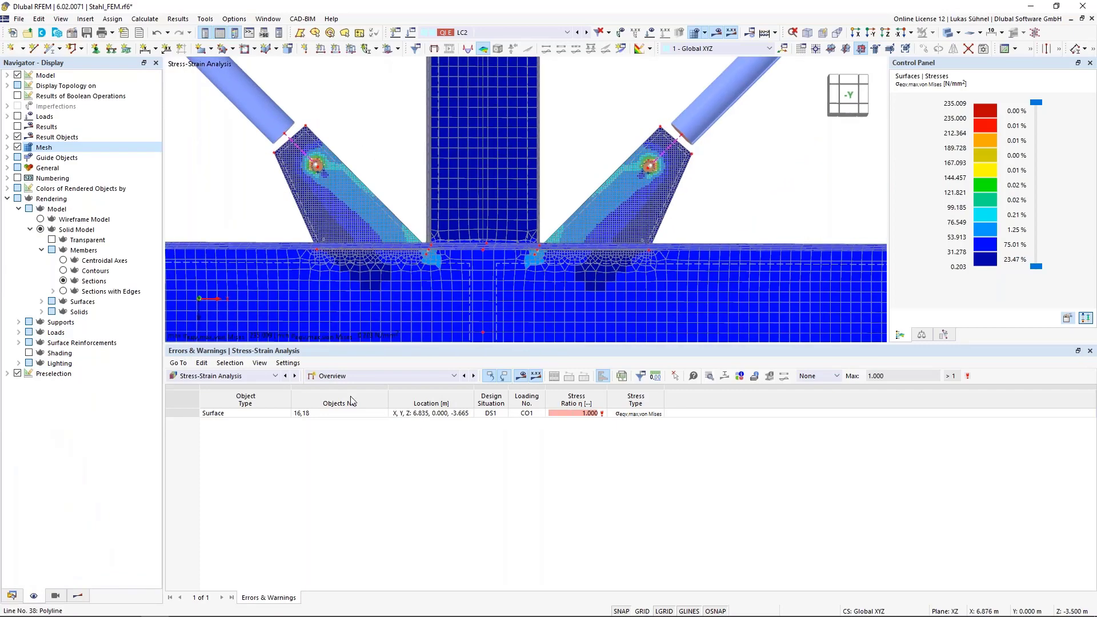
pyautogui.click(598, 414)
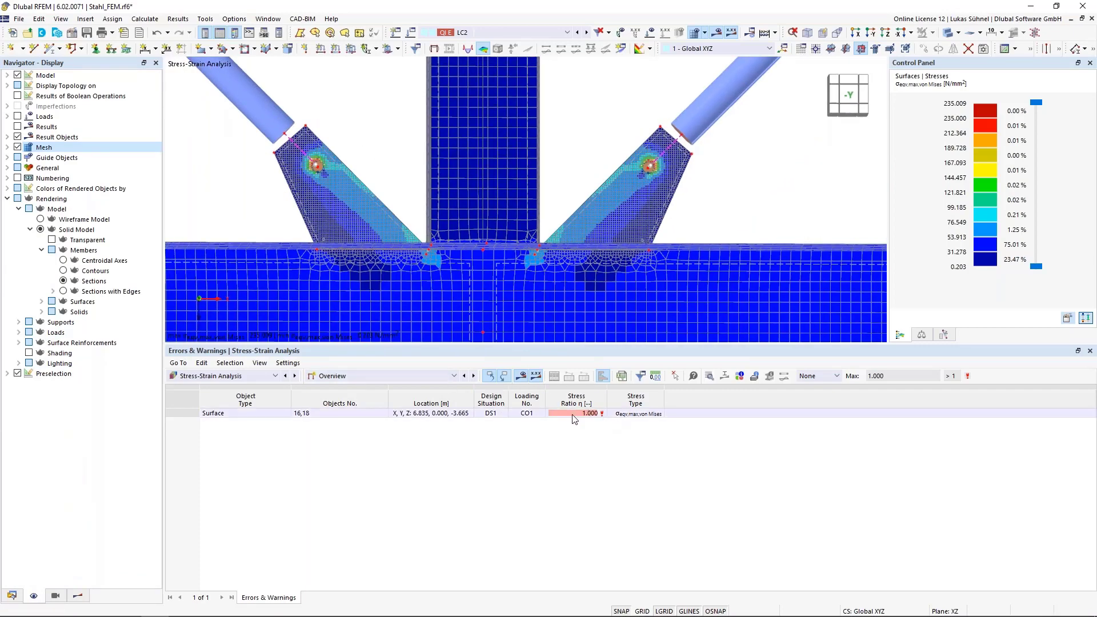
# - List the Stresses on Surfaces by design situation and check surface 16's existing von Mises stress and stress ratio
pyautogui.click(404, 376)
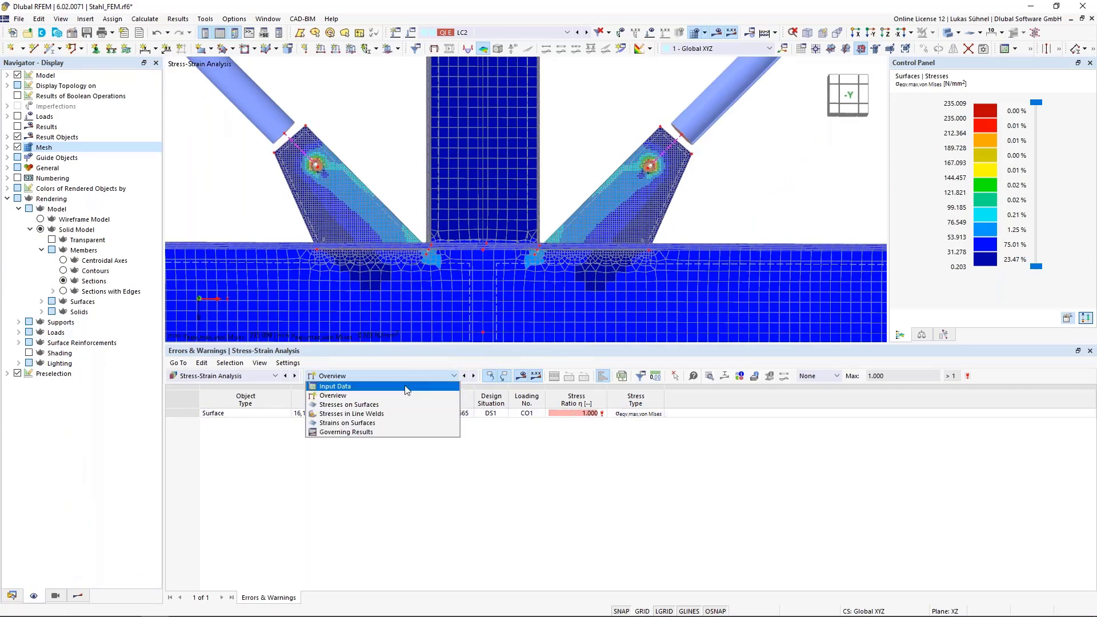
pyautogui.click(349, 404)
pyautogui.click(535, 432)
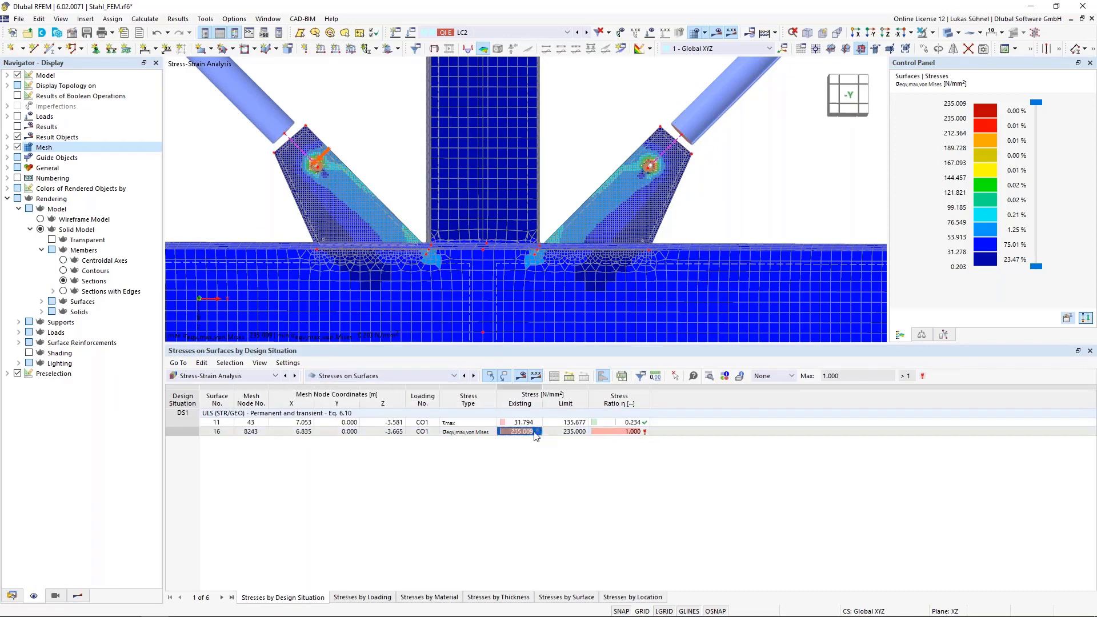
pyautogui.click(599, 429)
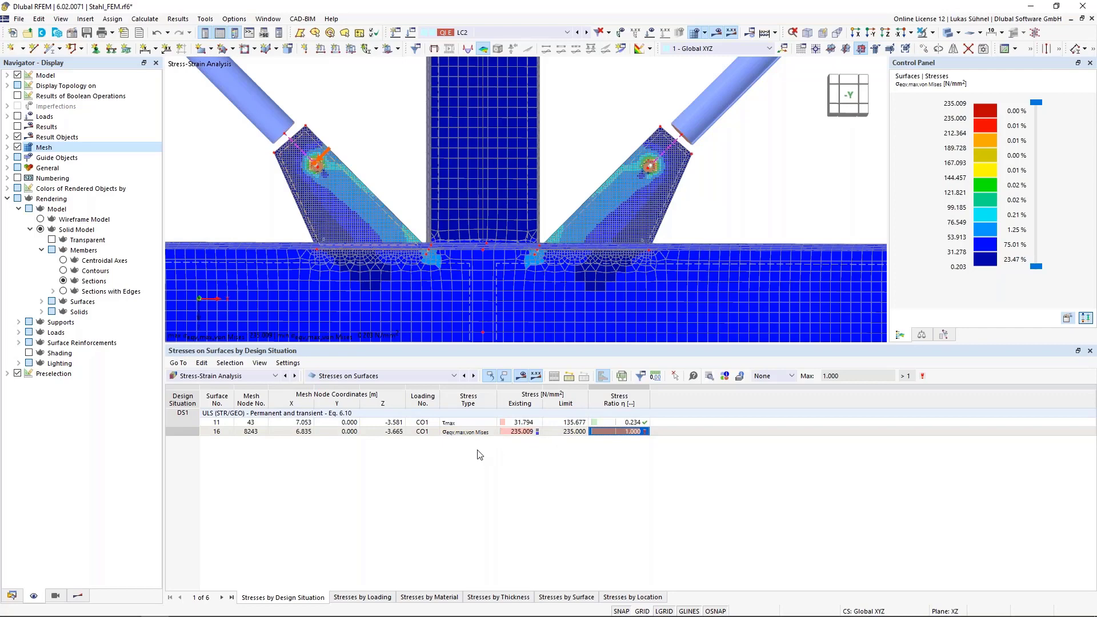
# - Inspect the element-wise von Mises stresses around the bolt hole of the gusset plate up close
pyautogui.scroll(5, 318, 166)
pyautogui.scroll(4, 326, 210)
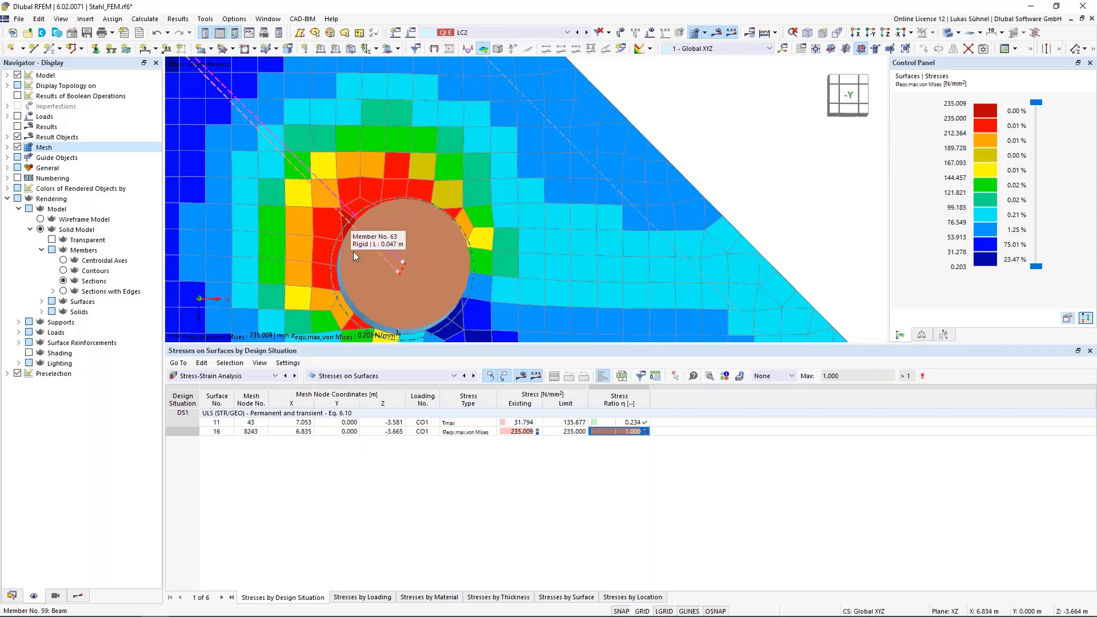
pyautogui.scroll(-5, 354, 272)
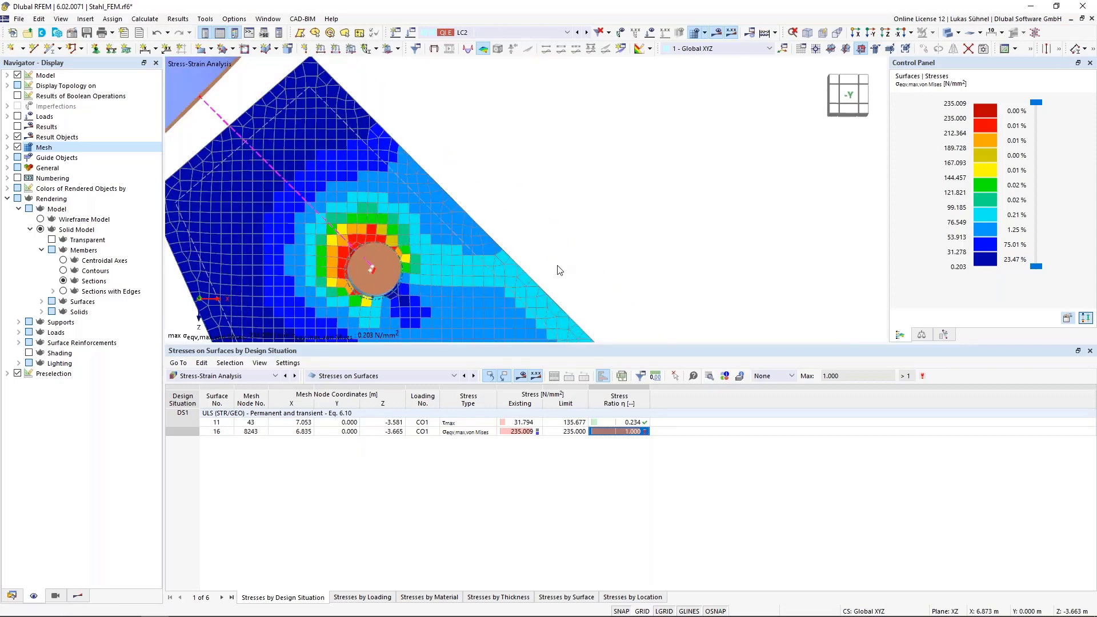
# - List the Strains on Surfaces by design situation and check surface 18's existing von Mises strain
pyautogui.scroll(-3, 482, 190)
pyautogui.scroll(2, 444, 216)
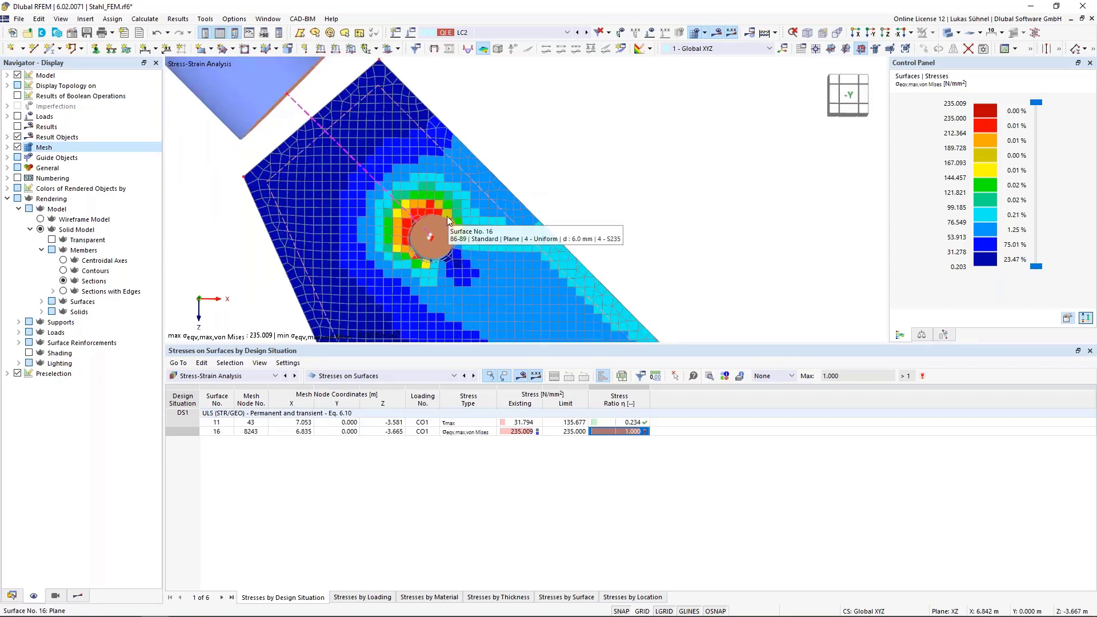
pyautogui.click(83, 596)
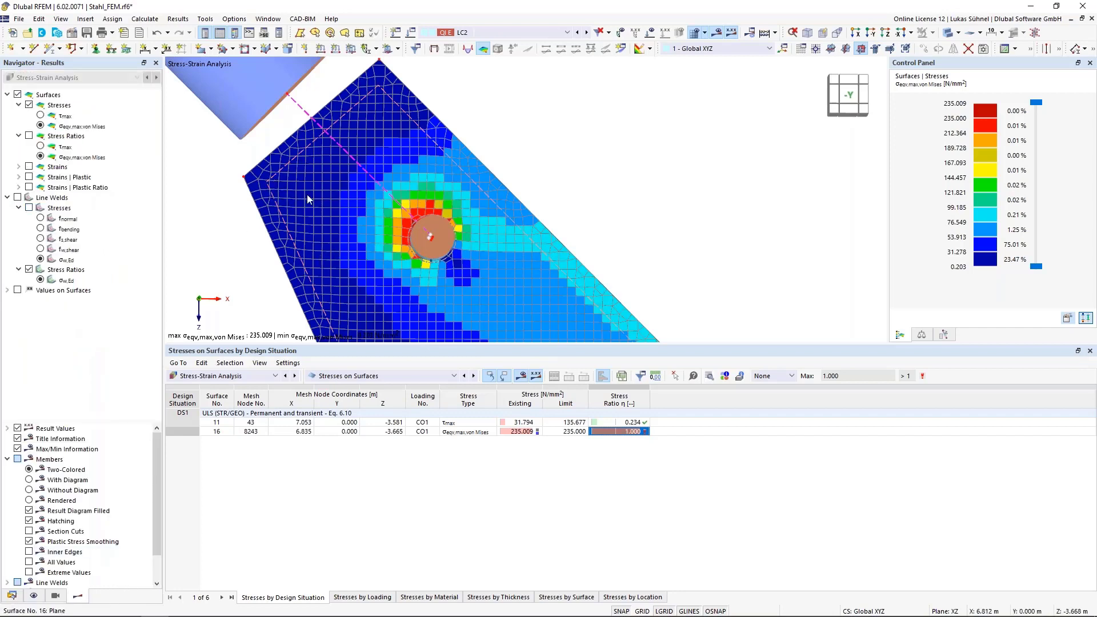
pyautogui.click(338, 379)
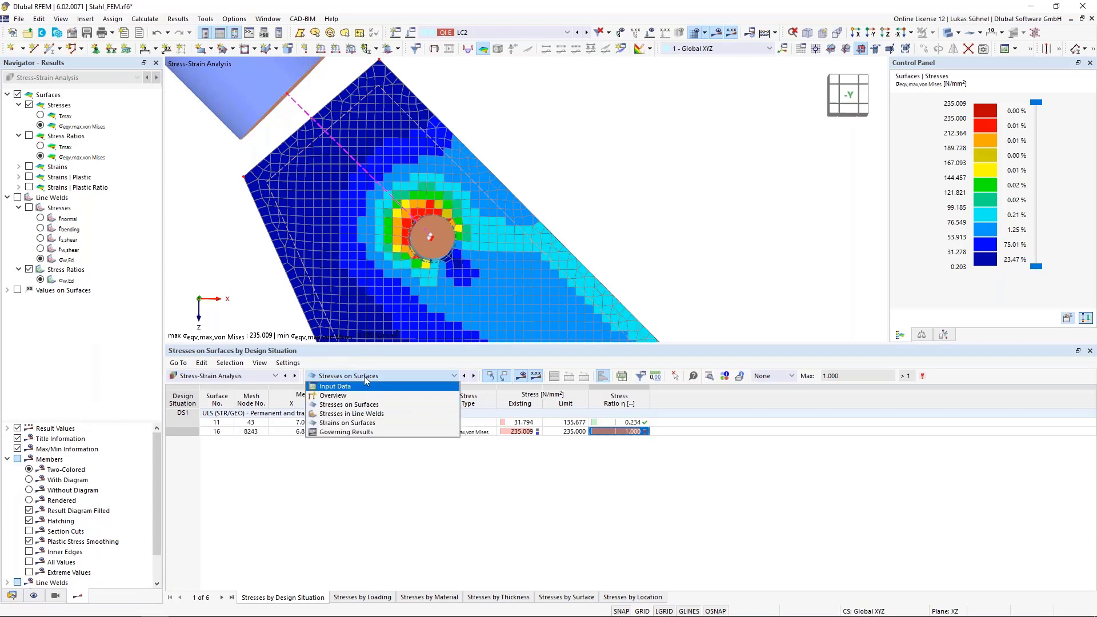
pyautogui.click(333, 426)
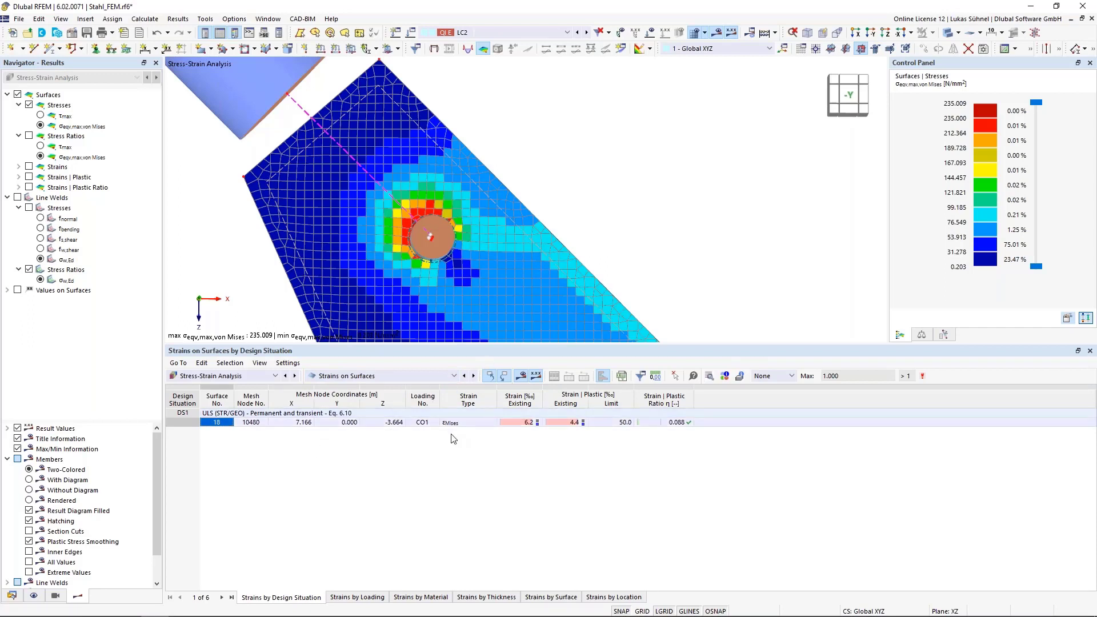
pyautogui.click(519, 423)
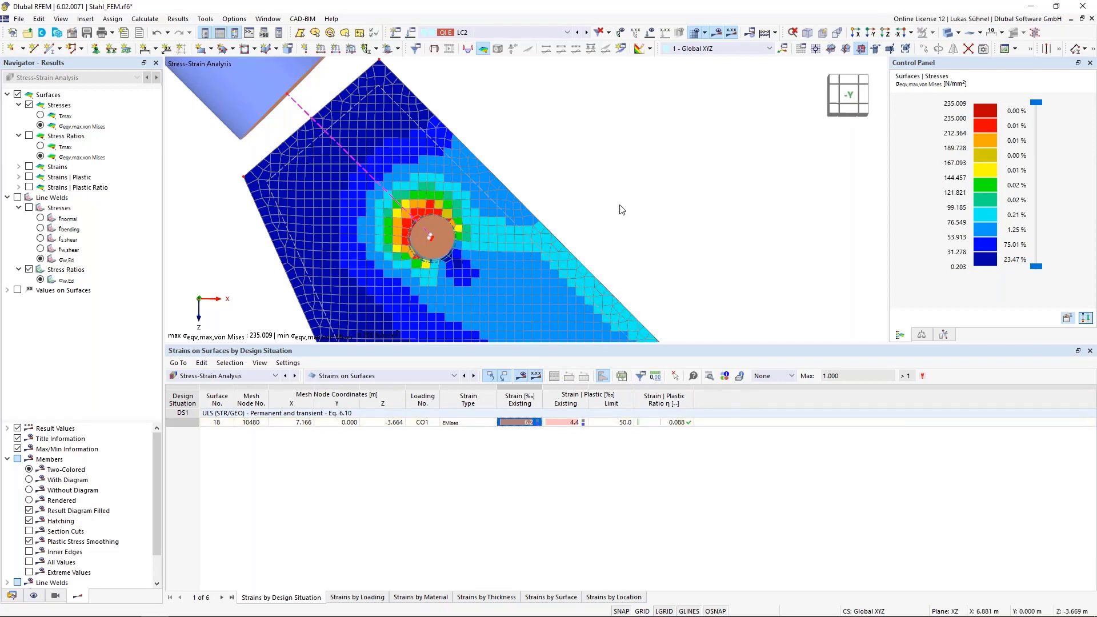
# - Display the total von Mises strains on the surfaces and inspect them around the gusset plate's bolt hole
pyautogui.scroll(-3, 588, 171)
pyautogui.scroll(-4, 578, 150)
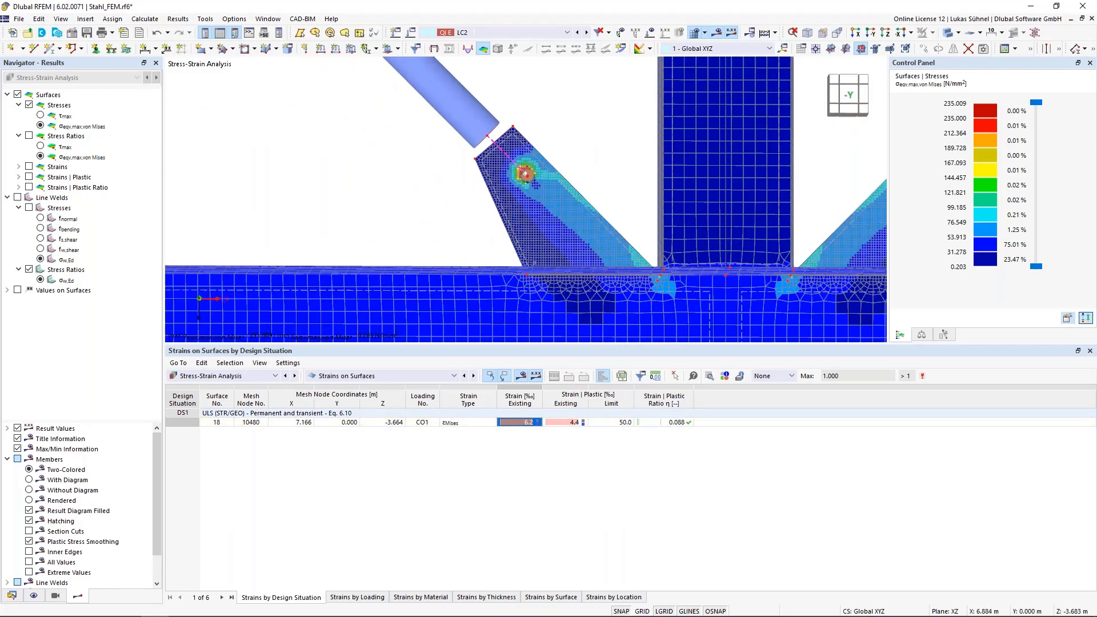
pyautogui.keyDown('ctrl'); pyautogui.moveTo(585, 153); pyautogui.dragTo(468, 169, button='middle'); pyautogui.keyUp('ctrl')
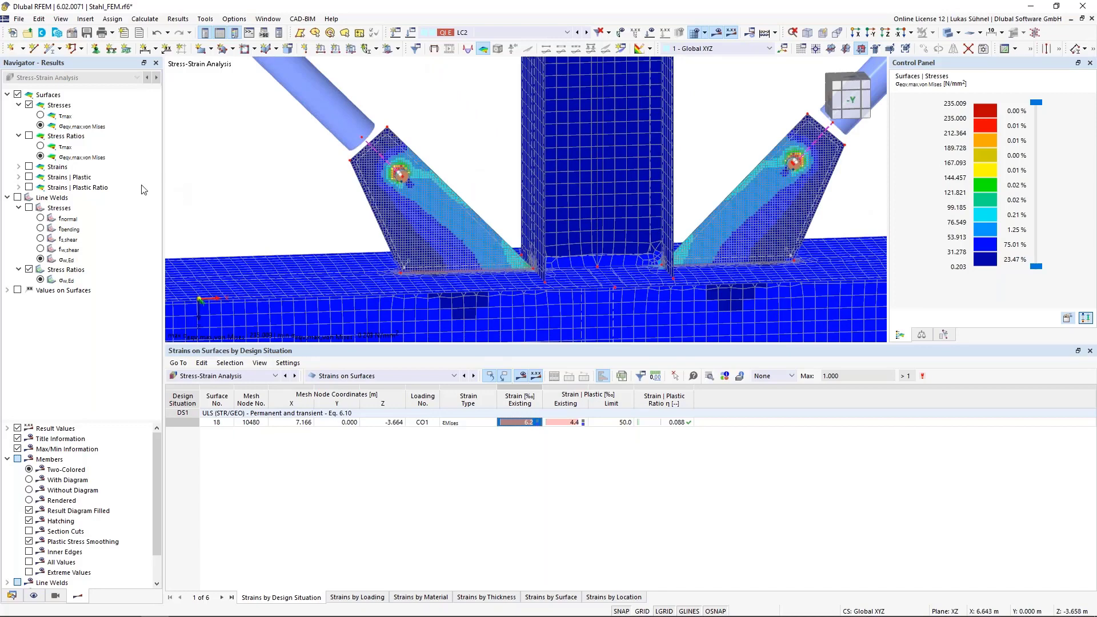
pyautogui.click(29, 167)
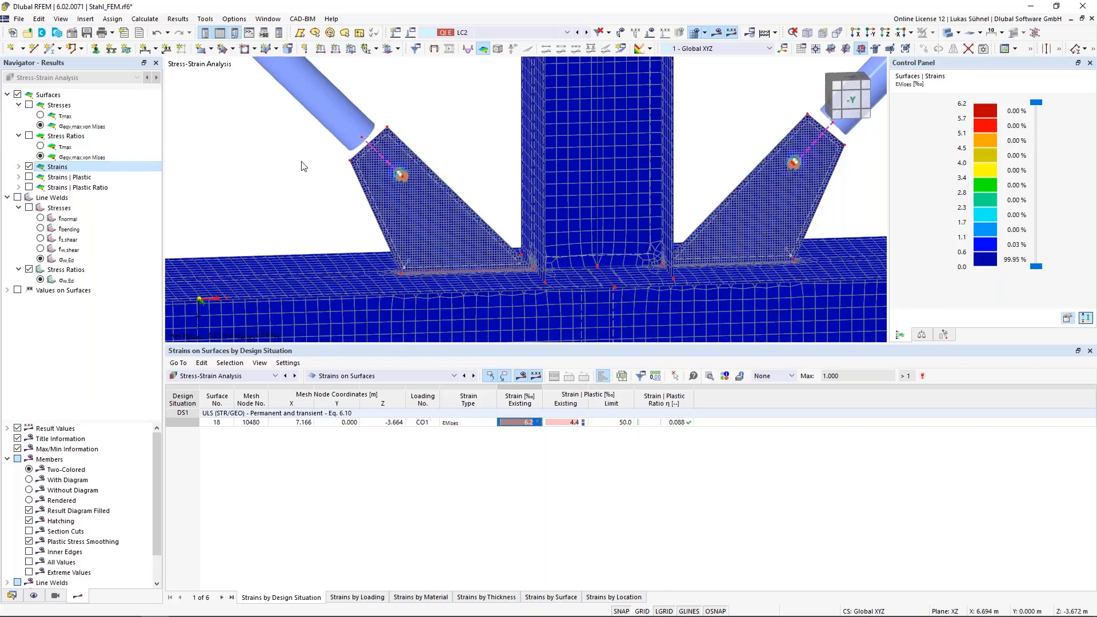
pyautogui.scroll(3, 400, 173)
pyautogui.scroll(5, 400, 172)
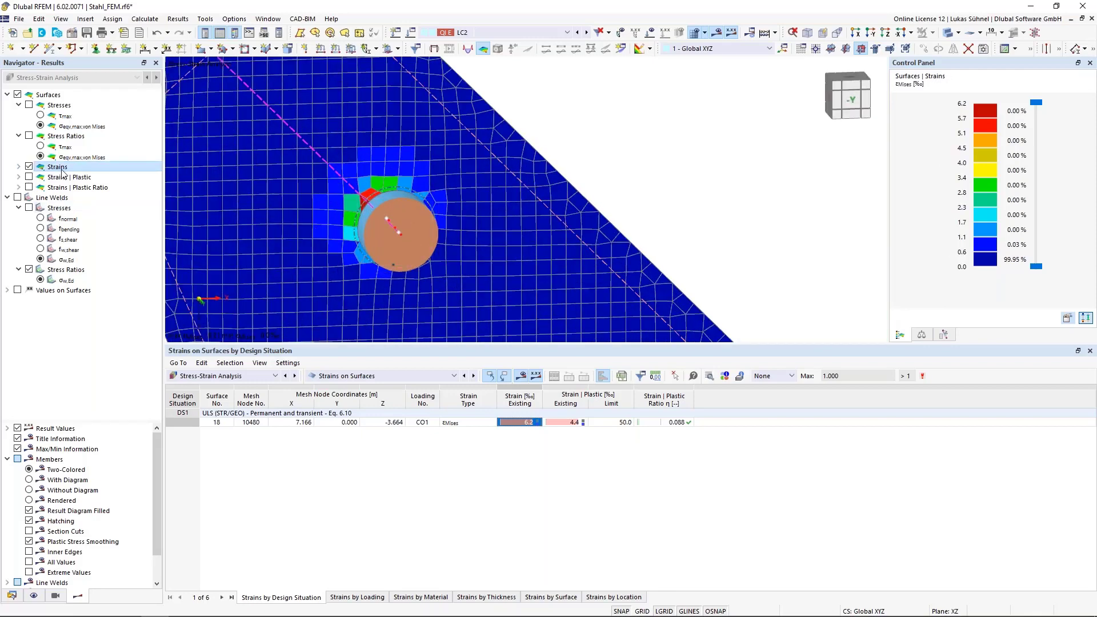
# - Display the plastic von Mises strains around the bolt hole, followed by the plastic strain ratio
pyautogui.click(19, 177)
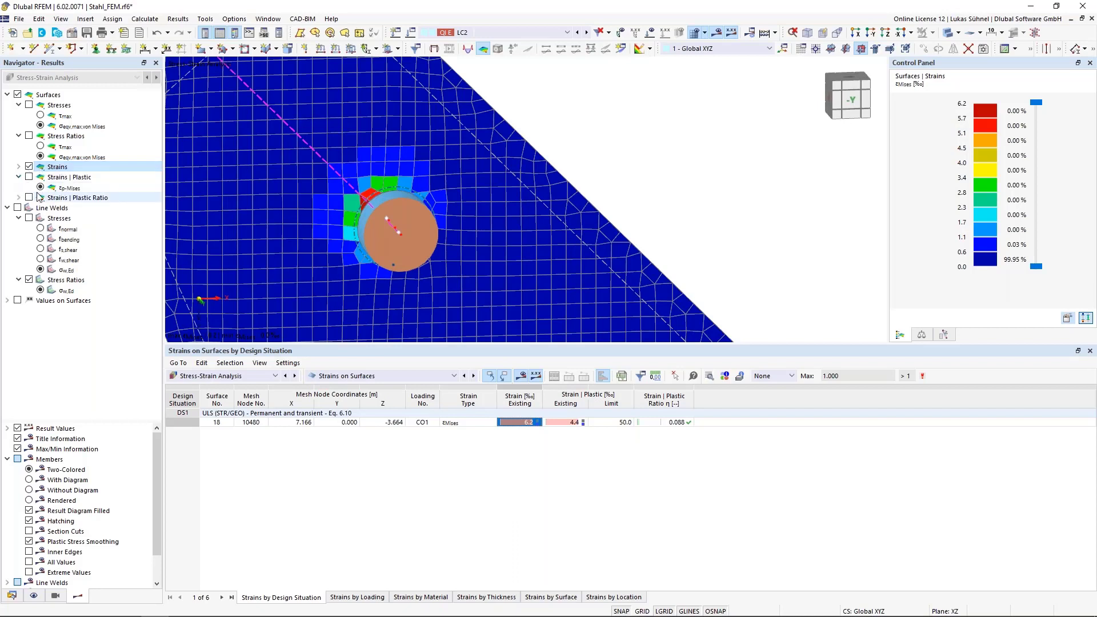
pyautogui.click(28, 177)
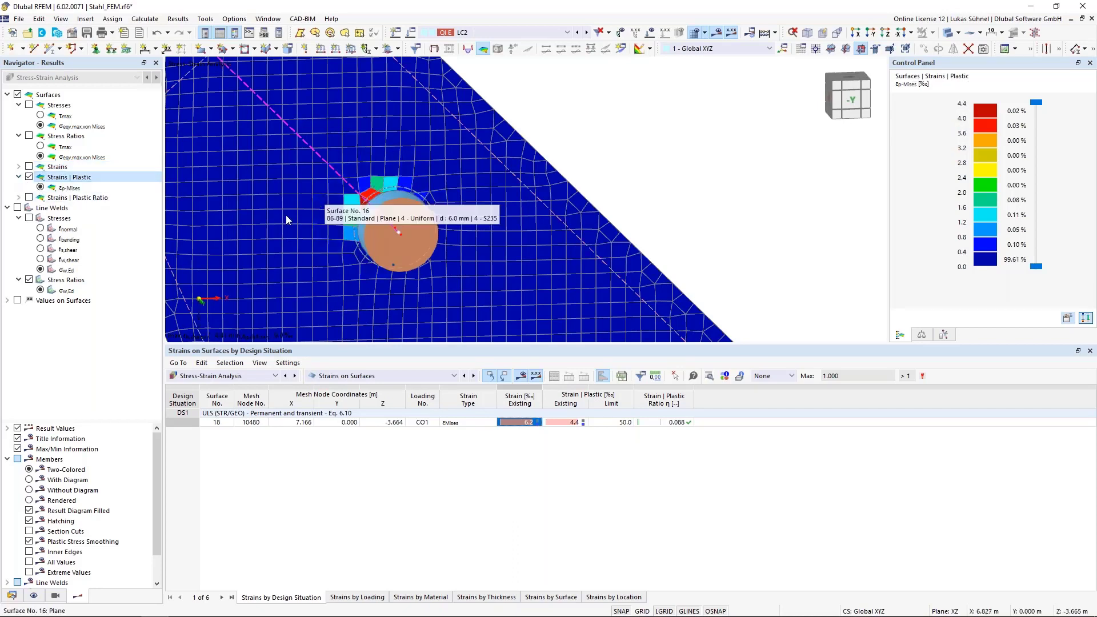
pyautogui.click(19, 197)
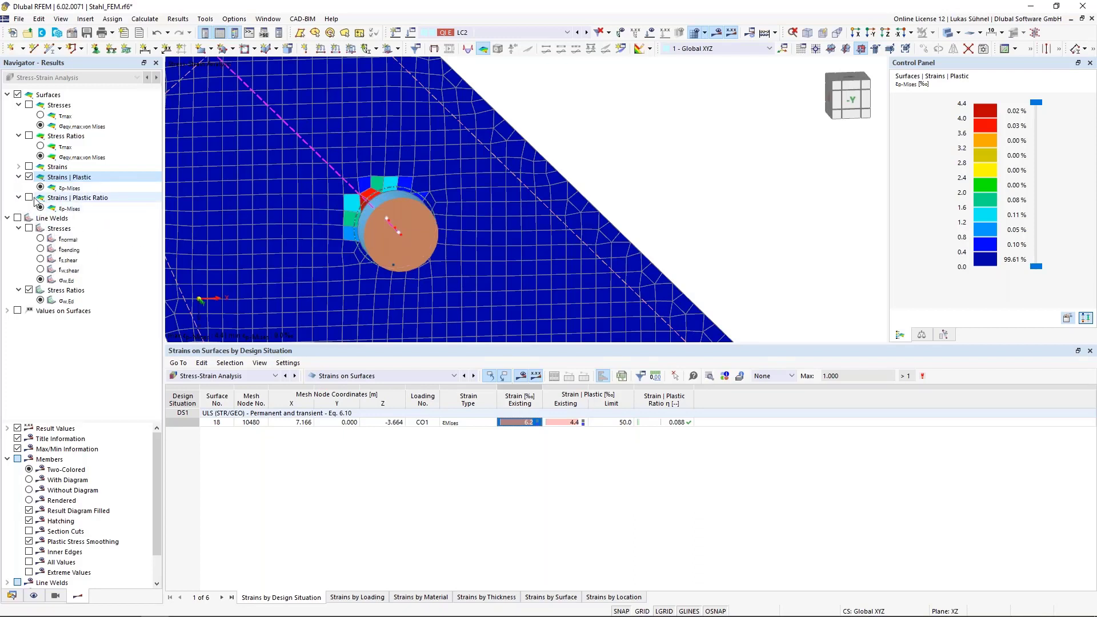
pyautogui.click(28, 198)
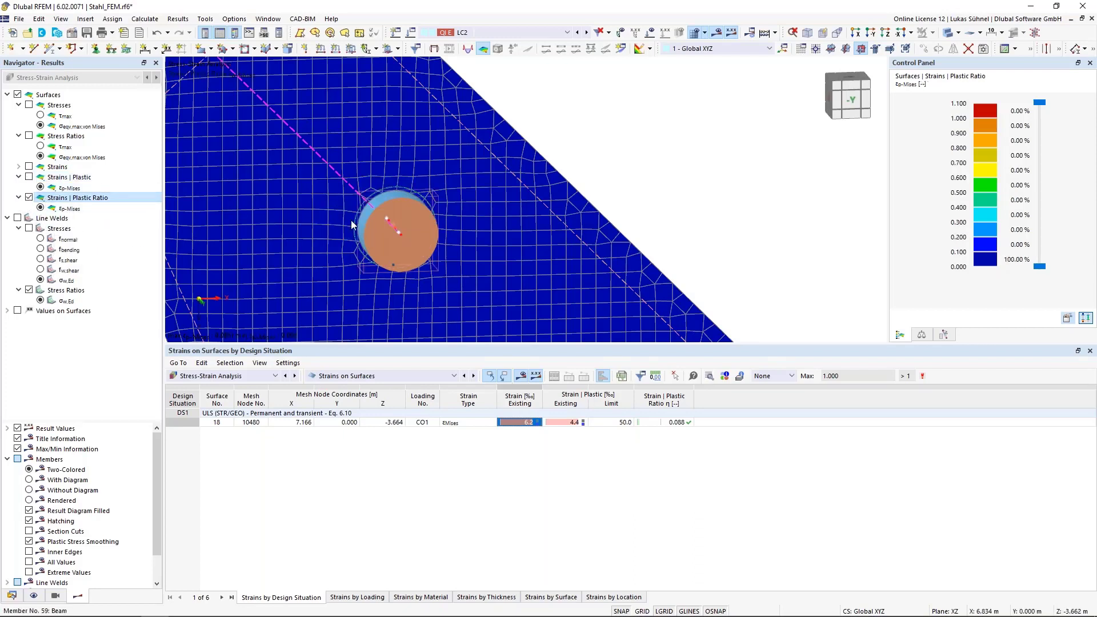
# - Return the surface display to plastic strains and inspect the mesh elements at the bolt hole's edge up close
pyautogui.click(29, 176)
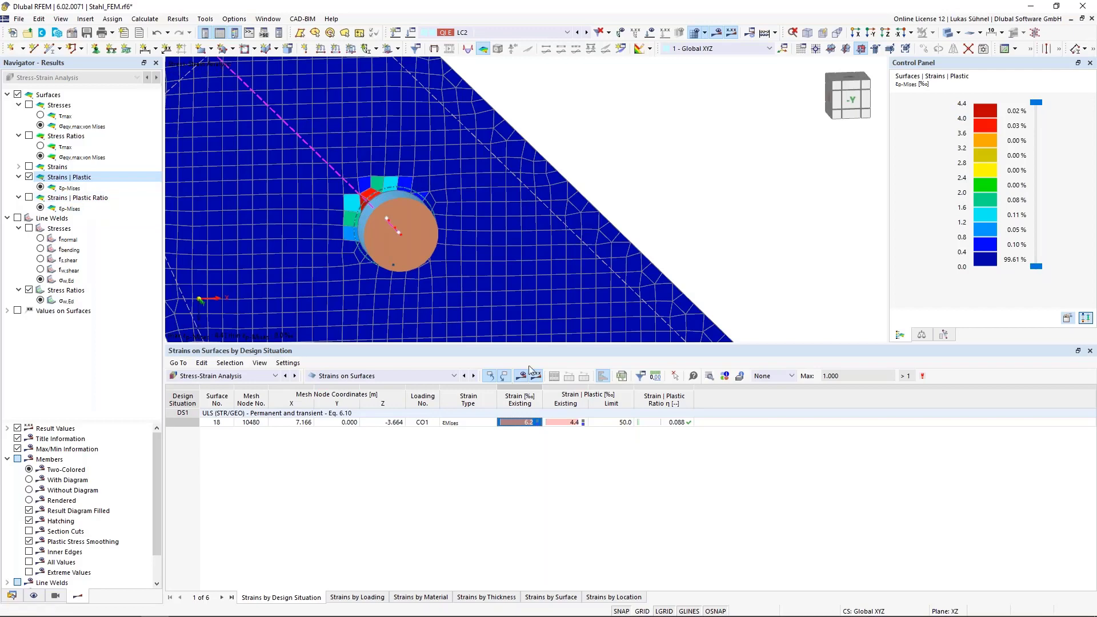
pyautogui.scroll(3, 338, 225)
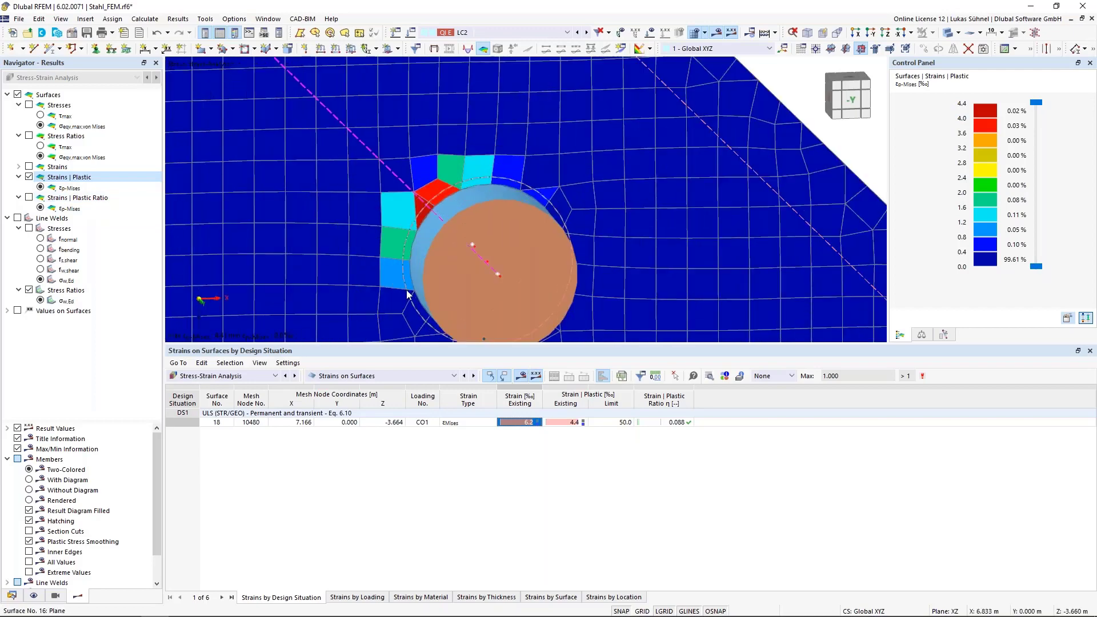
pyautogui.scroll(-6, 386, 209)
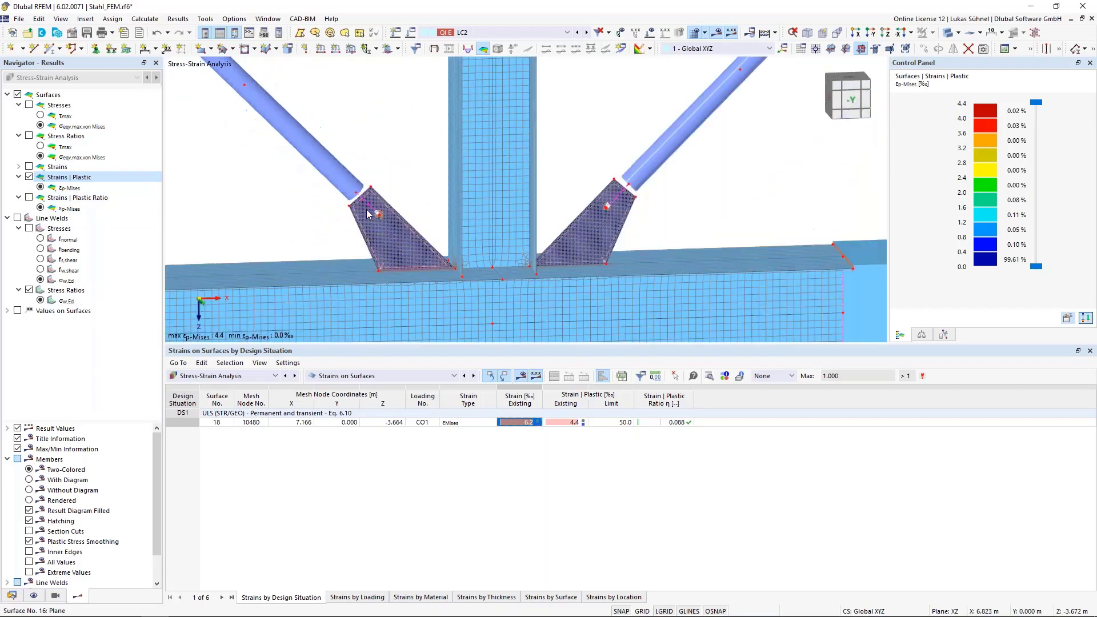